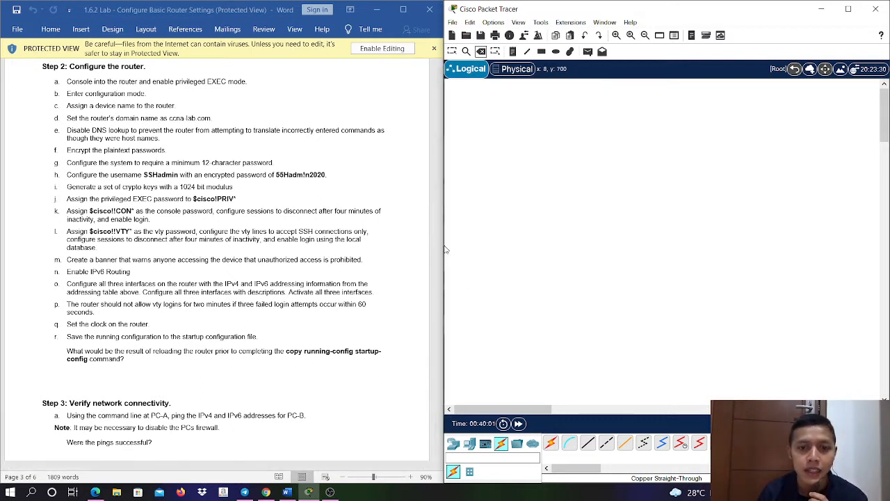
- Review the lab document's topology diagram, addressing table, objectives, required resources and Part 1 cabling instructions
{"action": "left_click_drag", "start_coordinate": [438, 226], "coordinate": [437, 73]}
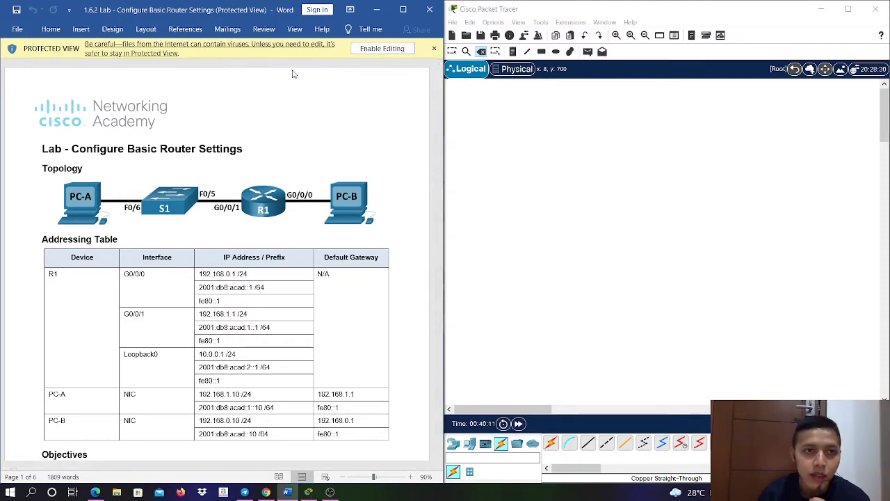
{"action": "left_click", "coordinate": [717, 184]}
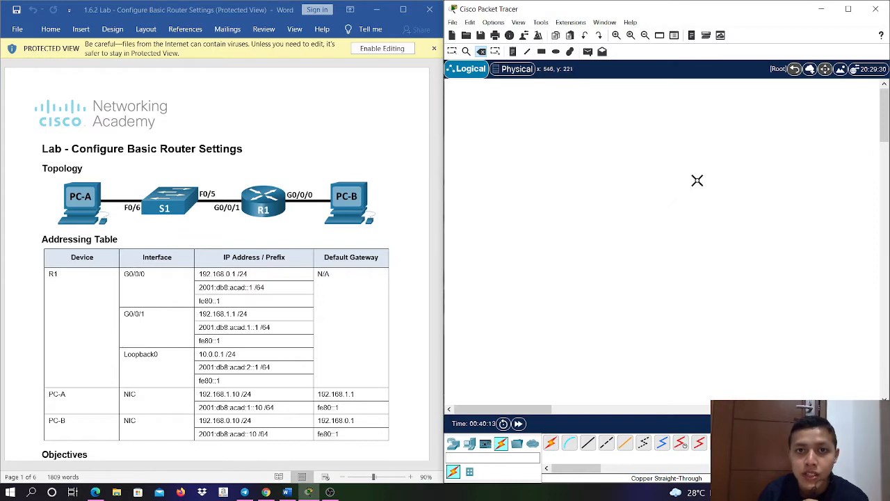
{"action": "left_click", "coordinate": [416, 130]}
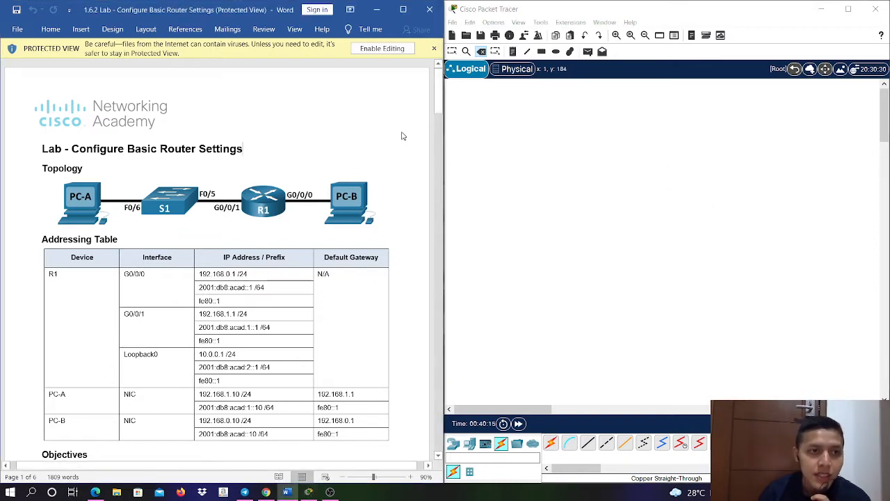
{"action": "scroll", "coordinate": [157, 131], "scroll_direction": "down", "scroll_amount": 2}
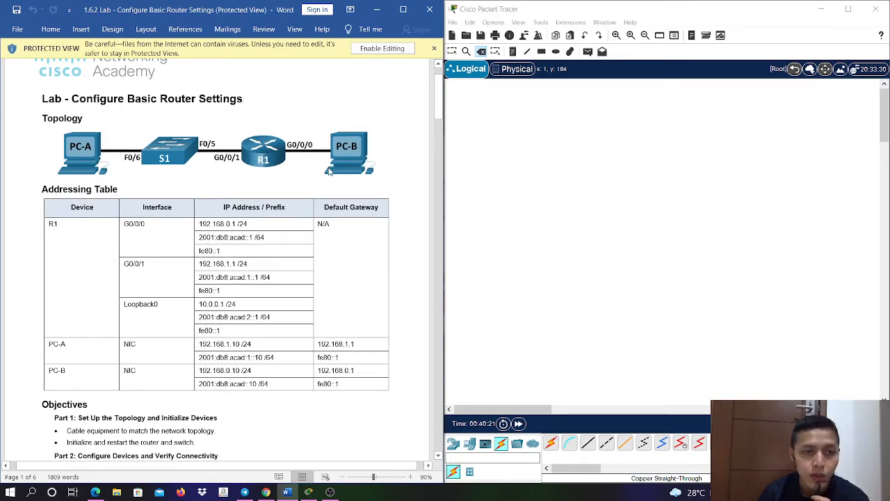
{"action": "scroll", "coordinate": [208, 178], "scroll_direction": "down", "scroll_amount": 1}
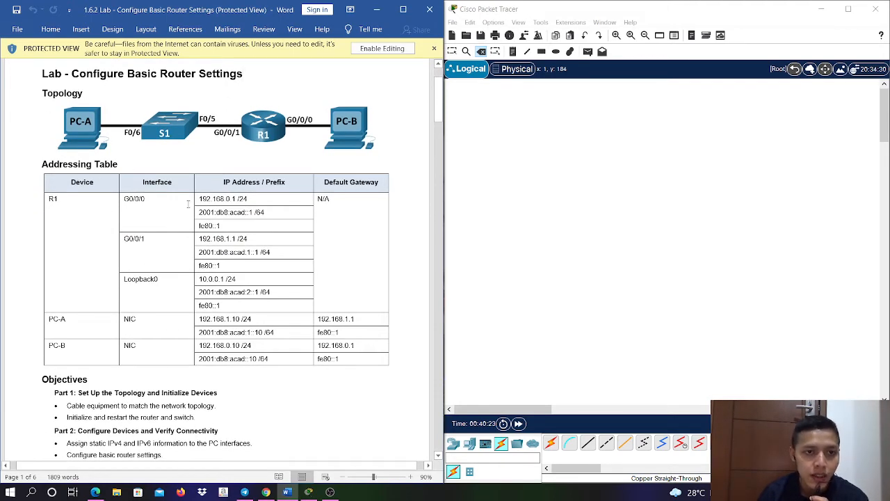
{"action": "scroll", "coordinate": [296, 196], "scroll_direction": "down", "scroll_amount": 2}
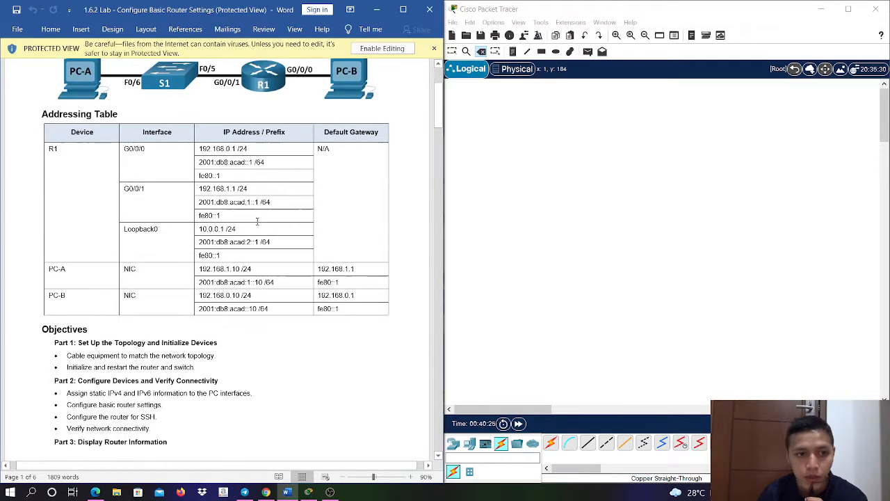
{"action": "scroll", "coordinate": [296, 197], "scroll_direction": "down", "scroll_amount": 3}
{"action": "scroll", "coordinate": [160, 267], "scroll_direction": "down", "scroll_amount": 3}
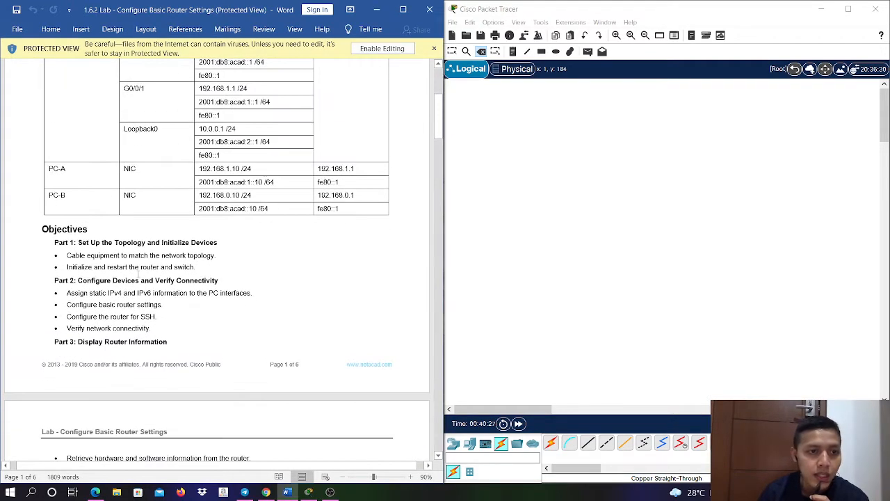
{"action": "scroll", "coordinate": [138, 273], "scroll_direction": "down", "scroll_amount": 2}
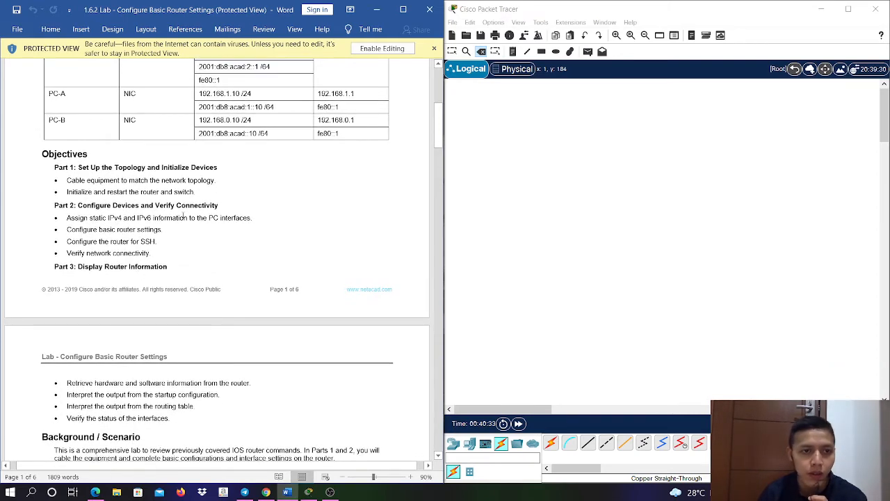
{"action": "scroll", "coordinate": [201, 217], "scroll_direction": "down", "scroll_amount": 1}
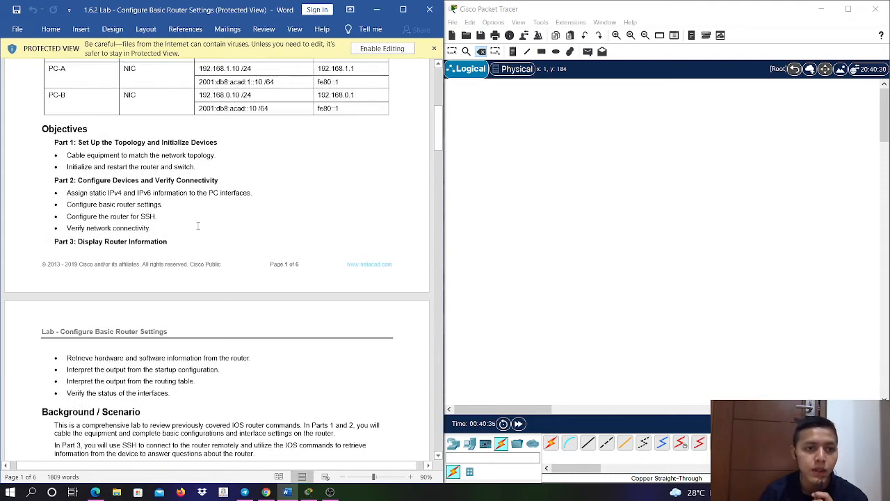
{"action": "scroll", "coordinate": [200, 226], "scroll_direction": "down", "scroll_amount": 4}
{"action": "scroll", "coordinate": [201, 233], "scroll_direction": "down", "scroll_amount": 2}
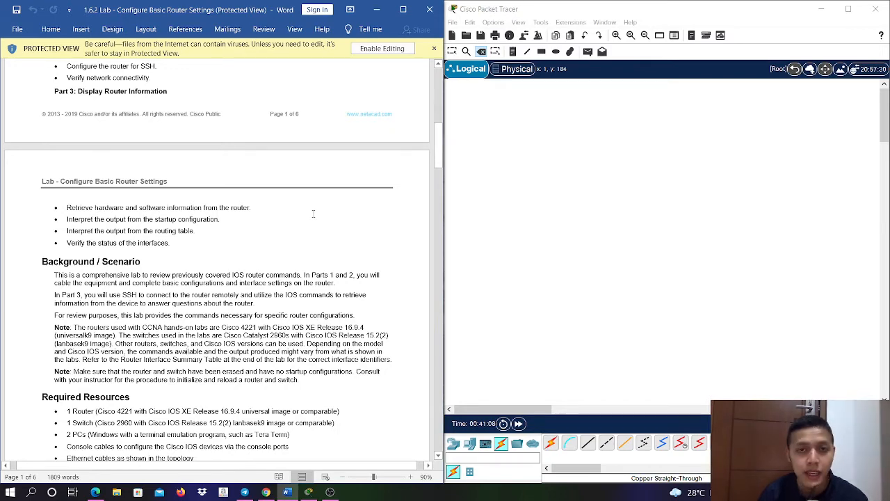
{"action": "scroll", "coordinate": [313, 213], "scroll_direction": "down", "scroll_amount": 5}
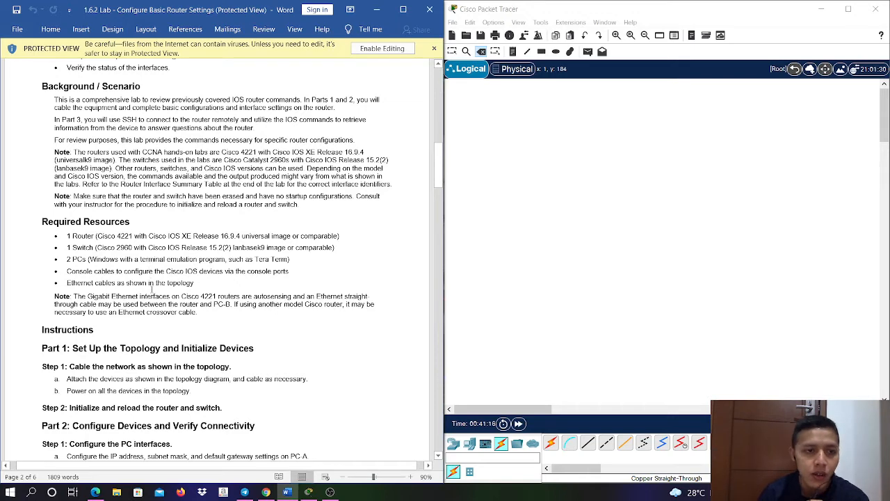
{"action": "scroll", "coordinate": [156, 282], "scroll_direction": "down", "scroll_amount": 2}
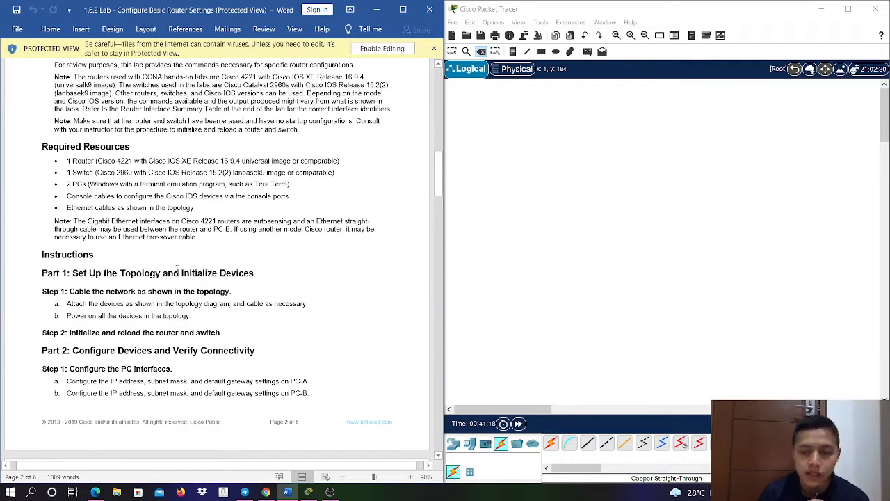
{"action": "scroll", "coordinate": [190, 262], "scroll_direction": "down", "scroll_amount": 1}
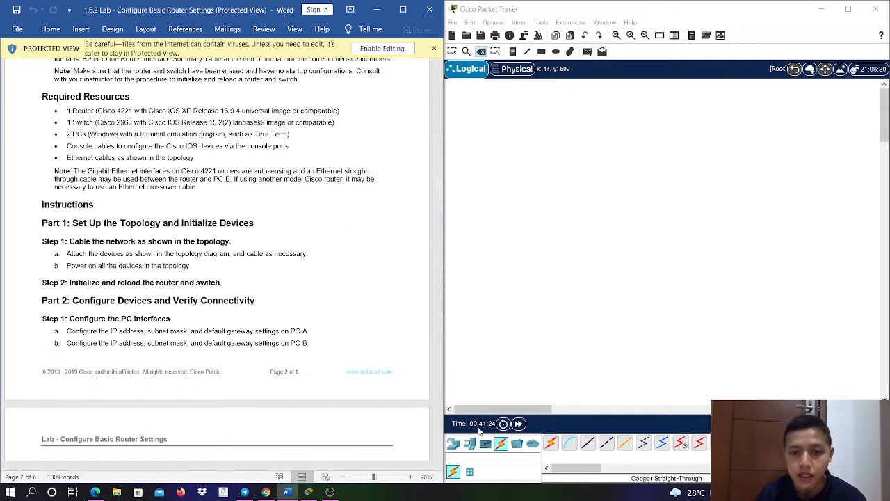
- Place a 4321 router in the Cisco Packet Tracer logical workspace and rename it R1
{"action": "left_click", "coordinate": [453, 443]}
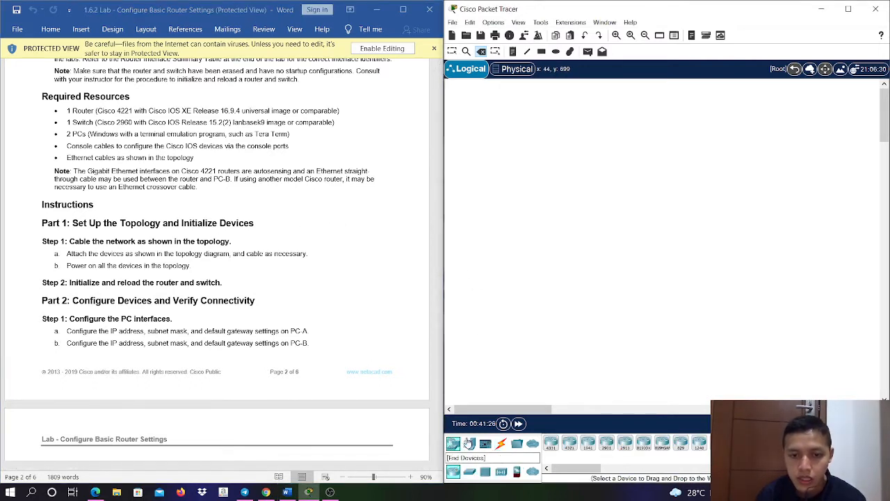
{"action": "left_click_drag", "start_coordinate": [570, 443], "coordinate": [683, 237]}
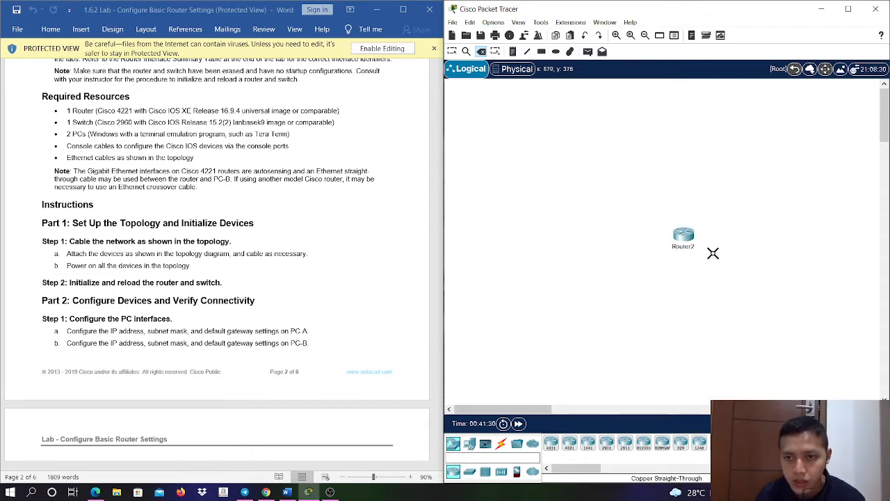
{"action": "left_click", "coordinate": [683, 236]}
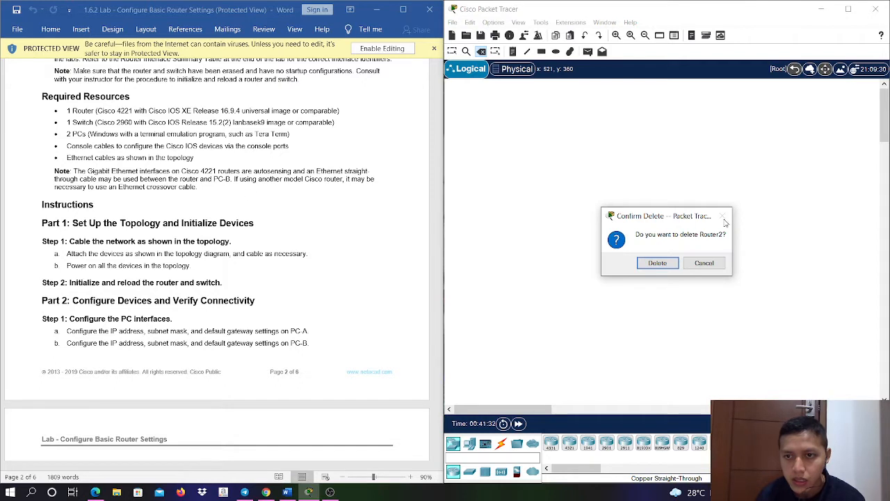
{"action": "left_click", "coordinate": [706, 263]}
{"action": "left_click", "coordinate": [679, 247]}
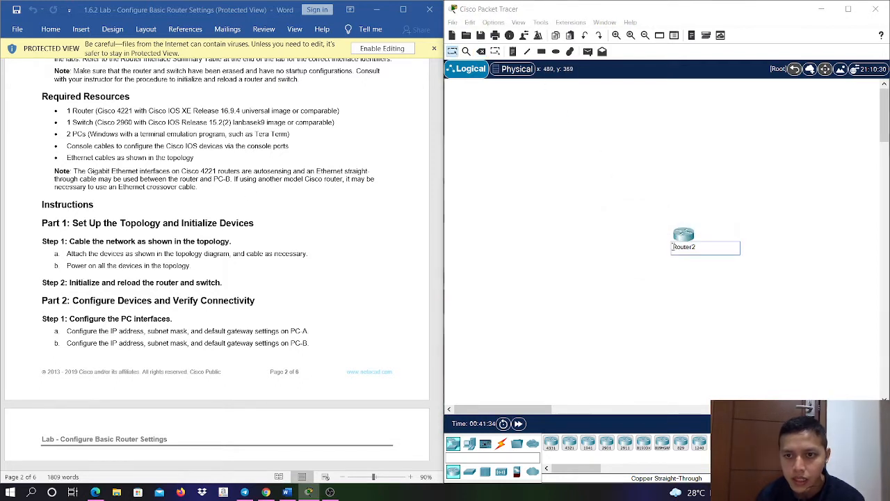
{"action": "type", "text": "R1"}
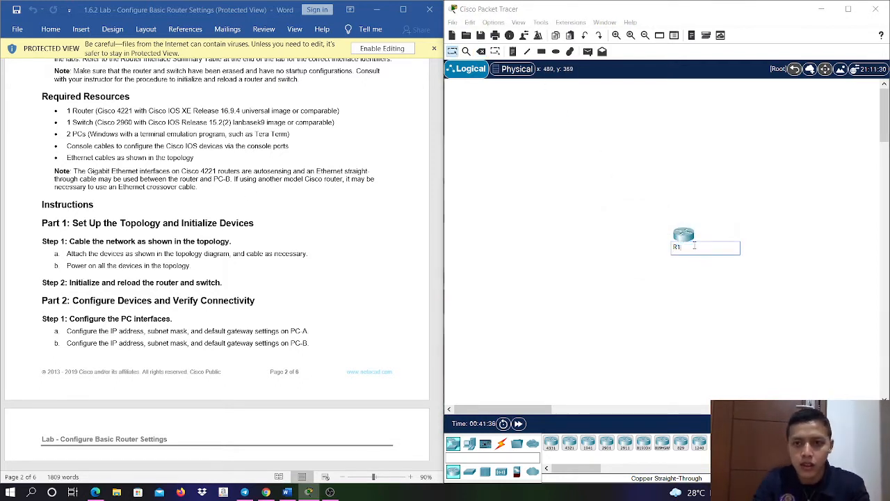
{"action": "key", "text": "Return"}
- Add a 2960 switch beside router R1, on the side away from PC-B in the diagram, and name it S1
{"action": "left_click", "coordinate": [470, 471]}
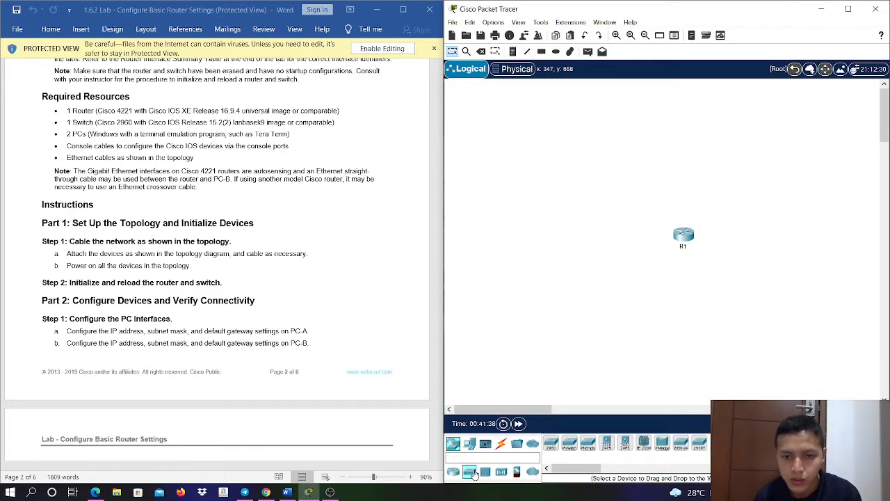
{"action": "left_click_drag", "start_coordinate": [551, 443], "coordinate": [618, 243]}
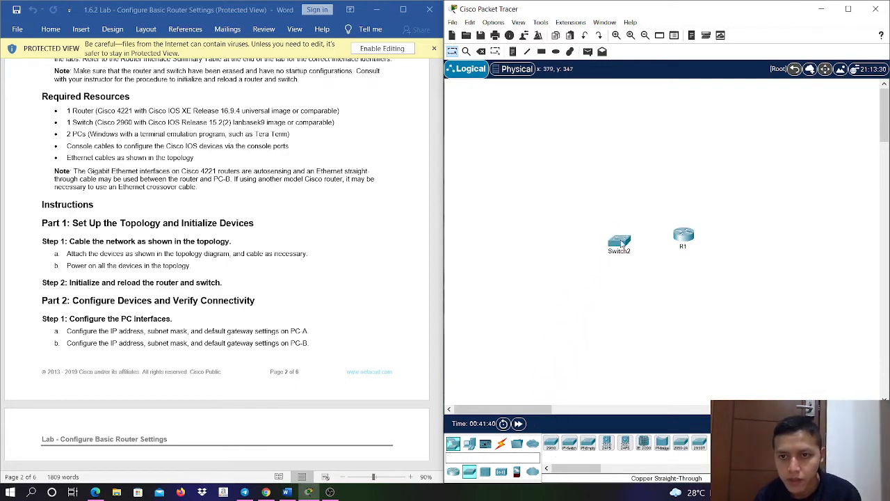
{"action": "left_click", "coordinate": [619, 251]}
{"action": "type", "text": "S1"}
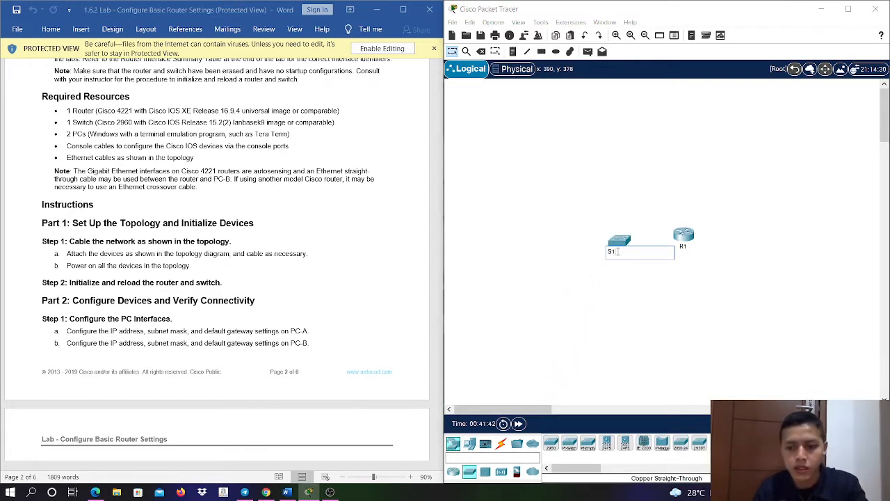
{"action": "key", "text": "Return"}
- Add a PC on the far side of switch S1 from the router and name it PC-A
{"action": "left_click", "coordinate": [468, 450]}
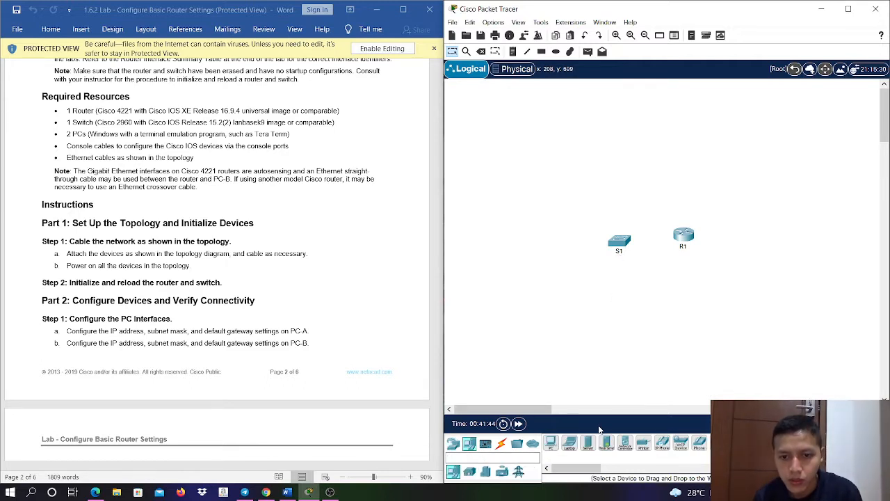
{"action": "left_click_drag", "start_coordinate": [551, 444], "coordinate": [551, 240]}
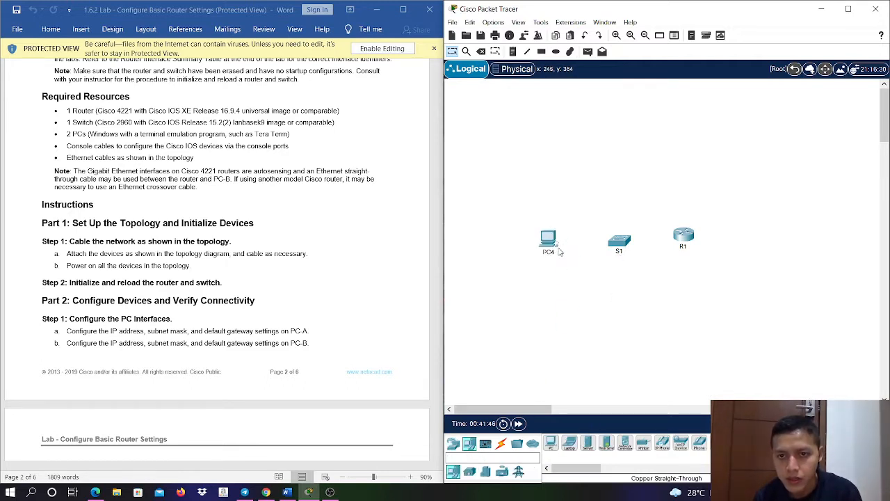
{"action": "left_click", "coordinate": [553, 253]}
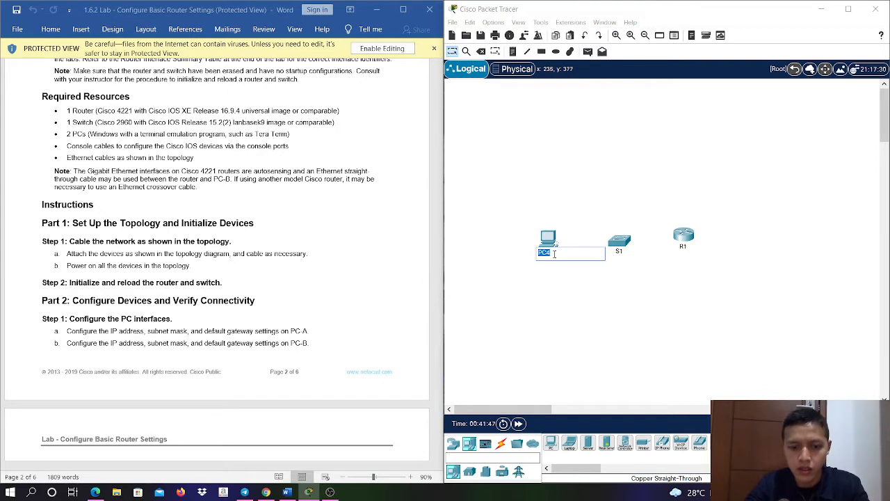
{"action": "type", "text": "PC-A"}
{"action": "key", "text": "Return"}
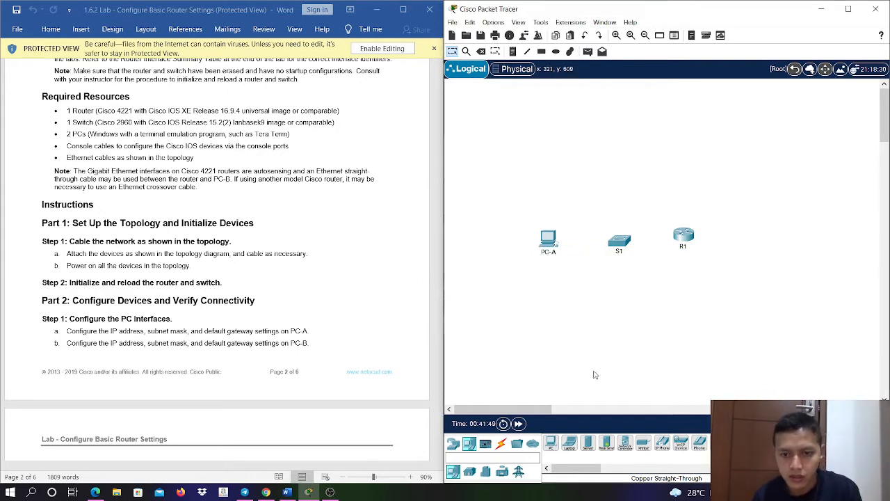
- Add a second PC on the far side of router R1 from the switch and name it PC-B
{"action": "left_click_drag", "start_coordinate": [551, 443], "coordinate": [763, 242]}
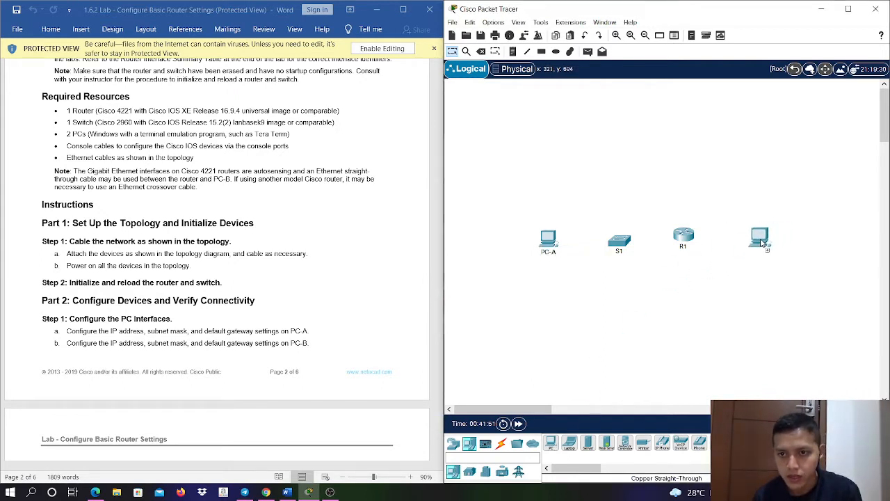
{"action": "left_click", "coordinate": [760, 238]}
{"action": "left_click", "coordinate": [755, 254]}
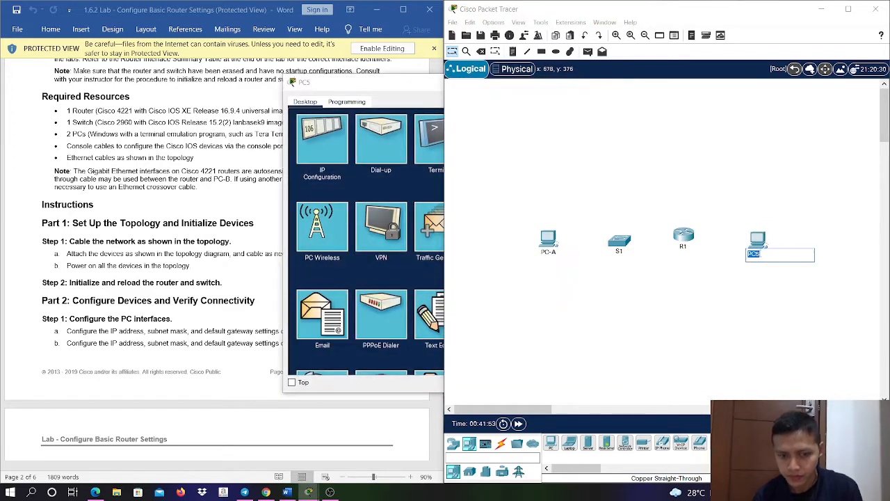
{"action": "type", "text": "PC-B"}
{"action": "key", "text": "Return"}
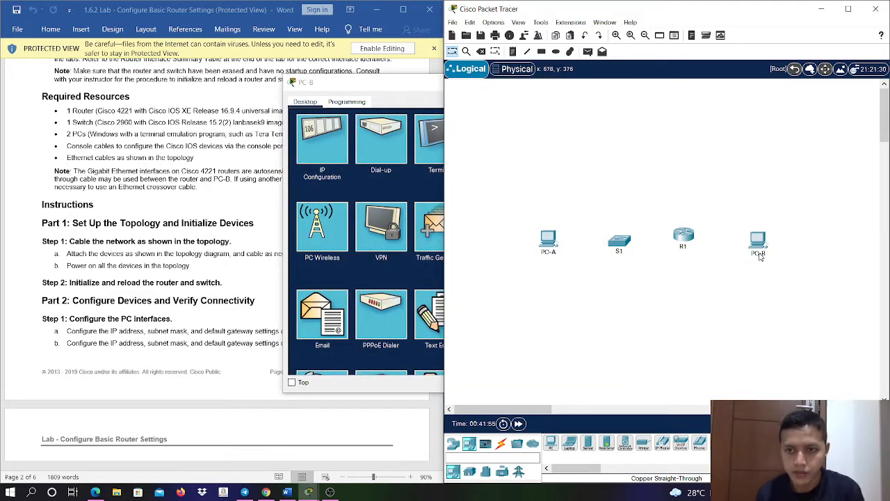
- Line up switch S1 and router R1 in the row between the PCs and close PC-B's configuration window
{"action": "left_click_drag", "start_coordinate": [623, 241], "coordinate": [682, 239]}
{"action": "left_click", "coordinate": [415, 89]}
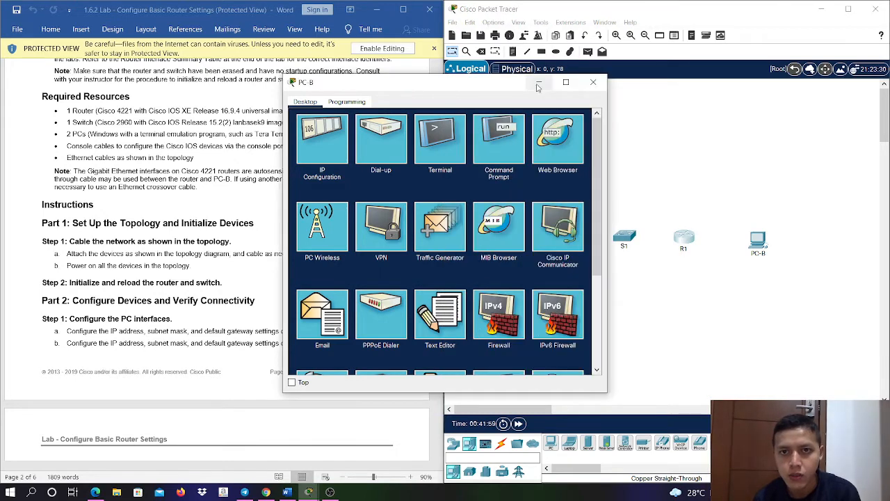
{"action": "left_click", "coordinate": [593, 82]}
- Connect PC-A to FastEthernet0/6 on switch S1 with a copper straight-through cable
{"action": "left_click", "coordinate": [501, 443]}
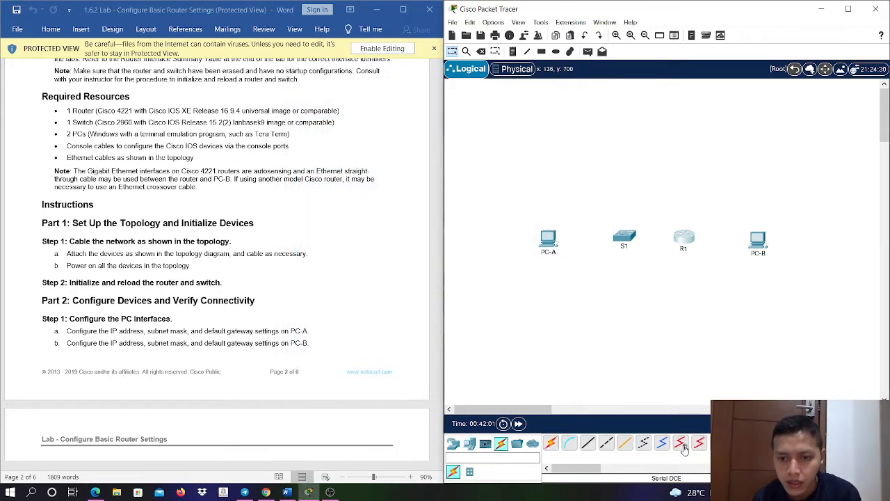
{"action": "left_click", "coordinate": [587, 444]}
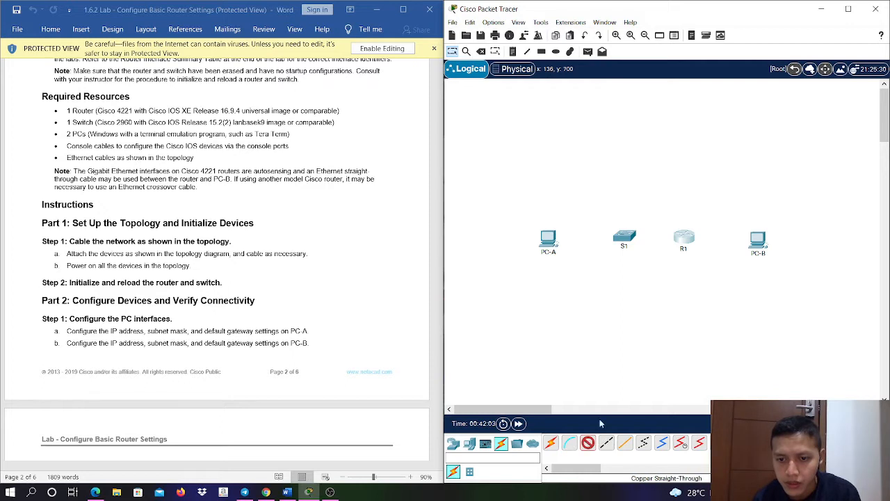
{"action": "left_click", "coordinate": [549, 238]}
{"action": "left_click", "coordinate": [583, 279]}
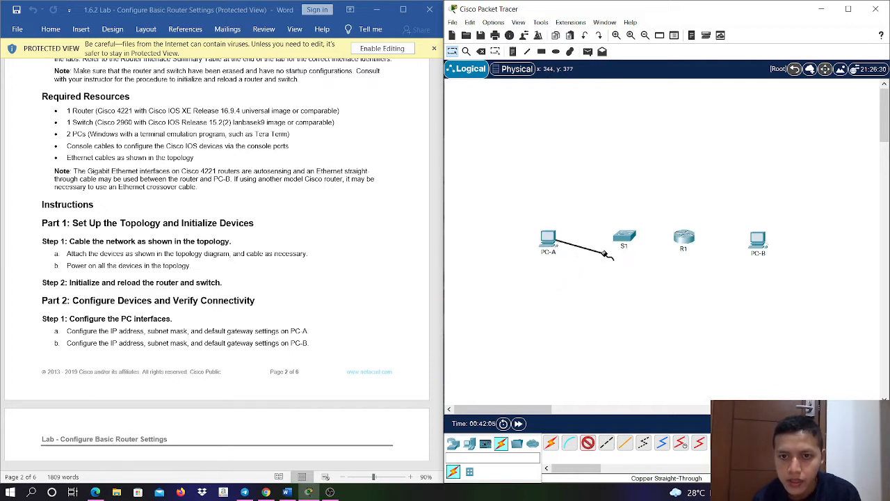
{"action": "left_click", "coordinate": [624, 238]}
{"action": "left_click", "coordinate": [677, 82]}
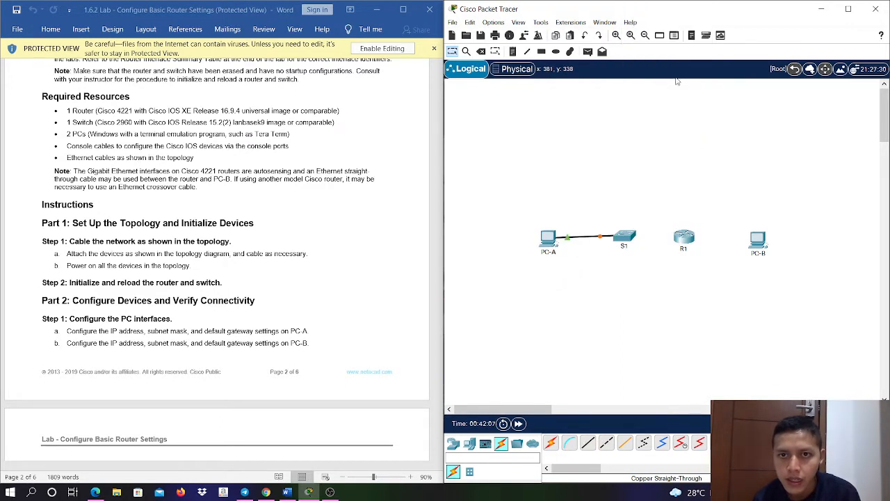
- Connect FastEthernet0/5 on switch S1 to GigabitEthernet0/0/1 on router R1 with a copper straight-through cable
{"action": "left_click_drag", "start_coordinate": [443, 202], "coordinate": [441, 91]}
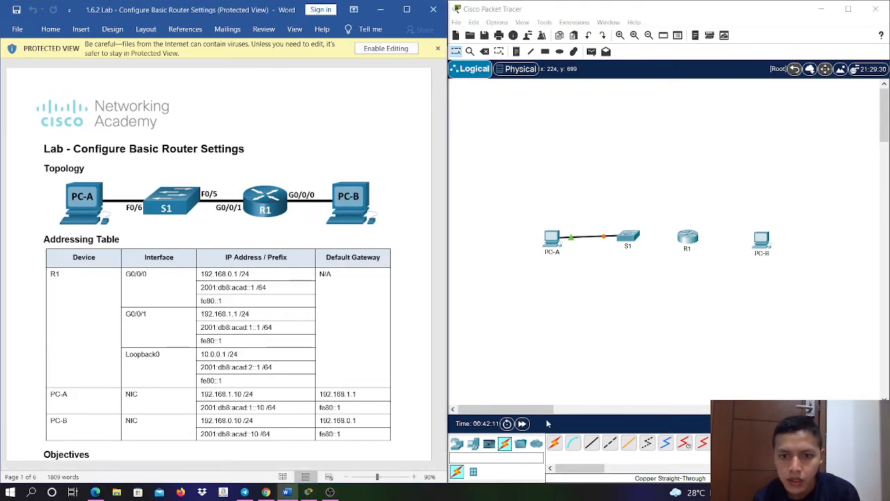
{"action": "left_click", "coordinate": [591, 443]}
{"action": "left_click", "coordinate": [632, 238]}
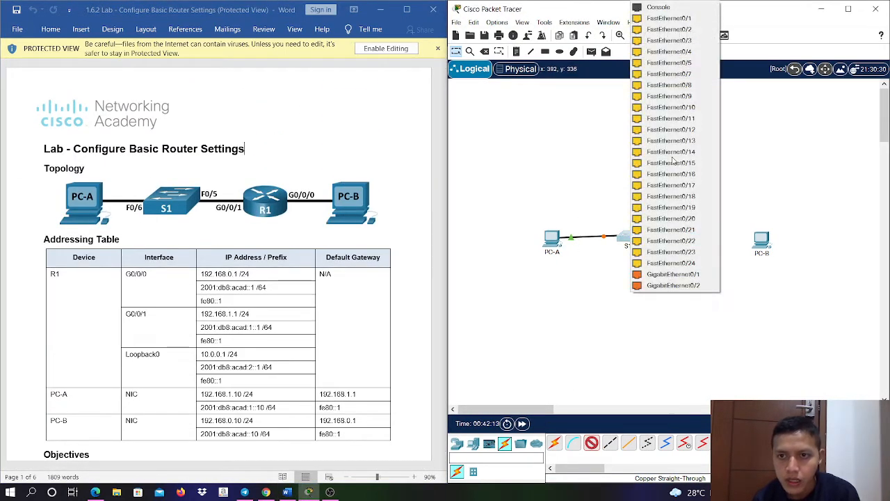
{"action": "left_click", "coordinate": [669, 62]}
{"action": "left_click", "coordinate": [687, 238]}
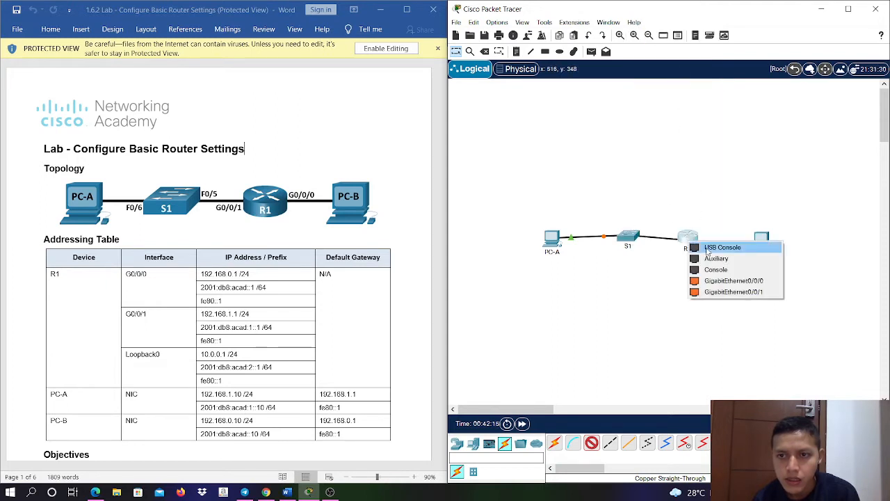
{"action": "left_click", "coordinate": [719, 291]}
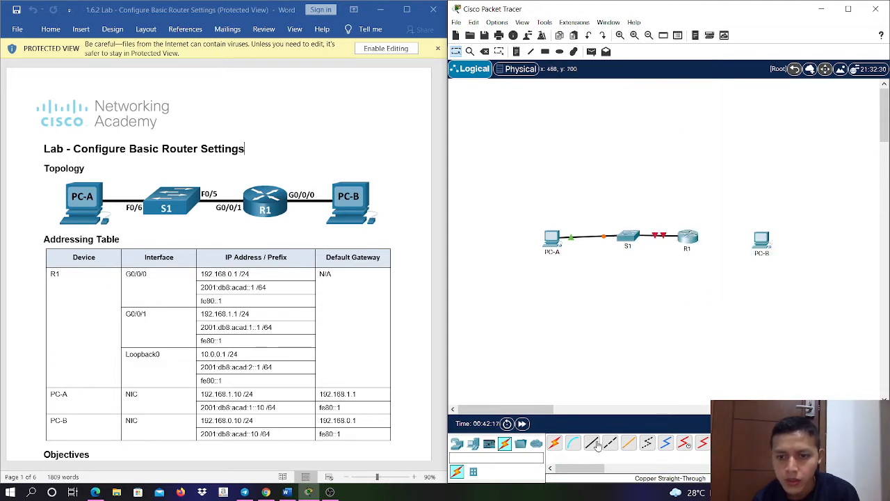
- Connect GigabitEthernet0/0/0 on router R1 to PC-B with a copper straight-through cable
{"action": "left_click", "coordinate": [592, 443]}
{"action": "left_click", "coordinate": [687, 237]}
{"action": "left_click", "coordinate": [737, 278]}
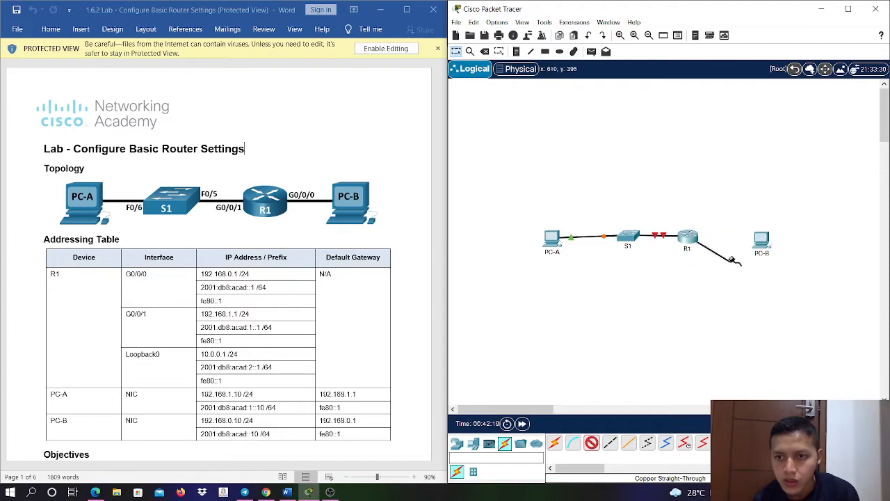
{"action": "left_click", "coordinate": [761, 240]}
{"action": "left_click", "coordinate": [786, 278]}
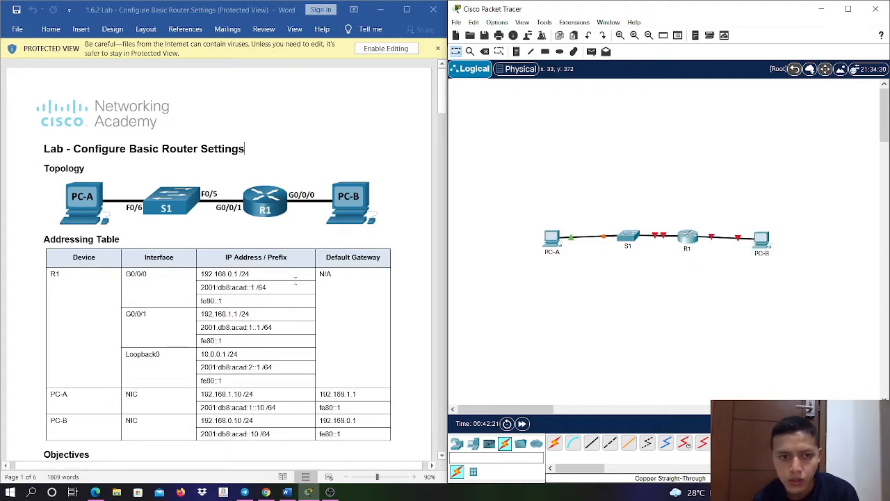
- Close the IP Communicator on PC-A and open its IP Configuration, with the lab document's addressing table in view beside it
{"action": "scroll", "coordinate": [294, 279], "scroll_direction": "down", "scroll_amount": 15}
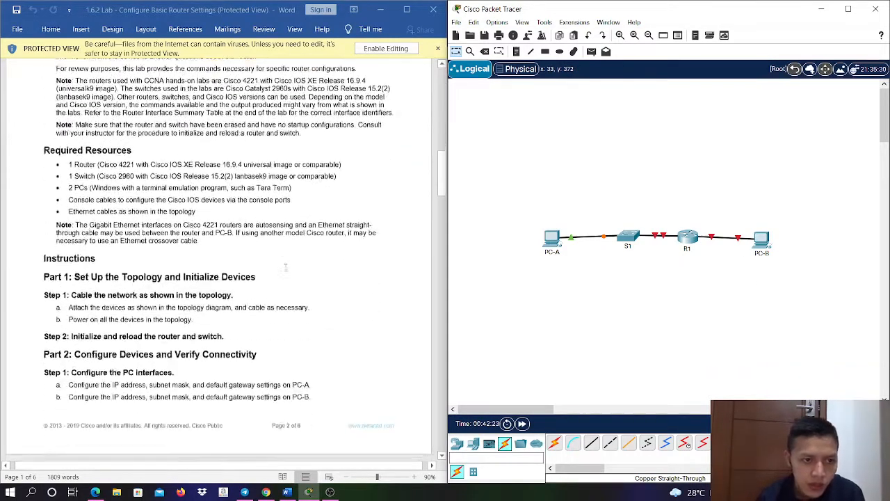
{"action": "scroll", "coordinate": [285, 267], "scroll_direction": "down", "scroll_amount": 3}
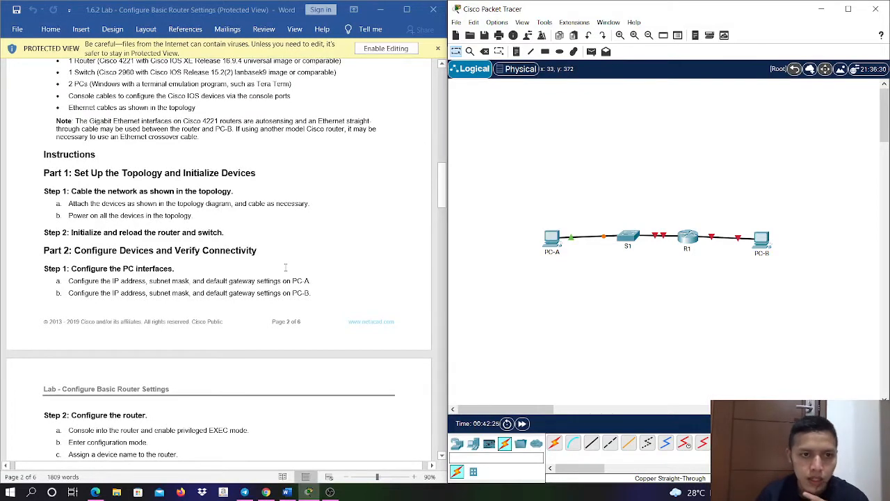
{"action": "scroll", "coordinate": [285, 268], "scroll_direction": "down", "scroll_amount": 3}
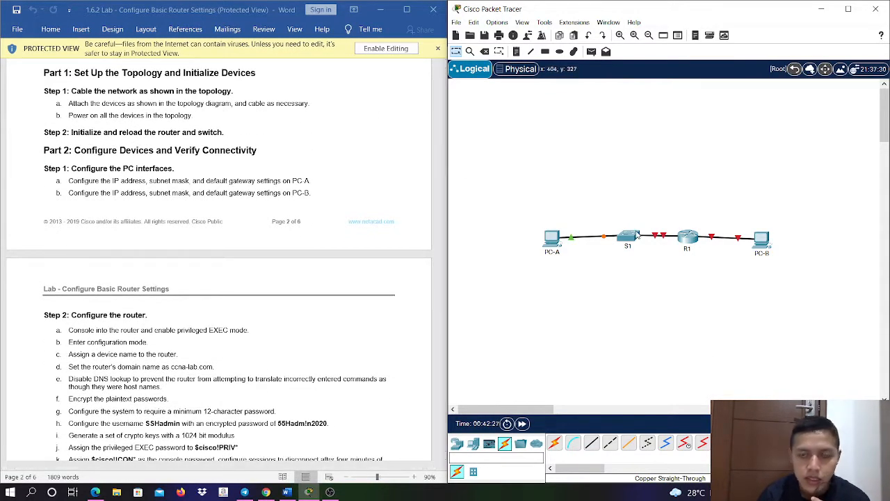
{"action": "left_click", "coordinate": [552, 239]}
{"action": "left_click", "coordinate": [561, 226]}
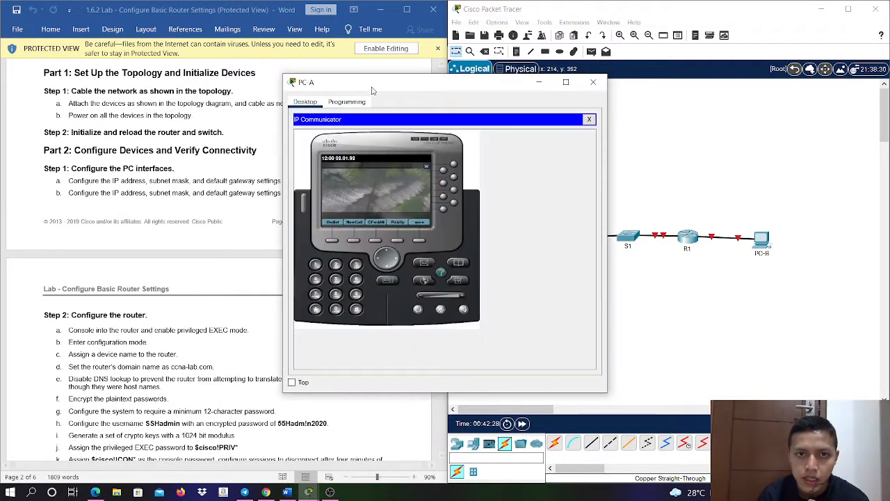
{"action": "left_click_drag", "start_coordinate": [372, 91], "coordinate": [550, 74]}
{"action": "left_click", "coordinate": [767, 103]}
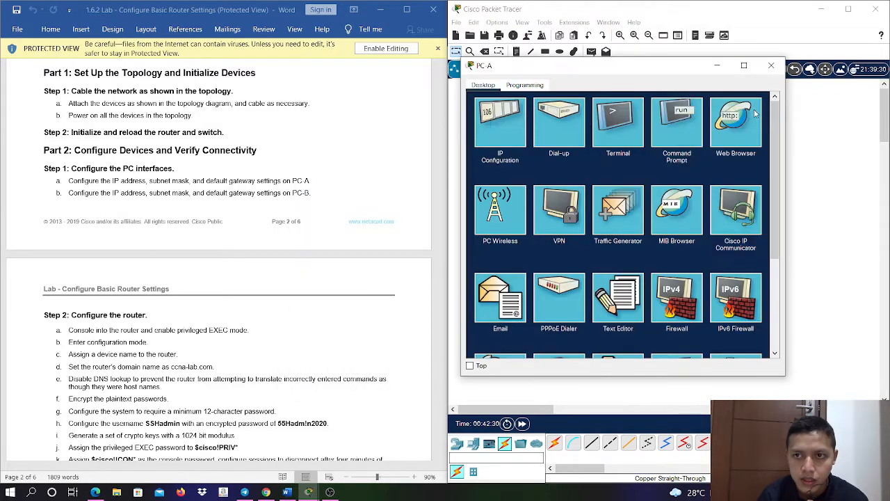
{"action": "left_click", "coordinate": [482, 129]}
{"action": "left_click_drag", "start_coordinate": [442, 268], "coordinate": [454, 108]}
- Give PC-A the static IPv4 address 192.168.1.10 with subnet mask 255.255.255.0 and default gateway 192.168.1.1
{"action": "left_click", "coordinate": [602, 152]}
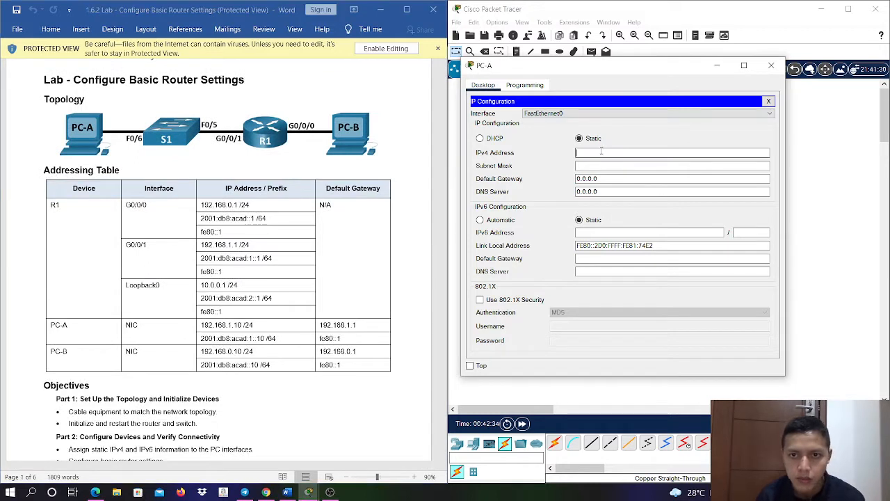
{"action": "type", "text": "192"}
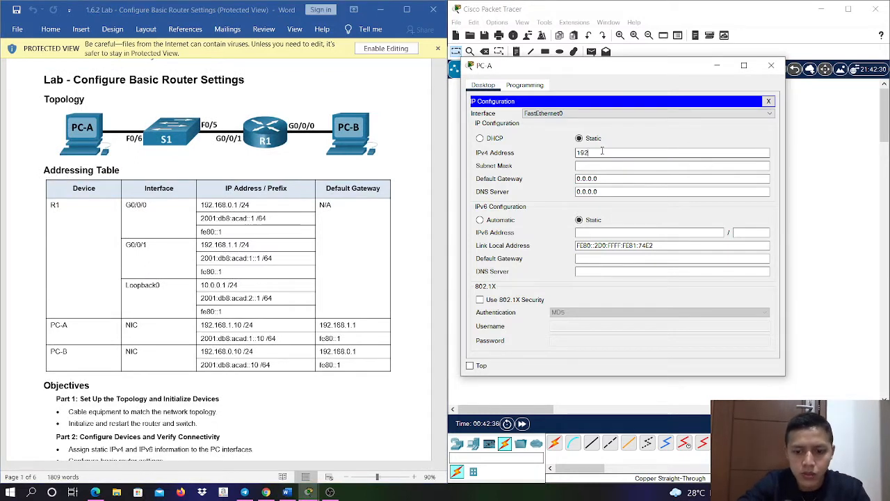
{"action": "type", "text": ".168.1."}
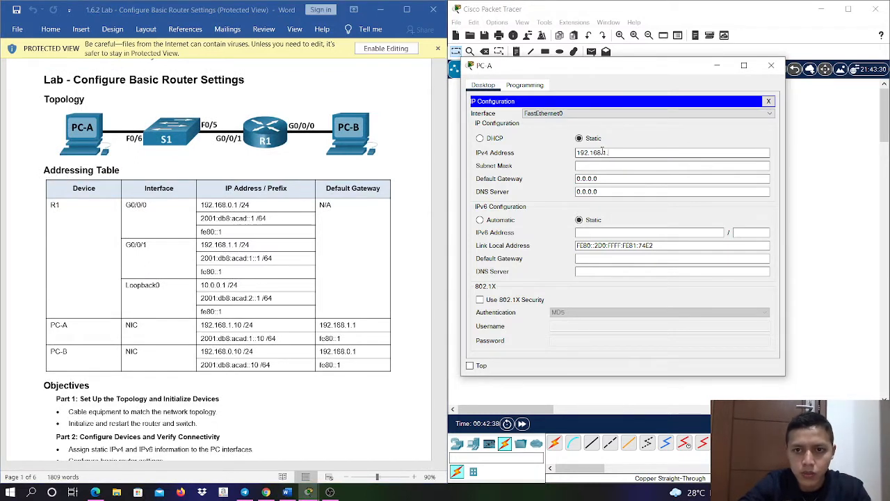
{"action": "type", "text": "10"}
{"action": "key", "text": "Tab"}
{"action": "key", "text": "Tab"}
{"action": "type", "text": "19"}
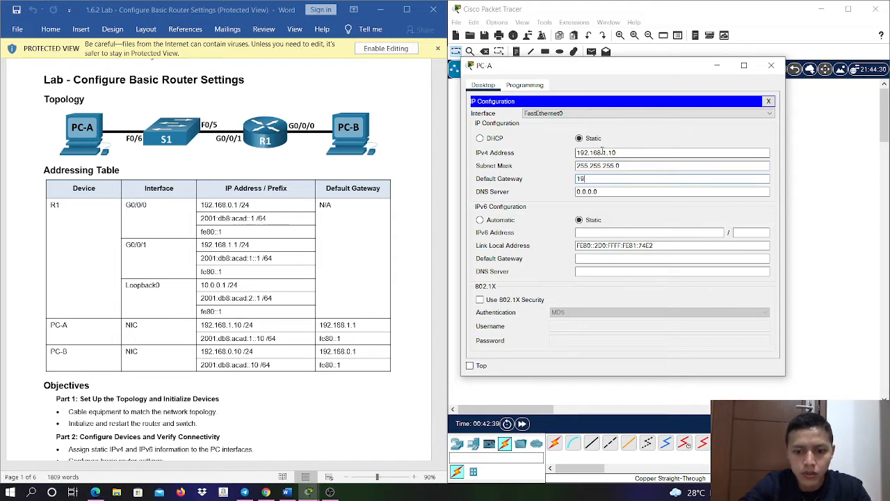
{"action": "type", "text": "2.168"}
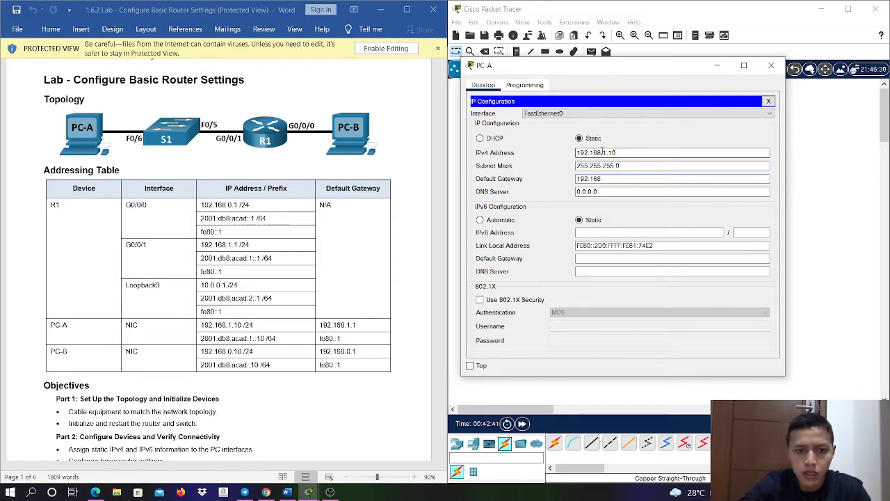
{"action": "key", "text": "Tab"}
{"action": "key", "text": "Tab"}
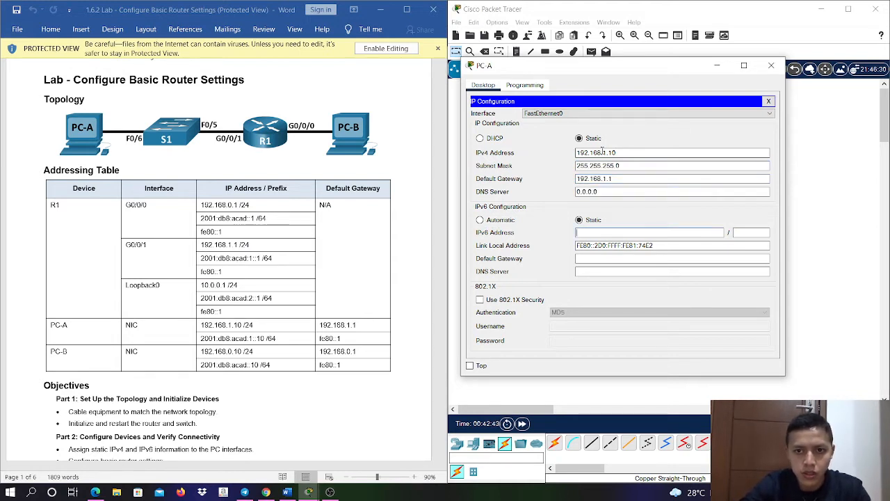
- Set PC-A's static IPv6 address to 2001:DB8:ACAD:1::10 with prefix length 64
{"action": "type", "text": "2001:D"}
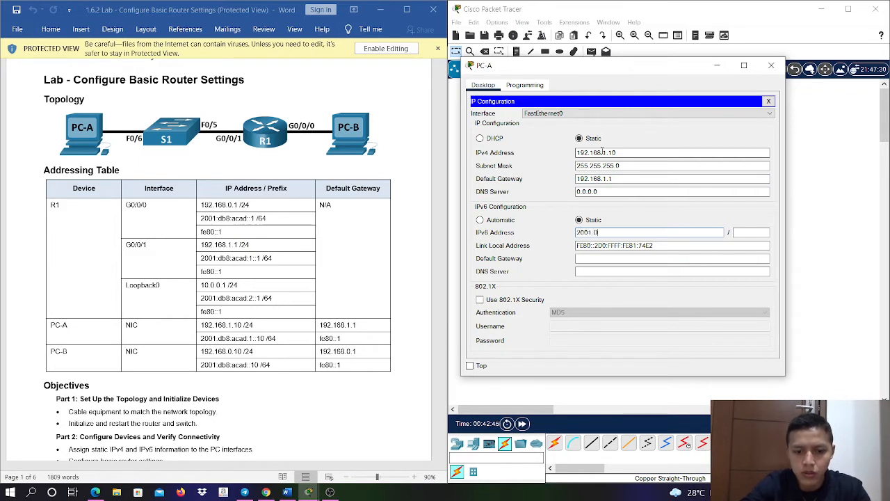
{"action": "type", "text": "B8:ACAD"}
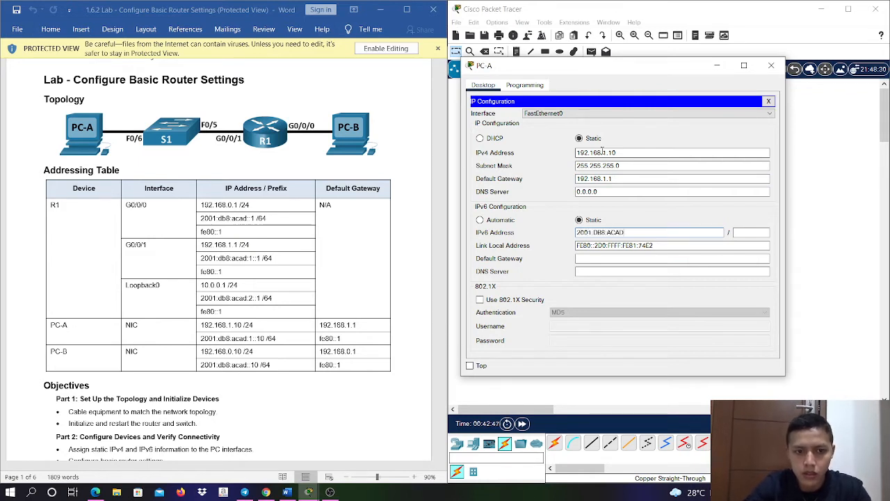
{"action": "type", "text": ":1::10"}
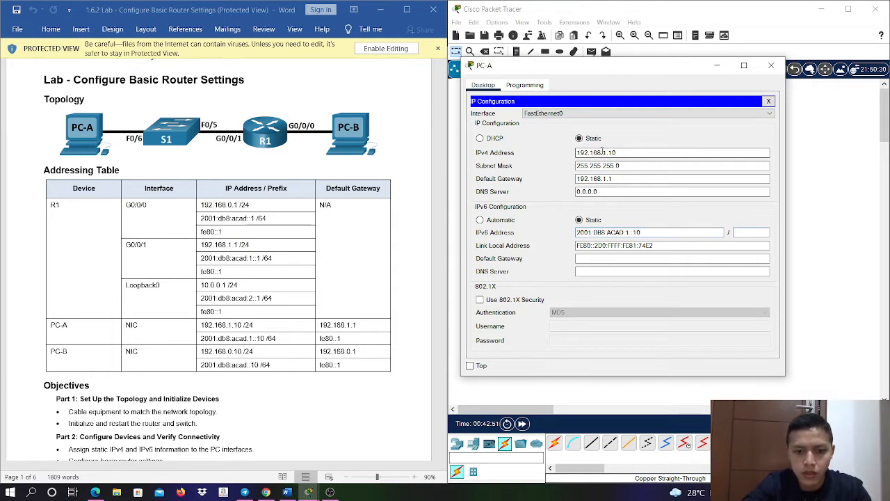
{"action": "type", "text": "64"}
- Set PC-A's link-local address to FE80::1 and IPv6 default gateway to 2001:DB8:ACAD:1::1, and close its configuration window
{"action": "key", "text": "Tab"}
{"action": "type", "text": "FE"}
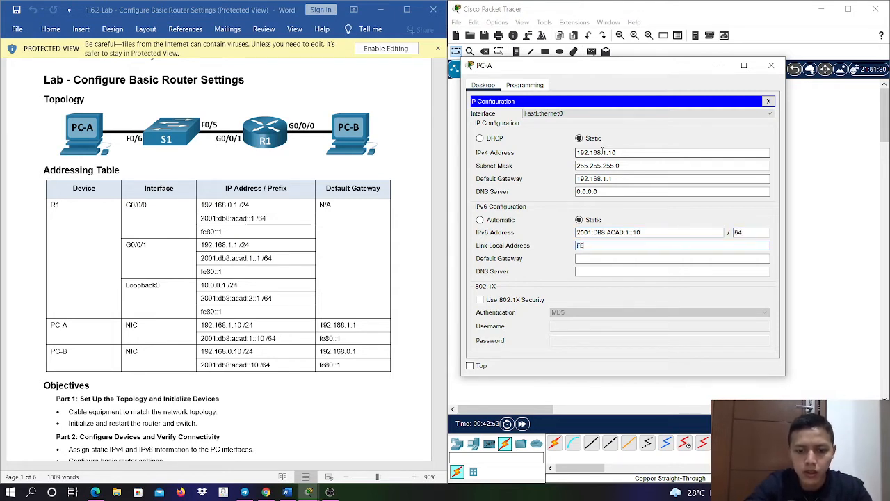
{"action": "type", "text": "80::1"}
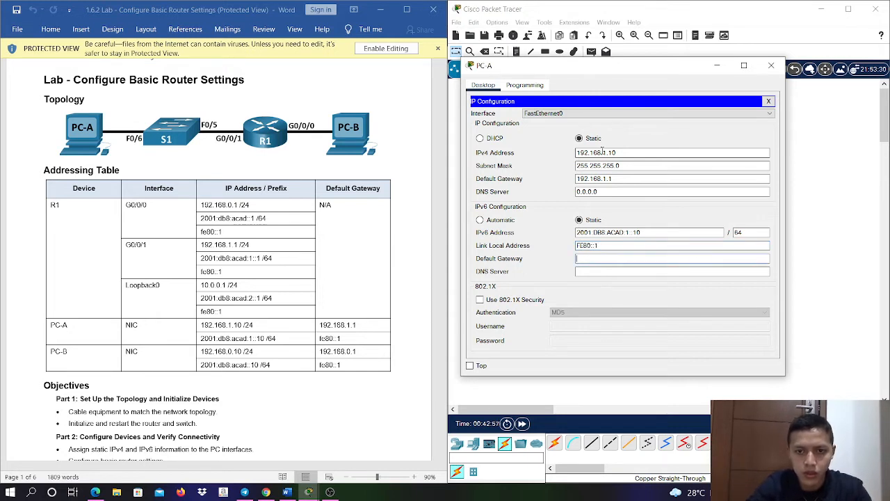
{"action": "type", "text": "2001:DB8:ACAD::1"}
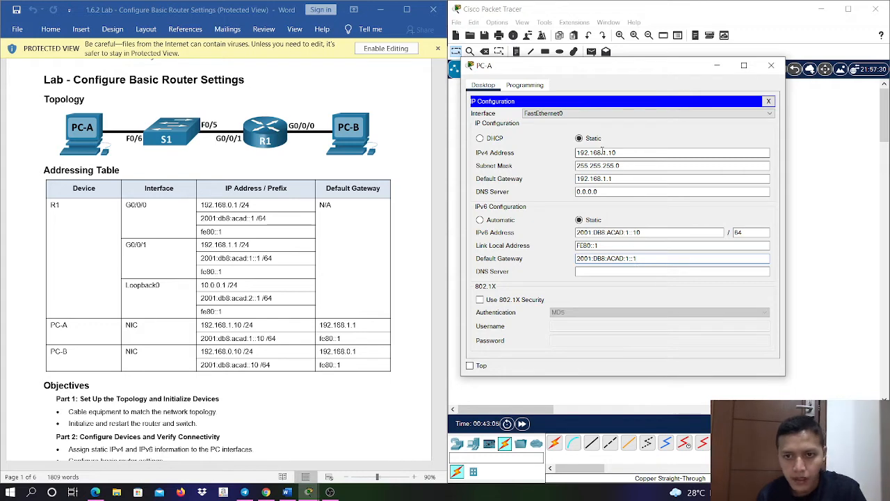
{"action": "left_click", "coordinate": [770, 65]}
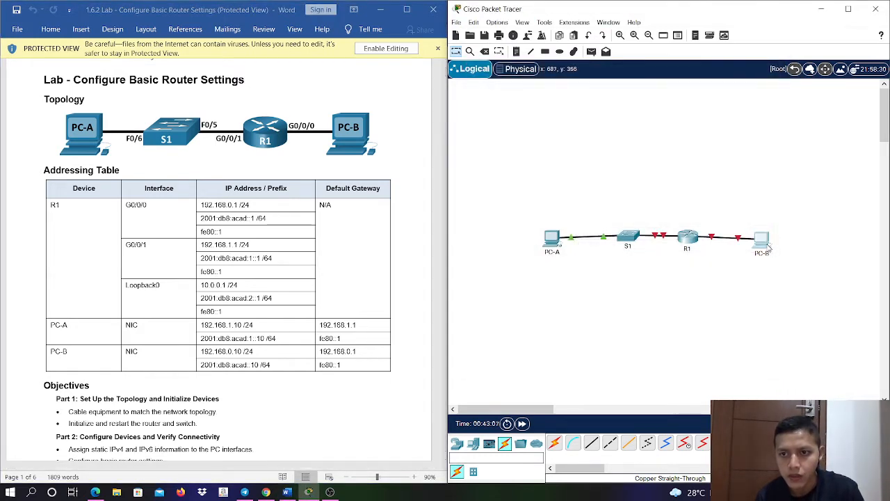
- Give PC-B the static IPv4 address 192.168.0.10 with subnet mask 255.255.255.0 and default gateway 192.168.0.1
{"action": "left_click", "coordinate": [763, 240]}
{"action": "left_click_drag", "start_coordinate": [297, 80], "coordinate": [528, 80]}
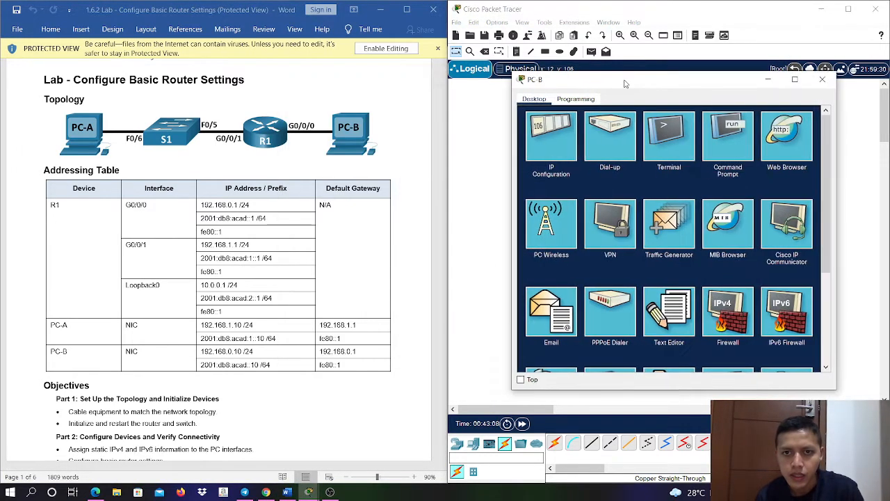
{"action": "left_click", "coordinate": [543, 146]}
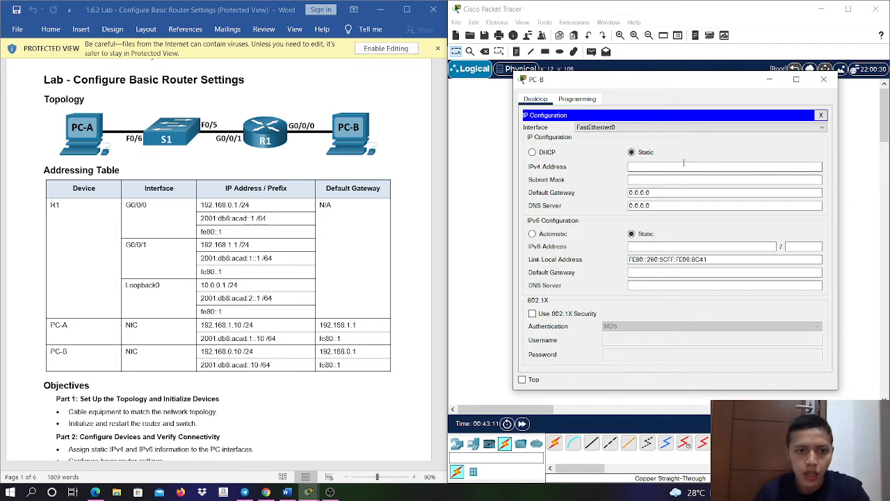
{"action": "type", "text": ".168"}
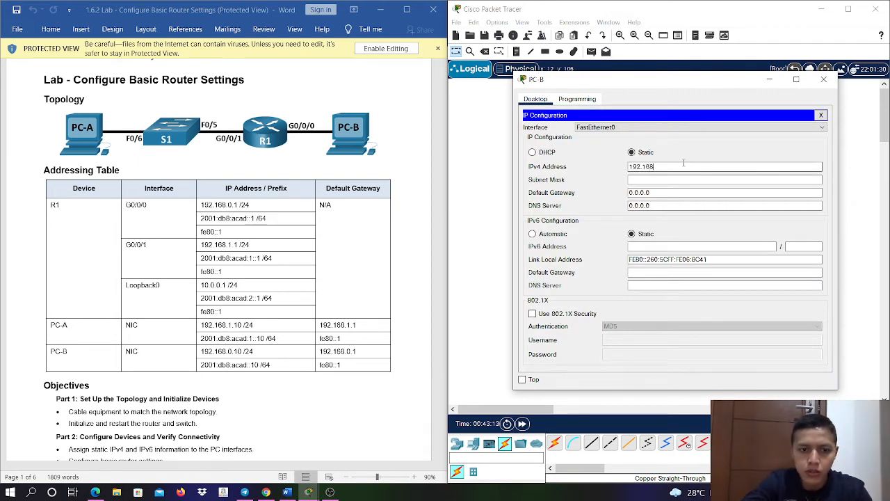
{"action": "type", "text": ".0.10"}
{"action": "key", "text": "Tab"}
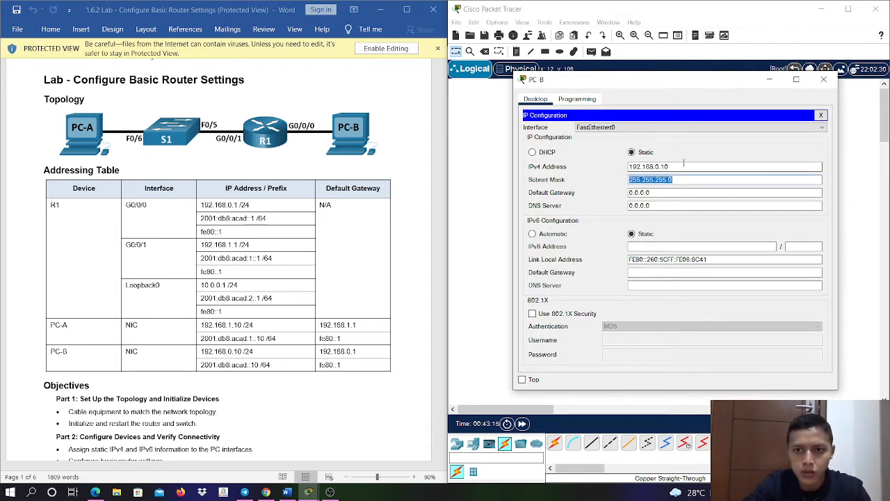
{"action": "key", "text": "Tab"}
{"action": "type", "text": "192."}
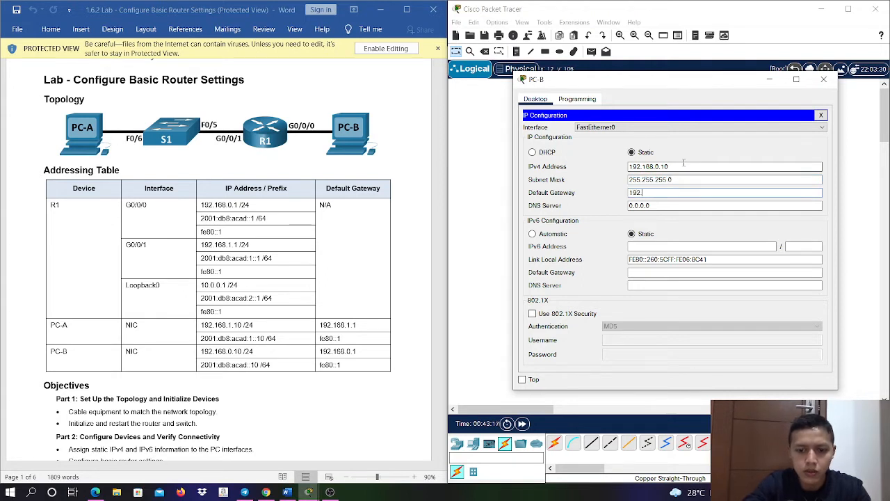
{"action": "type", "text": "168.0.1"}
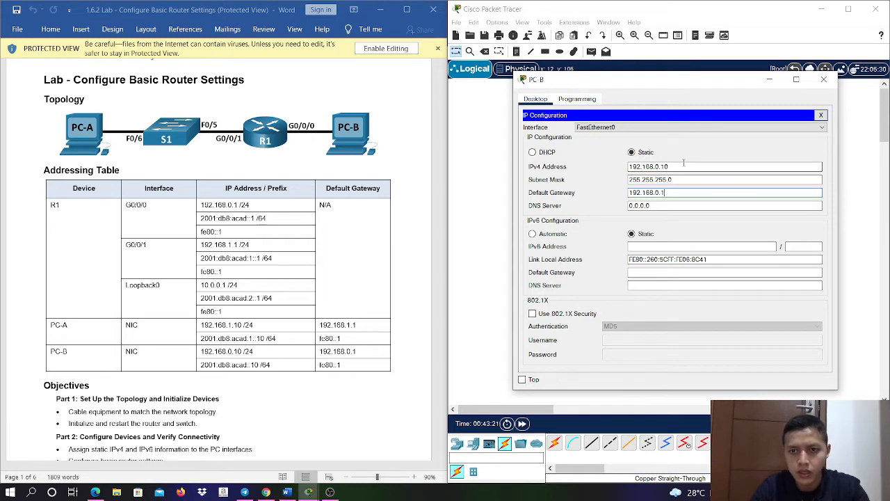
- Set PC-B's static IPv6 address to 2001:DB8:ACAD::10 with prefix length 64
{"action": "key", "text": "Tab"}
{"action": "key", "text": "Tab"}
{"action": "key", "text": "Tab"}
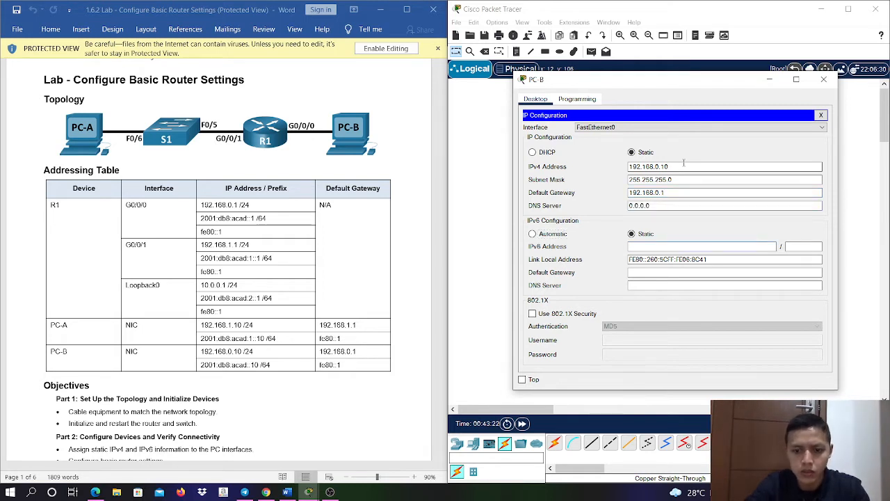
{"action": "type", "text": "2001:D"}
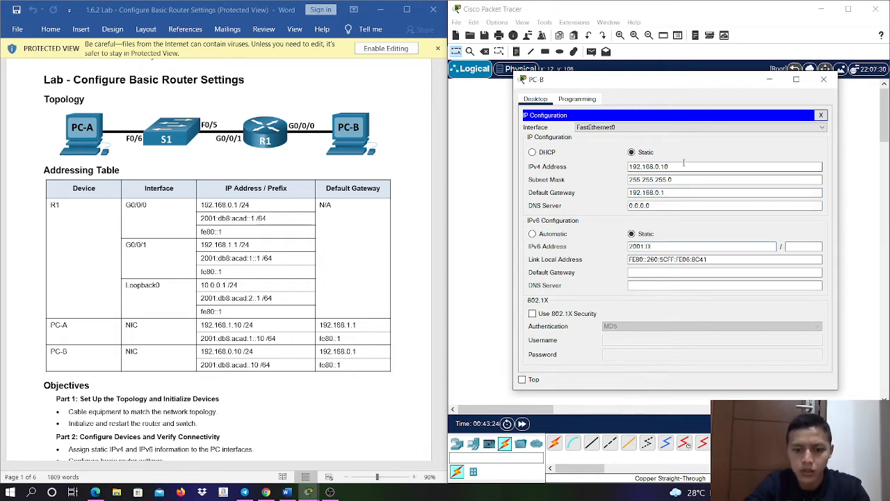
{"action": "type", "text": "B8:ACAD"}
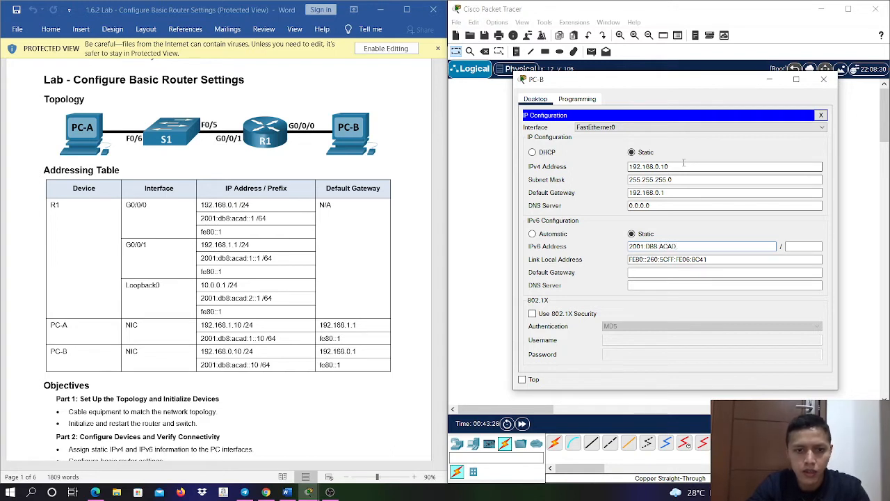
{"action": "type", "text": "::10"}
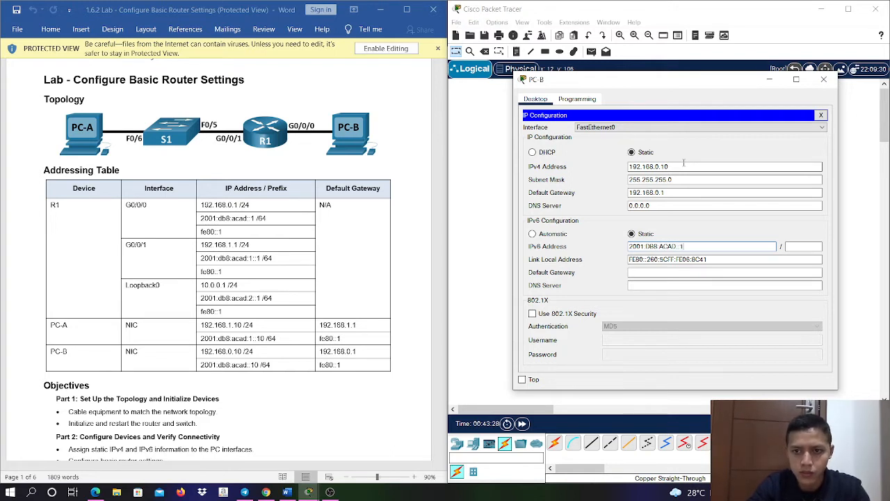
{"action": "key", "text": "Tab"}
{"action": "type", "text": "64"}
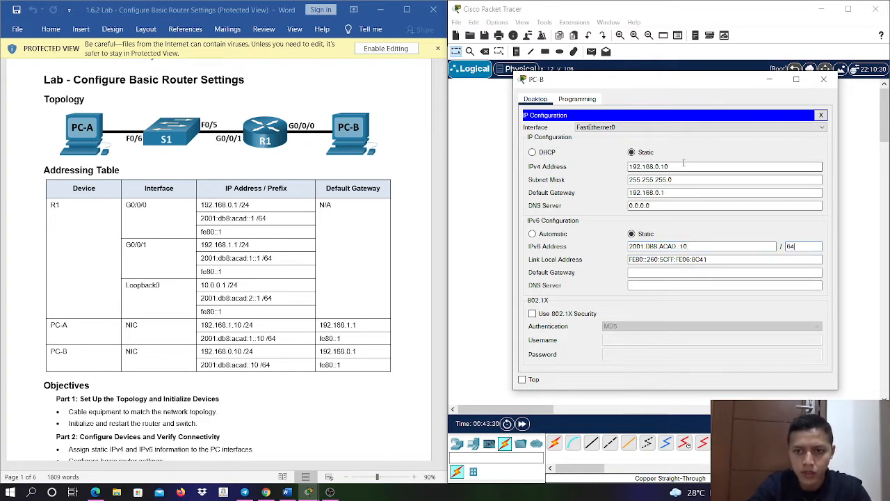
- Set PC-B's link-local address to FE80::1 and IPv6 default gateway to 2001:DB8:ACAD::1, and close its configuration window
{"action": "key", "text": "Tab"}
{"action": "type", "text": "FE80:"}
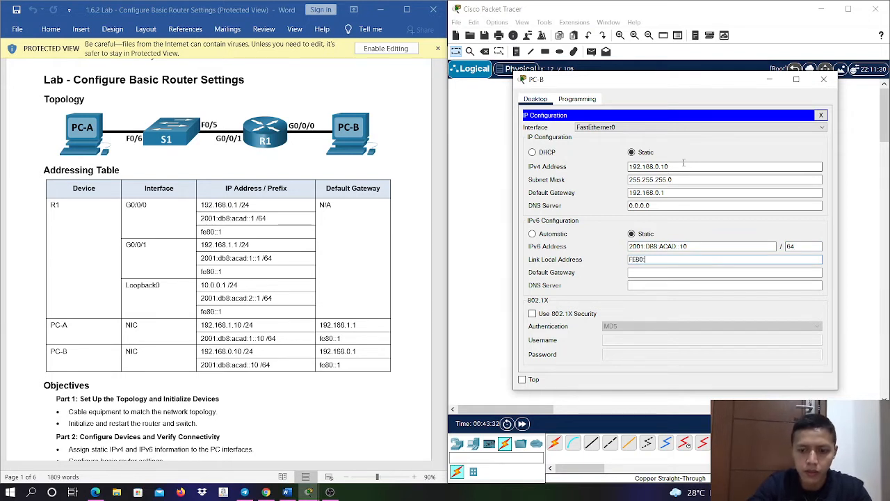
{"action": "type", "text": ":1"}
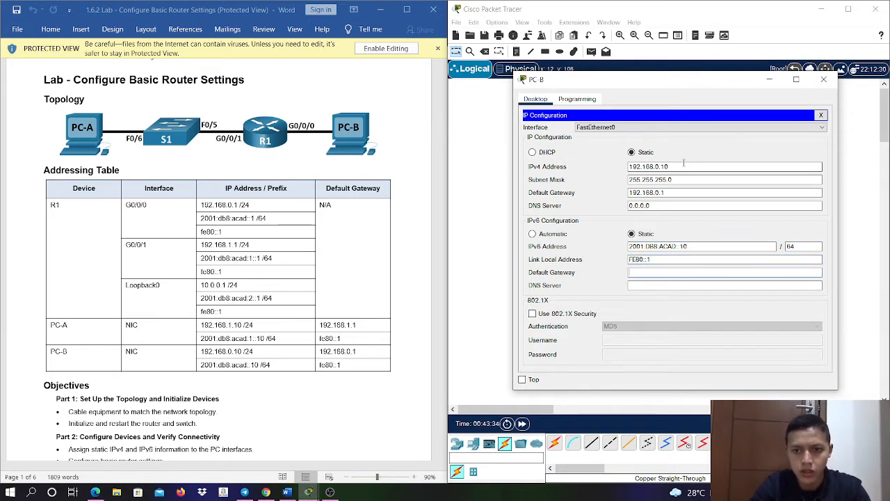
{"action": "type", "text": "2001:DB"}
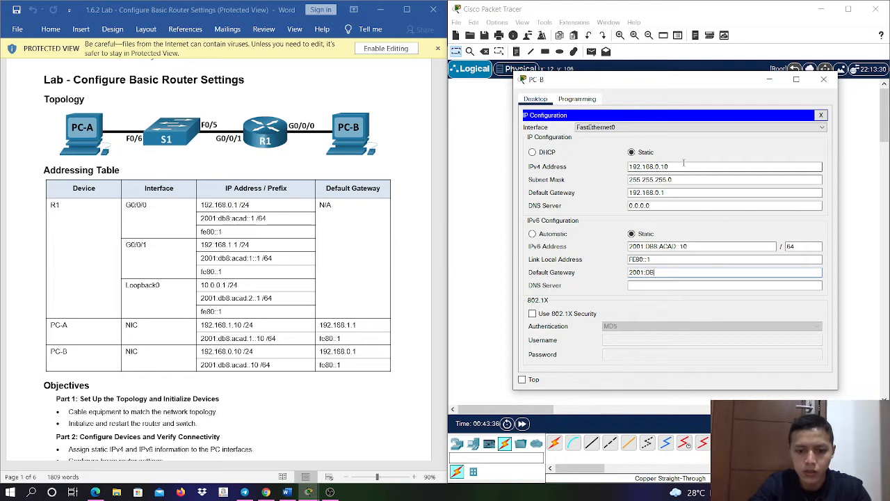
{"action": "type", "text": "8:ACAD"}
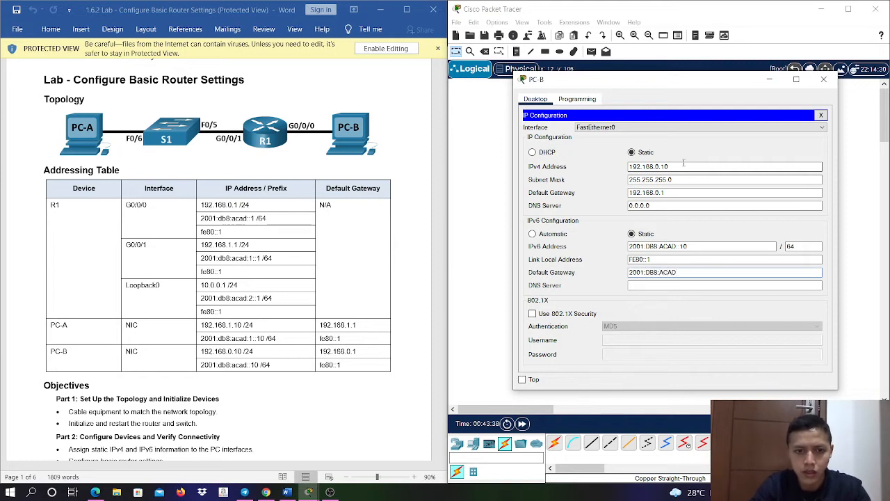
{"action": "type", "text": "::1"}
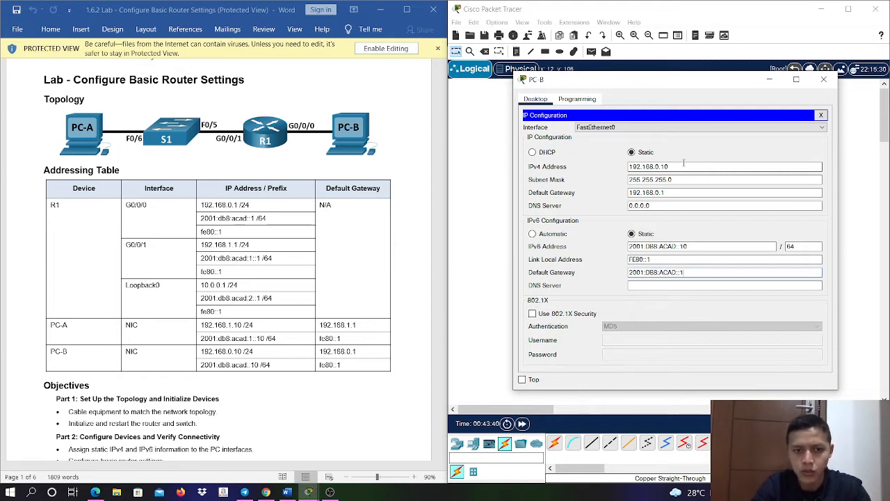
{"action": "left_click", "coordinate": [823, 78]}
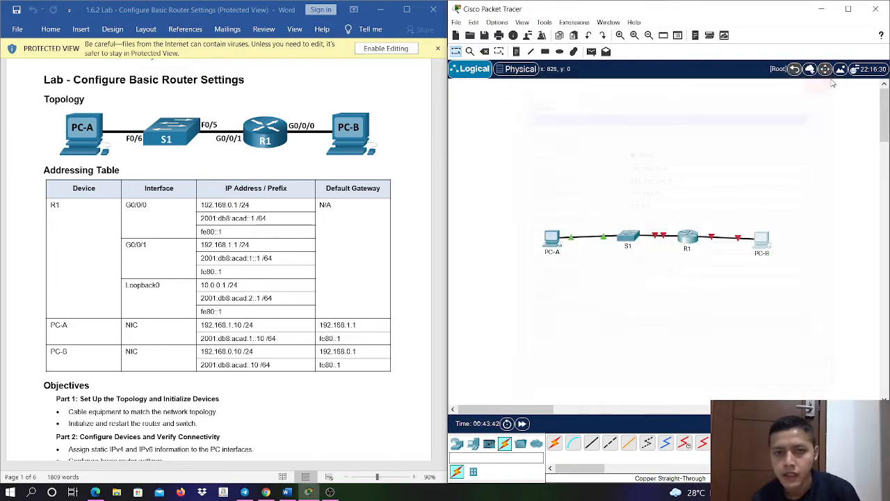
- Open router R1's command line beside the lab's router configuration instructions and enter privileged EXEC mode
{"action": "scroll", "coordinate": [299, 259], "scroll_direction": "down", "scroll_amount": 15}
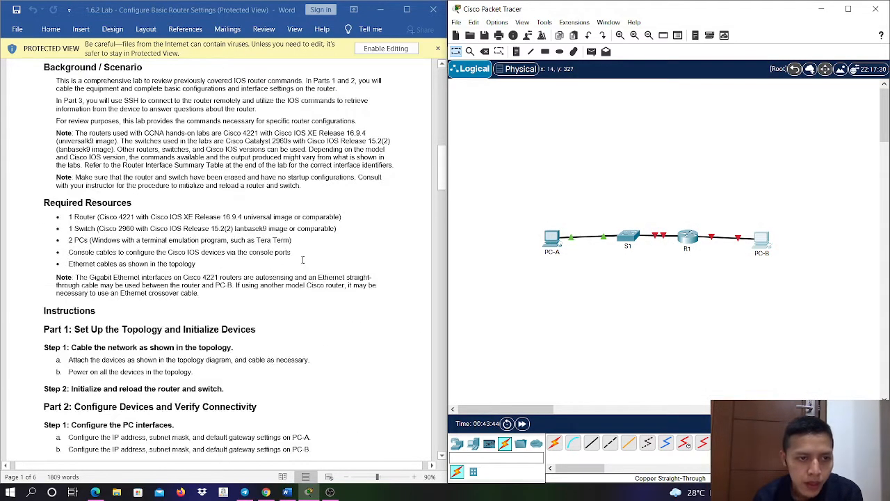
{"action": "scroll", "coordinate": [303, 259], "scroll_direction": "down", "scroll_amount": 10}
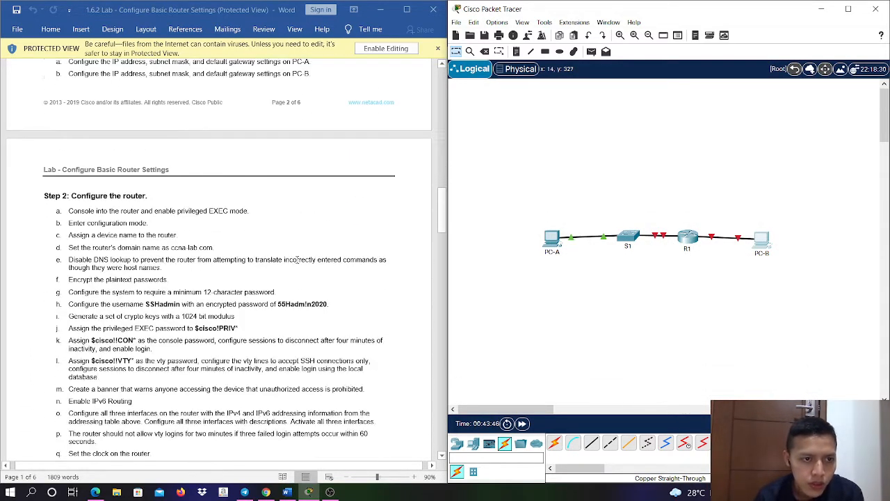
{"action": "left_click", "coordinate": [687, 237]}
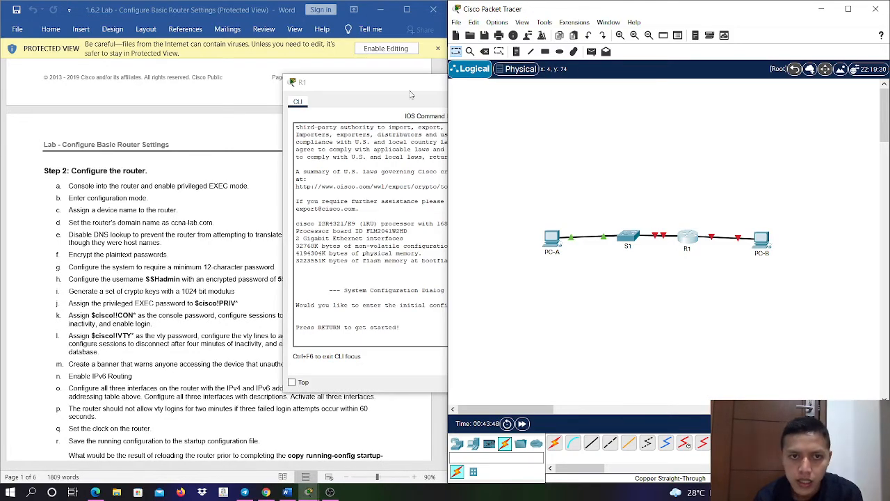
{"action": "left_click_drag", "start_coordinate": [443, 76], "coordinate": [644, 74]}
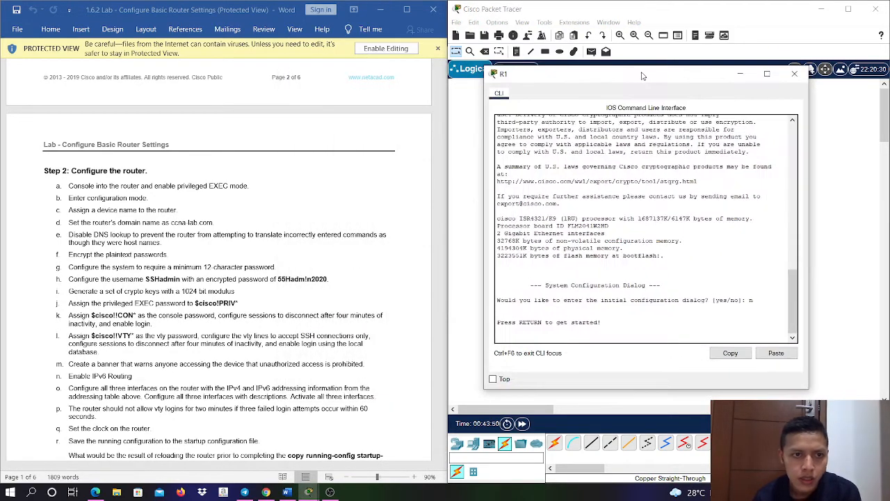
{"action": "key", "text": "Return"}
{"action": "type", "text": "ENA"}
{"action": "key", "text": "Return"}
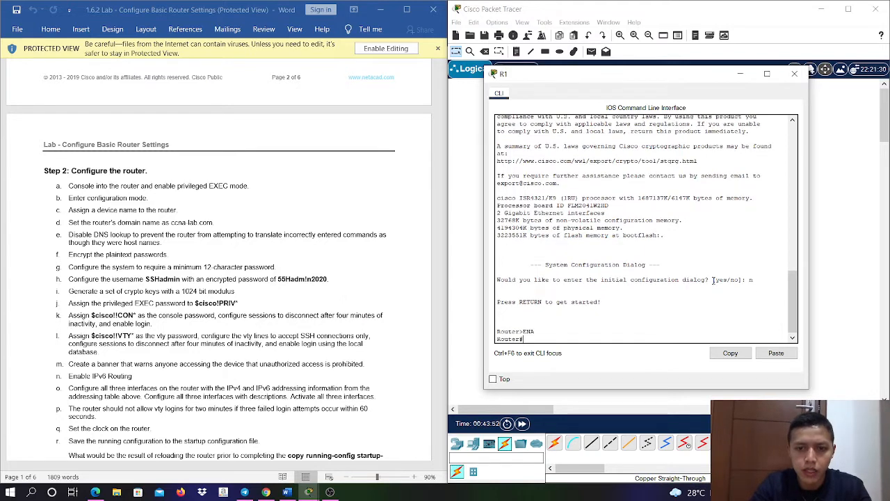
{"action": "key", "text": "Return"}
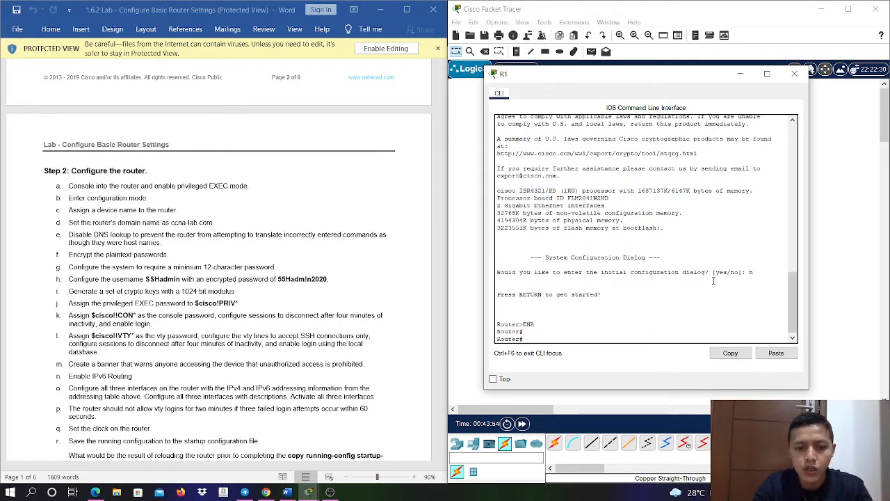
- Enter global configuration mode on the router and set its hostname to R1
{"action": "type", "text": "co"}
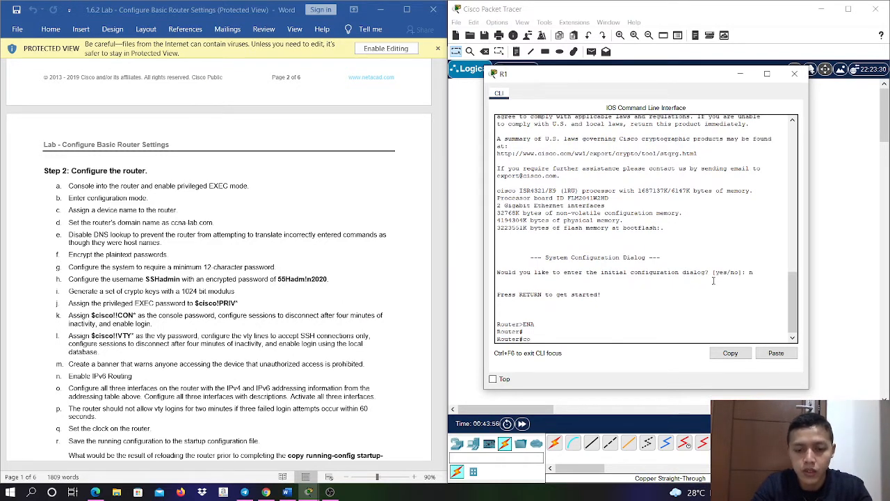
{"action": "type", "text": "nf t"}
{"action": "key", "text": "Return"}
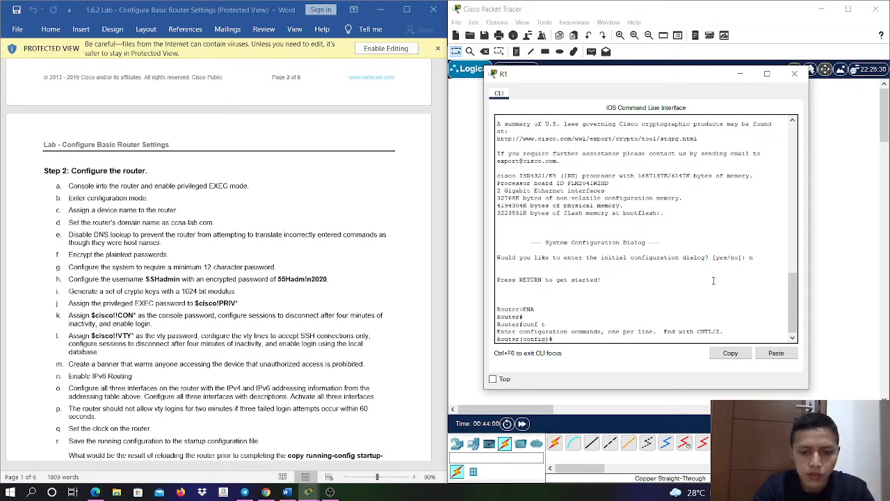
{"action": "type", "text": "hisos"}
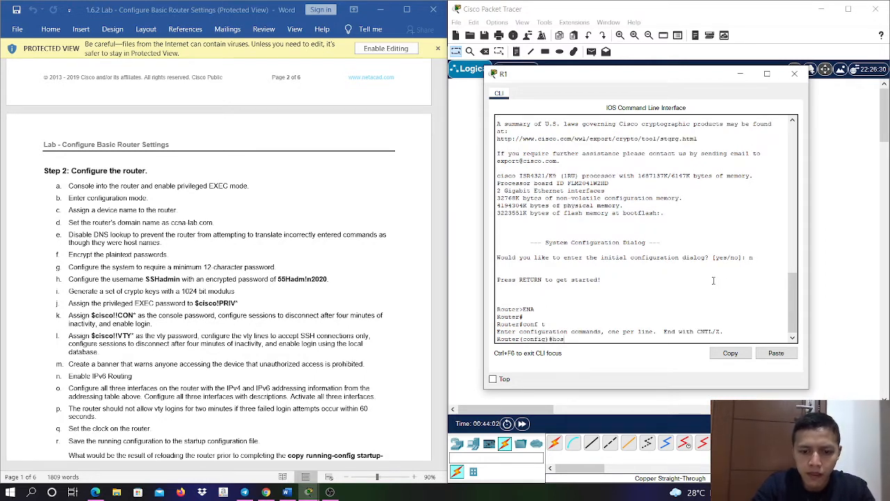
{"action": "type", "text": "t R1"}
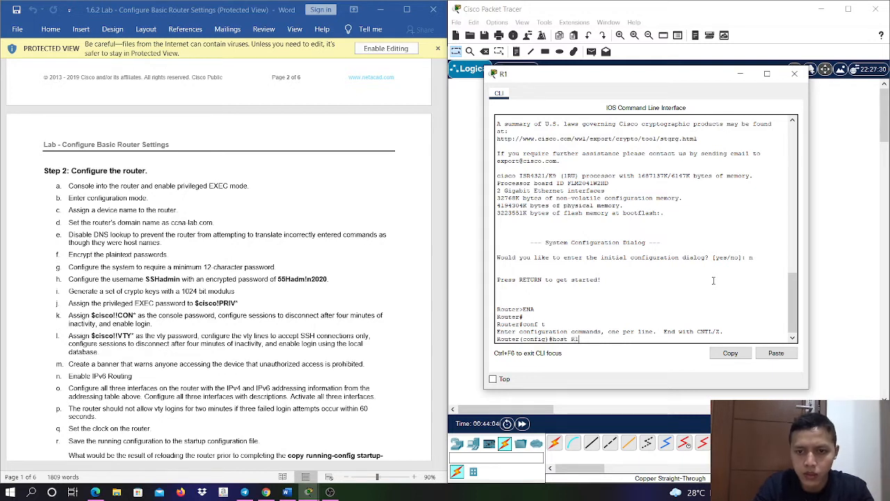
{"action": "key", "text": "Return"}
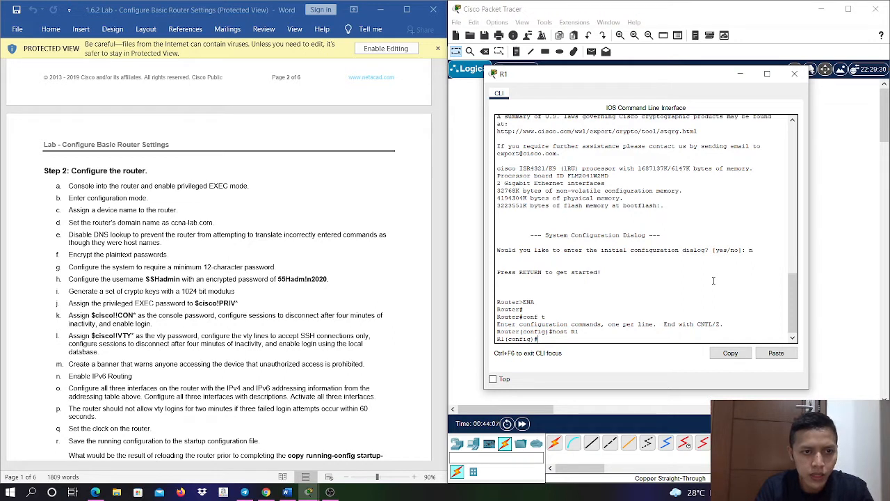
- Set R1's IP domain name to ccna-lab.com
{"action": "type", "text": "ip dom"}
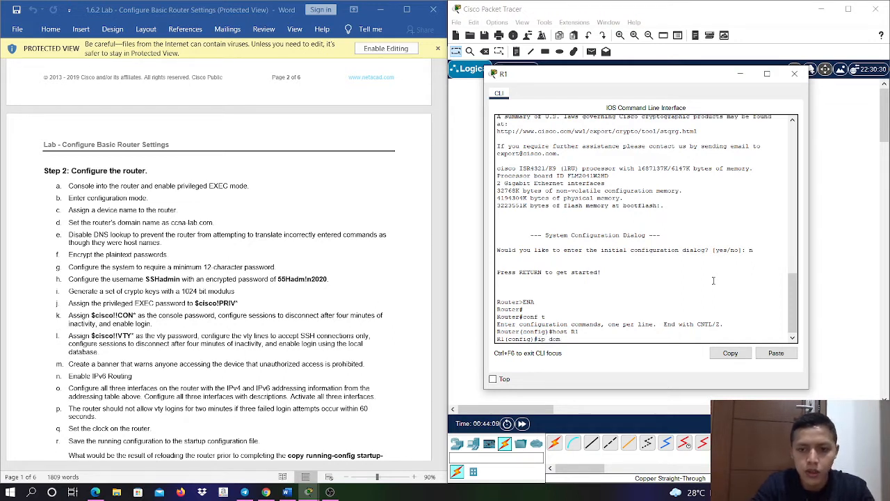
{"action": "type", "text": "ain-nam"}
{"action": "key", "text": "Tab"}
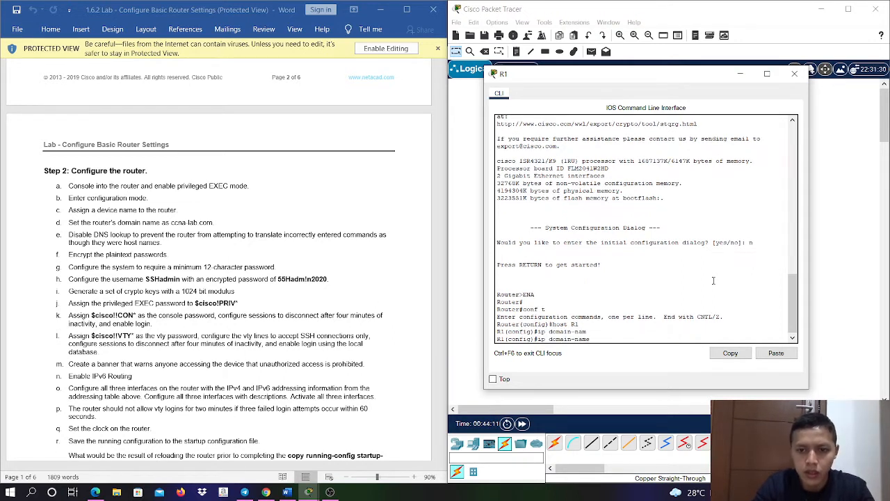
{"action": "type", "text": "ccna"}
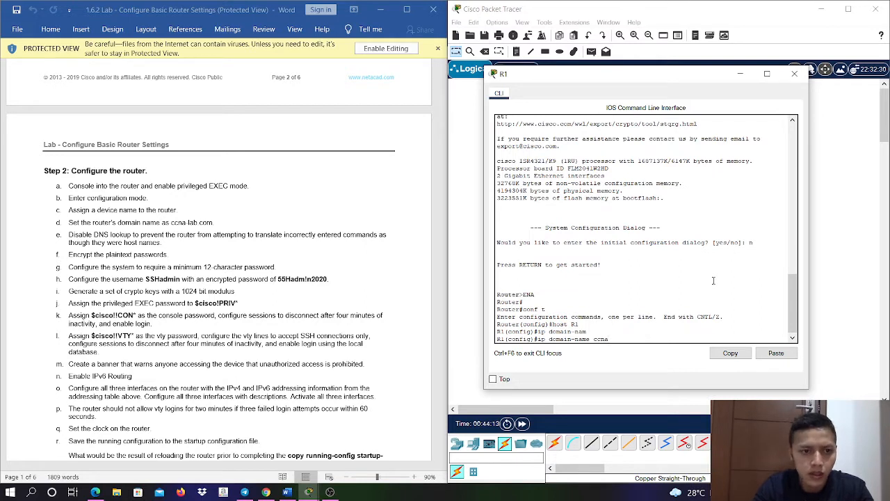
{"action": "type", "text": "-lab.com"}
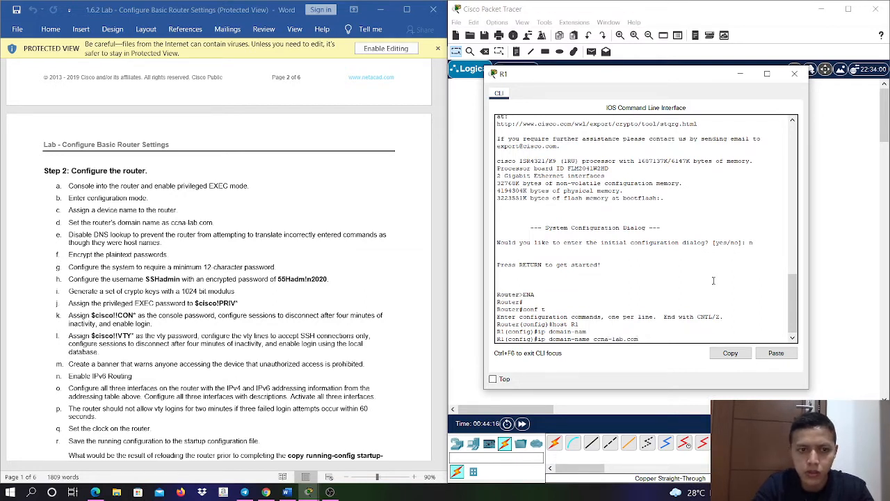
{"action": "key", "text": "Return"}
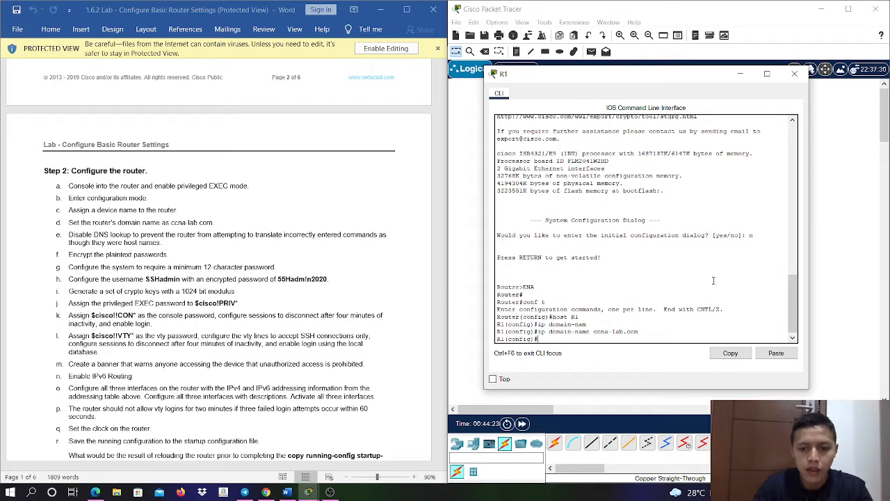
- Disable DNS lookup on R1 with no ip domain-look
{"action": "type", "text": "no ip domain-l"}
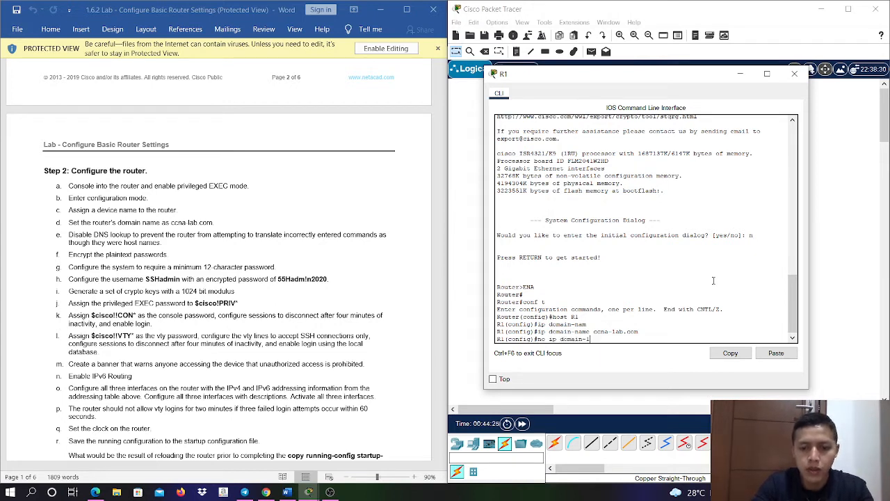
{"action": "type", "text": "ook"}
{"action": "key", "text": "Return"}
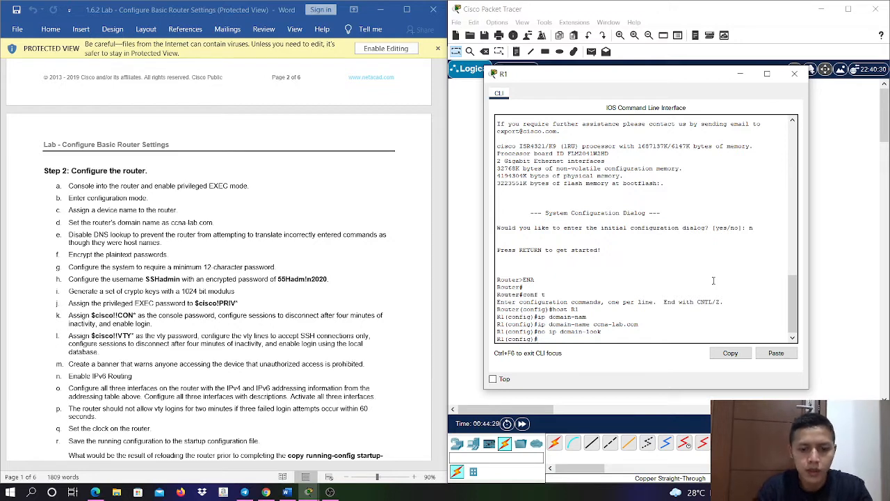
- Encrypt R1's plaintext passwords with service password-encryption
{"action": "type", "text": "serv"}
{"action": "key", "text": "Tab"}
{"action": "type", "text": "pass"}
{"action": "key", "text": "Tab"}
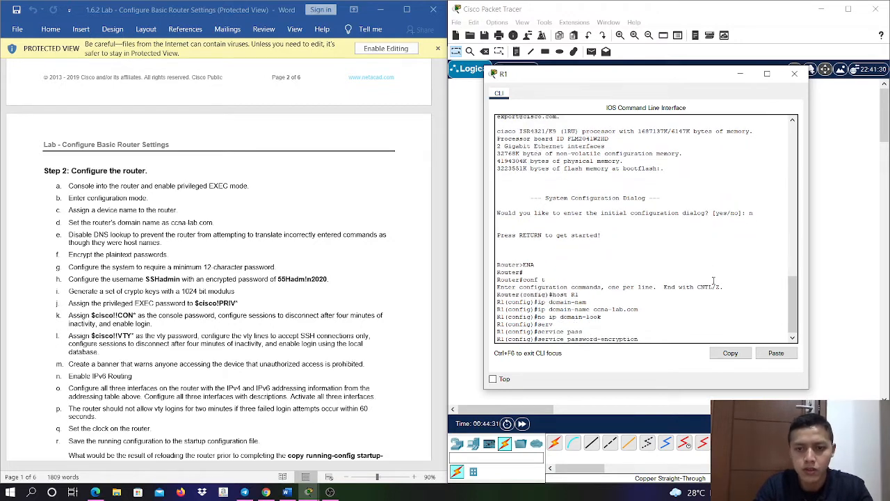
{"action": "key", "text": "Return"}
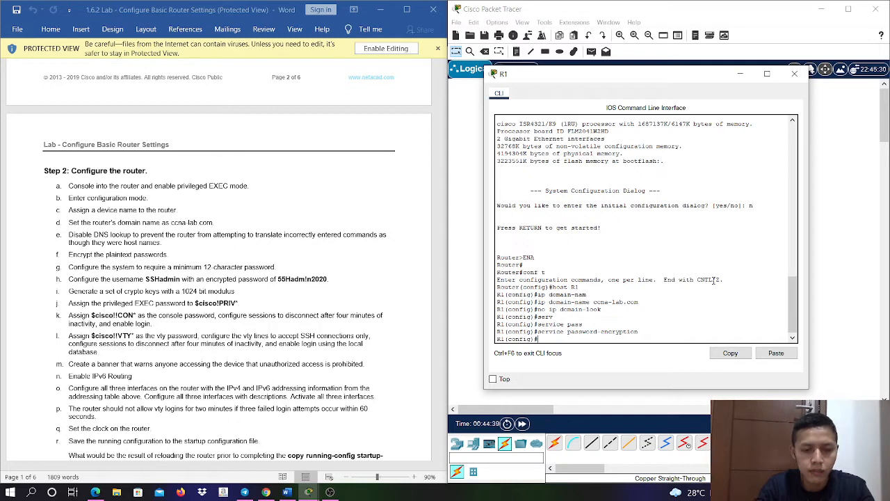
- Require a minimum password length of 12 characters on R1 with security passwords min-length
{"action": "type", "text": "securi"}
{"action": "key", "text": "Tab"}
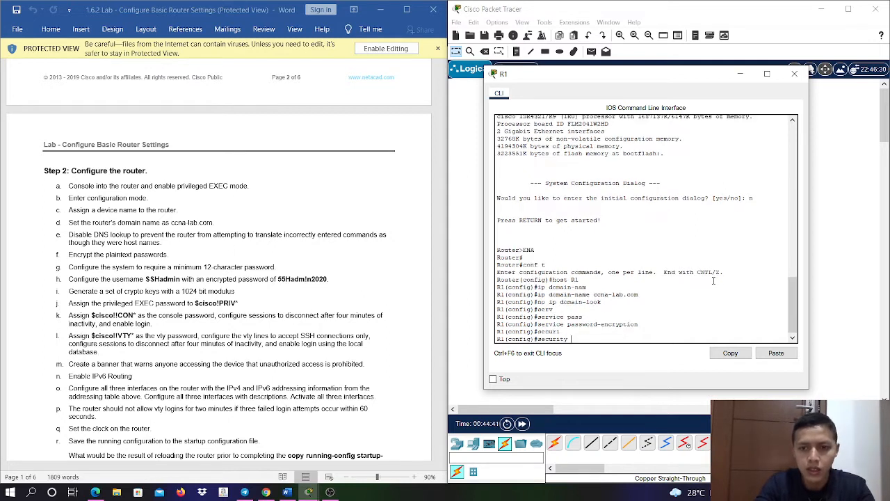
{"action": "type", "text": "pass"}
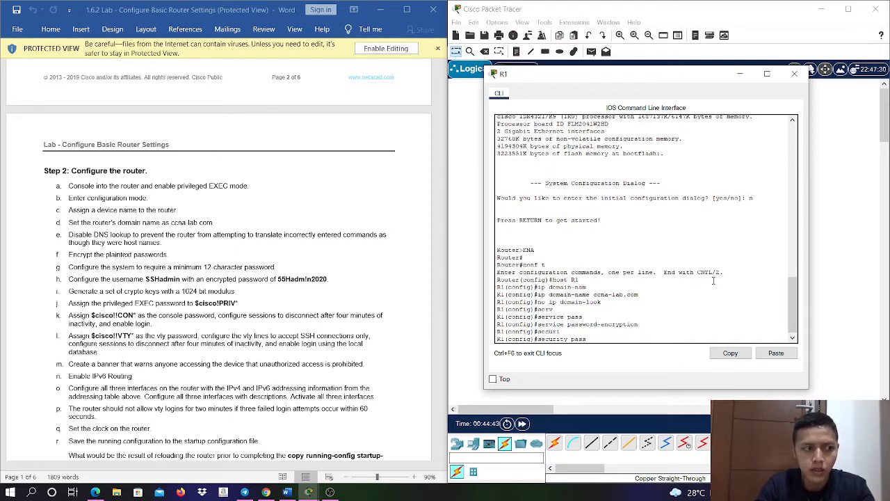
{"action": "key", "text": "Tab"}
{"action": "type", "text": "min"}
{"action": "key", "text": "Tab"}
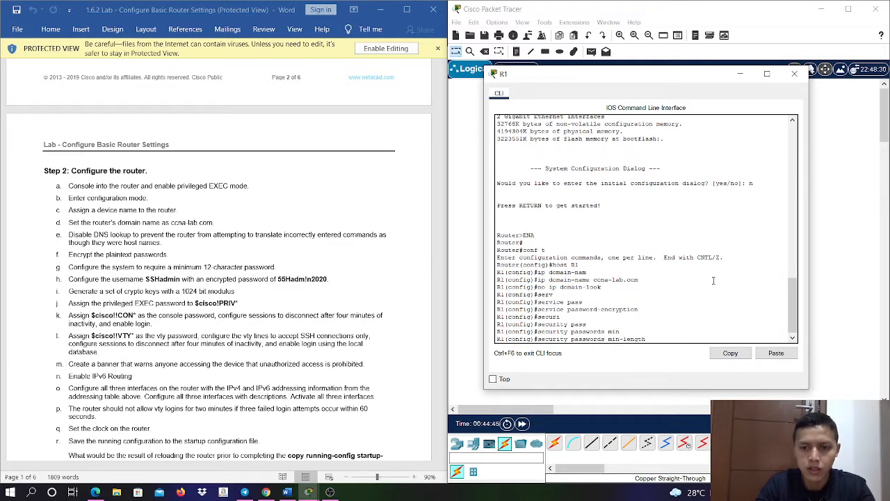
{"action": "type", "text": "12"}
{"action": "key", "text": "Return"}
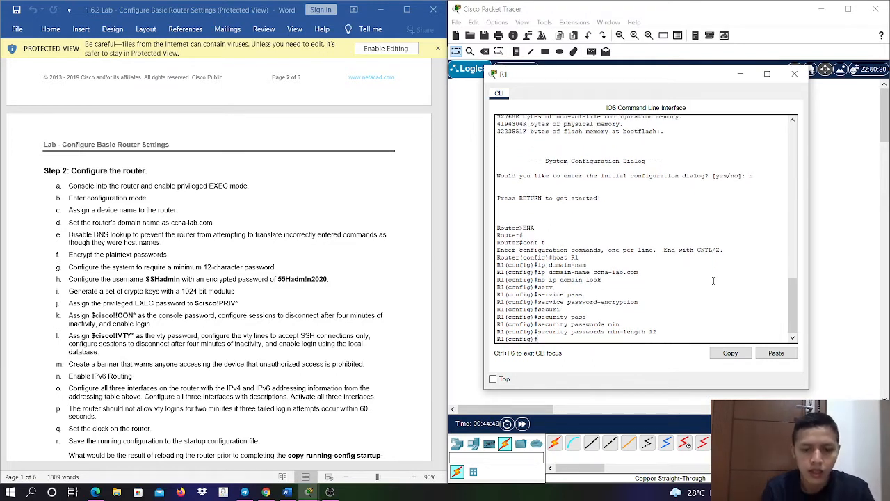
- Create the local user SSHadmin on R1 with the encrypted secret password given in the lab instructions
{"action": "type", "text": "usern"}
{"action": "key", "text": "Tab"}
{"action": "type", "text": "SS"}
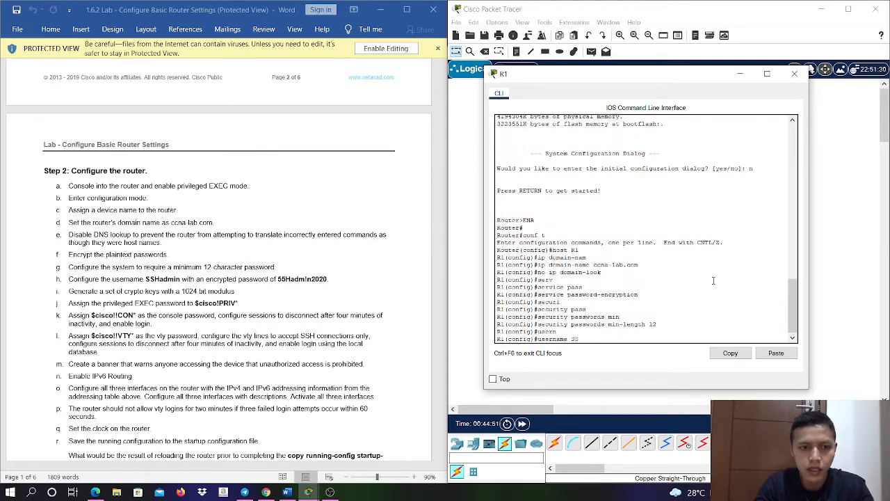
{"action": "type", "text": "Hadmin"}
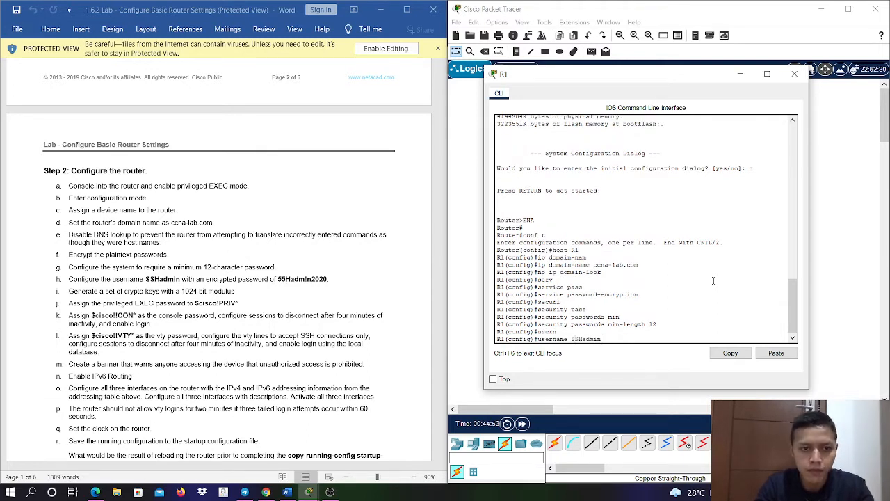
{"action": "type", "text": " s"}
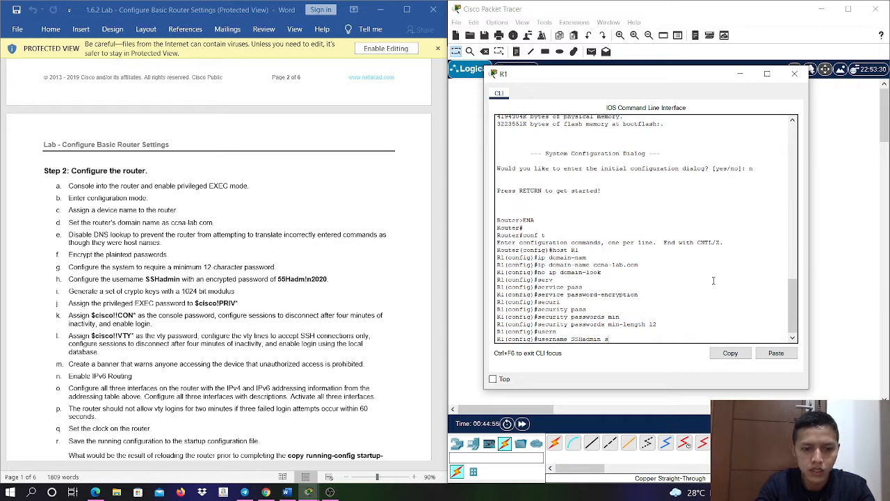
{"action": "type", "text": "ecret"}
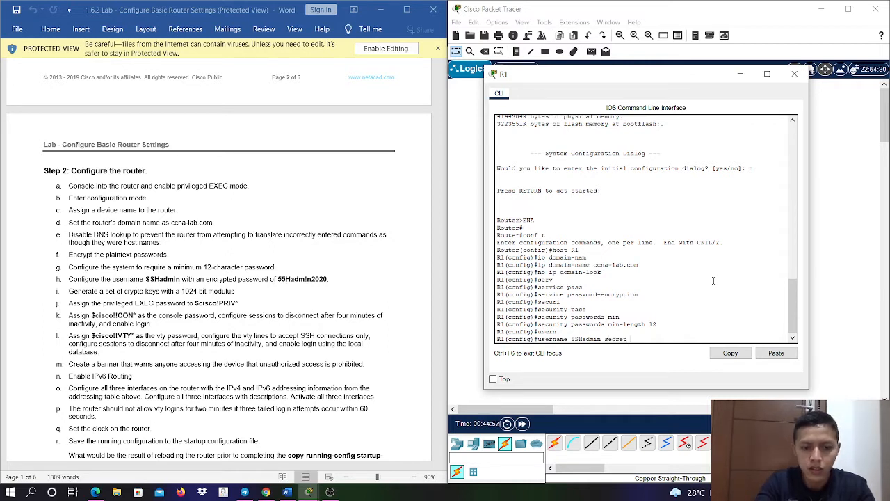
{"action": "type", "text": " 55Hadm!n"}
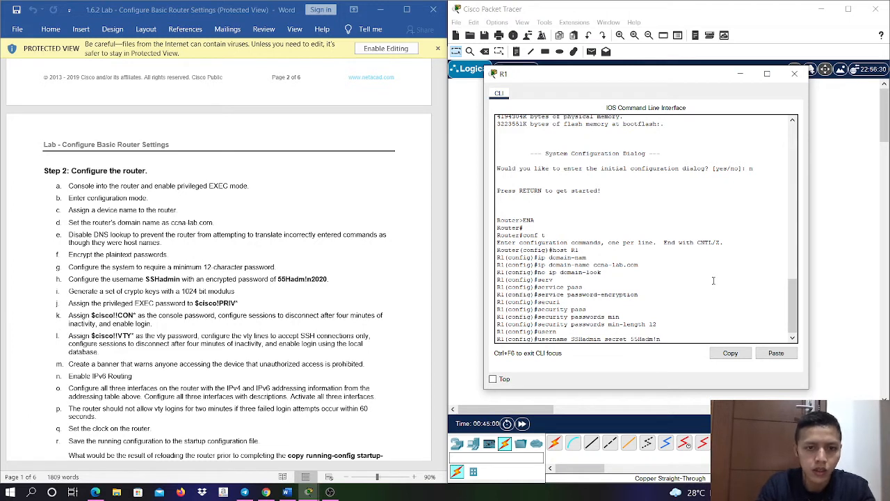
{"action": "type", "text": "2020"}
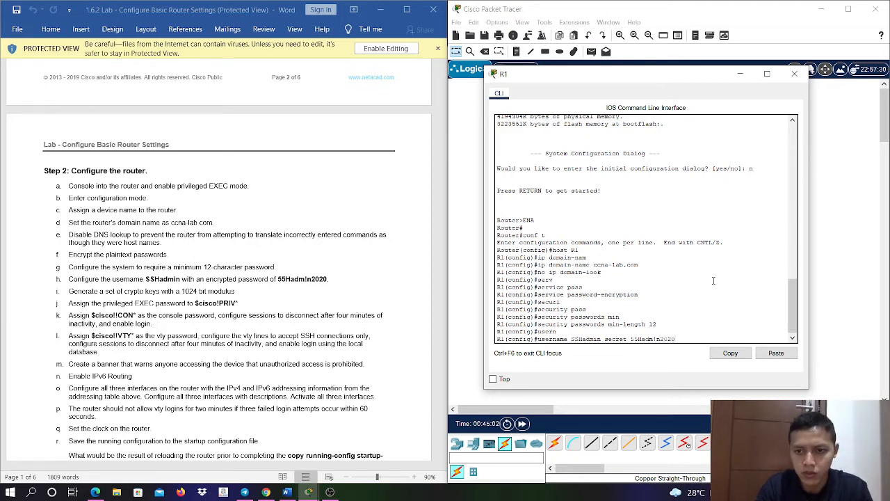
{"action": "key", "text": "Return"}
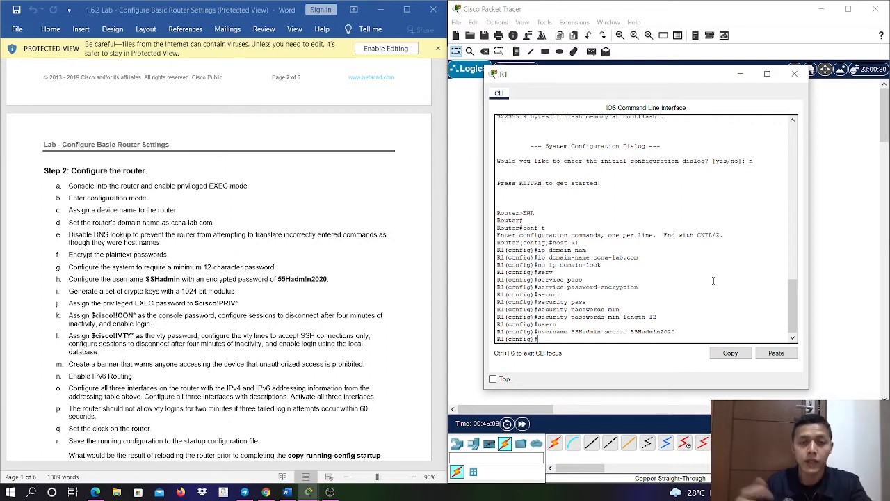
- Generate RSA crypto keys on R1 with a 1024-bit modulus
{"action": "type", "text": "cr"}
{"action": "key", "text": "Tab"}
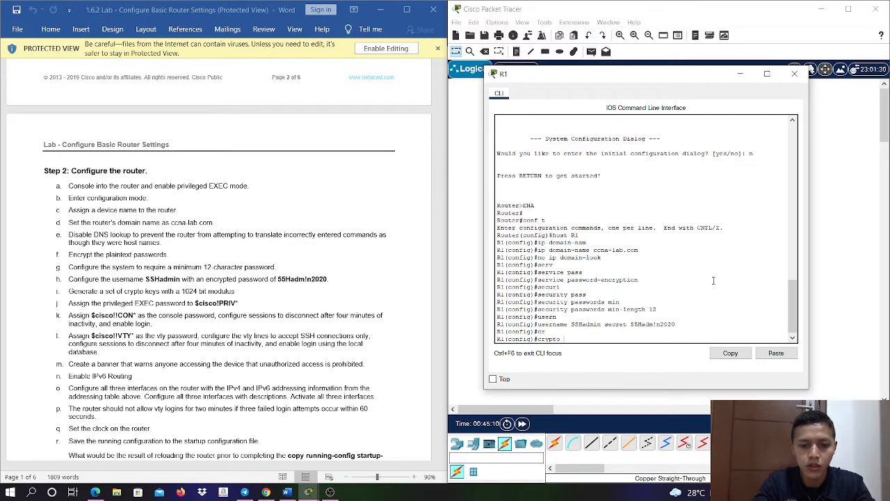
{"action": "type", "text": "key ge"}
{"action": "key", "text": "Tab"}
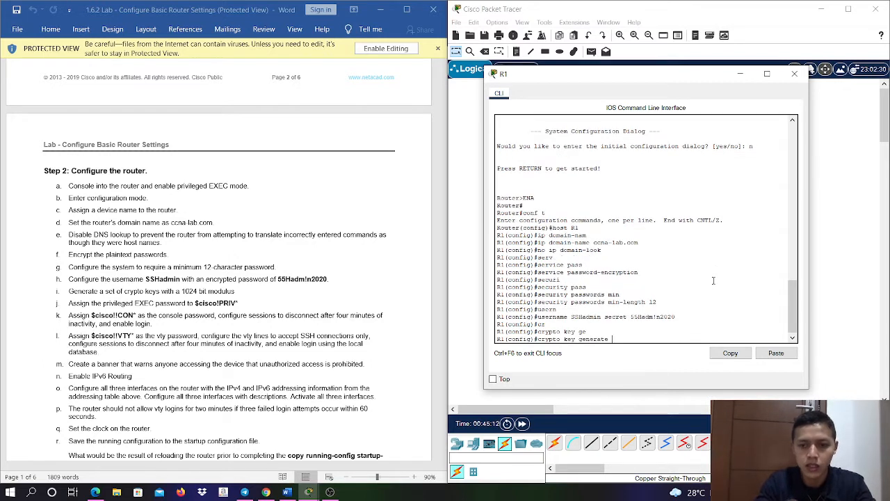
{"action": "type", "text": "rsa"}
{"action": "key", "text": "Return"}
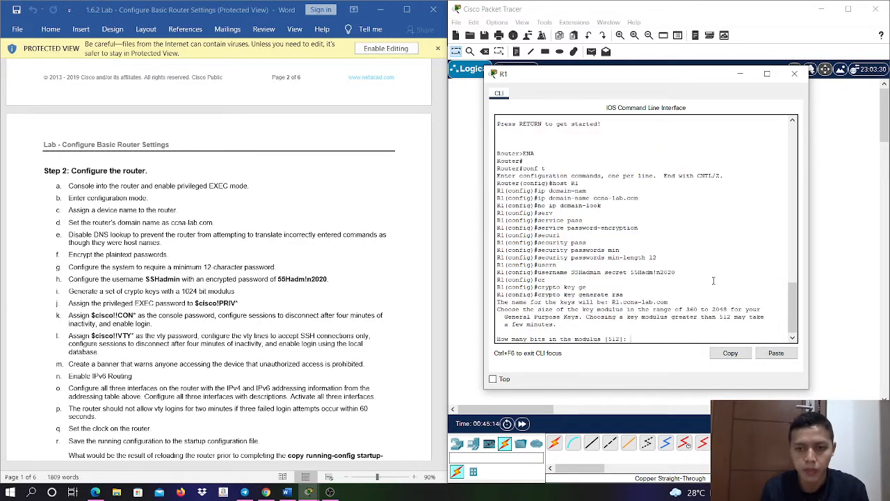
{"action": "type", "text": "1024"}
{"action": "key", "text": "Return"}
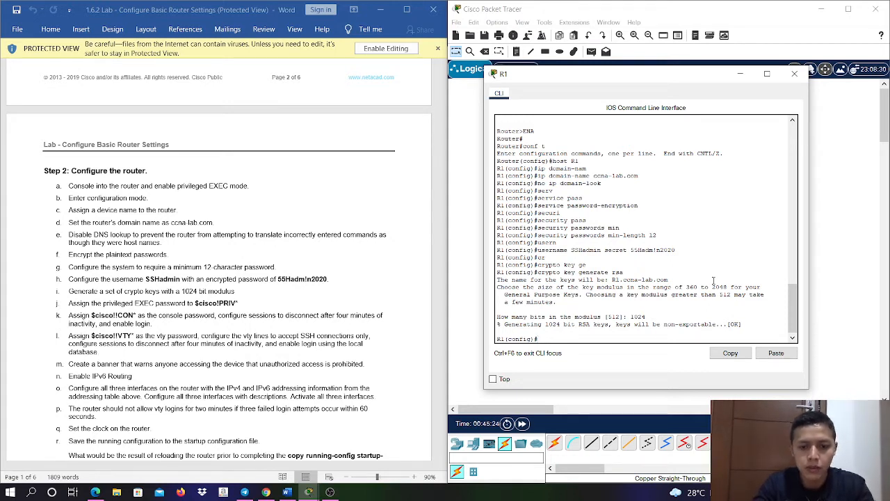
- Set R1's privileged EXEC password with enable secret, using the password given in the lab instructions
{"action": "type", "text": "enable se"}
{"action": "key", "text": "Tab"}
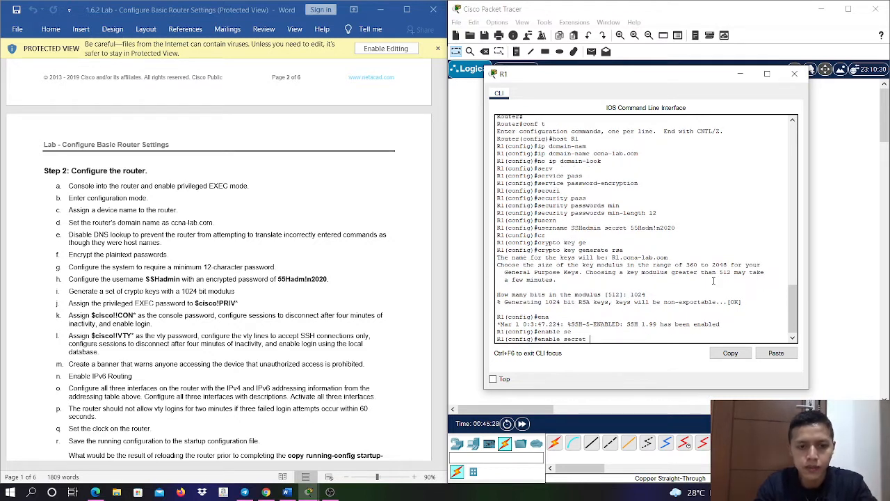
{"action": "type", "text": "$cisco"}
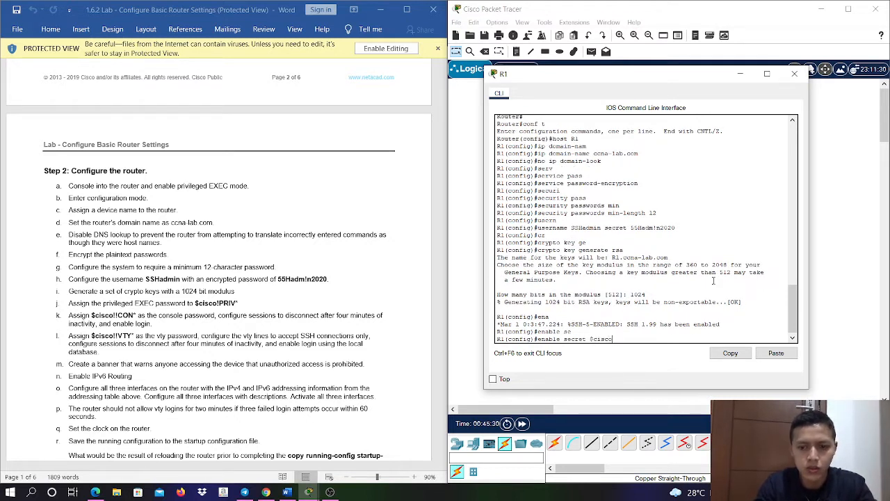
{"action": "type", "text": "!PRIV"}
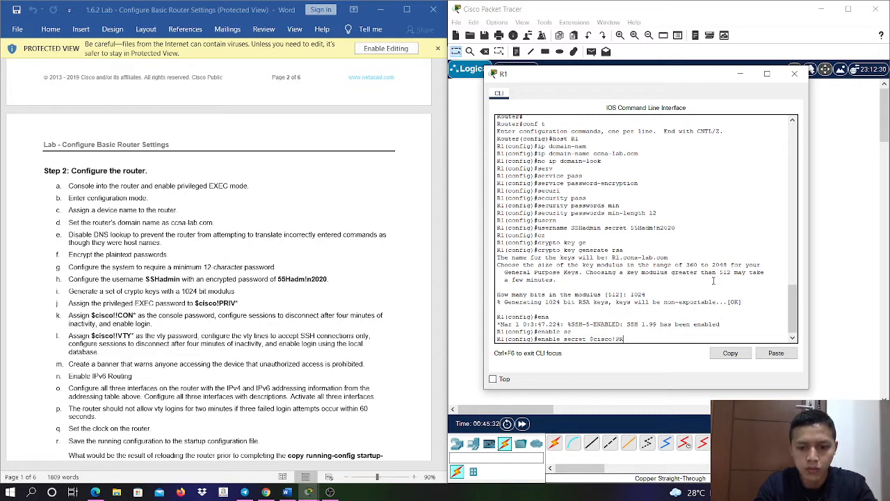
{"action": "type", "text": "*"}
{"action": "key", "text": "Return"}
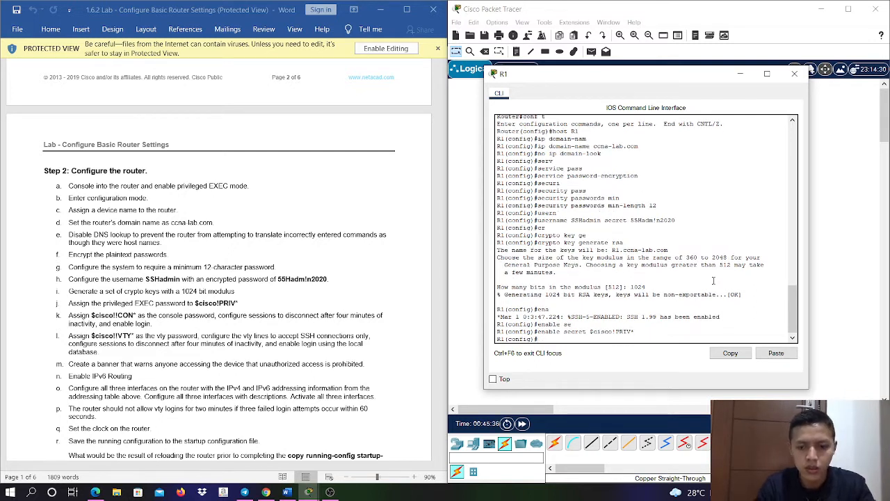
- Enter configuration of console line 0 on R1 and assign the console password from the lab instructions
{"action": "type", "text": "line con 0"}
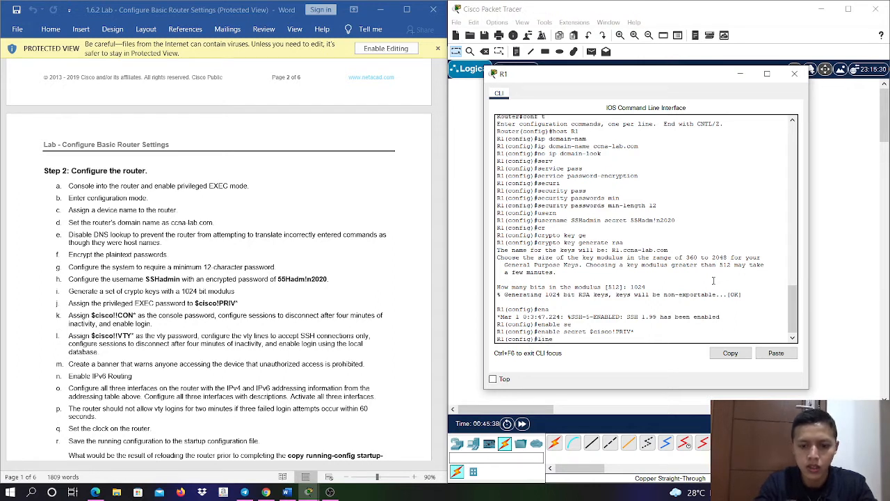
{"action": "key", "text": "Return"}
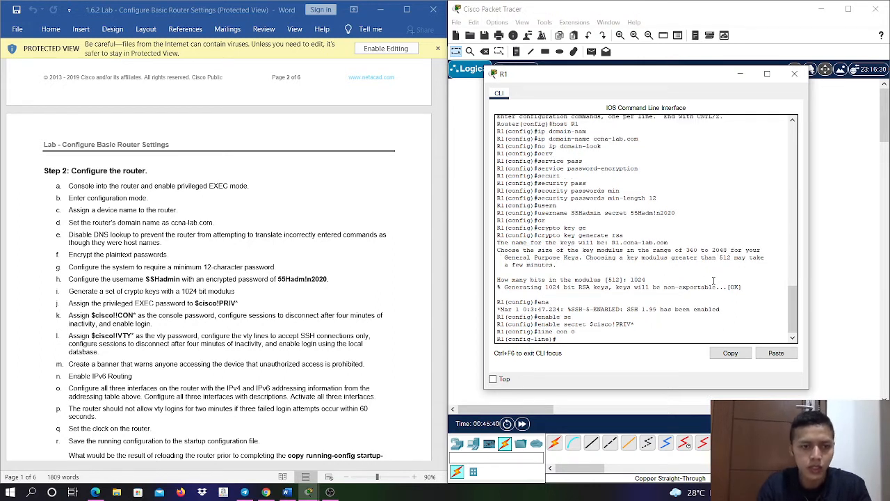
{"action": "type", "text": "password"}
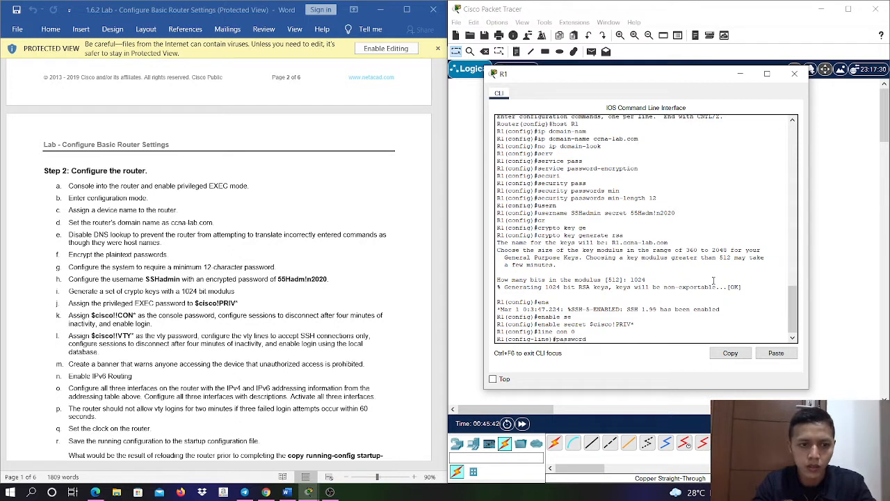
{"action": "key", "text": "Tab"}
{"action": "type", "text": "$"}
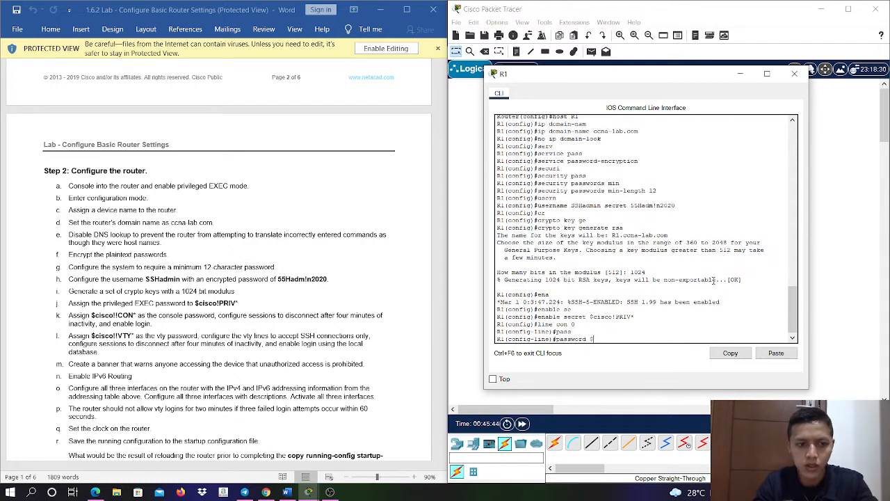
{"action": "type", "text": "cisco!"}
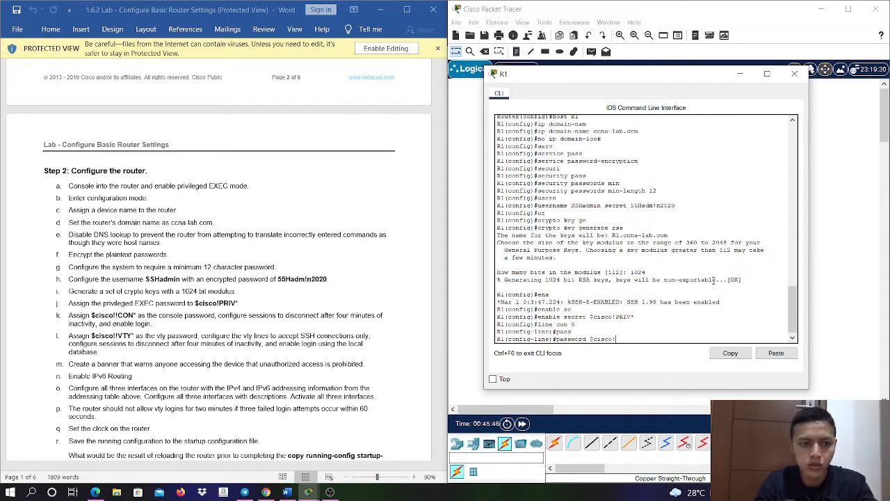
{"action": "type", "text": "!CON*"}
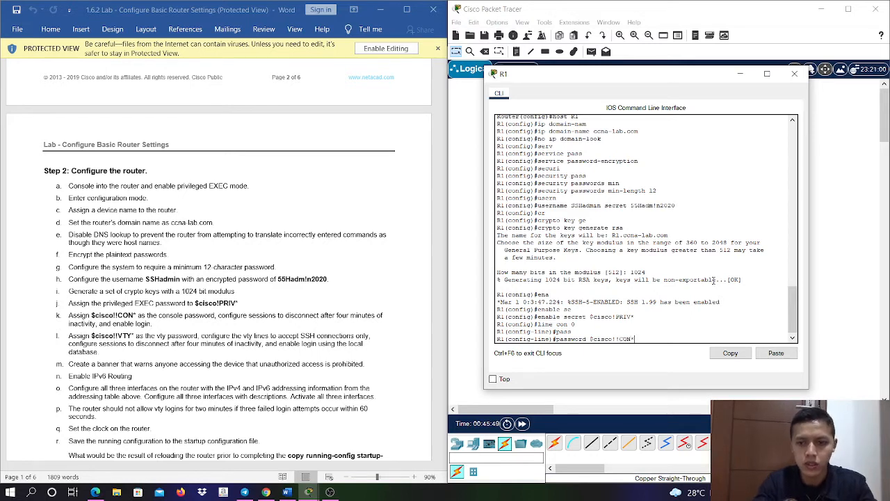
{"action": "key", "text": "Return"}
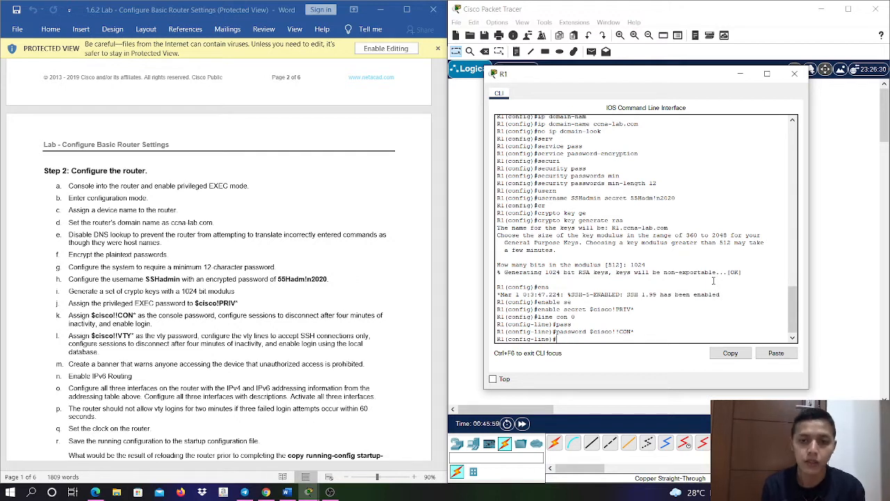
- Set the console line's exec-timeout to 4 minutes and enable login, returning to global configuration mode
{"action": "type", "text": "exec"}
{"action": "key", "text": "Tab"}
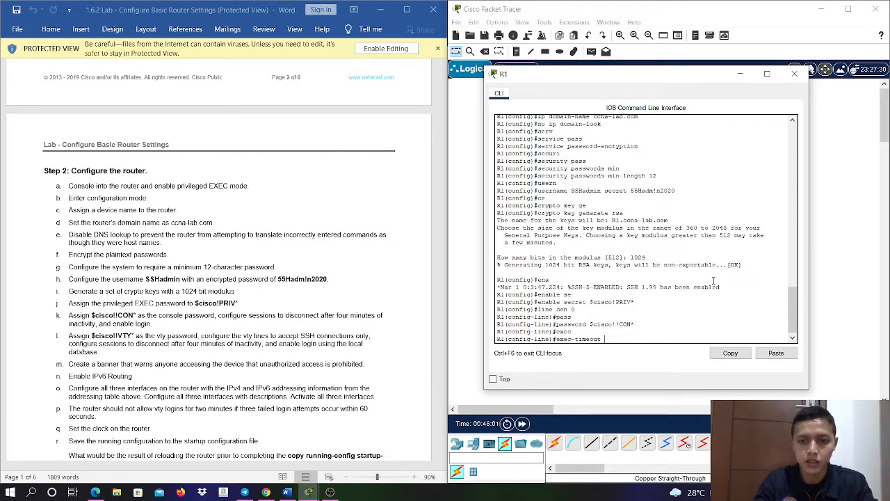
{"action": "type", "text": "4"}
{"action": "key", "text": "Return"}
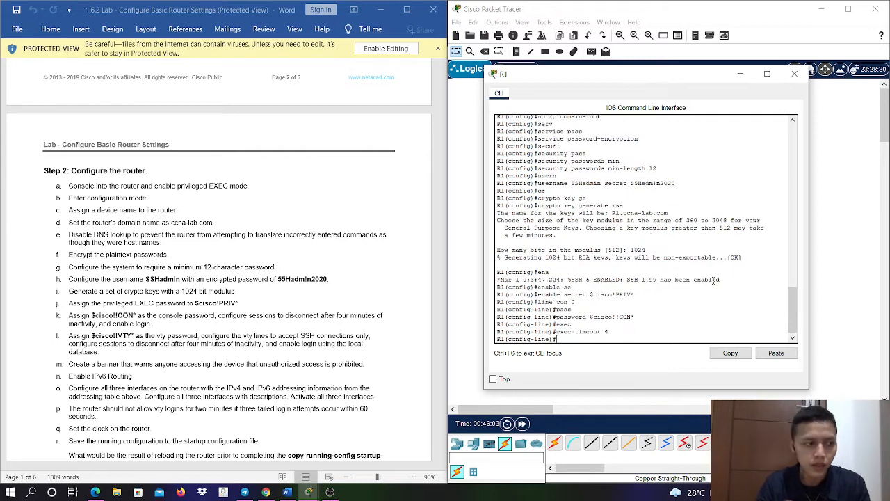
{"action": "type", "text": "login"}
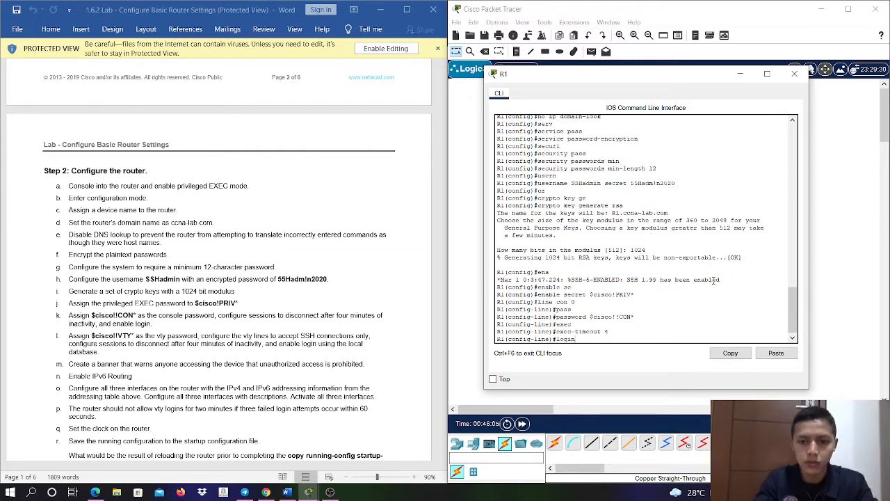
{"action": "key", "text": "Return"}
{"action": "type", "text": "exit"}
{"action": "key", "text": "Return"}
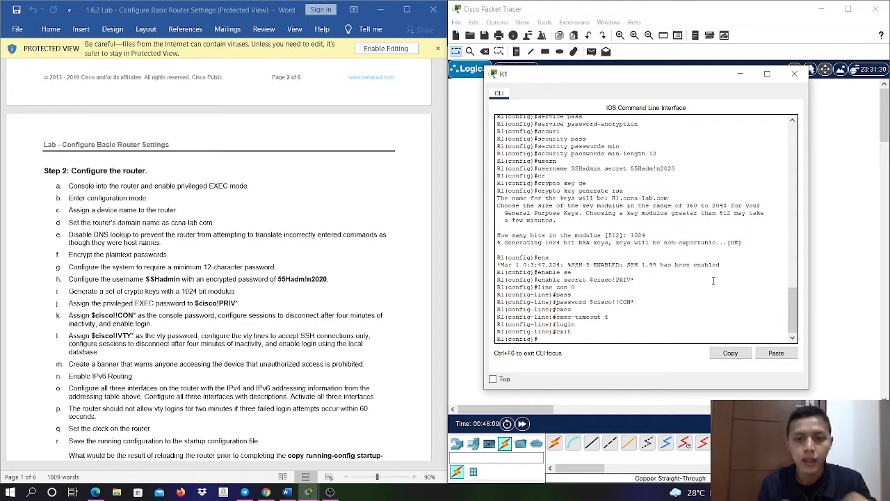
- Enter configuration of vty lines 0 4 on R1 and assign the vty password from the lab instructions
{"action": "type", "text": "line v"}
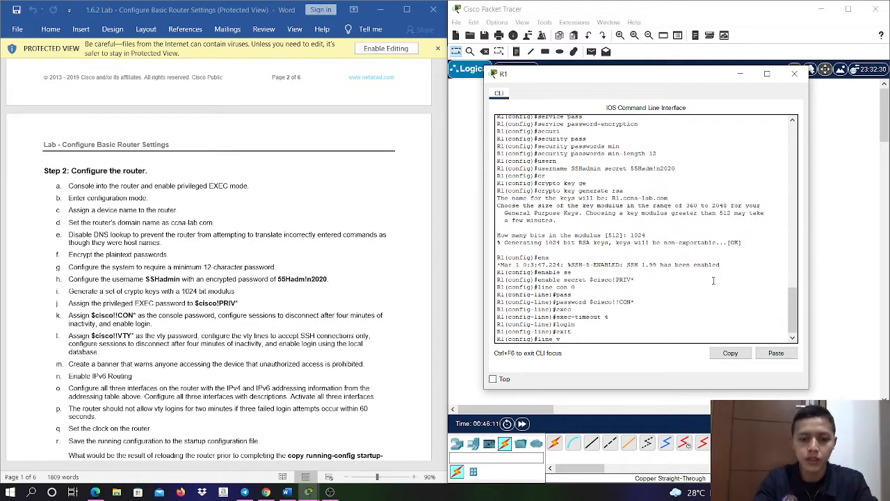
{"action": "type", "text": "ty 0 4"}
{"action": "key", "text": "Return"}
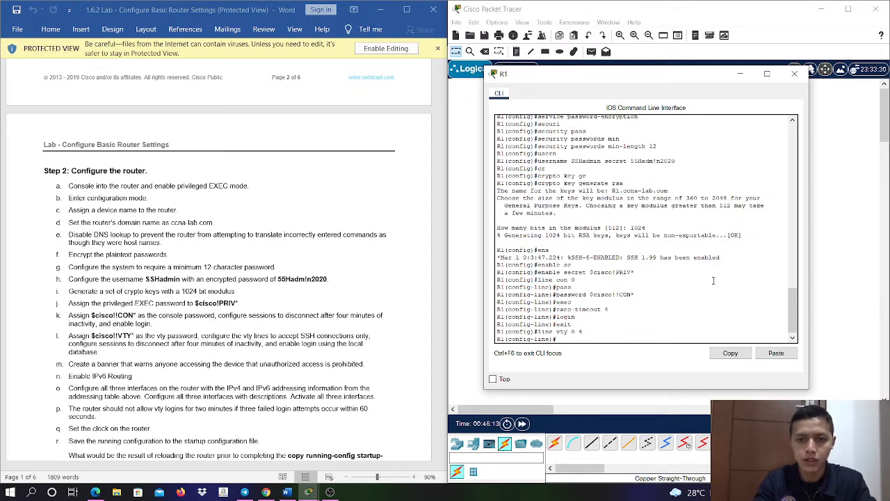
{"action": "type", "text": "pass"}
{"action": "key", "text": "Tab"}
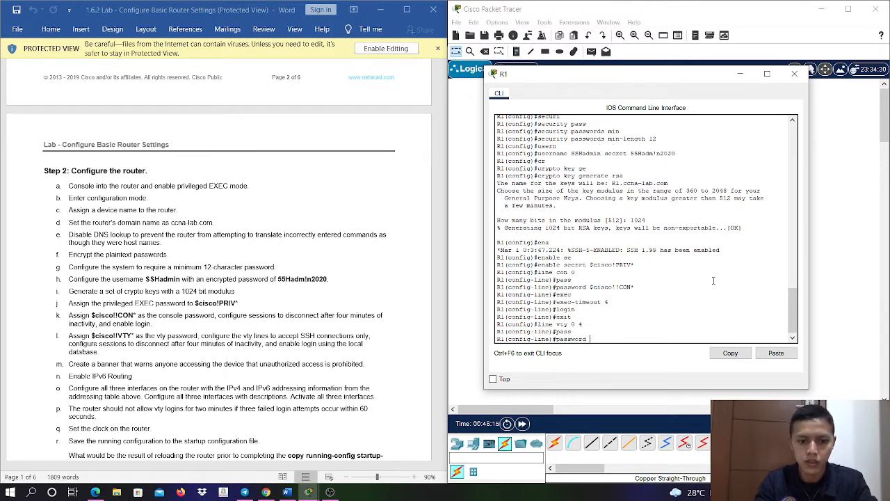
{"action": "type", "text": "$cisco"}
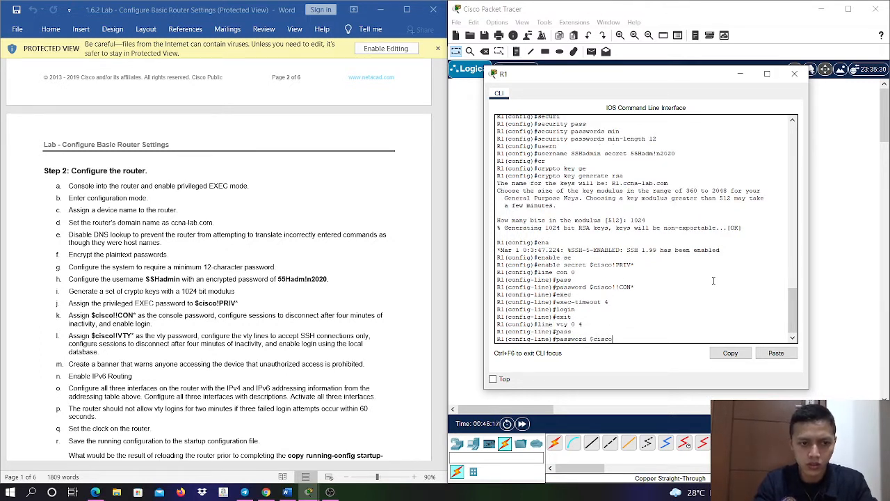
{"action": "type", "text": "!!VTY"}
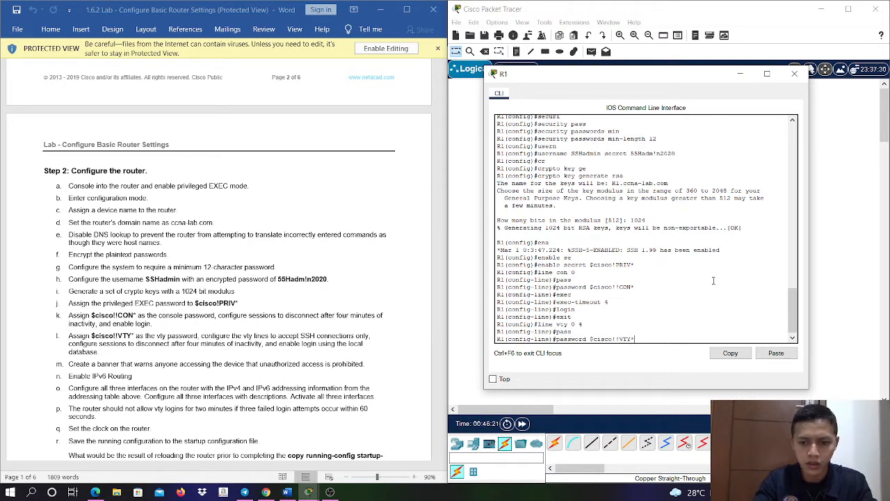
{"action": "type", "text": "*"}
{"action": "key", "text": "Return"}
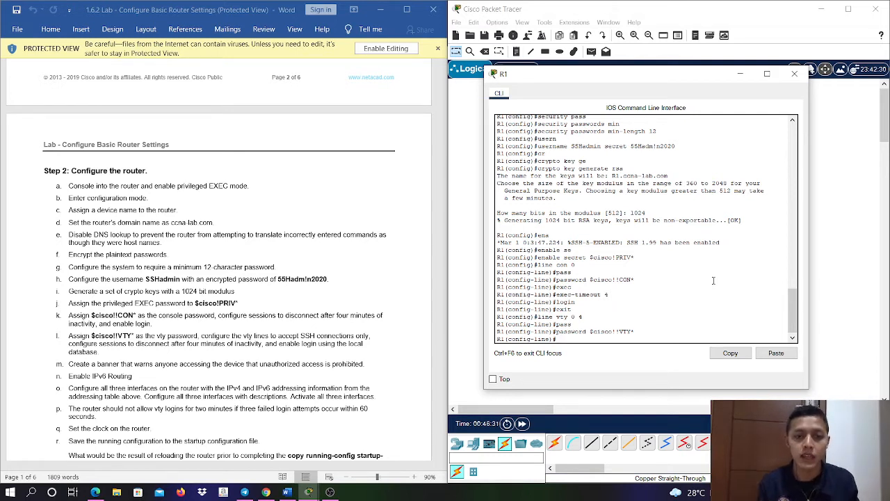
- Restrict R1's vty lines 0 4 to SSH connections only with transport input ssh
{"action": "type", "text": "tr"}
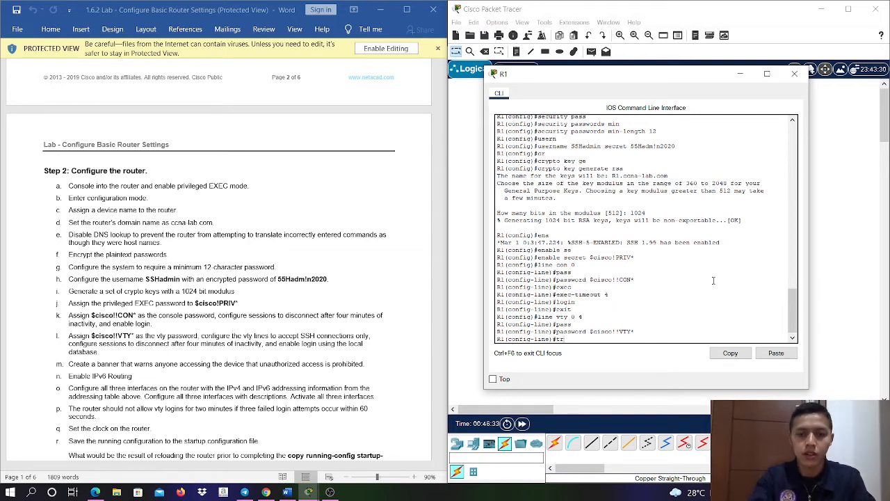
{"action": "type", "text": "as"}
{"action": "key", "text": "Tab"}
{"action": "type", "text": "ns"}
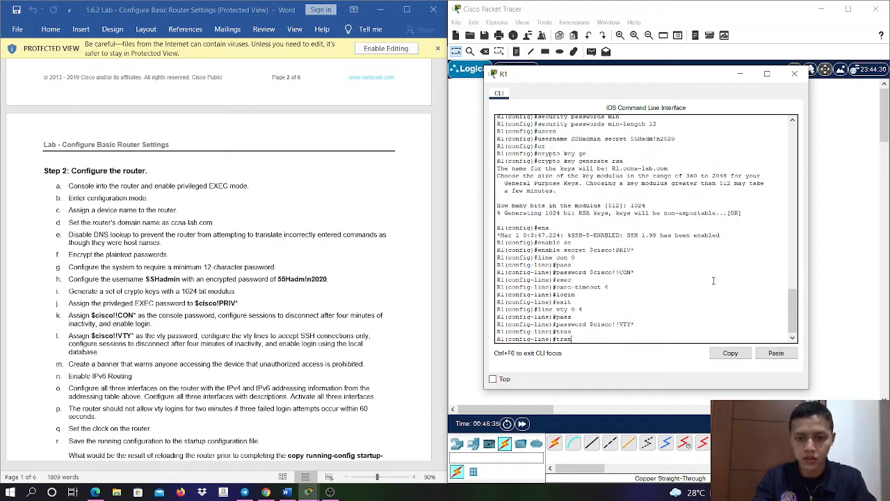
{"action": "key", "text": "Tab"}
{"action": "type", "text": "in"}
{"action": "key", "text": "Tab"}
{"action": "type", "text": "ssh"}
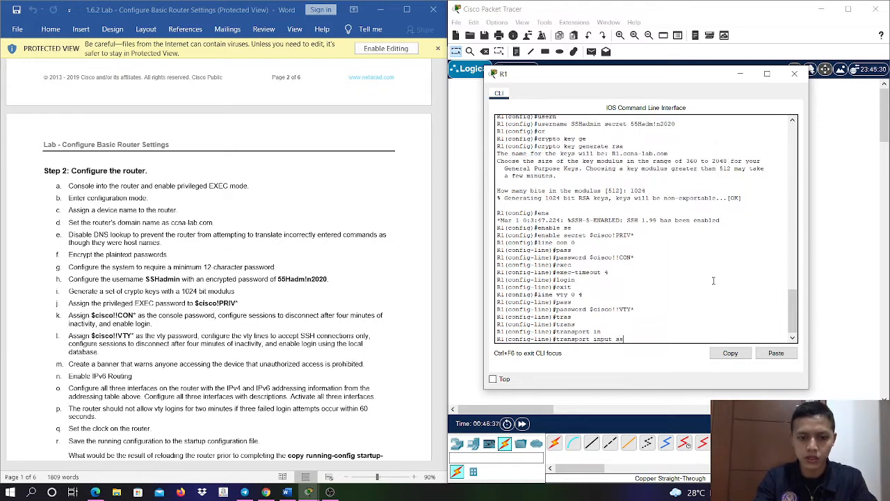
{"action": "key", "text": "Return"}
- Set the exec-timeout of R1's vty lines to 4 minutes
{"action": "type", "text": "exec"}
{"action": "key", "text": "Tab"}
{"action": "type", "text": "-t"}
{"action": "key", "text": "Tab"}
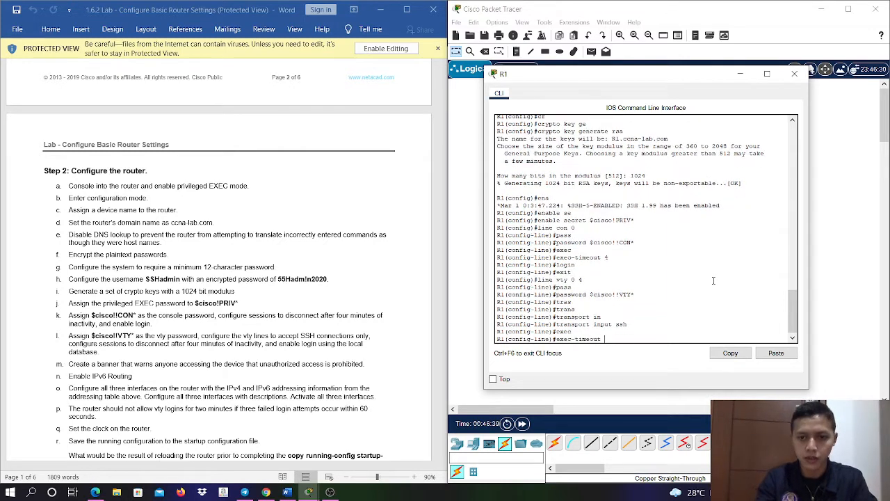
{"action": "type", "text": "4"}
{"action": "key", "text": "Return"}
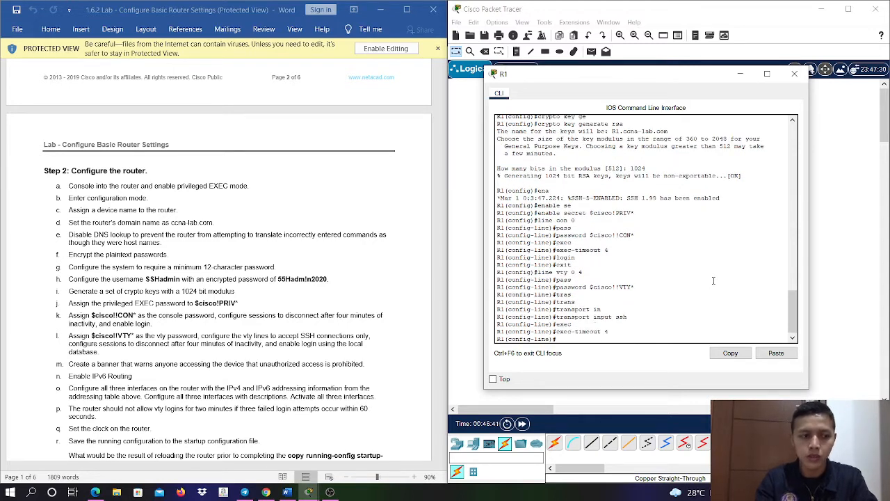
- Enable login using the local database on the vty lines and return to global configuration mode
{"action": "type", "text": "login"}
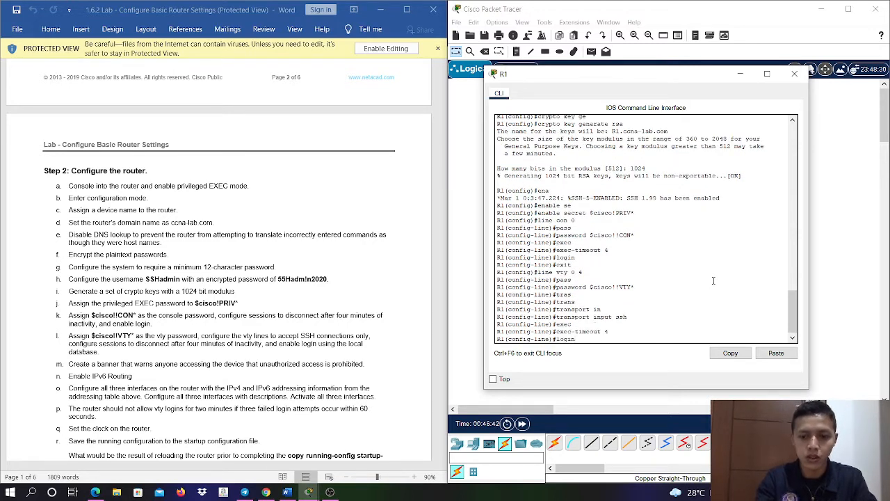
{"action": "key", "text": "Tab"}
{"action": "type", "text": "l"}
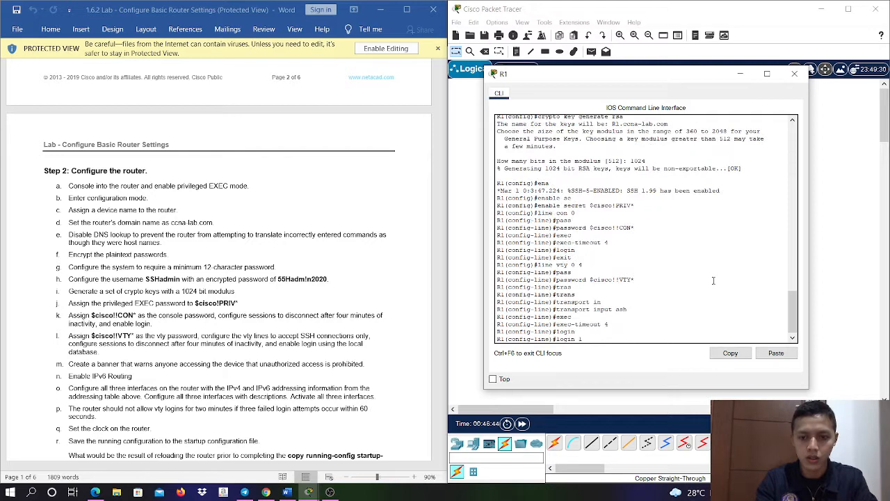
{"action": "type", "text": "o"}
{"action": "key", "text": "Tab"}
{"action": "key", "text": "Return"}
{"action": "type", "text": "exit"}
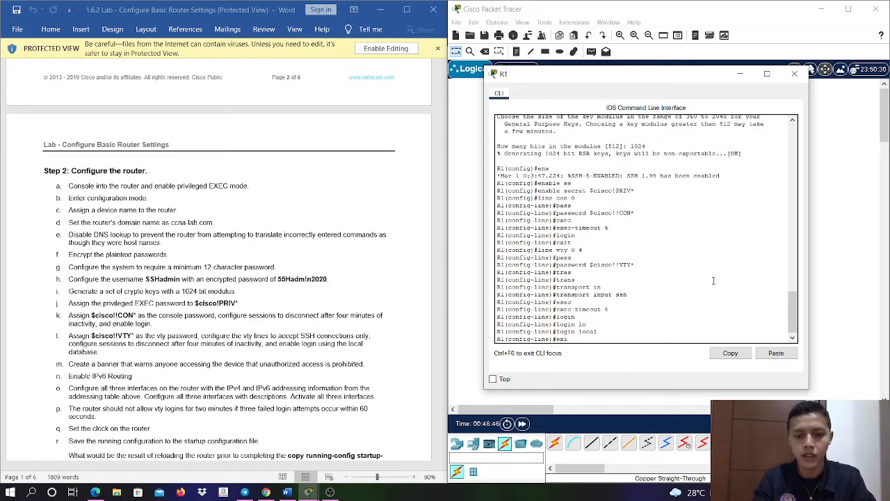
{"action": "key", "text": "Return"}
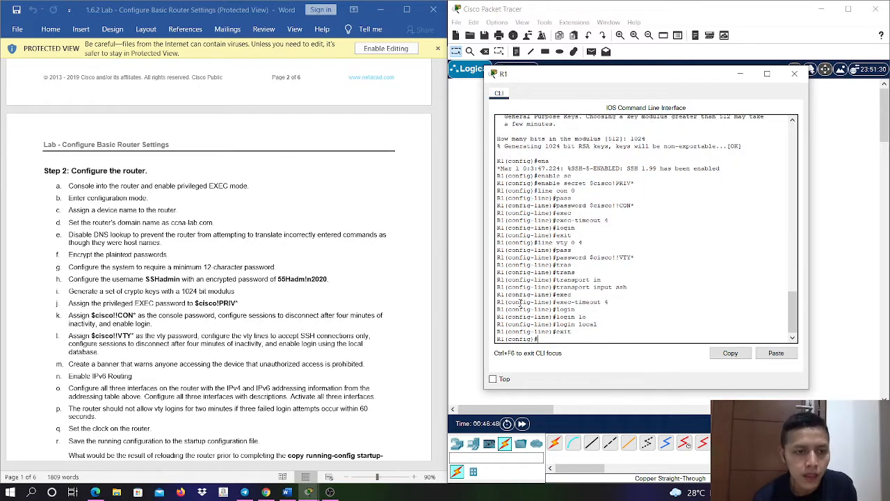
- Create a message-of-the-day banner on R1 reading "Unauthorized access is prohibited.", with $ as the delimiter
{"action": "scroll", "coordinate": [308, 307], "scroll_direction": "down", "scroll_amount": 1}
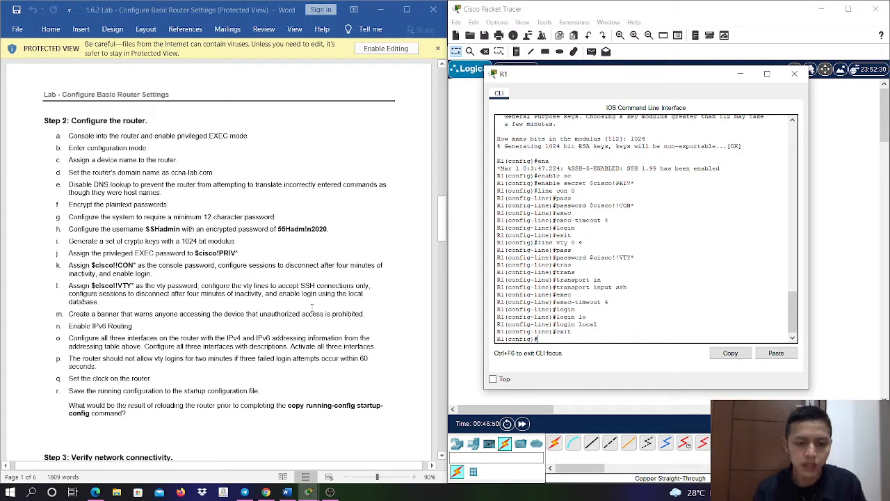
{"action": "type", "text": "banner mo"}
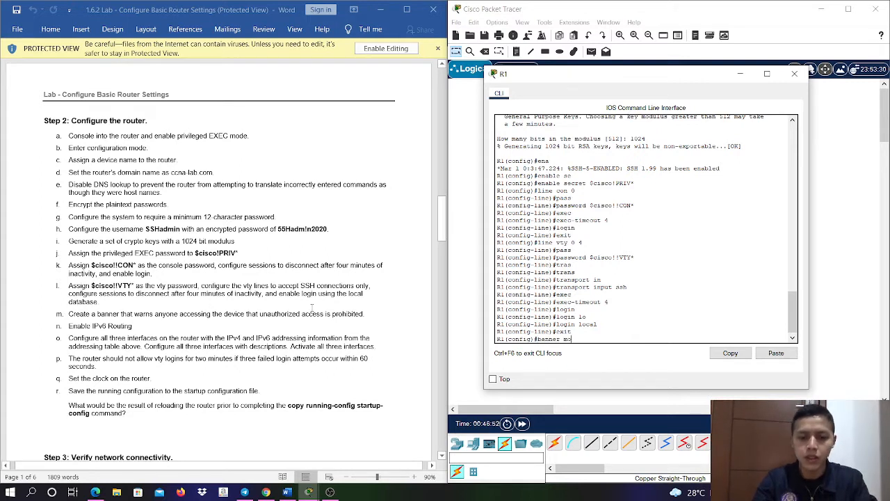
{"action": "key", "text": "Tab"}
{"action": "type", "text": "$Una"}
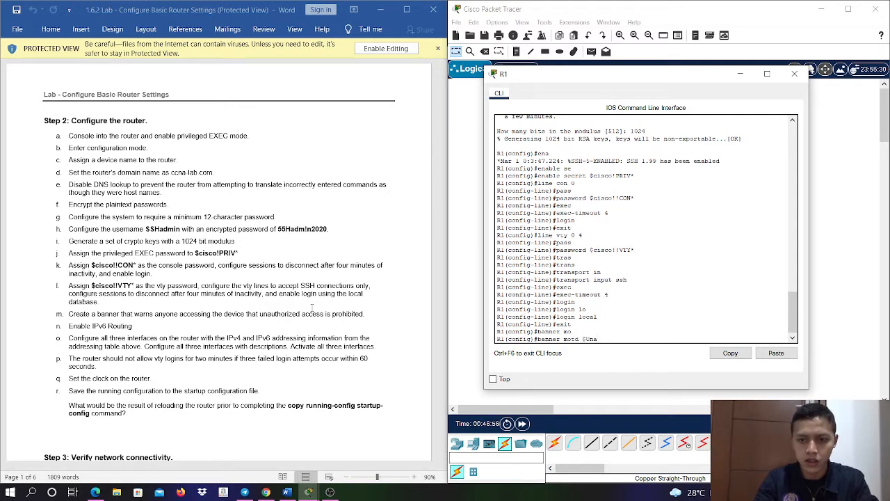
{"action": "type", "text": "uthoriz"}
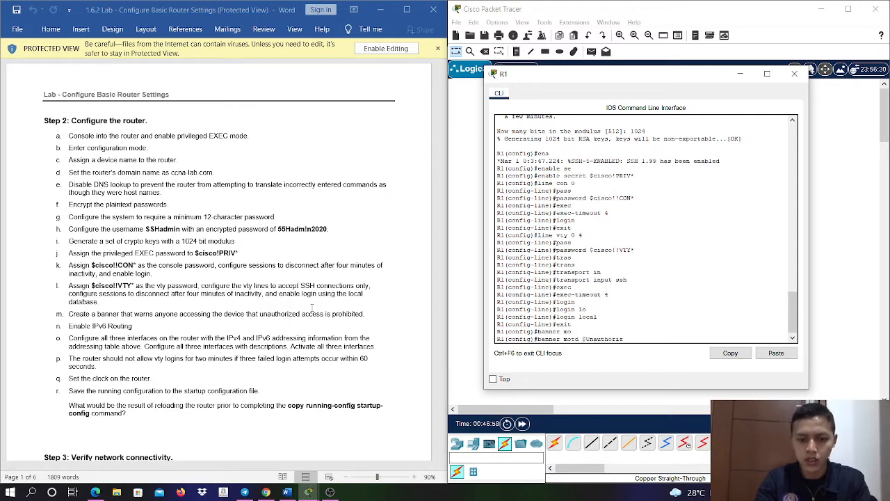
{"action": "type", "text": "e"}
{"action": "type", "text": "d acc"}
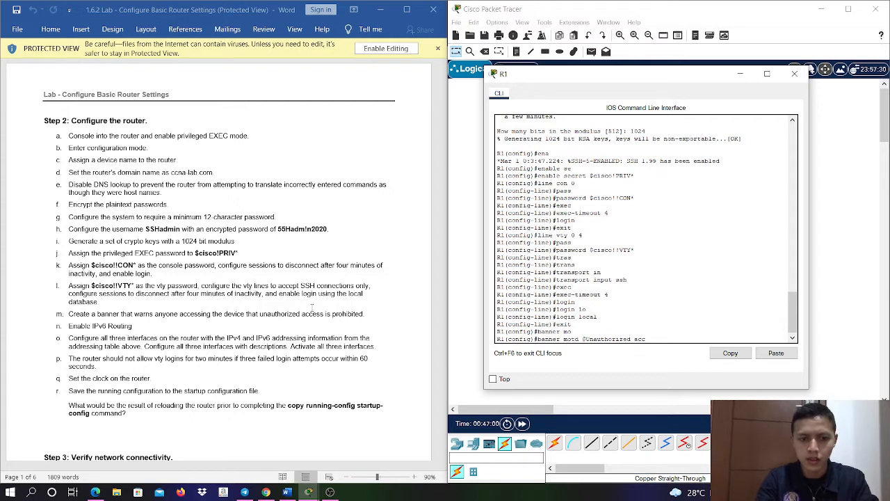
{"action": "type", "text": "ess is pr"}
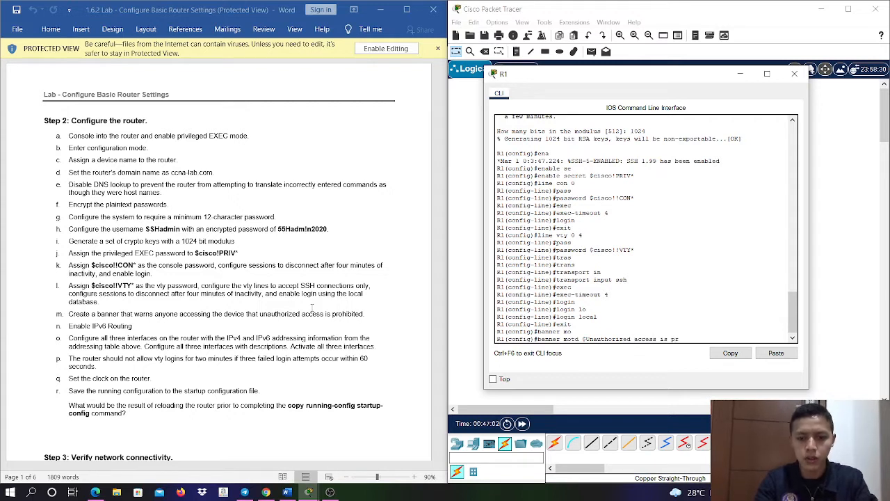
{"action": "type", "text": "ohibited"}
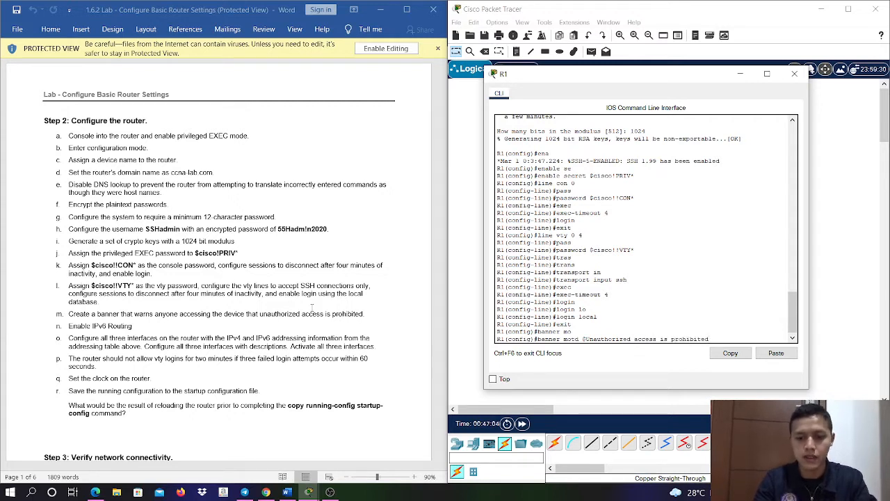
{"action": "type", "text": ".$"}
{"action": "key", "text": "Return"}
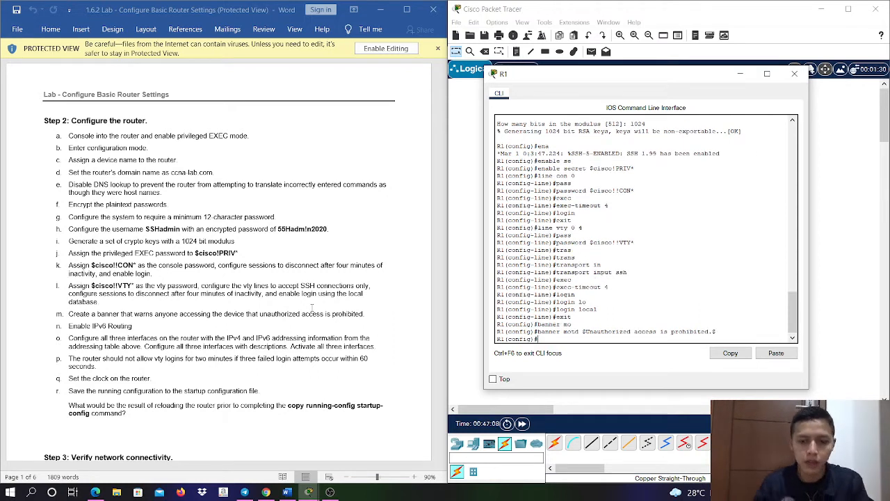
- Enable IPv6 routing on R1 with ipv6 unicast-routing
{"action": "type", "text": "ipv"}
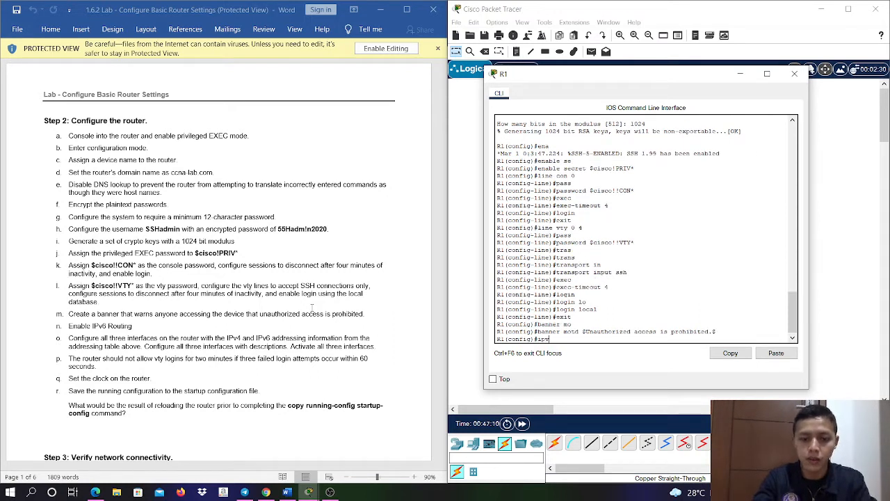
{"action": "type", "text": "6 un"}
{"action": "key", "text": "Tab"}
{"action": "key", "text": "Return"}
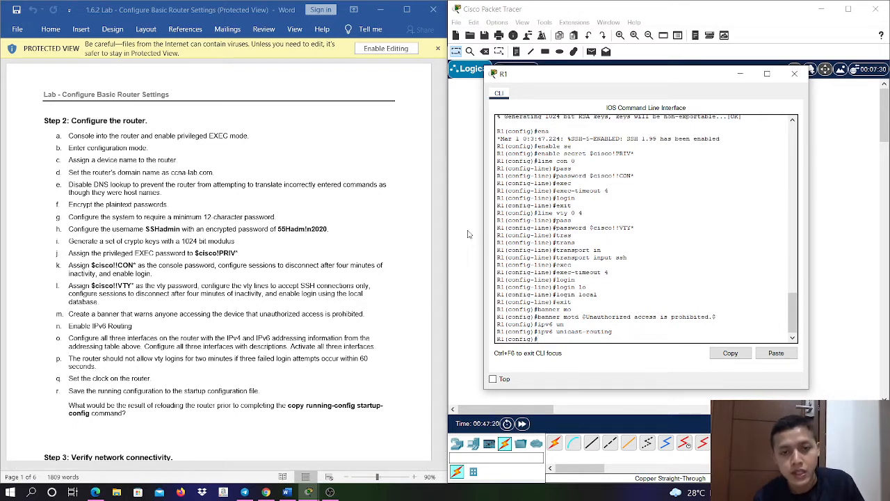
- Enter configuration of interface g0/0/0 on R1 and assign IPv4 address 192.168.0.1 with mask 255.255.255.0 from the addressing table
{"action": "left_click_drag", "start_coordinate": [445, 222], "coordinate": [442, 66]}
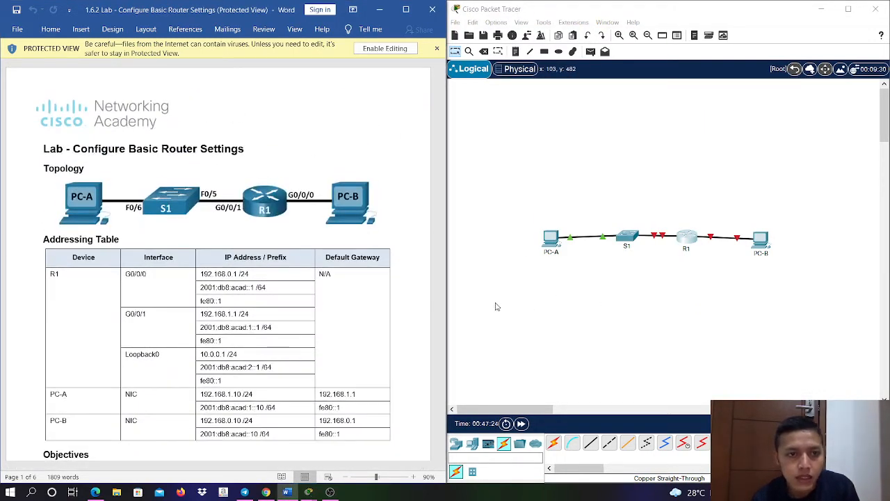
{"action": "left_click", "coordinate": [687, 238]}
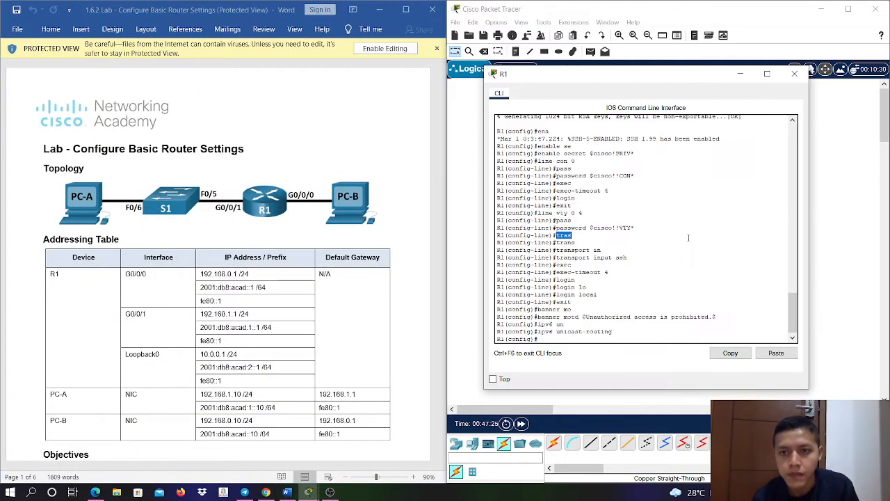
{"action": "left_click", "coordinate": [662, 316]}
{"action": "key", "text": "Return"}
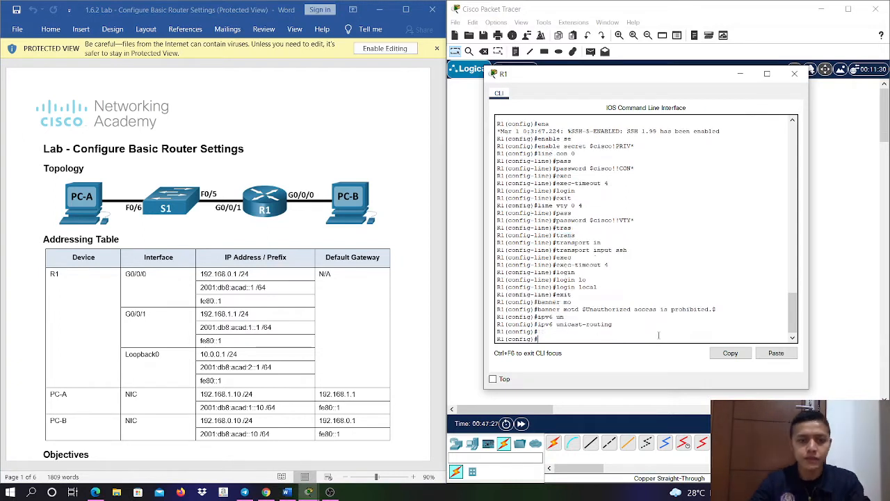
{"action": "type", "text": "int g0/0/0"}
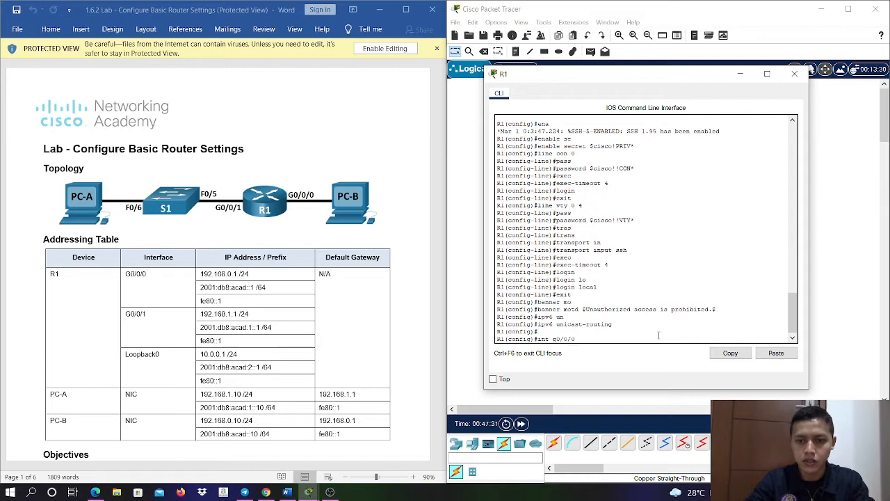
{"action": "key", "text": "Return"}
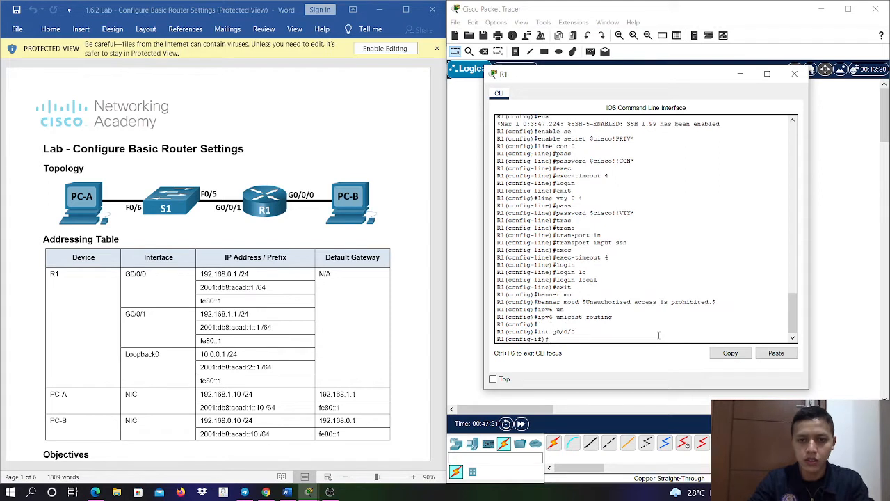
{"action": "type", "text": "ip ad"}
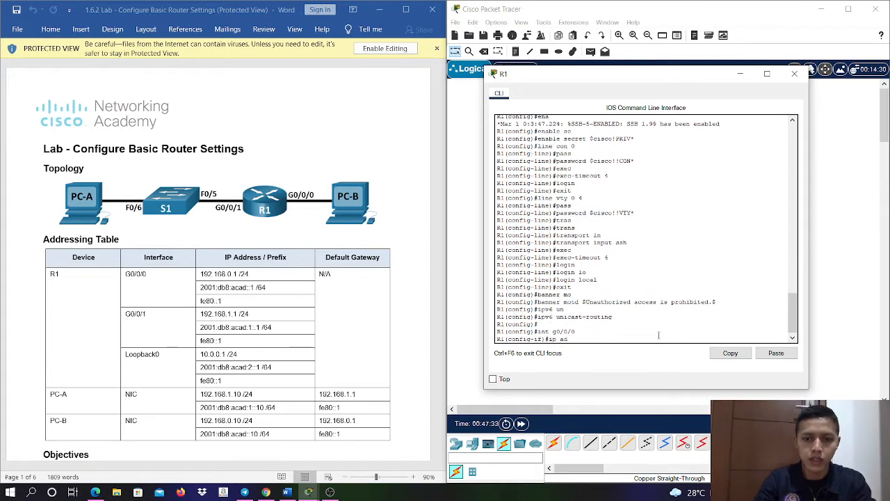
{"action": "type", "text": "d"}
{"action": "key", "text": "Tab"}
{"action": "type", "text": "19"}
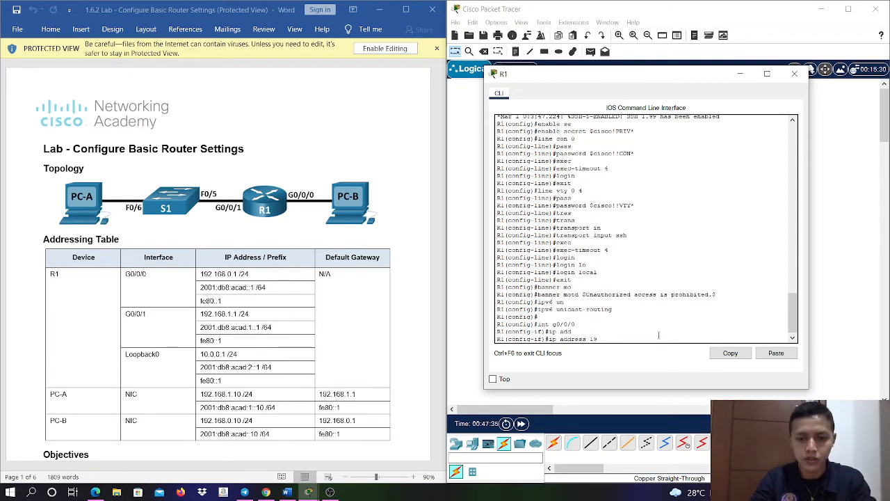
{"action": "type", "text": "2.168"}
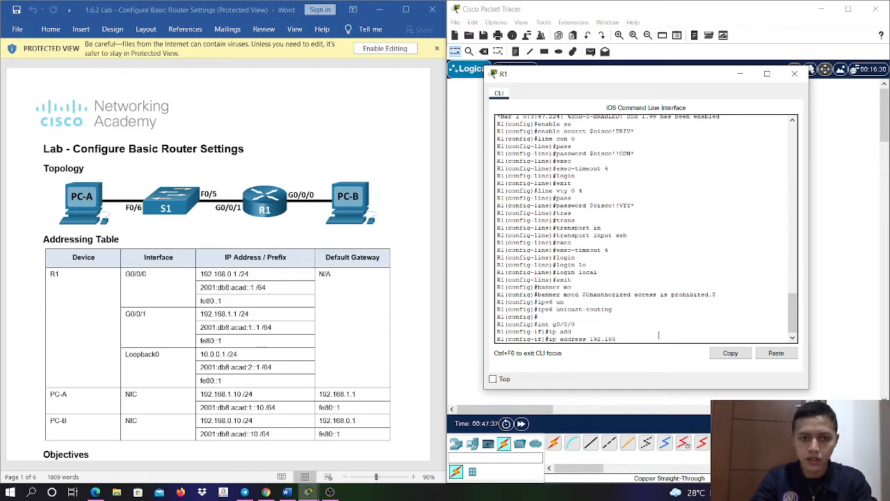
{"action": "type", "text": ".0.1 2"}
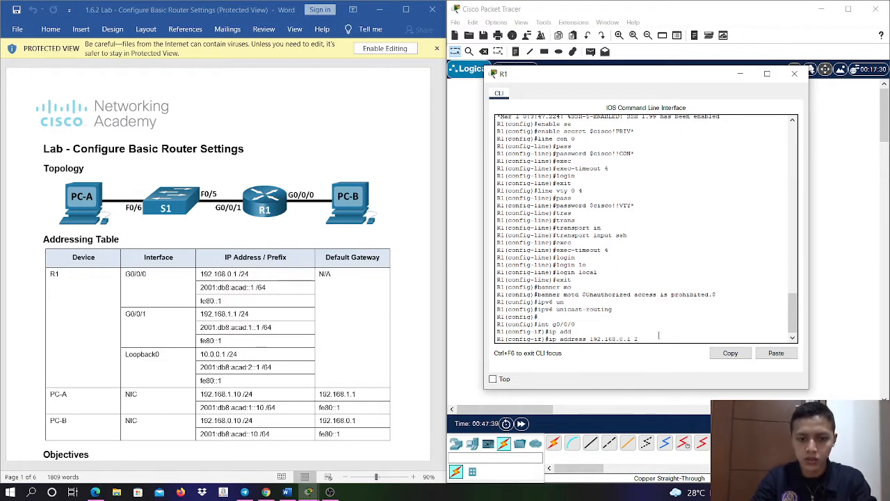
{"action": "type", "text": "55.255.255."}
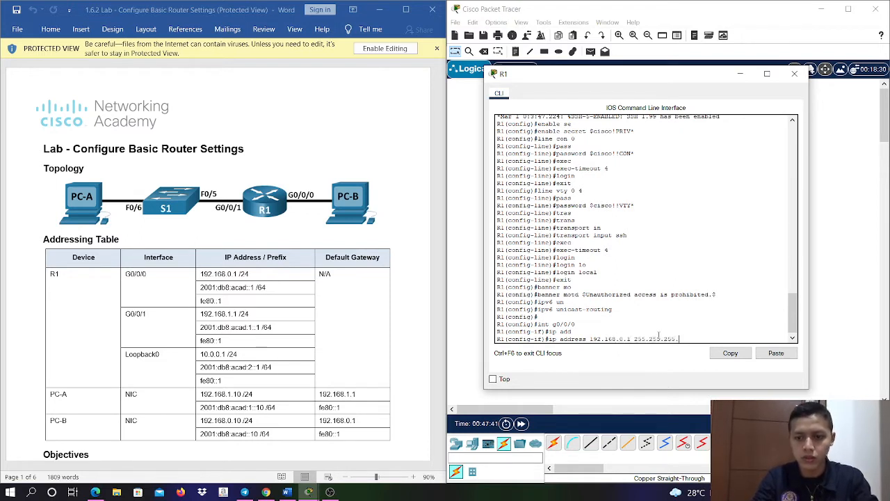
{"action": "type", "text": "0"}
{"action": "key", "text": "Return"}
- Assign IPv6 address 2001:db8:acad::1/64 to R1's g0/0/0 interface
{"action": "type", "text": "ipv6 add"}
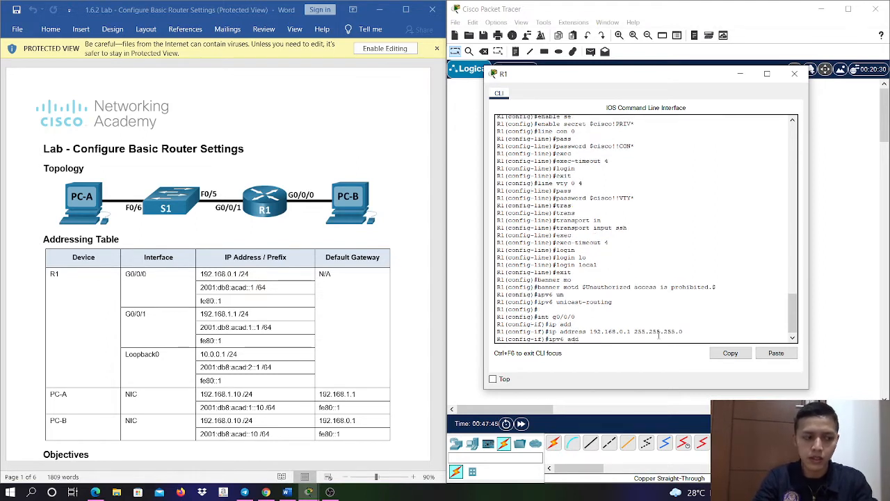
{"action": "key", "text": "Tab"}
{"action": "type", "text": "2"}
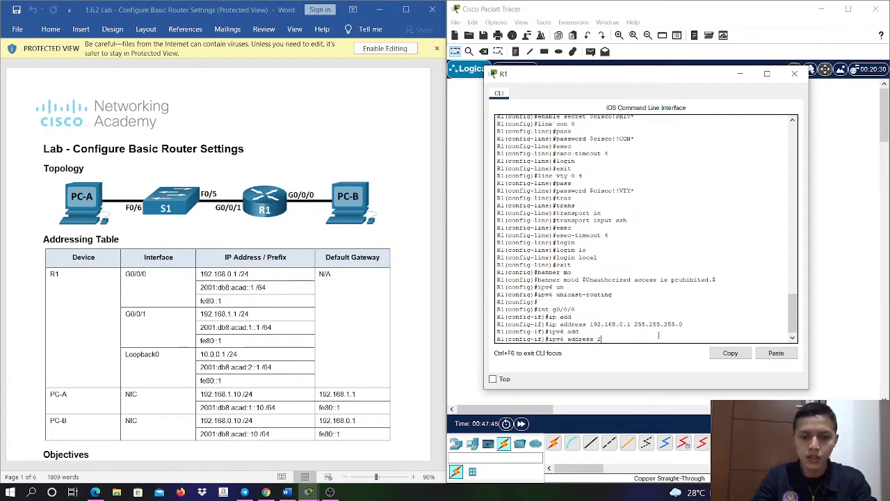
{"action": "type", "text": "001:db8"}
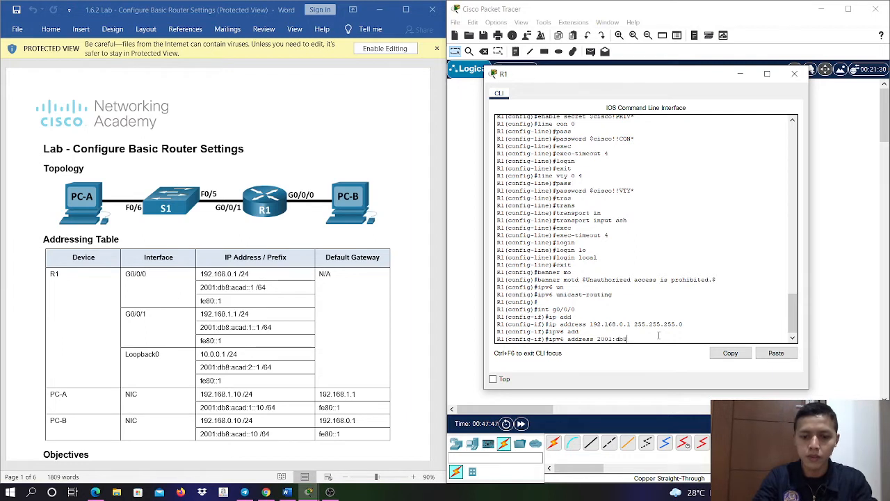
{"action": "type", "text": ":acad::1"}
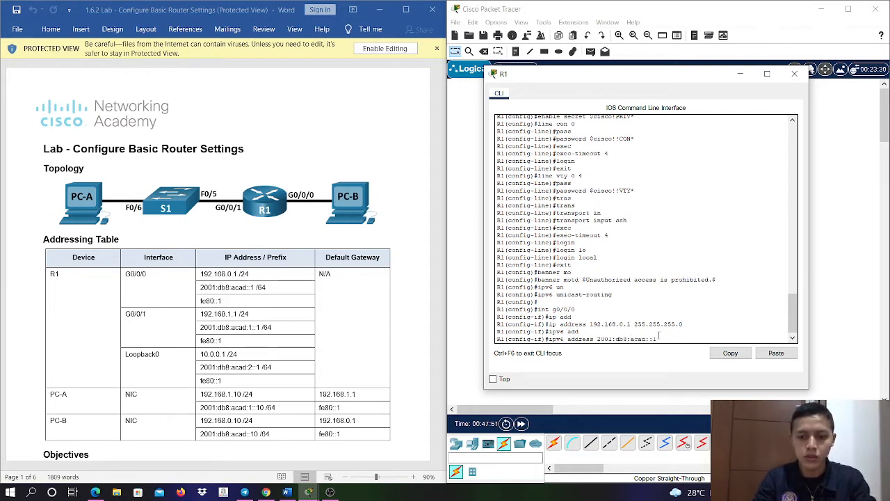
{"action": "type", "text": "/64"}
{"action": "key", "text": "Return"}
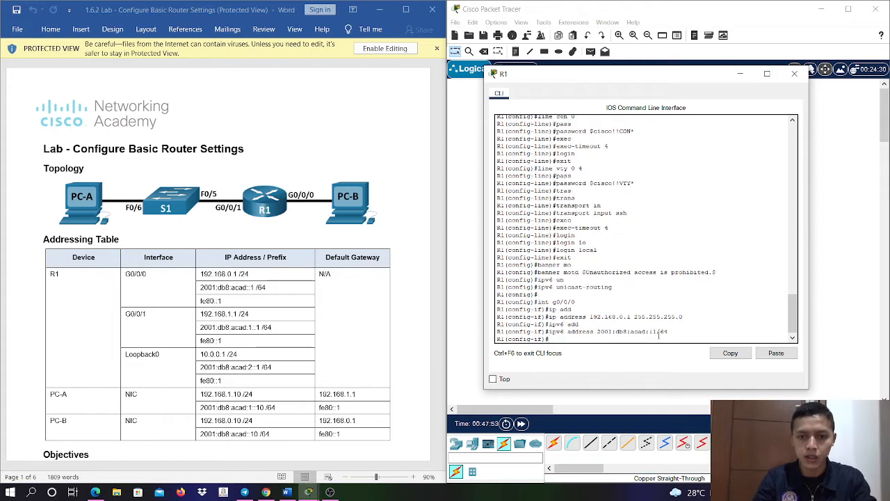
- Add the description "Link to PC-B" to R1's g0/0/0 interface
{"action": "type", "text": "desc"}
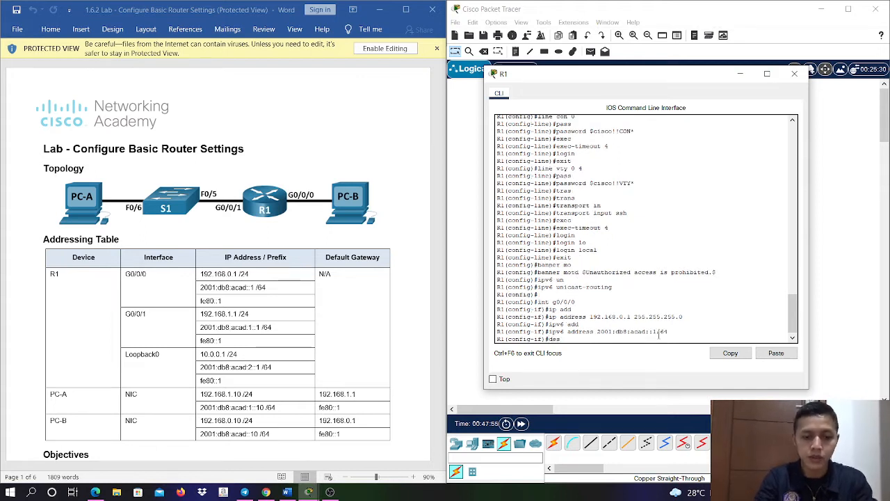
{"action": "key", "text": "Tab"}
{"action": "type", "text": "Lin"}
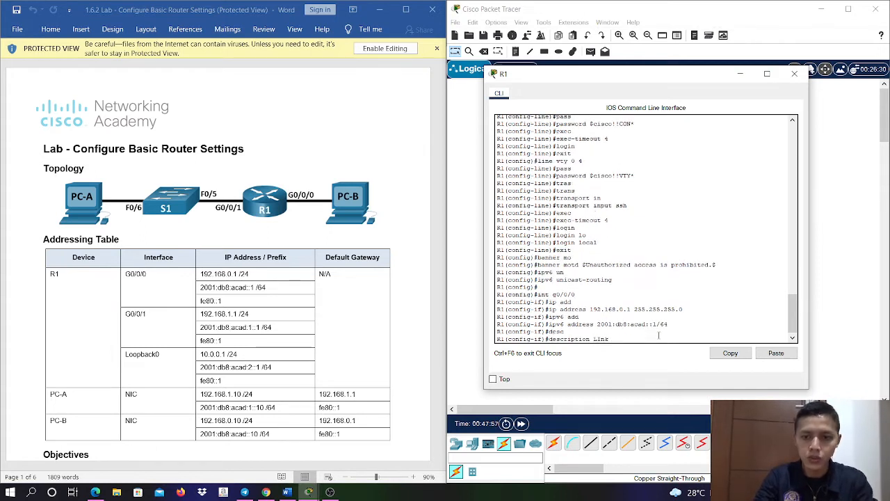
{"action": "key", "text": "BackSpace"}
{"action": "key", "text": "BackSpace"}
{"action": "type", "text": "nk"}
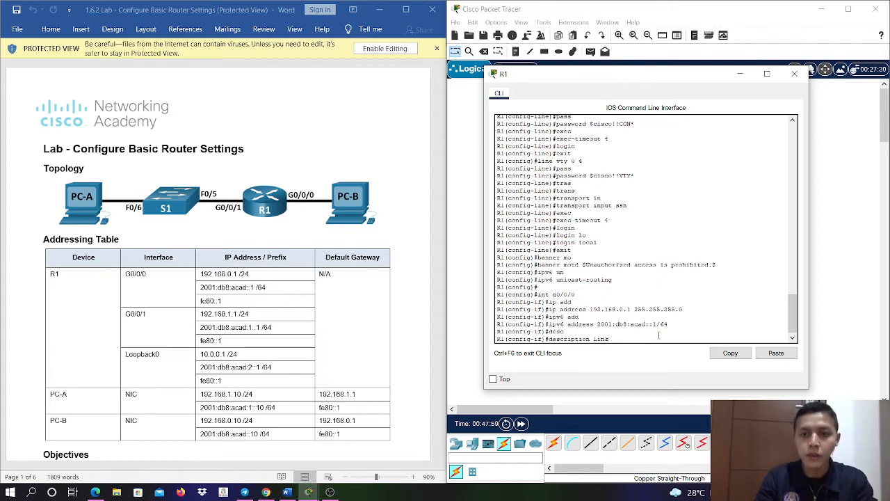
{"action": "type", "text": " t"}
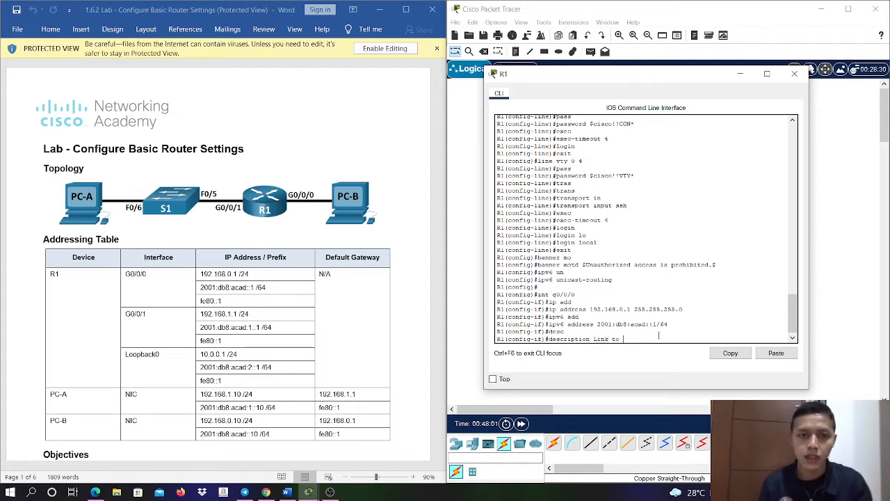
{"action": "type", "text": "o "}
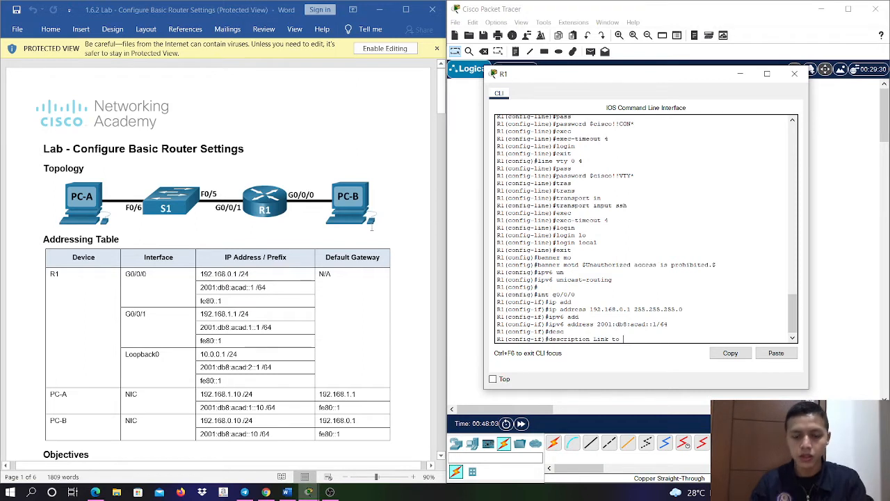
{"action": "type", "text": "PC"}
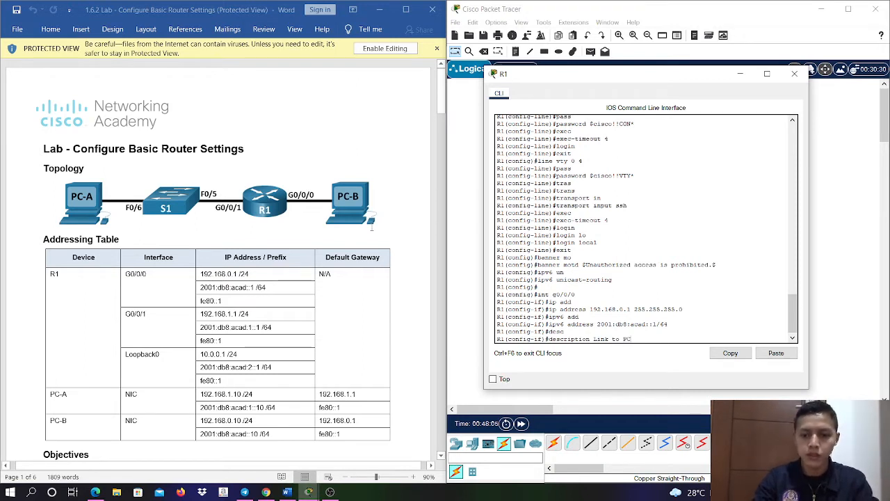
{"action": "type", "text": "-B"}
{"action": "key", "text": "Return"}
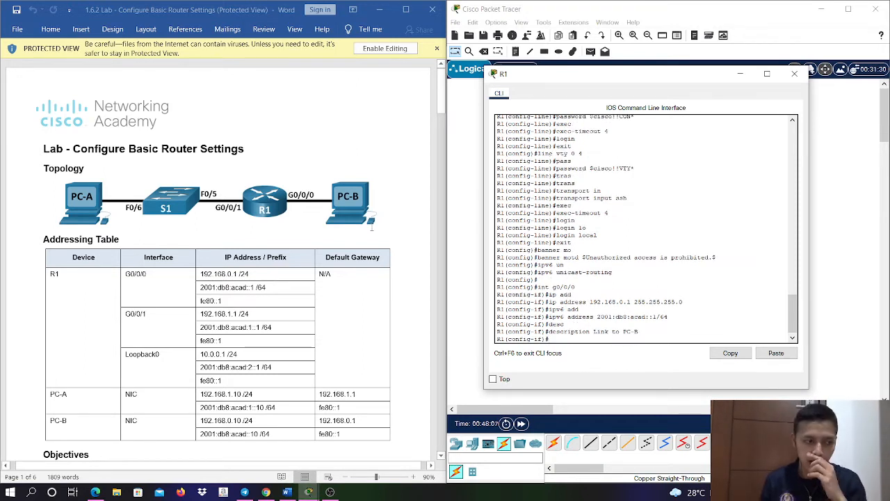
- Enable R1's g0/0/0 interface with no shutdown and return to global configuration mode
{"action": "type", "text": "no sh"}
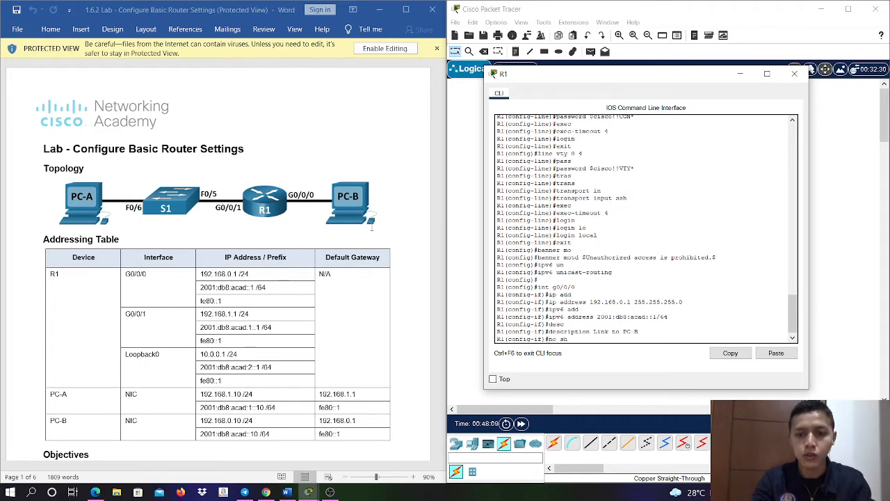
{"action": "key", "text": "Tab"}
{"action": "key", "text": "Return"}
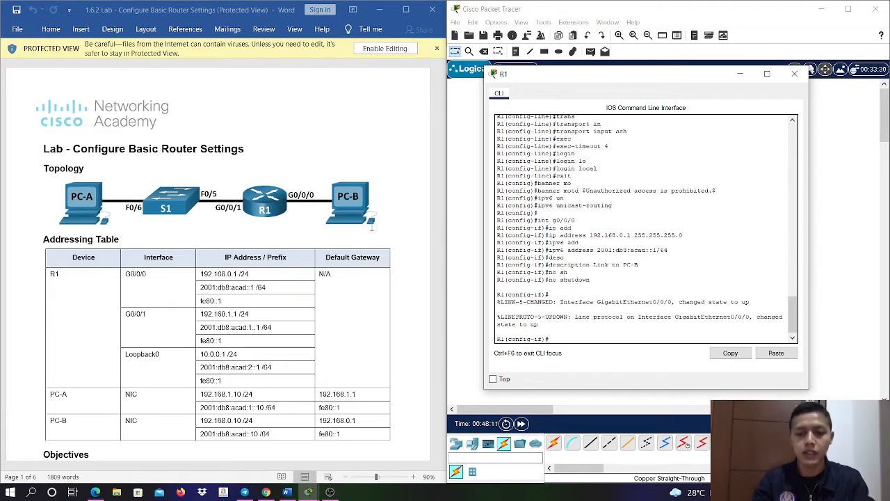
{"action": "type", "text": "exit"}
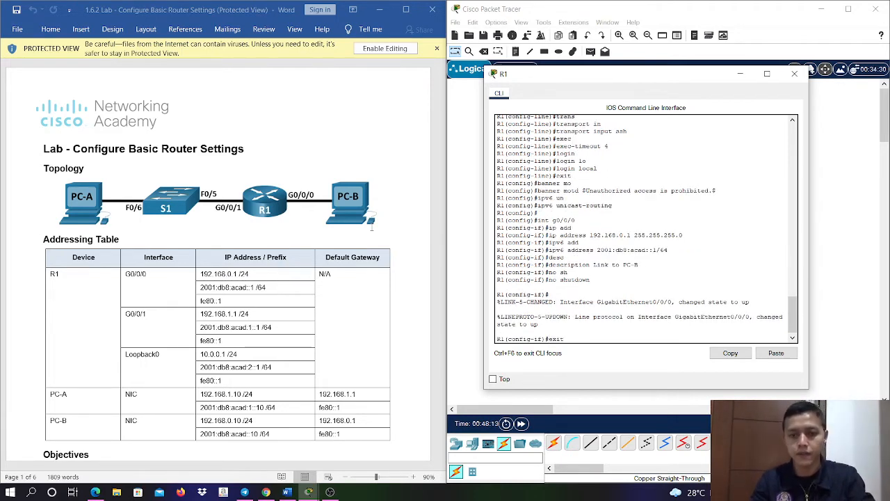
{"action": "key", "text": "Return"}
- Enter configuration of interface g0/0/1 on R1 and assign IPv4 address 192.168.1.1 with mask 255.255.255.0
{"action": "type", "text": "int "}
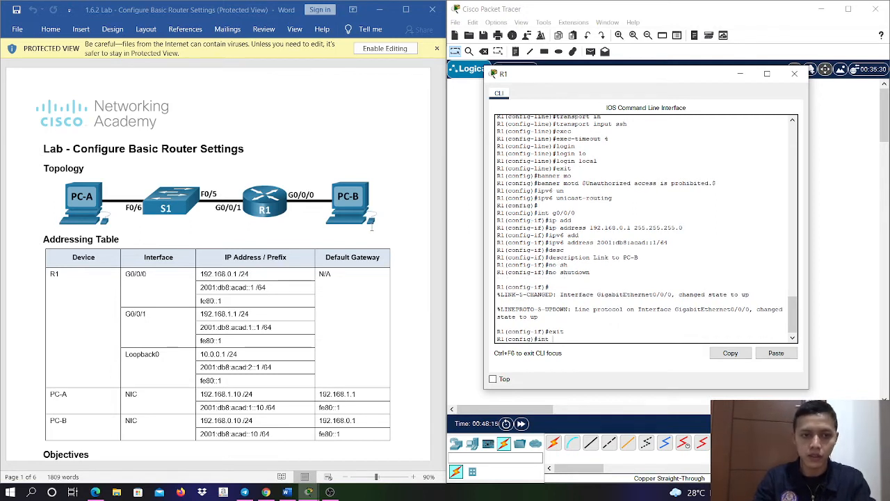
{"action": "type", "text": "g0/0/"}
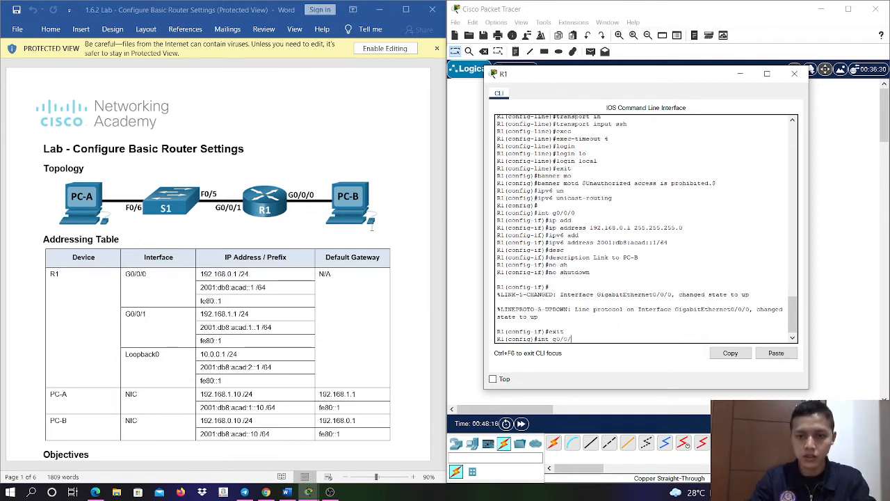
{"action": "type", "text": "1"}
{"action": "key", "text": "Return"}
{"action": "type", "text": "ip add"}
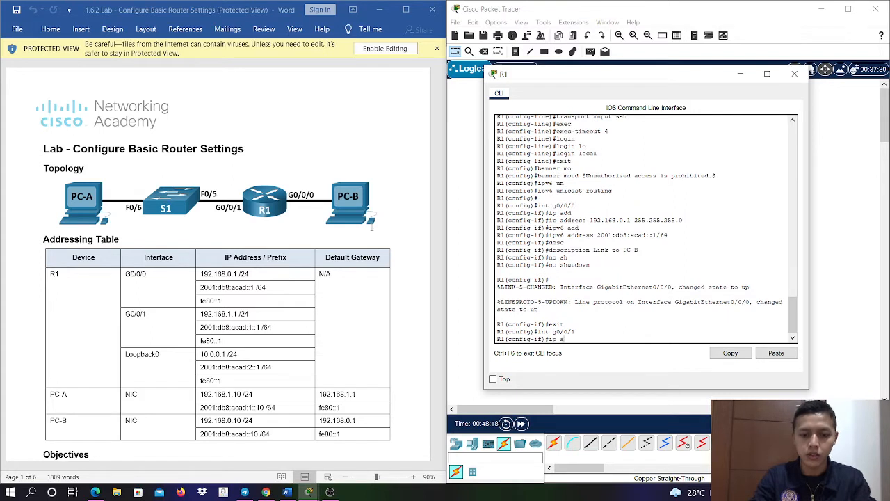
{"action": "key", "text": "Tab"}
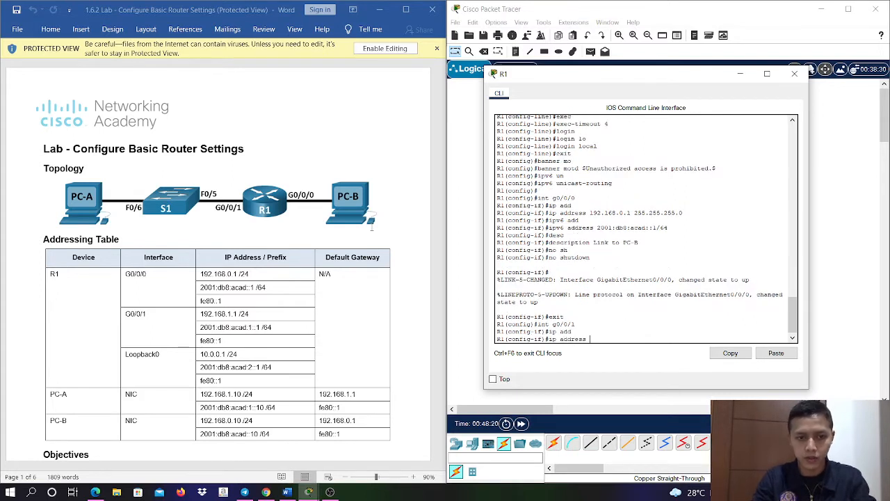
{"action": "type", "text": "192.168"}
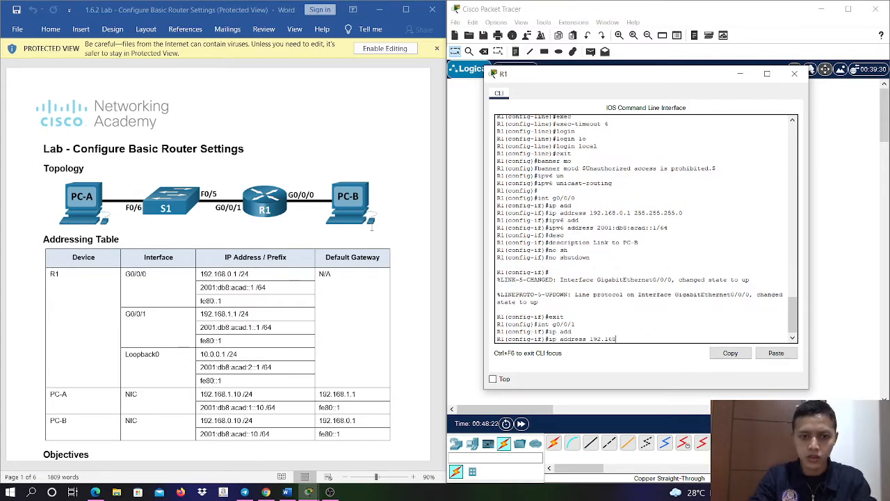
{"action": "type", "text": ".1.1 255."}
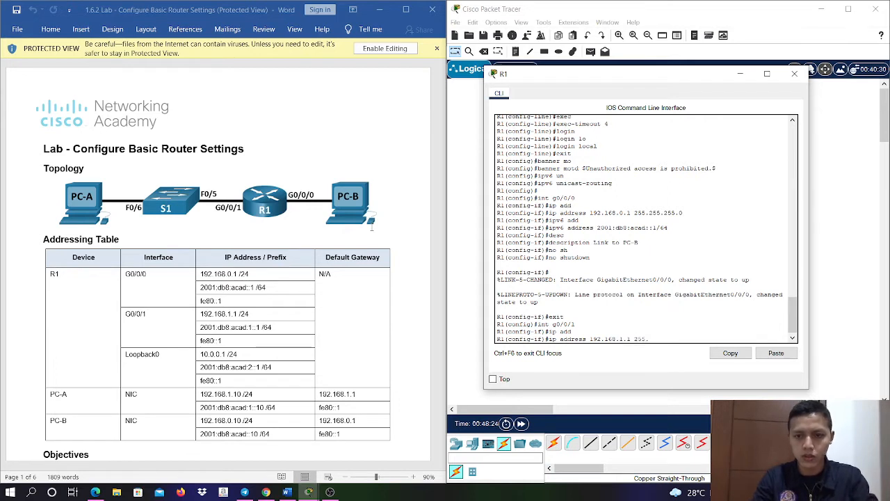
{"action": "type", "text": "255.255."}
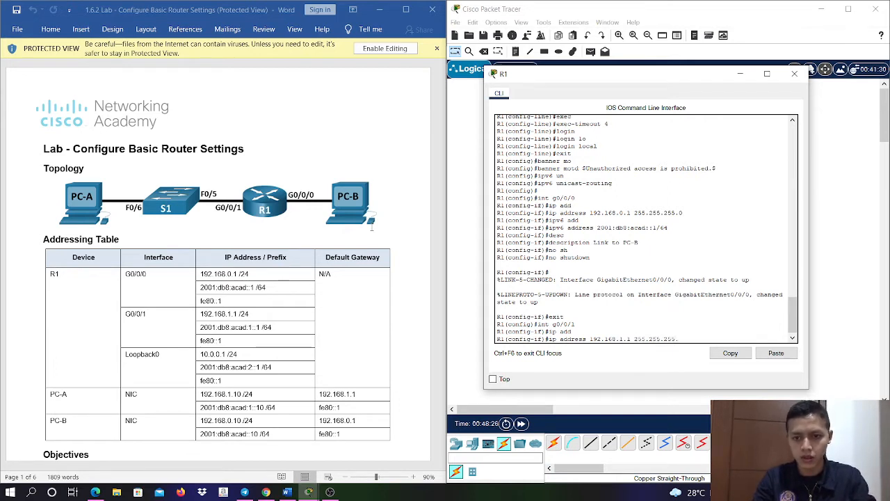
{"action": "type", "text": "0"}
{"action": "key", "text": "Return"}
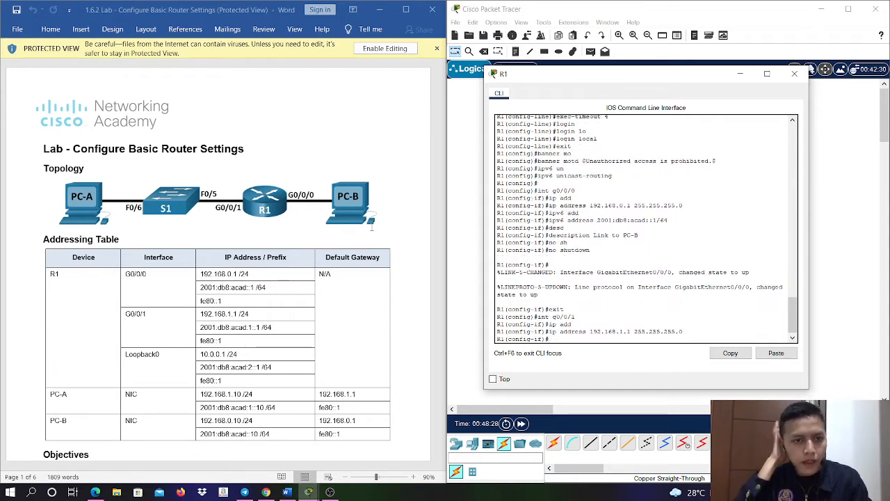
- Assign IPv6 address 2001:db8:acad:1::1/64 to R1's g0/0/1 interface
{"action": "type", "text": "ip"}
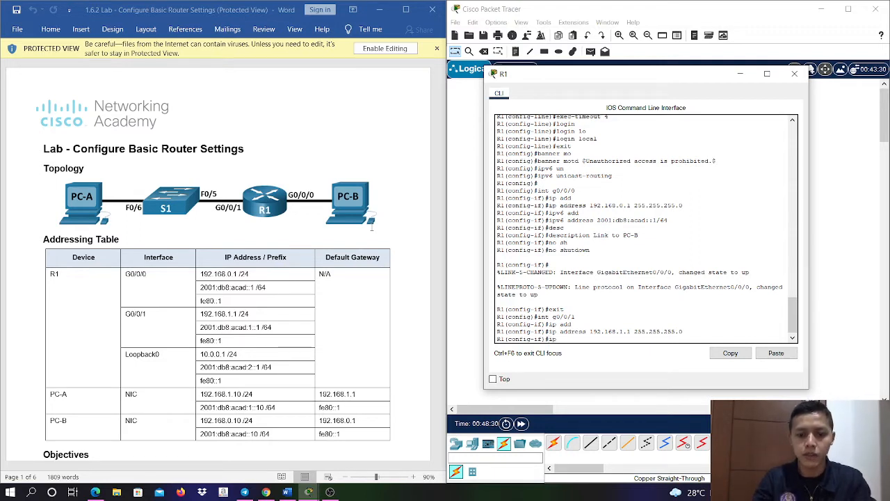
{"action": "type", "text": "v6 add"}
{"action": "key", "text": "Return"}
{"action": "type", "text": "ipv6 address 200"}
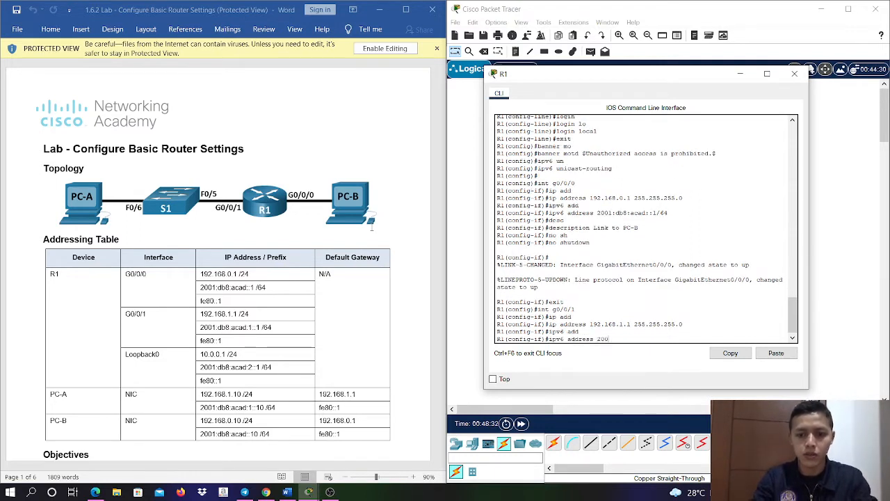
{"action": "type", "text": "1:db8:aca"}
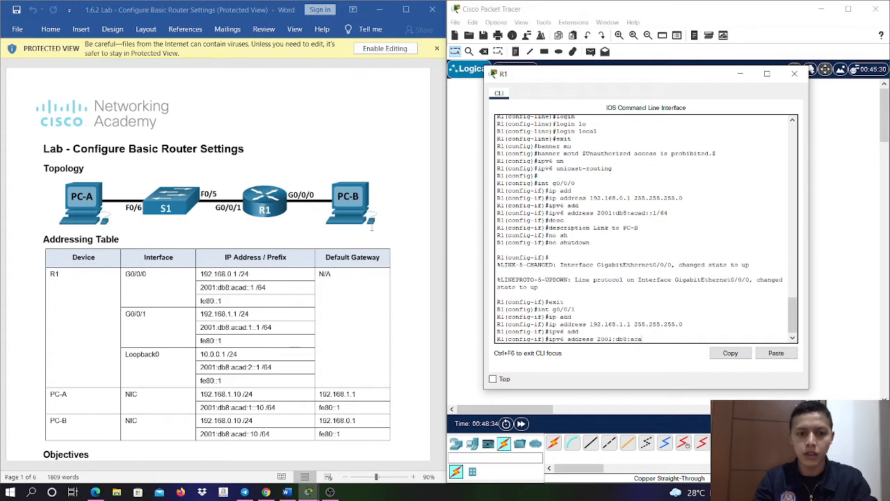
{"action": "type", "text": "d:1::1"}
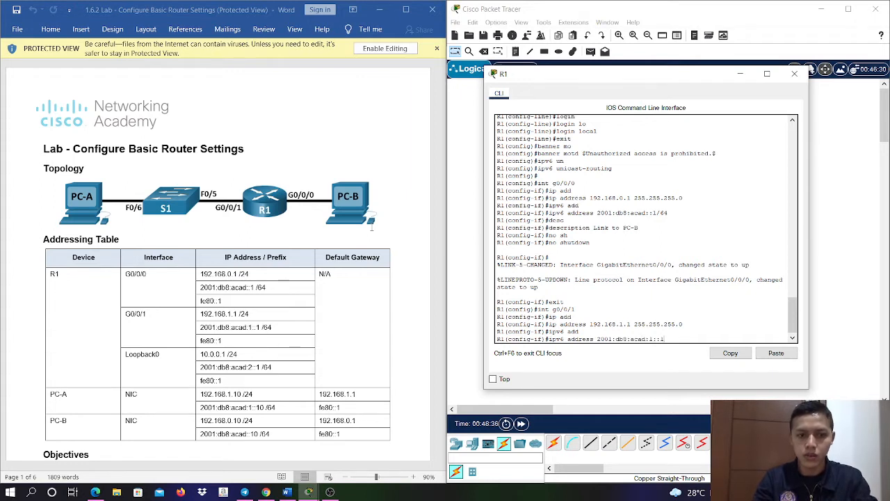
{"action": "type", "text": "/64"}
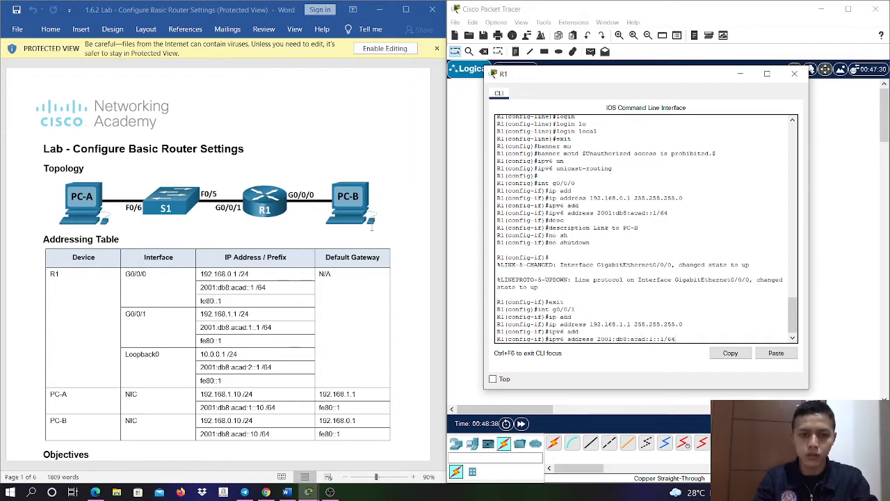
{"action": "key", "text": "Return"}
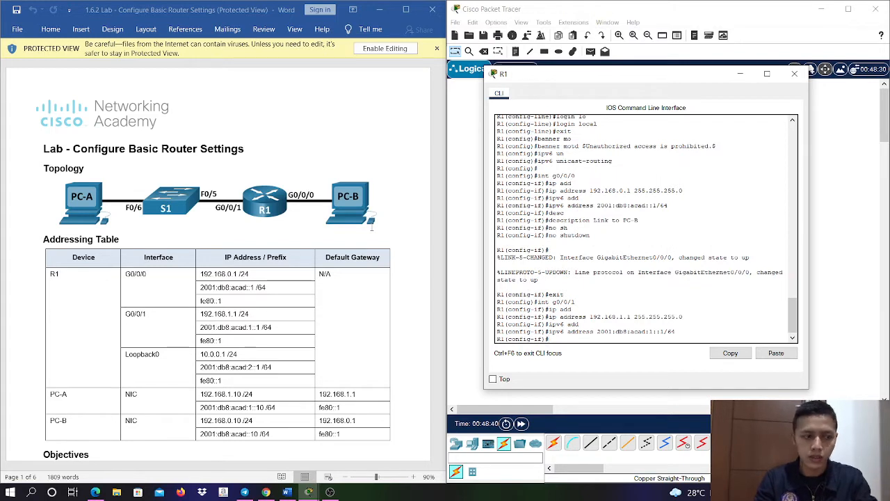
- Add the description "Link to PC-A" to R1's g0/0/1 interface
{"action": "type", "text": "desc"}
{"action": "key", "text": "Tab"}
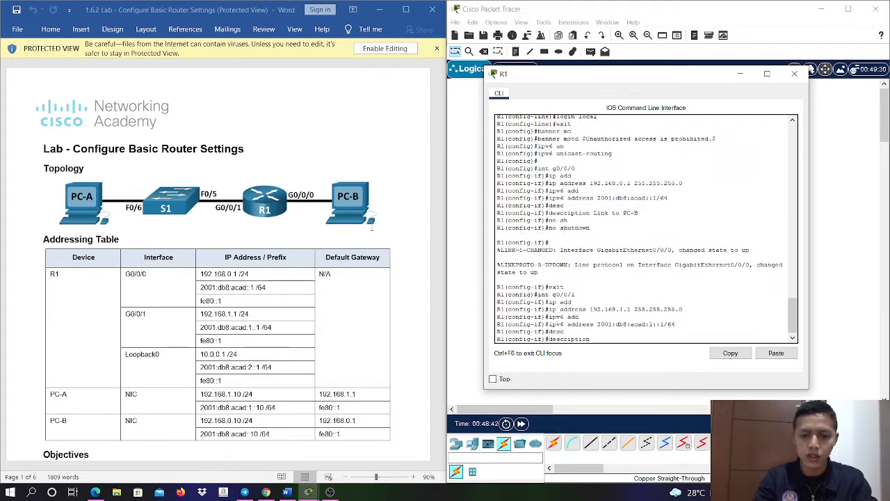
{"action": "type", "text": "Link to"}
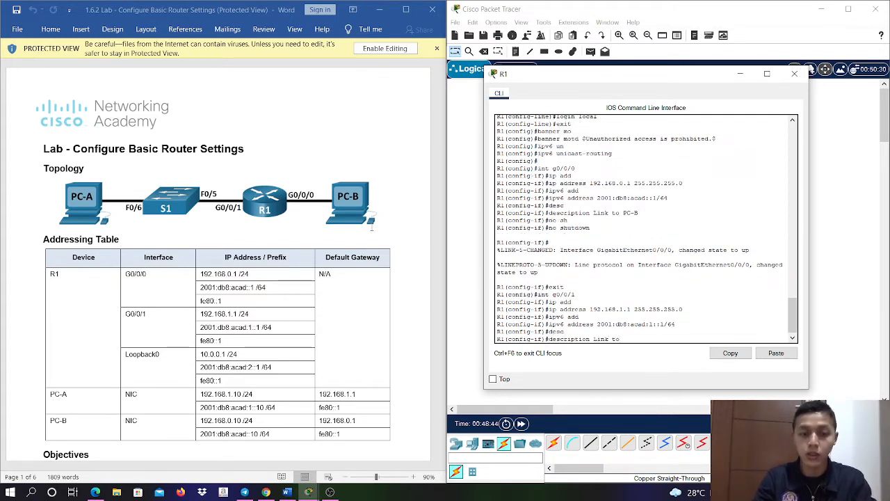
{"action": "type", "text": " PC"}
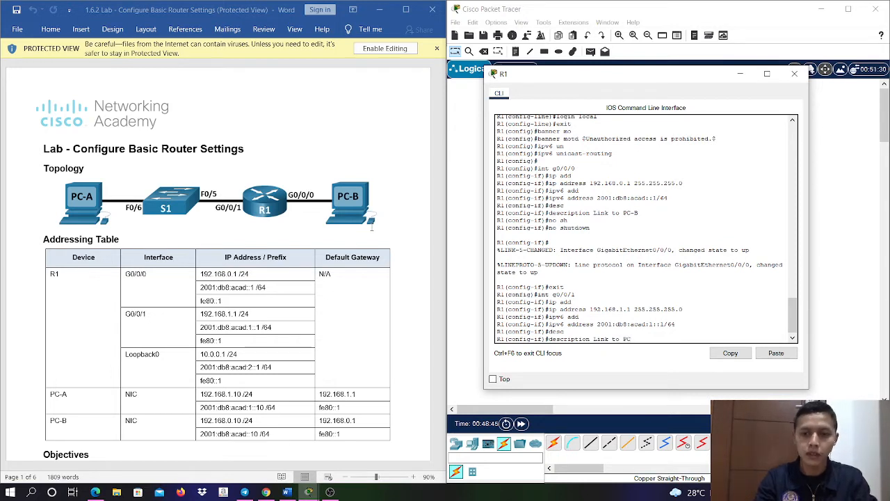
{"action": "type", "text": "-A"}
{"action": "key", "text": "Return"}
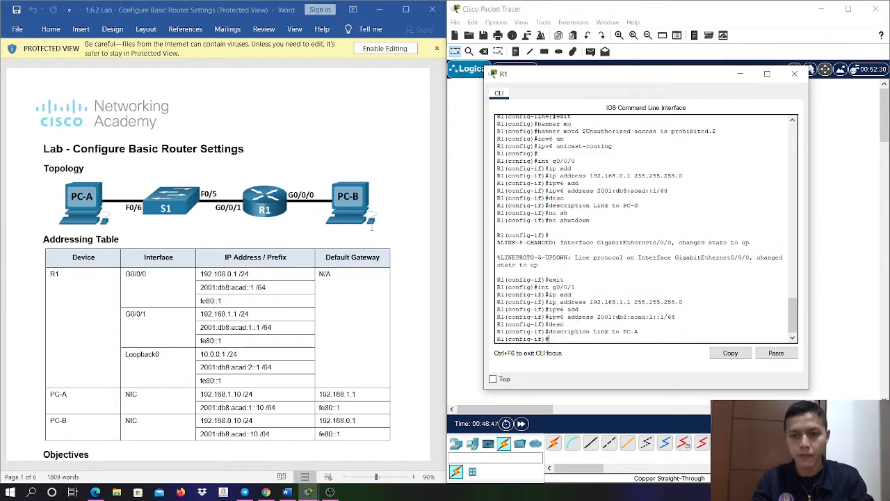
- Enable R1's g0/0/1 interface with no shutdown and return to global configuration mode
{"action": "type", "text": "no sh"}
{"action": "key", "text": "Tab"}
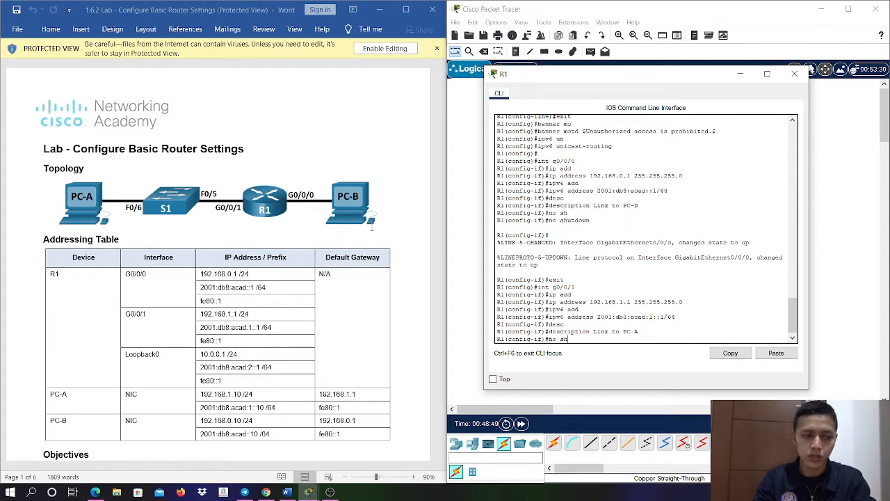
{"action": "key", "text": "Return"}
{"action": "key", "text": "Return"}
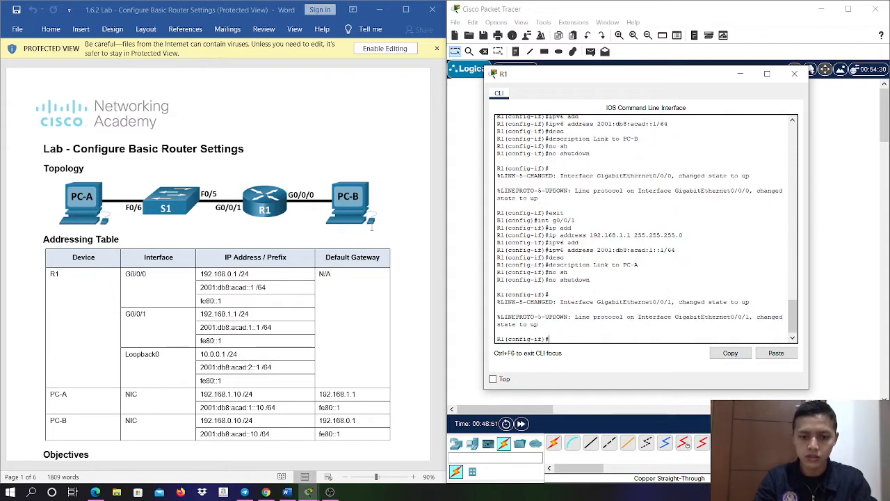
{"action": "type", "text": "exit"}
{"action": "key", "text": "Return"}
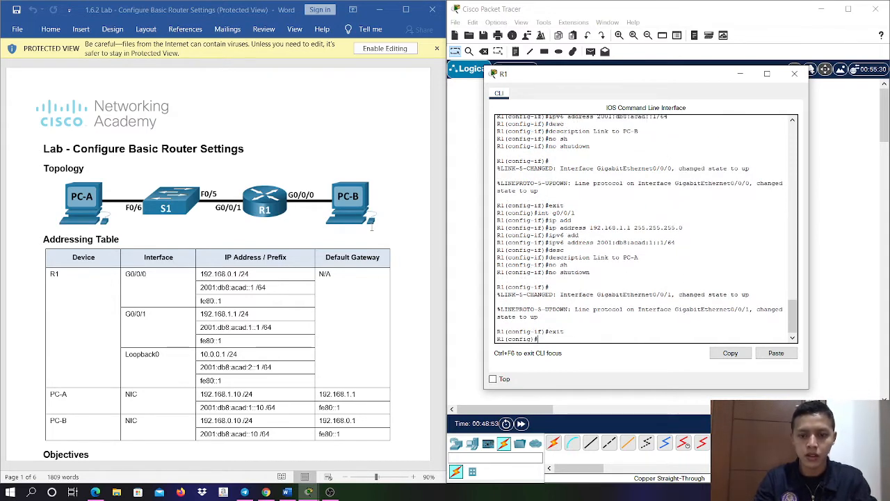
- Create interface loopback 0 on R1 and enter its configuration mode
{"action": "type", "text": "int"}
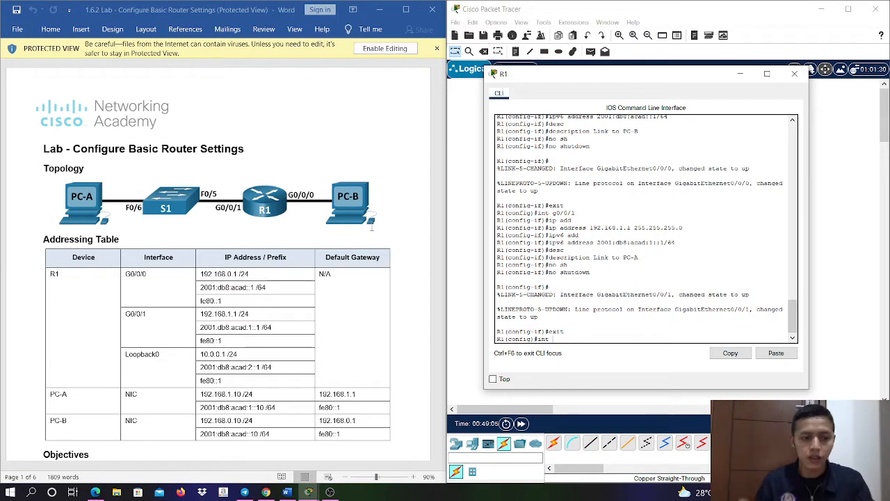
{"action": "type", "text": "loop"}
{"action": "key", "text": "Tab"}
{"action": "type", "text": "0"}
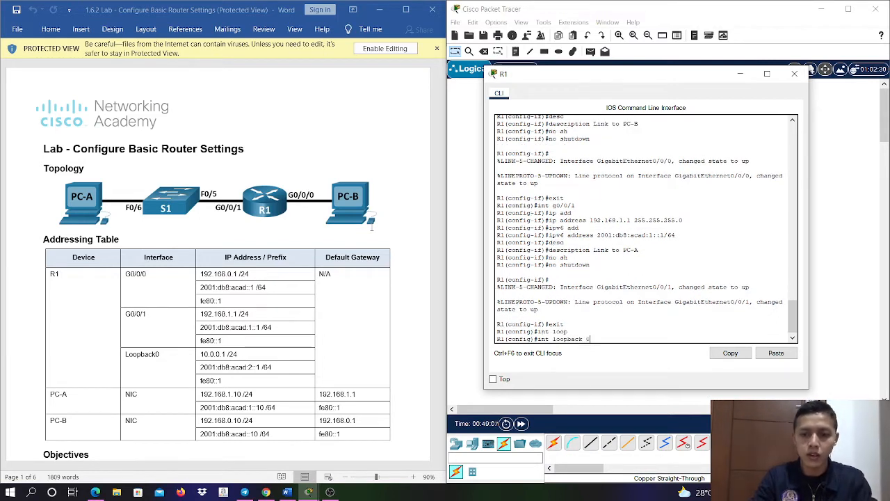
{"action": "key", "text": "Return"}
- Assign IPv4 address 10.0.0.1 with mask 255.255.255.0 to R1's loopback 0 interface
{"action": "type", "text": "ip "}
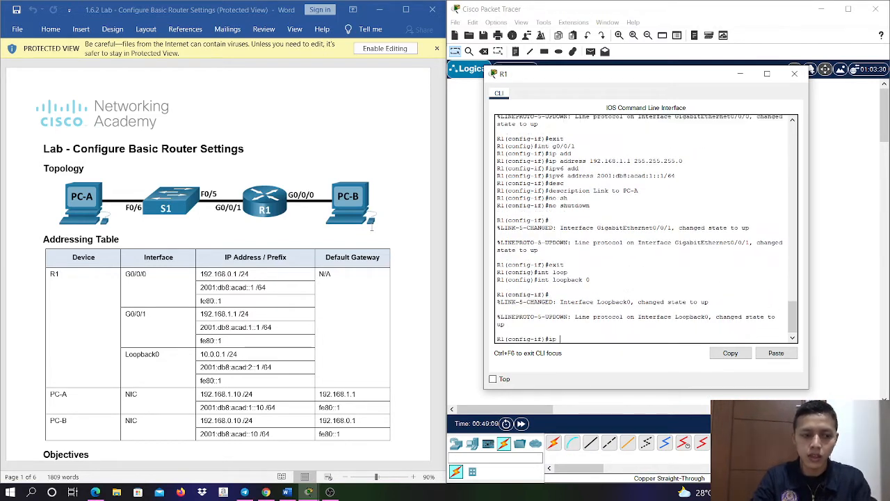
{"action": "type", "text": "add"}
{"action": "key", "text": "Tab"}
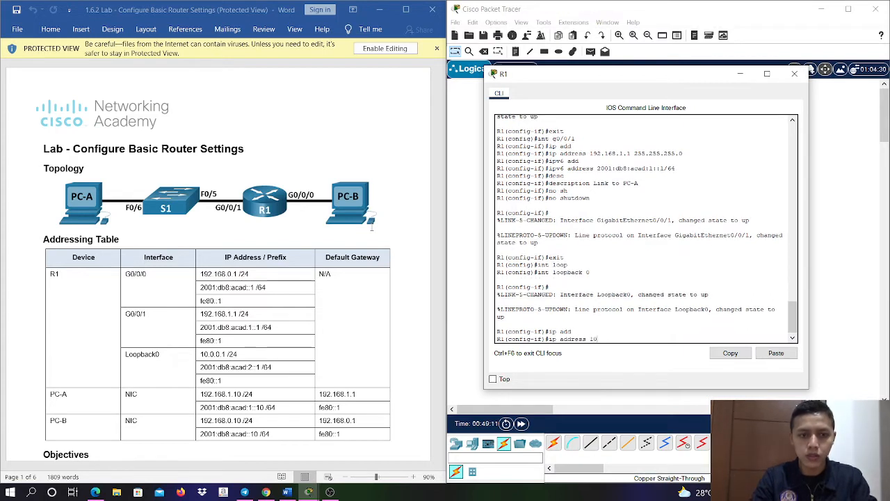
{"action": "type", "text": "10.0.01"}
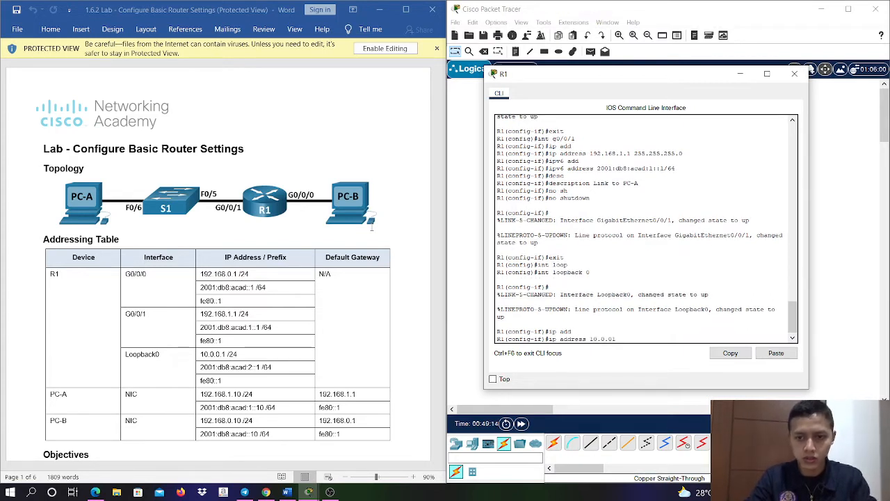
{"action": "key", "text": "BackSpace"}
{"action": "type", "text": ".1"}
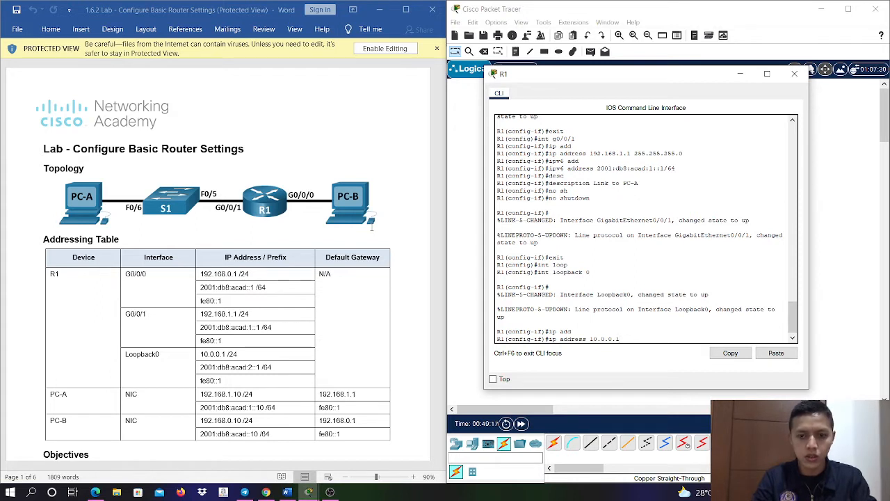
{"action": "type", "text": " 255.255.255.0"}
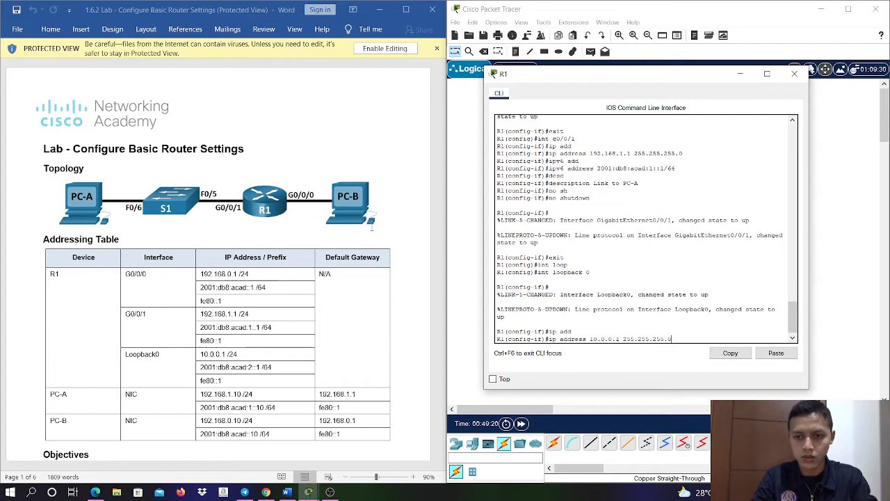
{"action": "key", "text": "Return"}
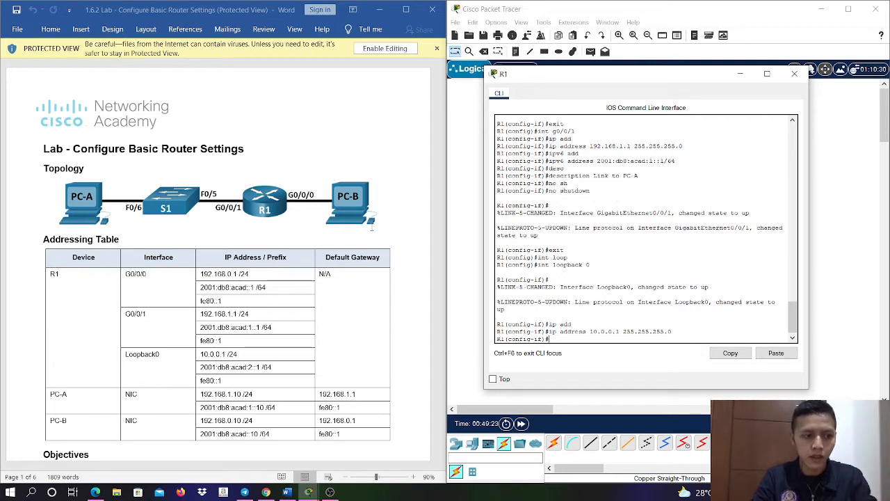
- Assign IPv6 address 2001:db8:acad:2::1/64 to R1's loopback 0 interface
{"action": "type", "text": "ipv6 add"}
{"action": "key", "text": "Tab"}
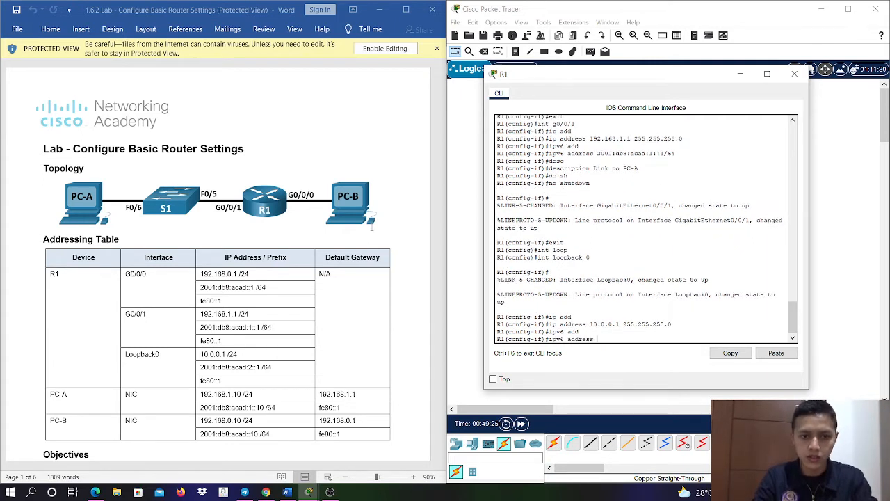
{"action": "type", "text": "2001:d"}
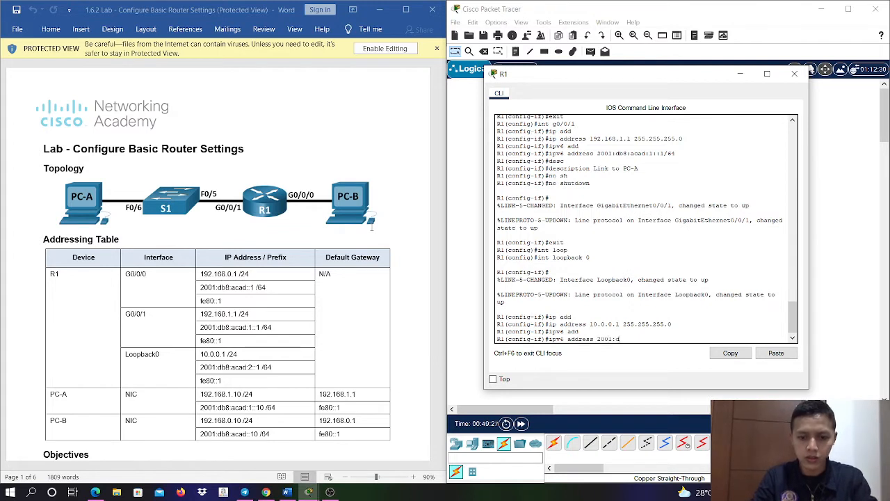
{"action": "type", "text": "b8:cad"}
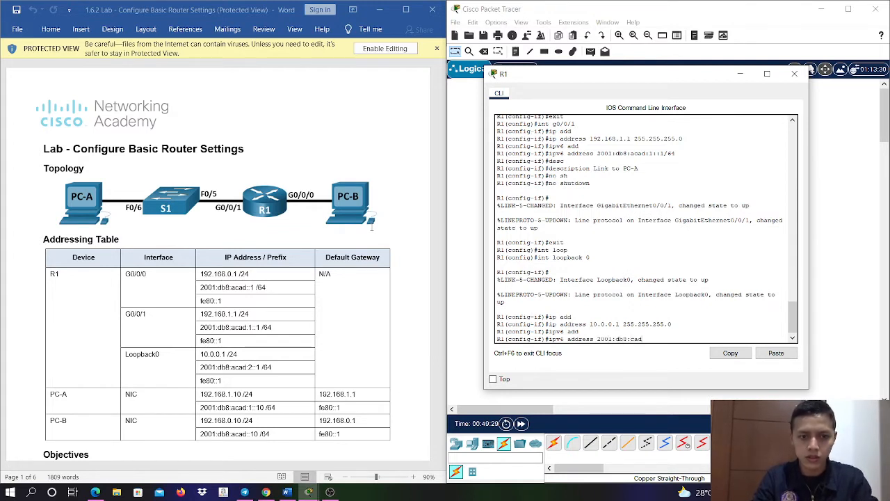
{"action": "type", "text": ":2::1"}
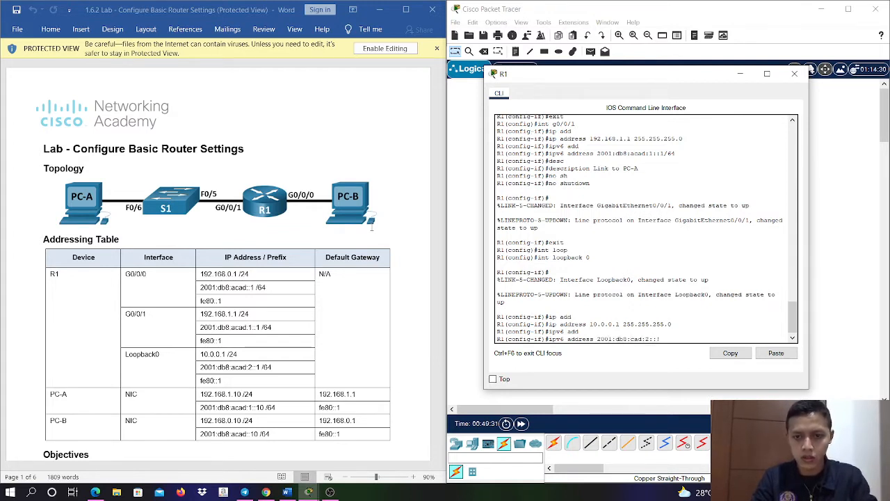
{"action": "key", "text": "BackSpace"}
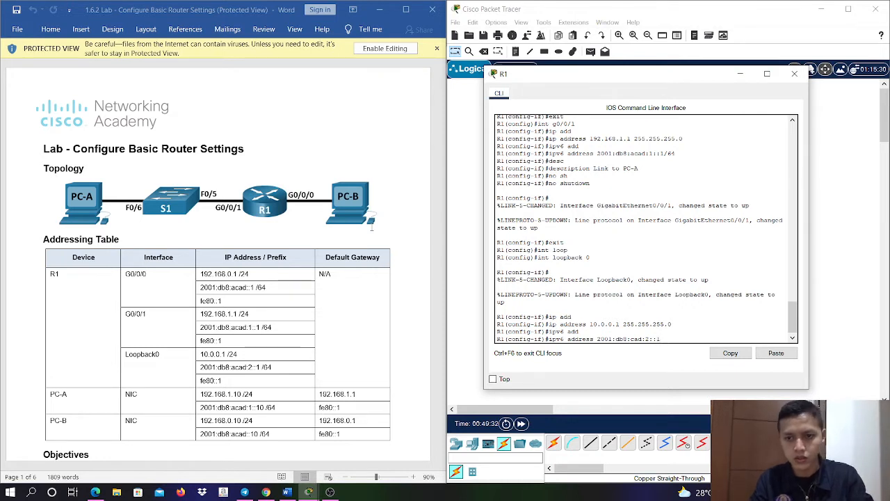
{"action": "key", "text": "Left"}
{"action": "key", "text": "Left"}
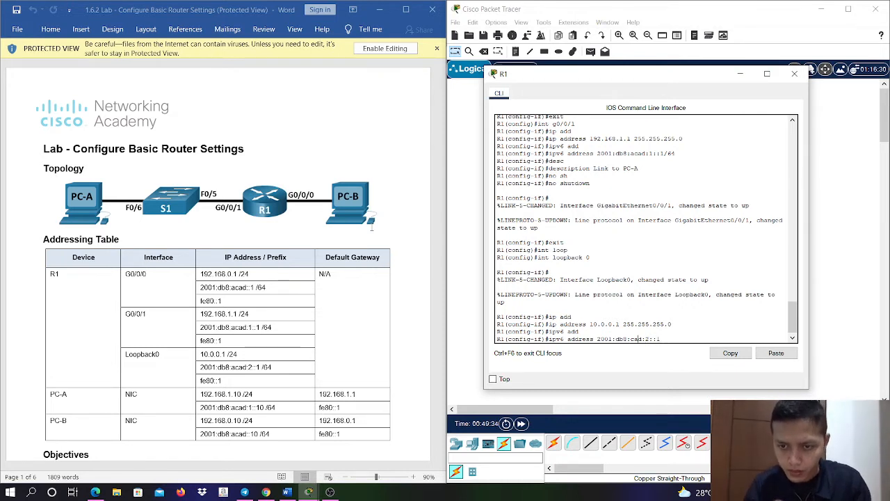
{"action": "type", "text": "a"}
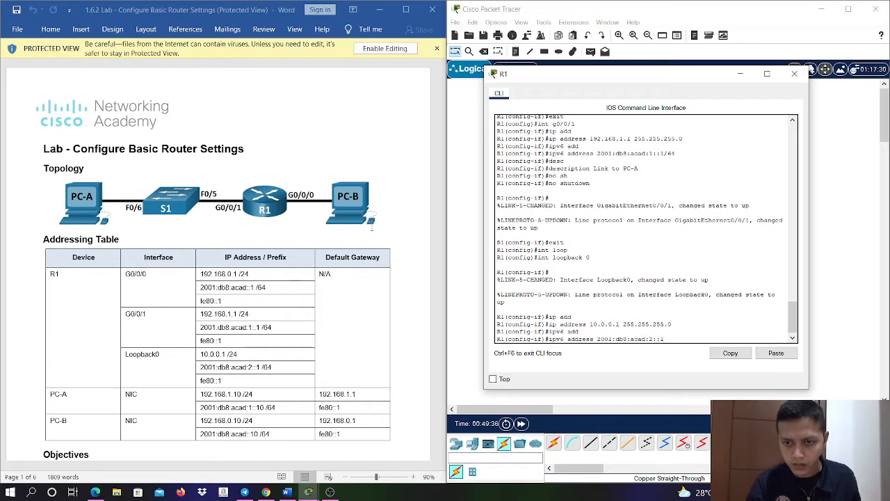
{"action": "type", "text": "/64"}
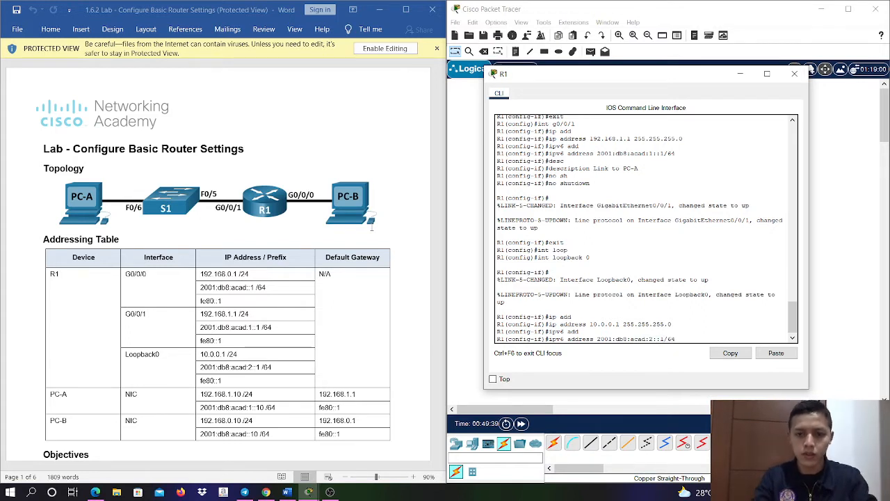
{"action": "key", "text": "Return"}
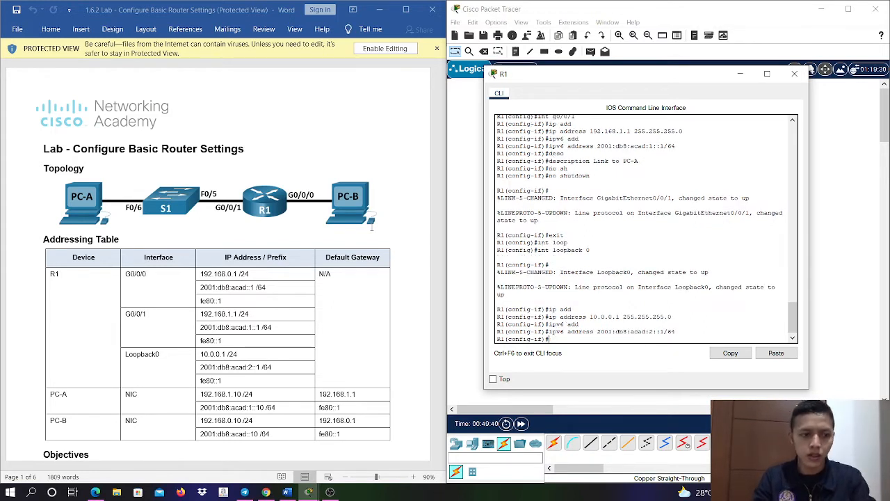
- Add the description "Connect to loopback 0" to R1's loopback 0 interface and return to global configuration mode
{"action": "type", "text": "desc"}
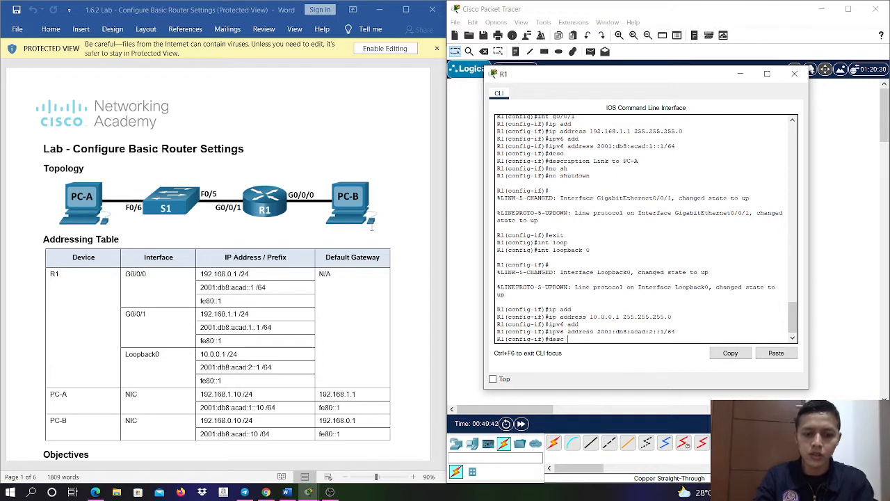
{"action": "type", "text": " Connect"}
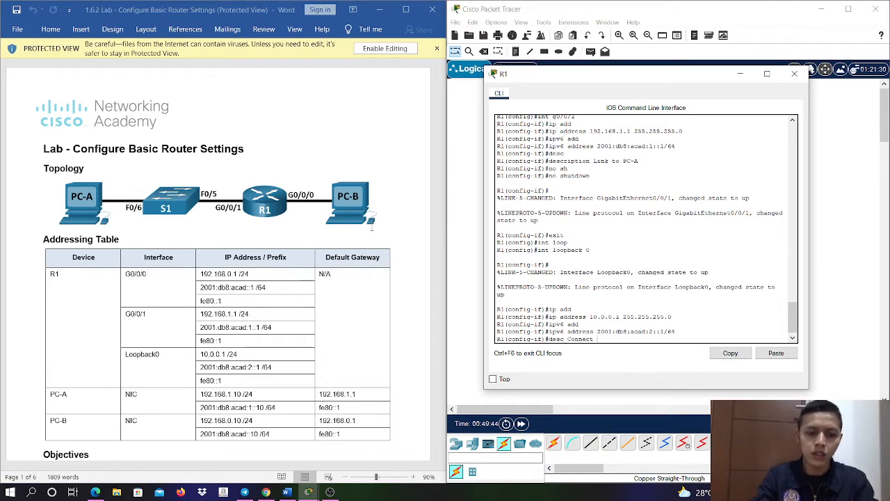
{"action": "type", "text": "to loopba"}
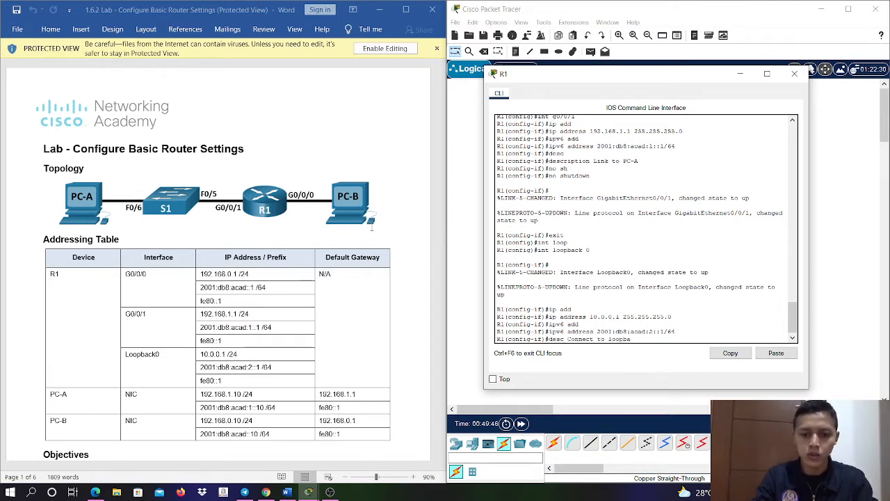
{"action": "type", "text": "ck 0"}
{"action": "key", "text": "Return"}
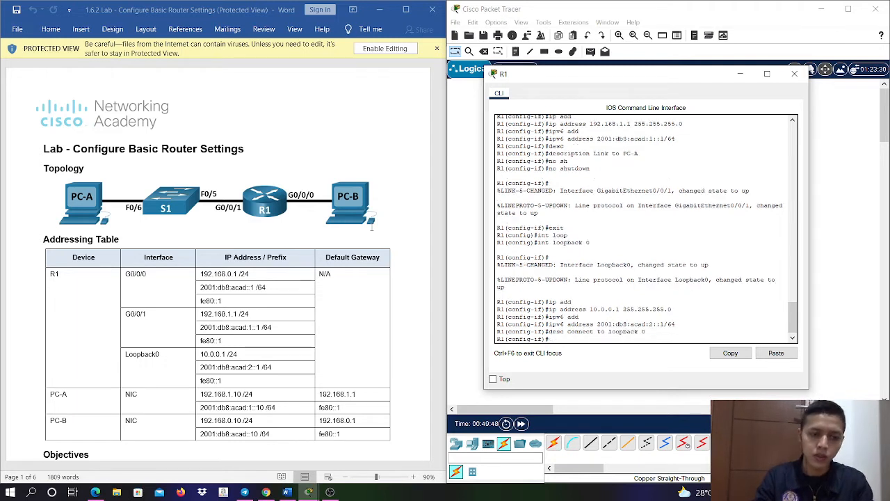
{"action": "type", "text": "exit"}
{"action": "key", "text": "Return"}
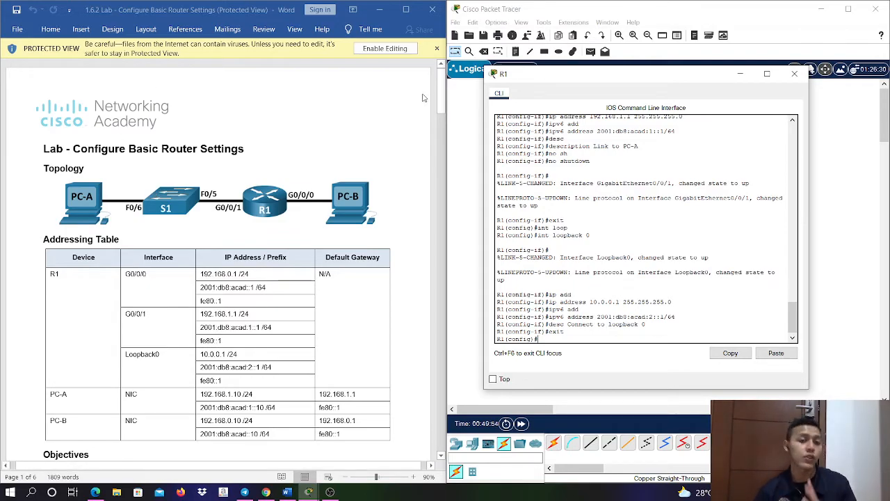
- Consult the lab's vty login requirement and try to restrict R1's logins with the command login block-for attempts 3 within 3
{"action": "left_click_drag", "start_coordinate": [443, 105], "coordinate": [442, 257]}
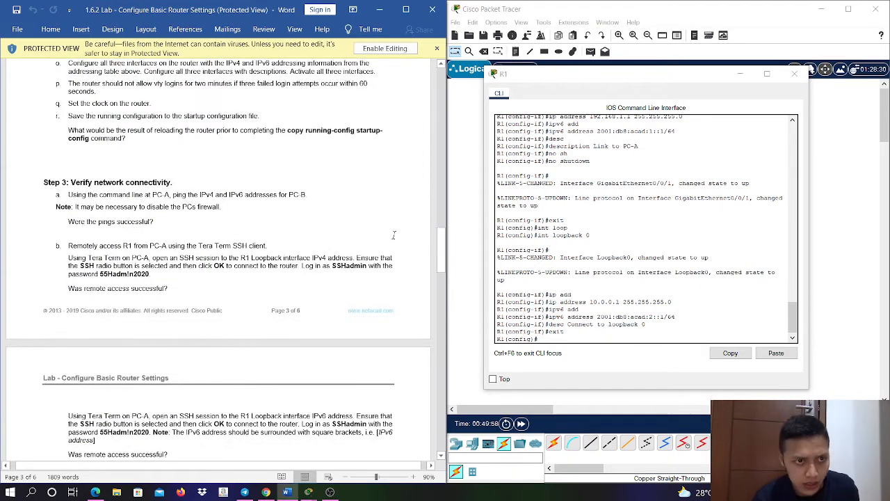
{"action": "scroll", "coordinate": [394, 237], "scroll_direction": "up", "scroll_amount": 4}
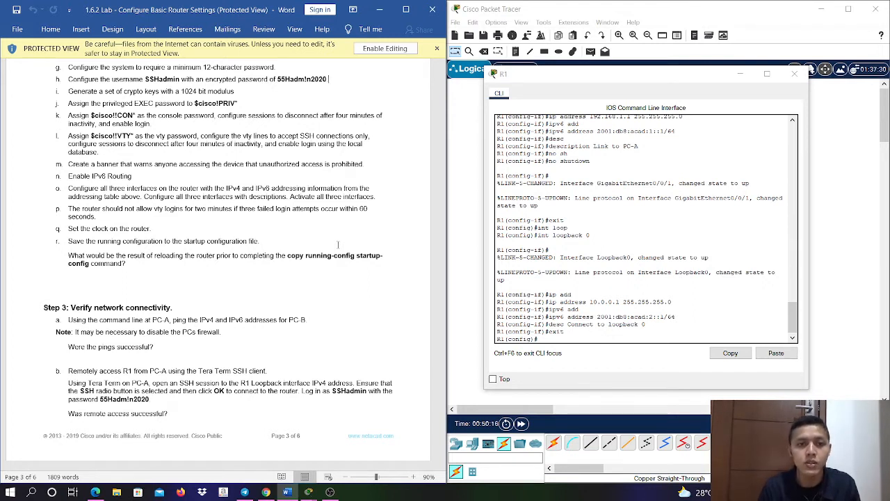
{"action": "left_click", "coordinate": [564, 339]}
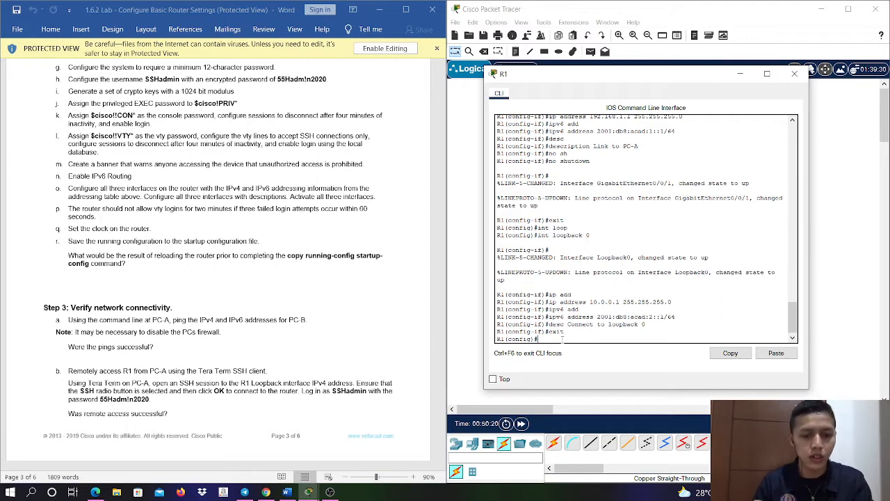
{"action": "type", "text": "login bl"}
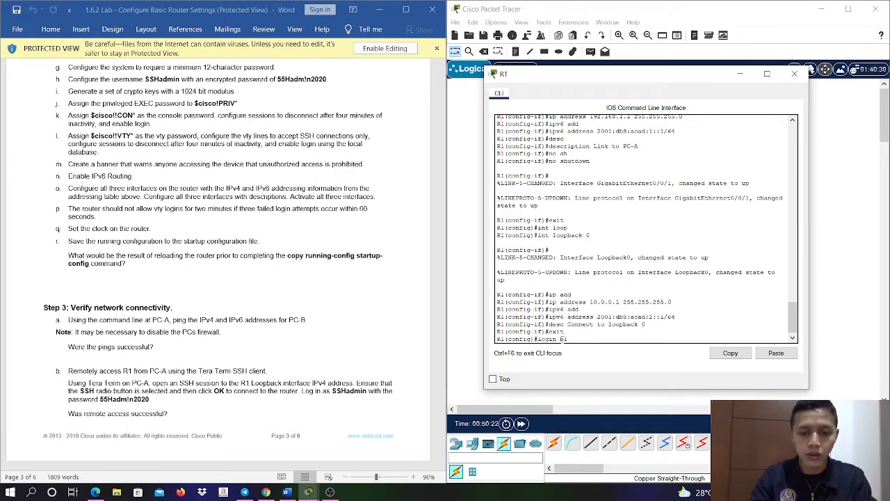
{"action": "key", "text": "Tab"}
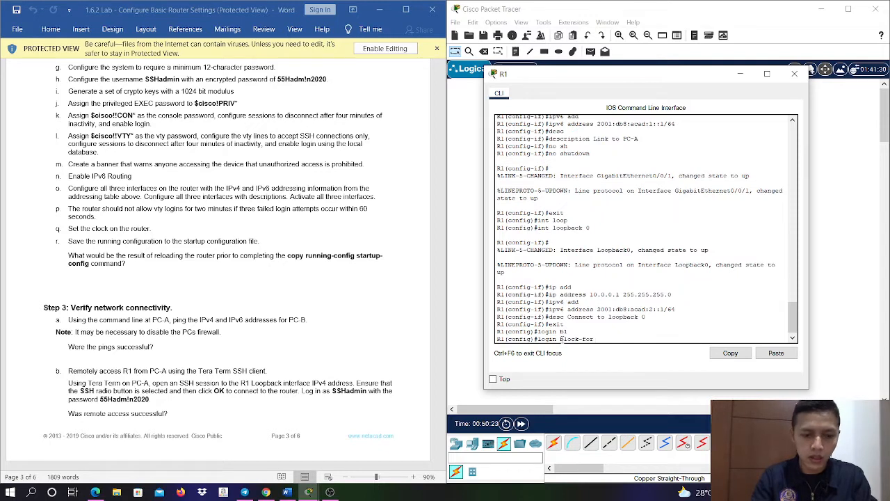
{"action": "type", "text": "atte"}
{"action": "key", "text": "Tab"}
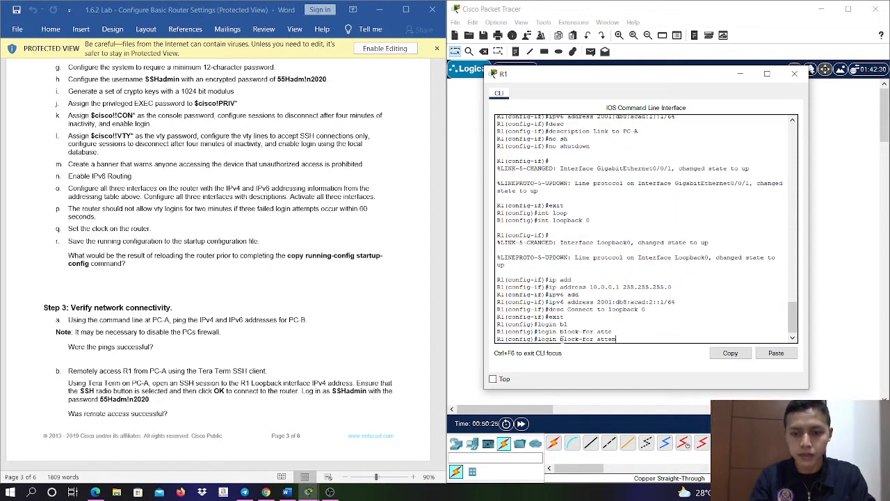
{"action": "type", "text": "m"}
{"action": "key", "text": "Tab"}
{"action": "type", "text": "p"}
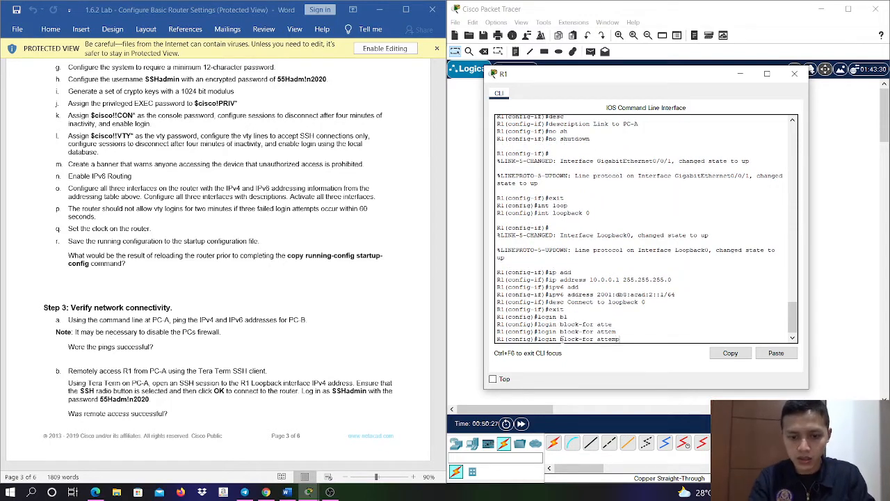
{"action": "key", "text": "Tab"}
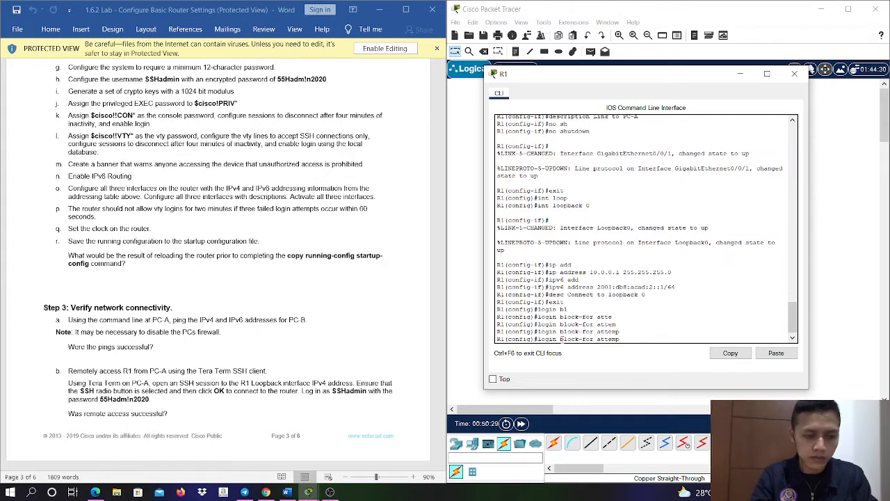
{"action": "type", "text": "ts"}
{"action": "key", "text": "Tab"}
{"action": "type", "text": "3"}
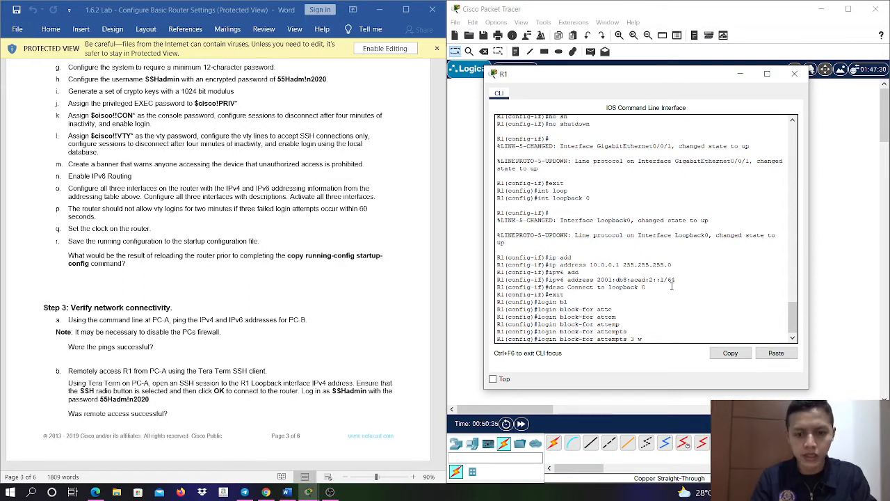
{"action": "type", "text": " w"}
{"action": "key", "text": "Tab"}
{"action": "type", "text": "ithin 3"}
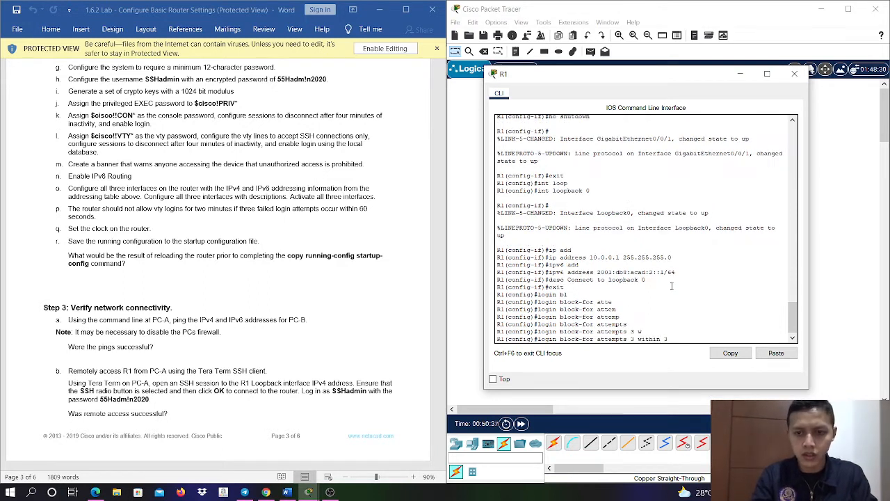
{"action": "key", "text": "Return"}
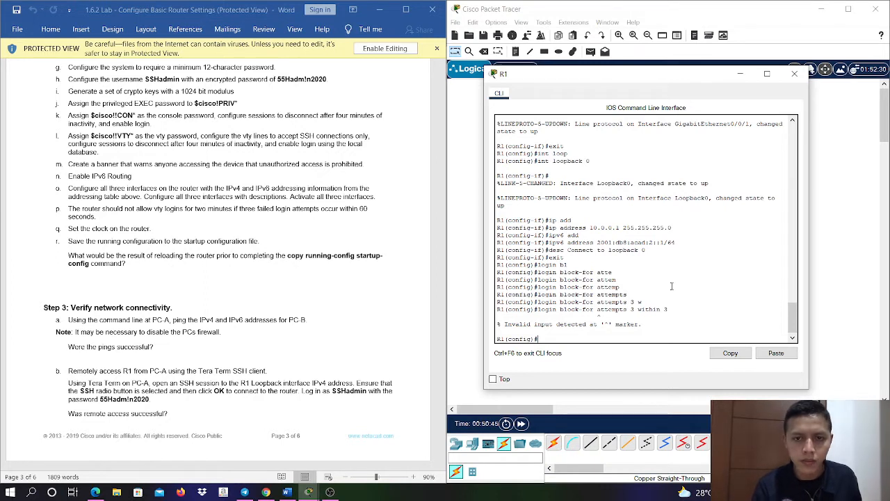
{"action": "key", "text": "Up"}
{"action": "key", "text": "BackSpace"}
{"action": "key", "text": "BackSpace"}
{"action": "key", "text": "BackSpace"}
{"action": "key", "text": "BackSpace"}
{"action": "key", "text": "BackSpace"}
{"action": "key", "text": "BackSpace"}
{"action": "key", "text": "BackSpace"}
{"action": "key", "text": "BackSpace"}
{"action": "key", "text": "BackSpace"}
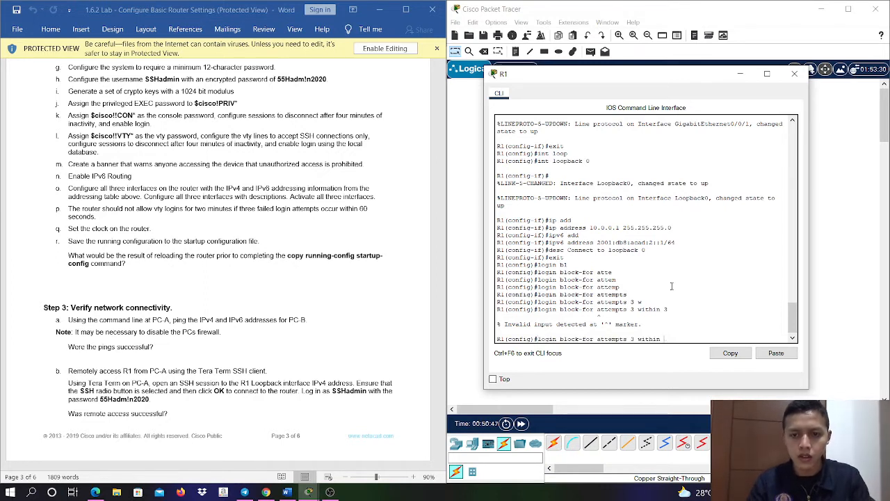
{"action": "key", "text": "BackSpace"}
{"action": "key", "text": "BackSpace"}
{"action": "key", "text": "BackSpace"}
{"action": "key", "text": "BackSpace"}
{"action": "key", "text": "BackSpace"}
{"action": "key", "text": "BackSpace"}
{"action": "key", "text": "BackSpace"}
{"action": "key", "text": "BackSpace"}
{"action": "key", "text": "BackSpace"}
{"action": "key", "text": "BackSpace"}
{"action": "key", "text": "BackSpace"}
{"action": "key", "text": "BackSpace"}
{"action": "key", "text": "BackSpace"}
{"action": "key", "text": "BackSpace"}
{"action": "key", "text": "BackSpace"}
{"action": "key", "text": "BackSpace"}
{"action": "key", "text": "BackSpace"}
{"action": "key", "text": "BackSpace"}
{"action": "key", "text": "BackSpace"}
{"action": "key", "text": "BackSpace"}
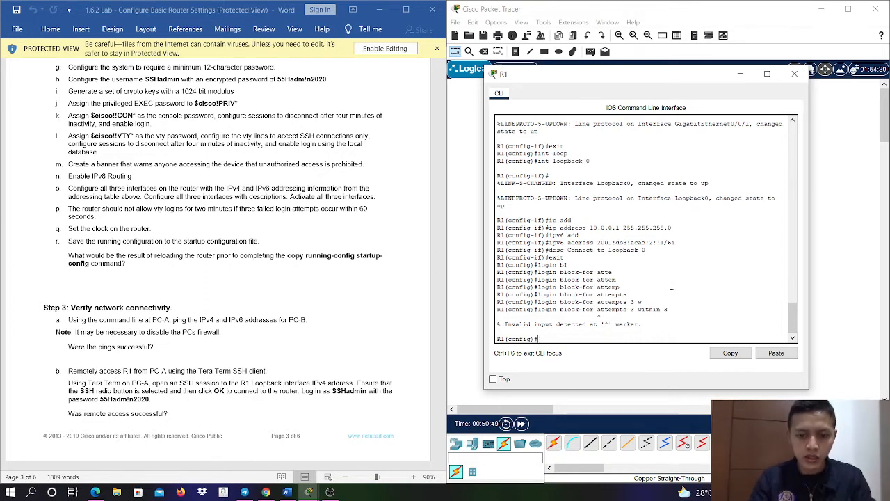
- Block logins on R1 for 120 seconds after 3 failed attempts within 60 seconds using the login block-for command
{"action": "type", "text": "lohin "}
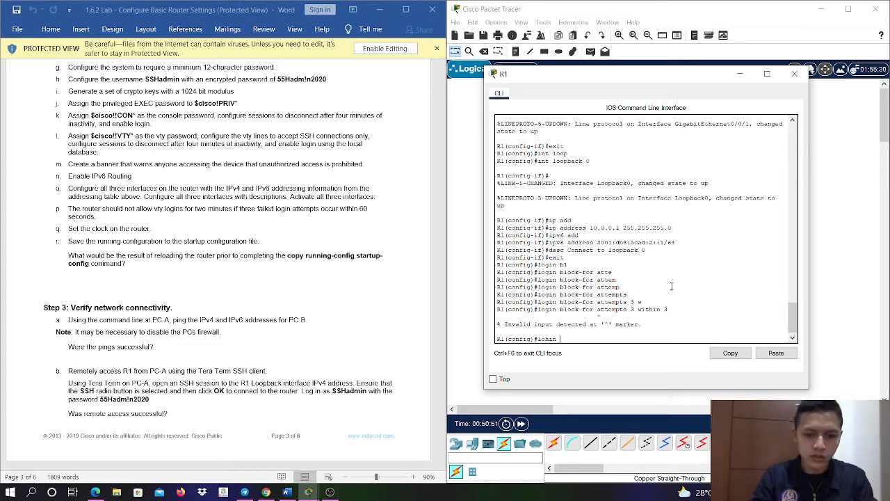
{"action": "type", "text": "b1"}
{"action": "type", "text": "o"}
{"action": "key", "text": "Tab"}
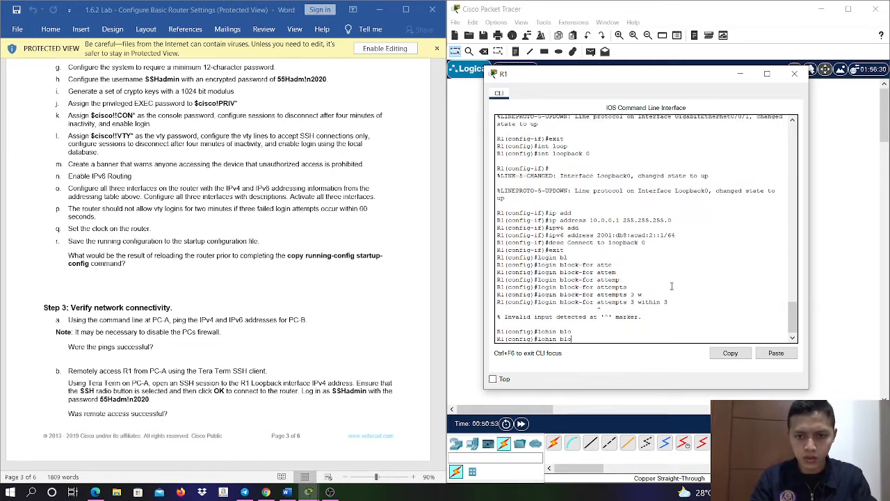
{"action": "key", "text": "BackSpace"}
{"action": "key", "text": "BackSpace"}
{"action": "key", "text": "BackSpace"}
{"action": "key", "text": "BackSpace"}
{"action": "key", "text": "BackSpace"}
{"action": "key", "text": "BackSpace"}
{"action": "key", "text": "BackSpace"}
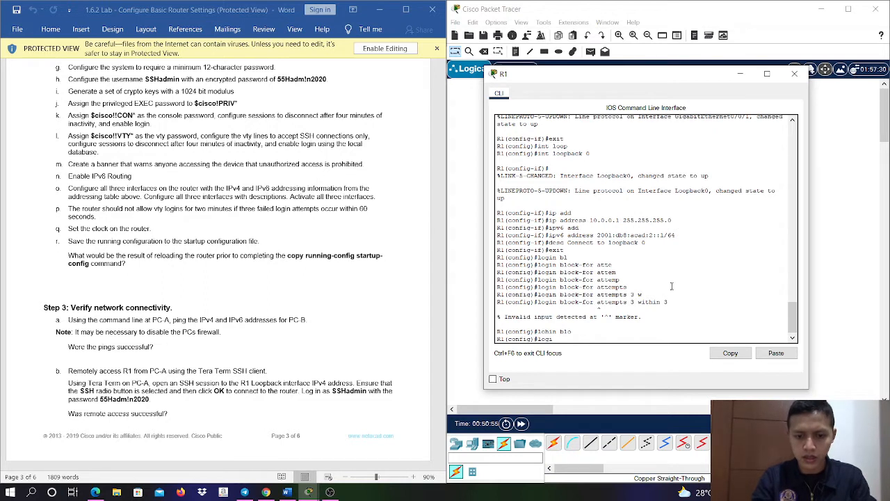
{"action": "key", "text": "Tab"}
{"action": "type", "text": "blo"}
{"action": "key", "text": "Tab"}
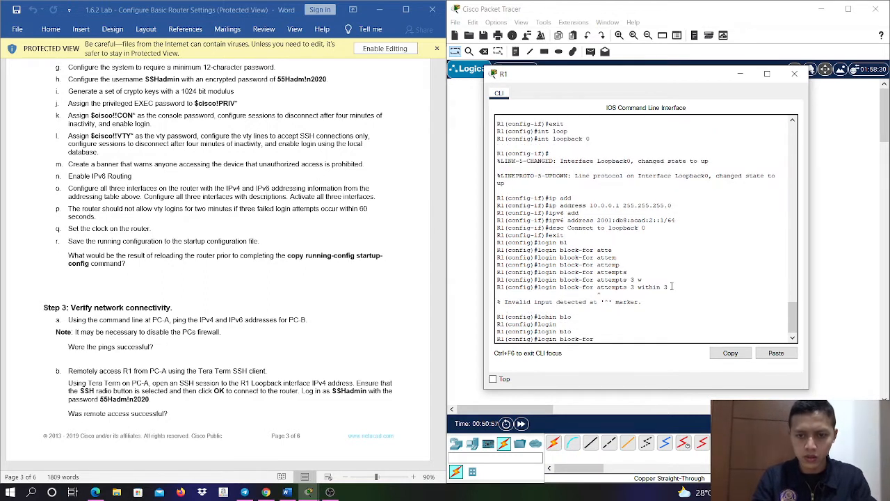
{"action": "type", "text": "120"}
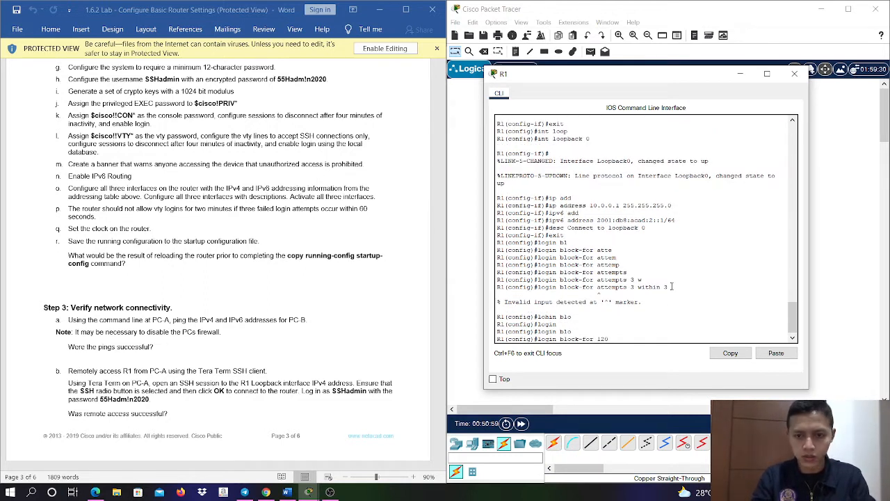
{"action": "type", "text": " att"}
{"action": "key", "text": "Tab"}
{"action": "type", "text": "3"}
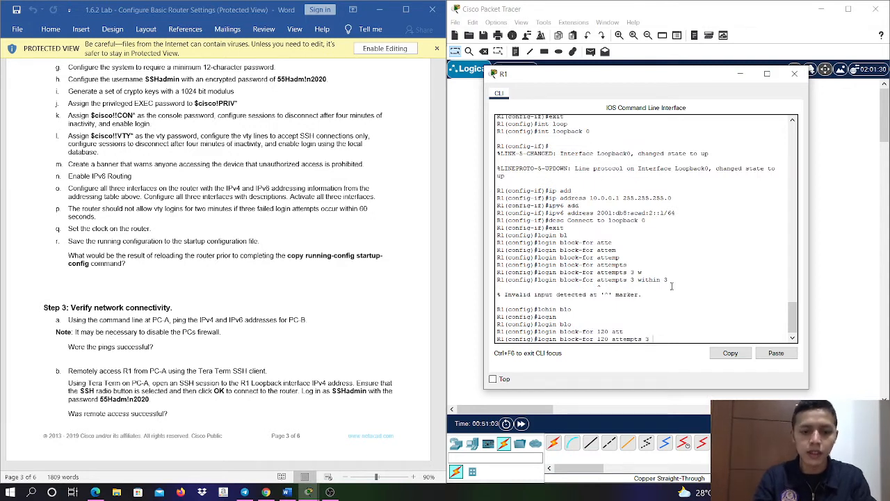
{"action": "type", "text": " wit"}
{"action": "key", "text": "Tab"}
{"action": "type", "text": "60"}
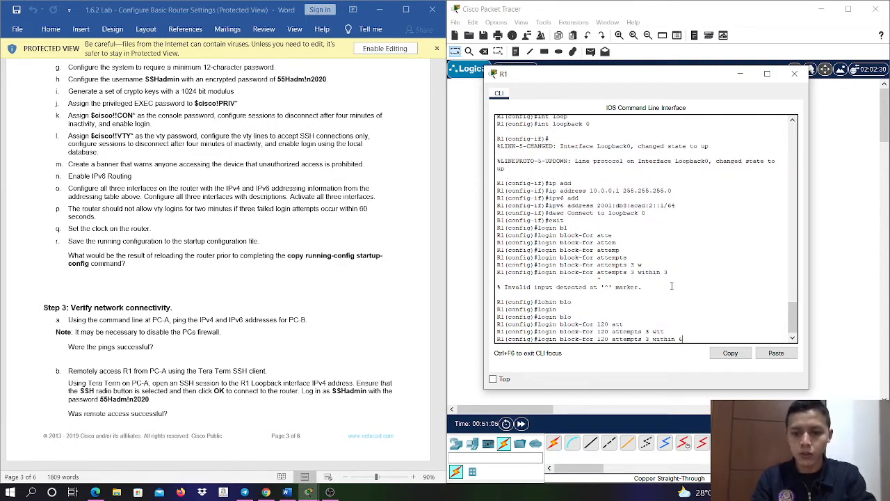
{"action": "key", "text": "Return"}
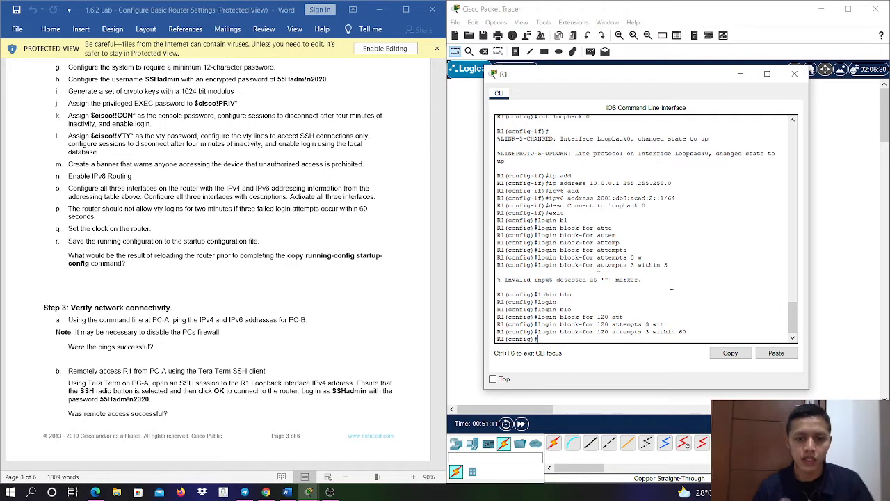
- Leave R1's global configuration mode and set the router clock to 15:37:00 on 5 JUL 2020
{"action": "type", "text": "exit"}
{"action": "key", "text": "Return"}
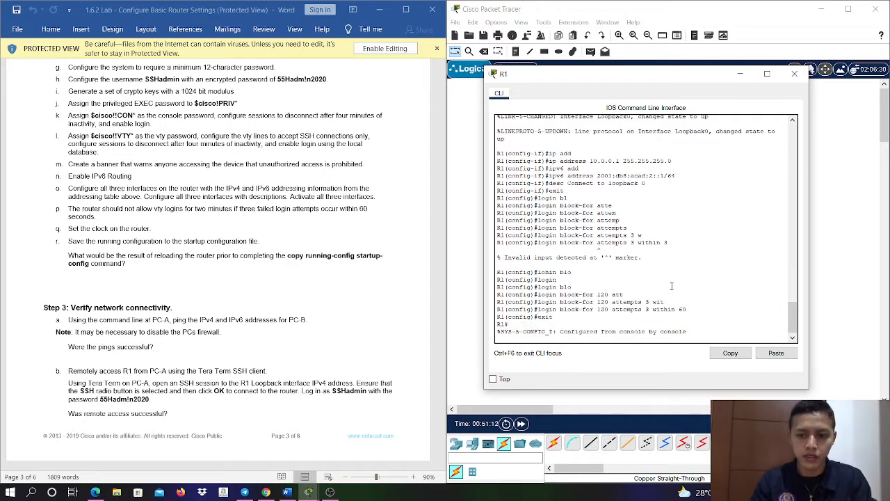
{"action": "key", "text": "Return"}
{"action": "type", "text": "clo"}
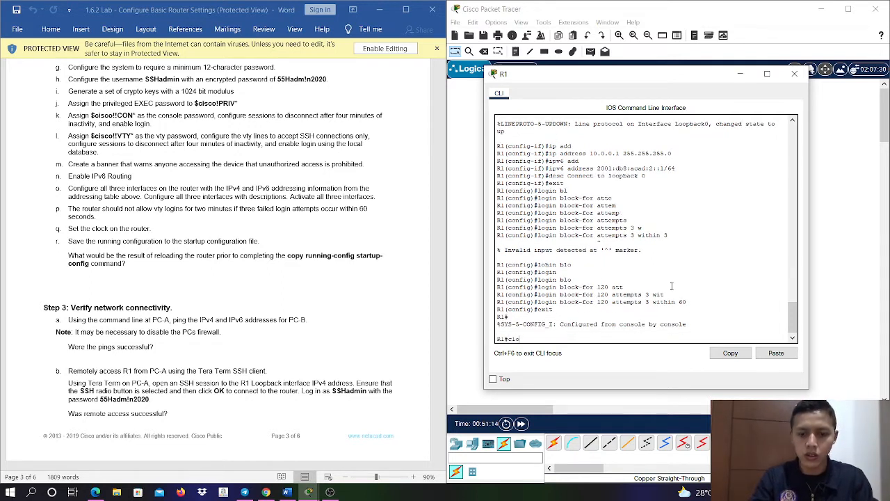
{"action": "type", "text": "ck set"}
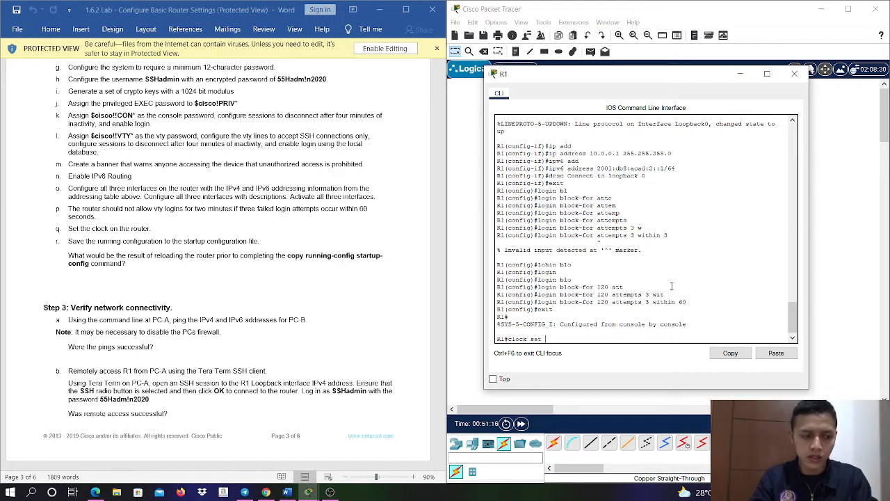
{"action": "type", "text": " 15"}
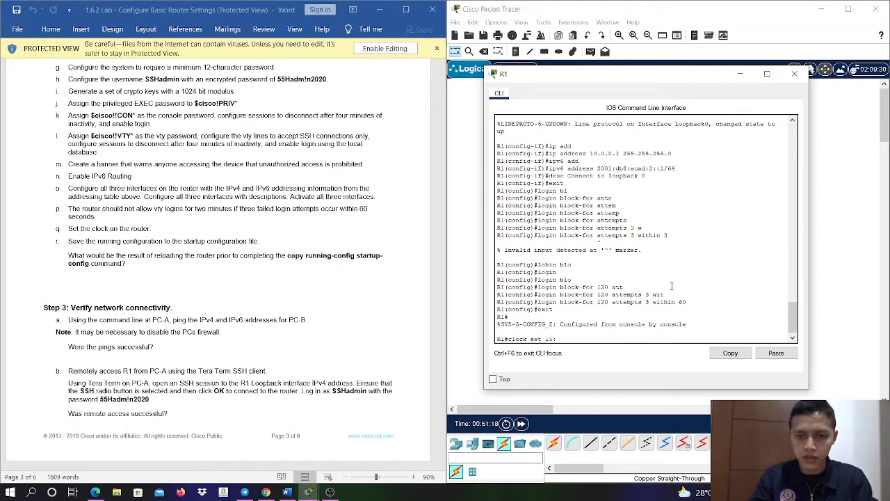
{"action": "type", "text": ":37:00"}
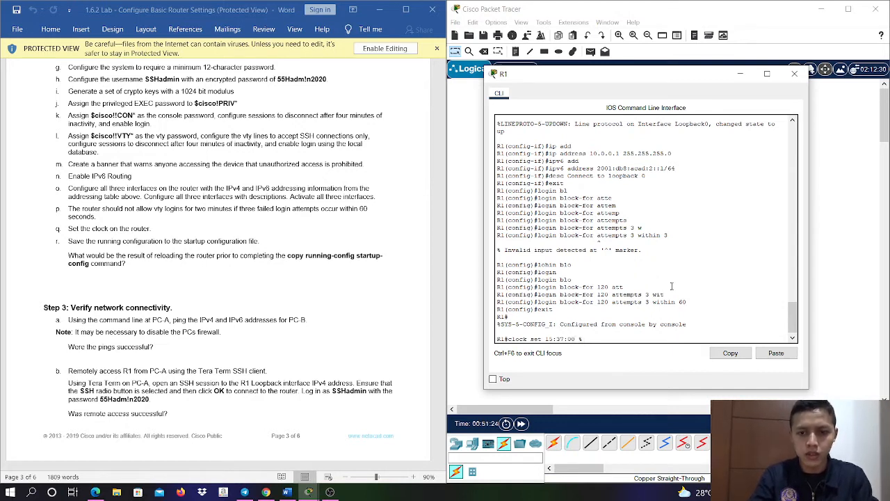
{"action": "type", "text": " 5 "}
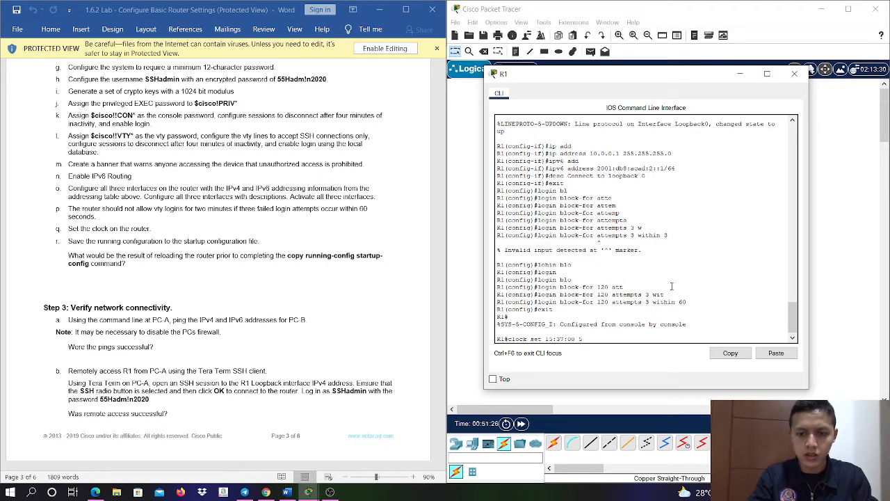
{"action": "type", "text": "JUL 2020"}
{"action": "key", "text": "Return"}
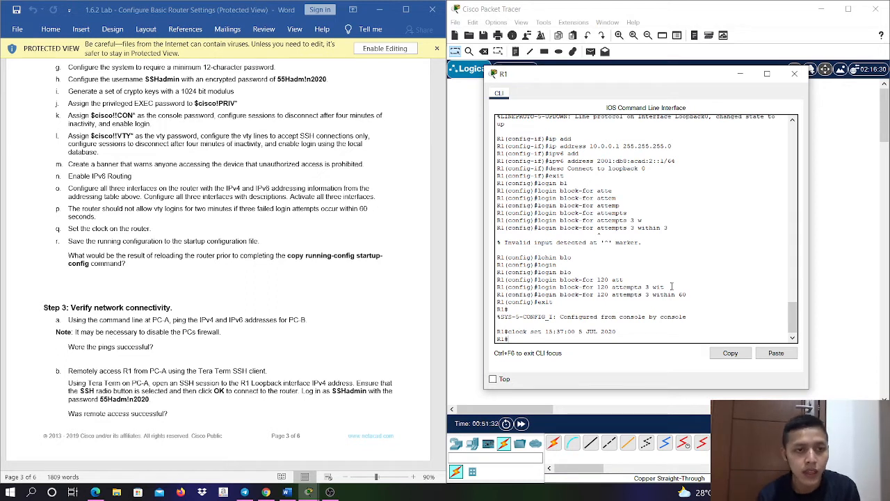
- Save R1's running configuration to startup-config under the default destination filename and close the R1 window
{"action": "type", "text": "co"}
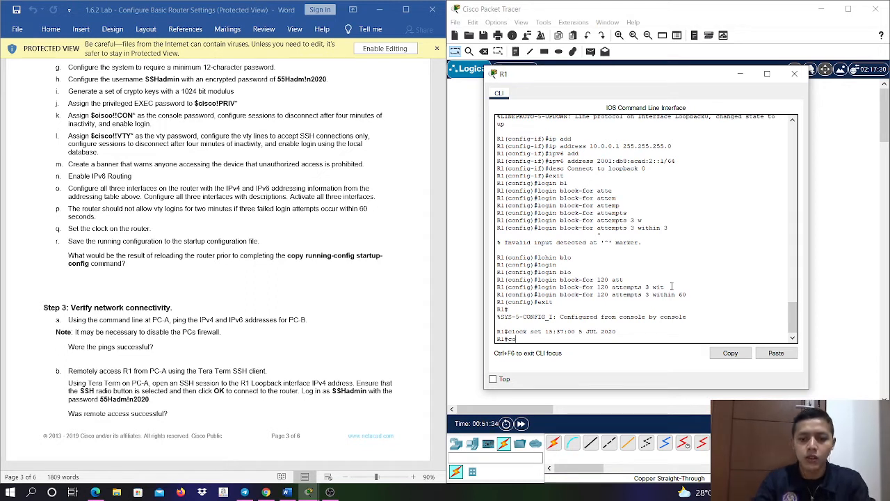
{"action": "type", "text": "py runn"}
{"action": "key", "text": "Tab"}
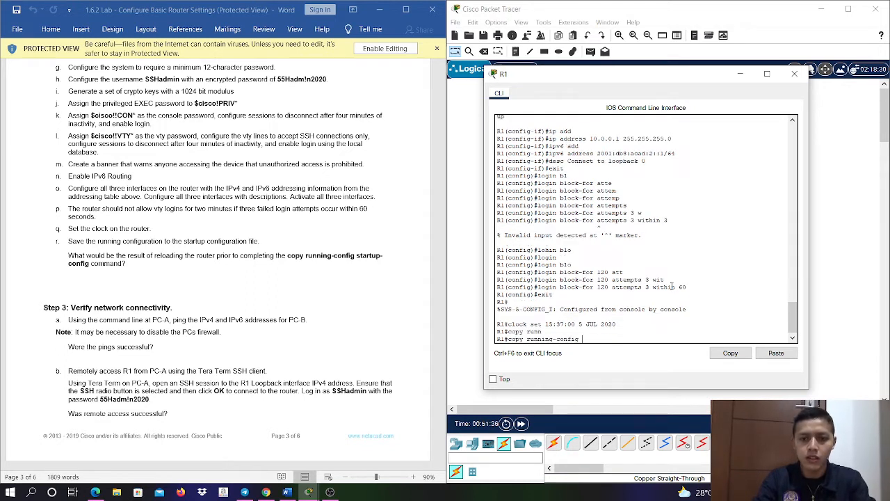
{"action": "type", "text": "star"}
{"action": "key", "text": "Tab"}
{"action": "key", "text": "Return"}
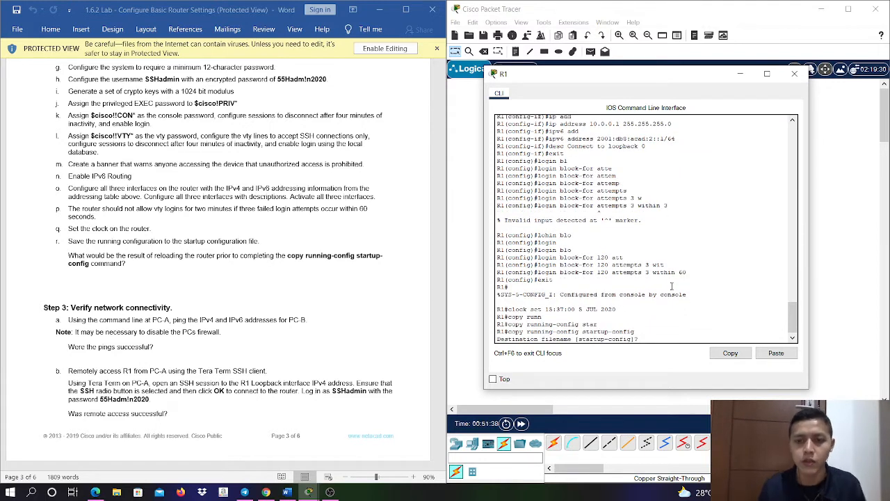
{"action": "key", "text": "Return"}
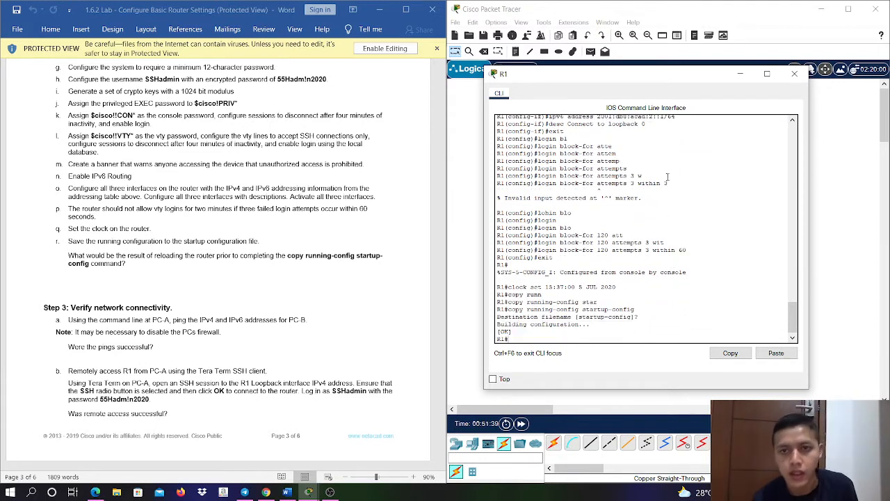
{"action": "left_click", "coordinate": [795, 73]}
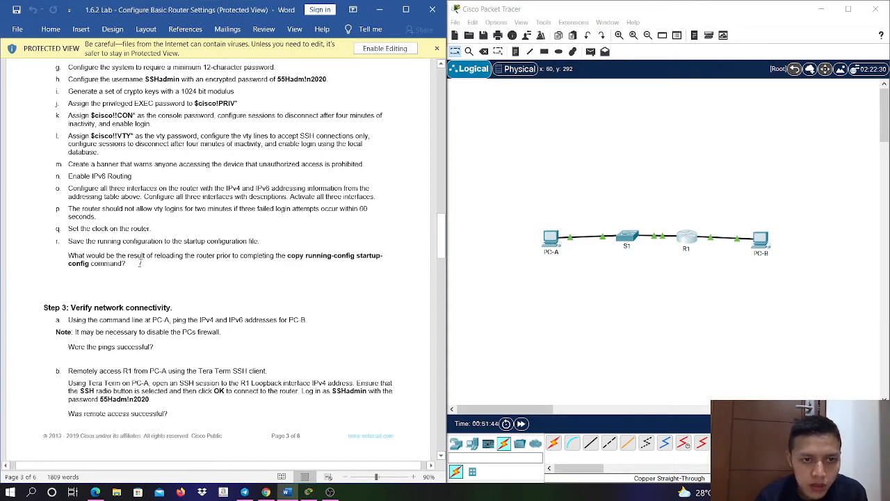
- Switch to the lab document in Word, enable editing, and dock its window beside Packet Tracer
{"action": "left_click", "coordinate": [151, 266]}
{"action": "key", "text": "Return"}
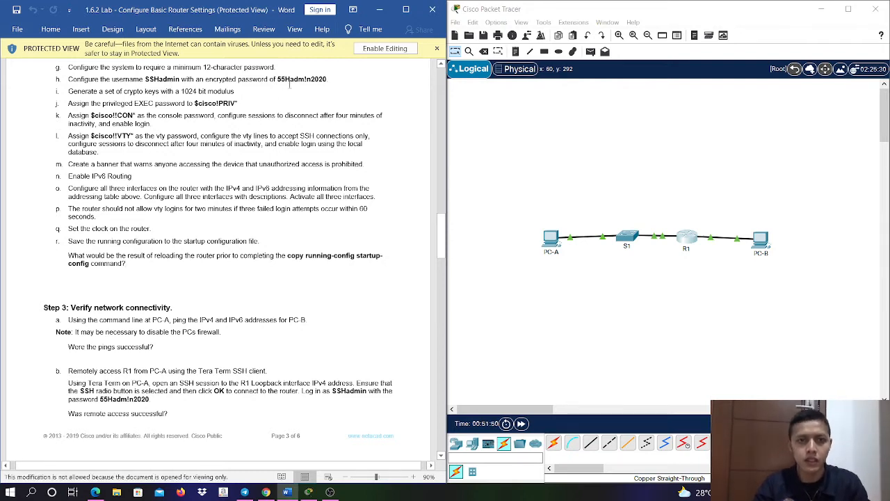
{"action": "left_click", "coordinate": [376, 48]}
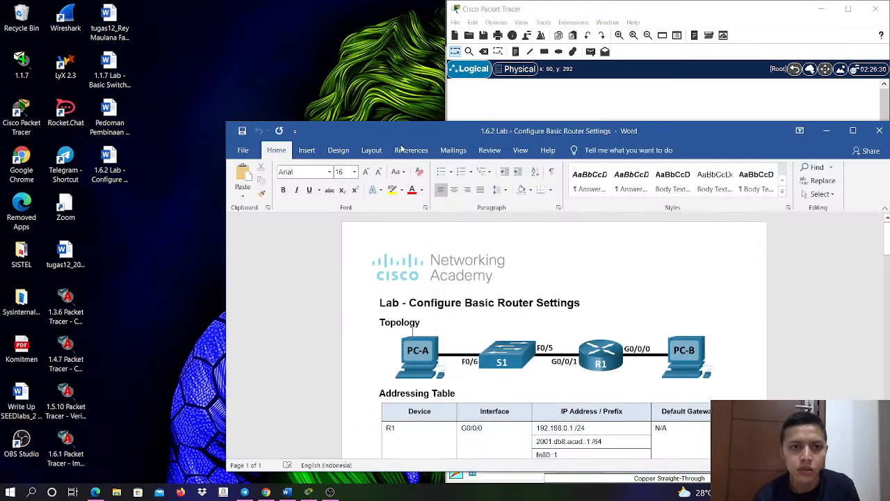
{"action": "left_click_drag", "start_coordinate": [509, 133], "coordinate": [1, 103]}
- Answer the question about reloading the router below step r with "Maka hasil konfigurasi tidak akan hilang dan akan tersimpan di dalam NVRAM."
{"action": "scroll", "coordinate": [312, 243], "scroll_direction": "down", "scroll_amount": 3}
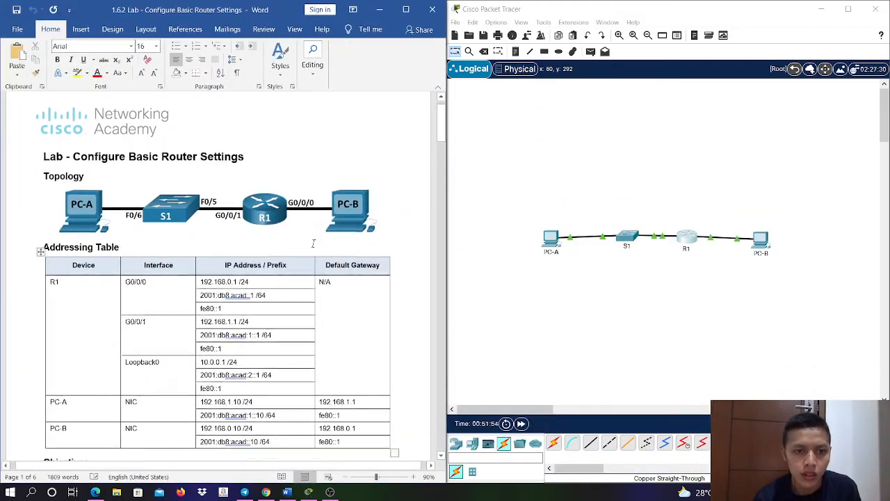
{"action": "left_click_drag", "start_coordinate": [441, 133], "coordinate": [439, 247]}
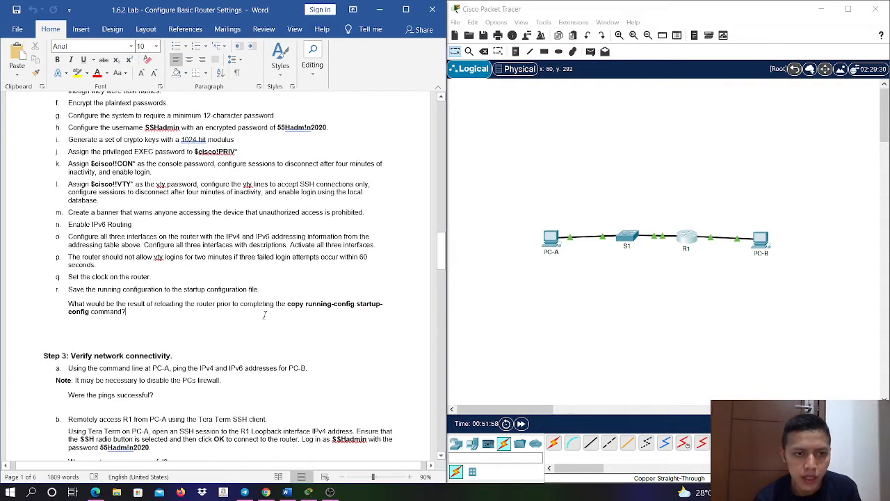
{"action": "left_click", "coordinate": [269, 312]}
{"action": "key", "text": "Return"}
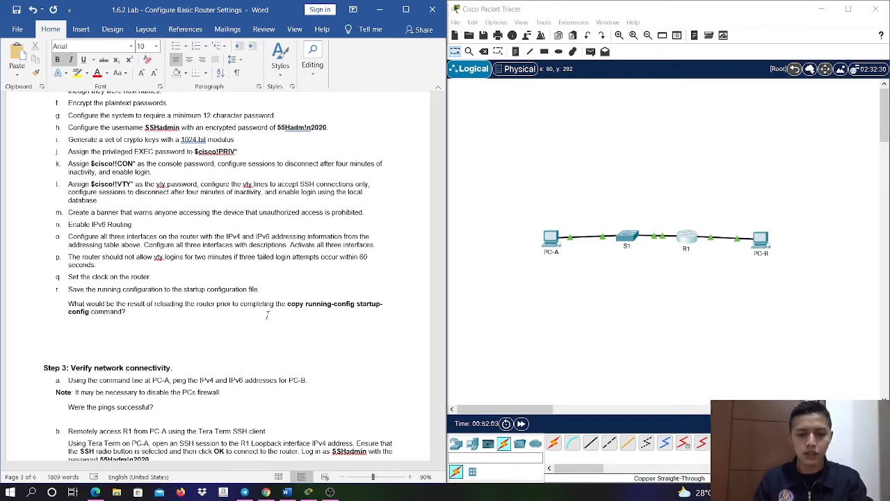
{"action": "type", "text": "Maka hasil"}
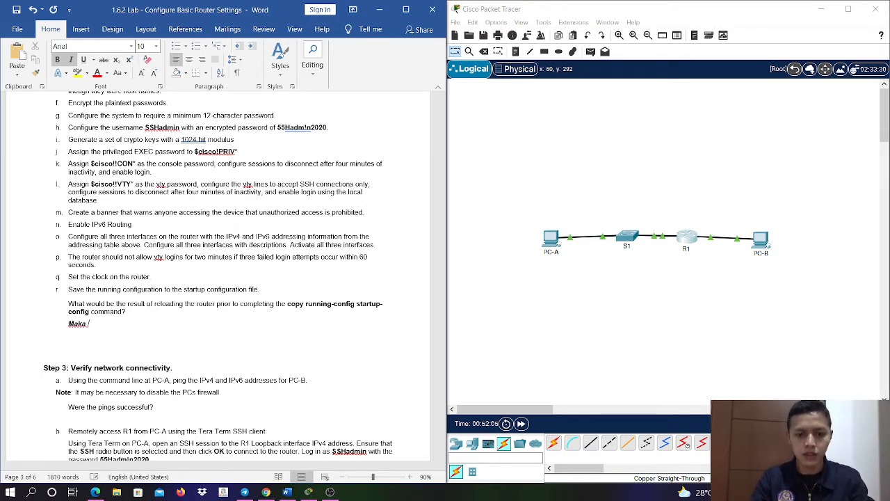
{"action": "type", "text": " konfigurasi "}
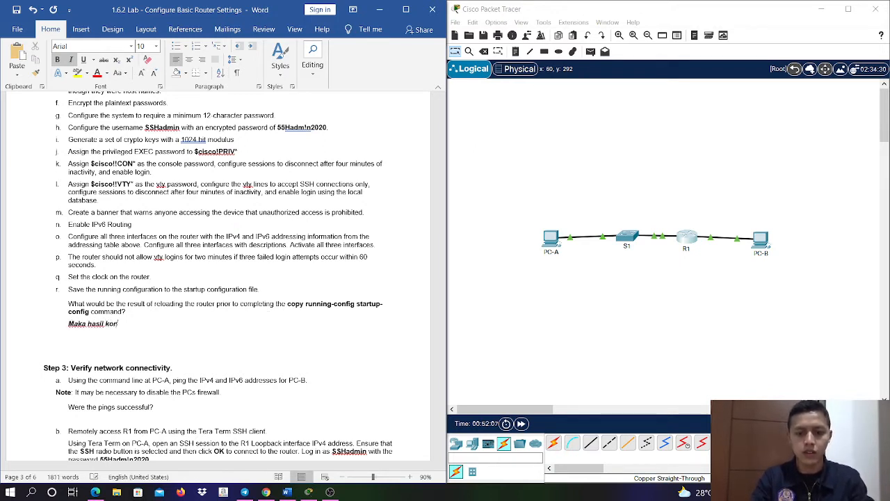
{"action": "type", "text": "tida"}
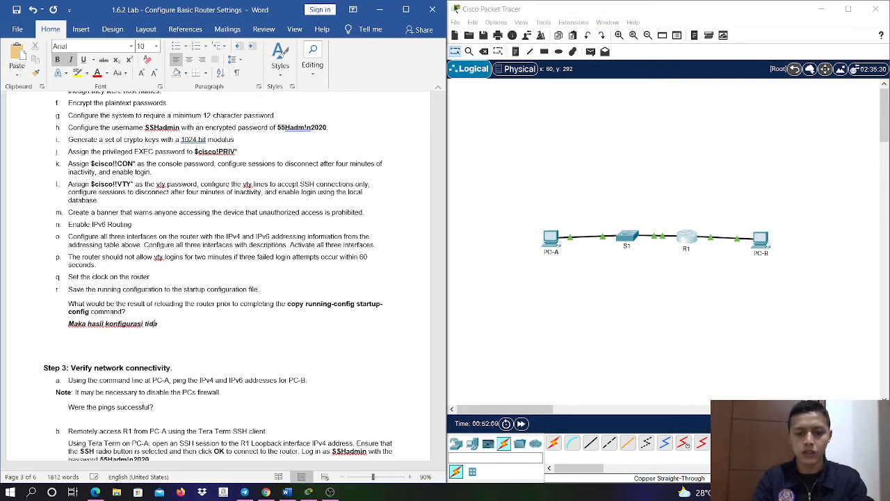
{"action": "type", "text": "k akan hilang dan"}
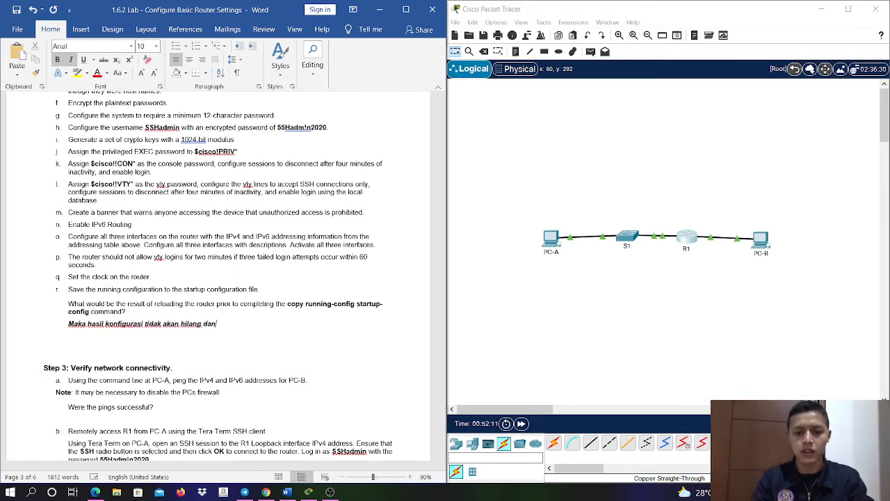
{"action": "type", "text": " akan ters"}
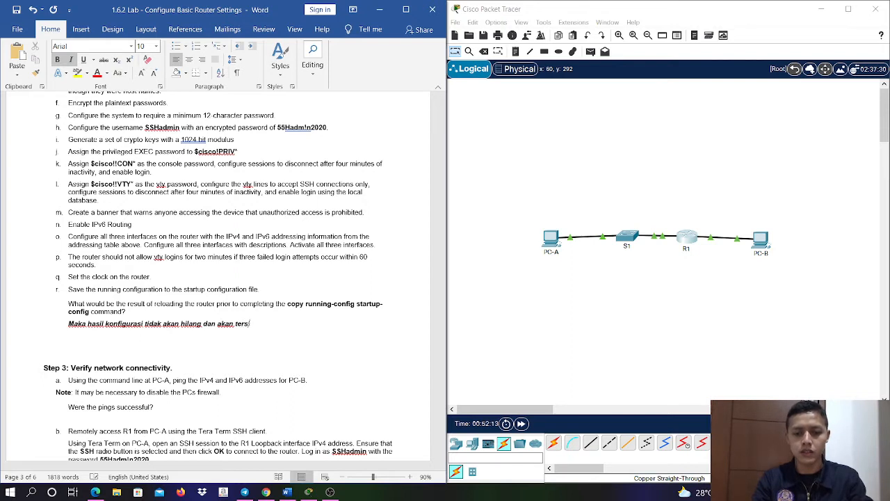
{"action": "type", "text": "impan di dalam NVRAM"}
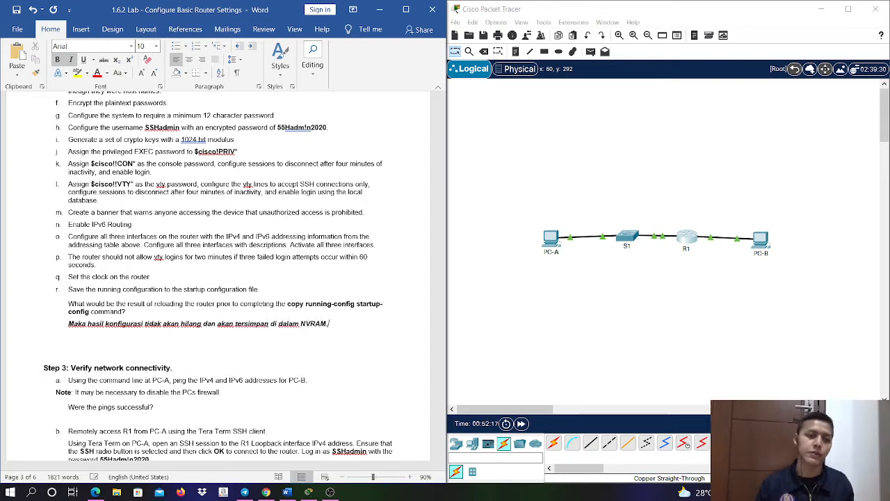
{"action": "type", "text": "."}
- Read the lab's Step 3 instructions on pinging PC-B from PC-A and accessing R1 remotely over SSH
{"action": "scroll", "coordinate": [270, 320], "scroll_direction": "down", "scroll_amount": 3}
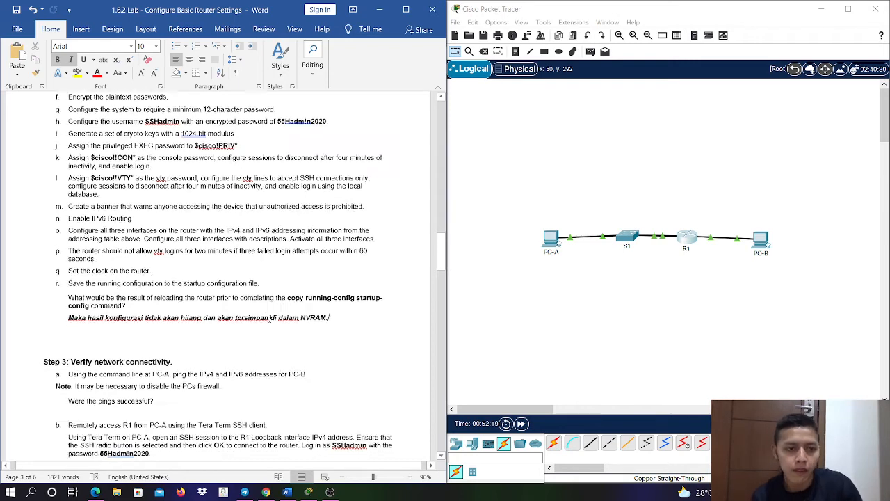
{"action": "scroll", "coordinate": [271, 320], "scroll_direction": "down", "scroll_amount": 1}
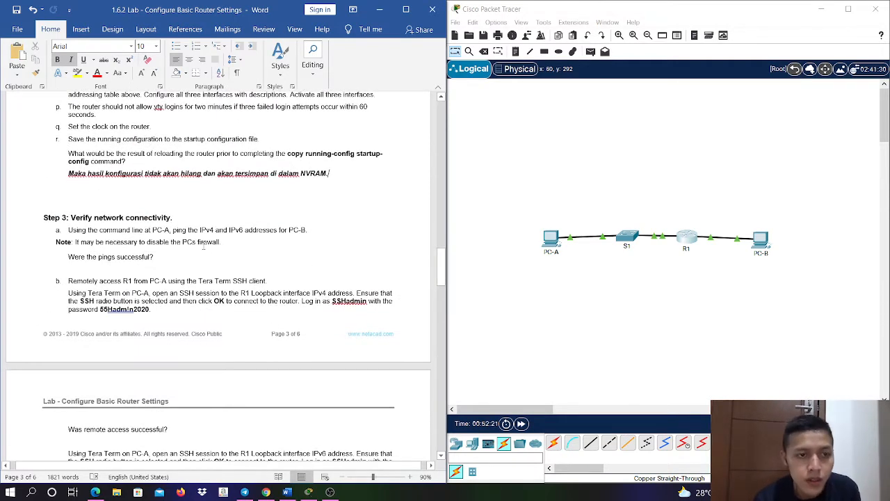
{"action": "scroll", "coordinate": [204, 246], "scroll_direction": "down", "scroll_amount": 2}
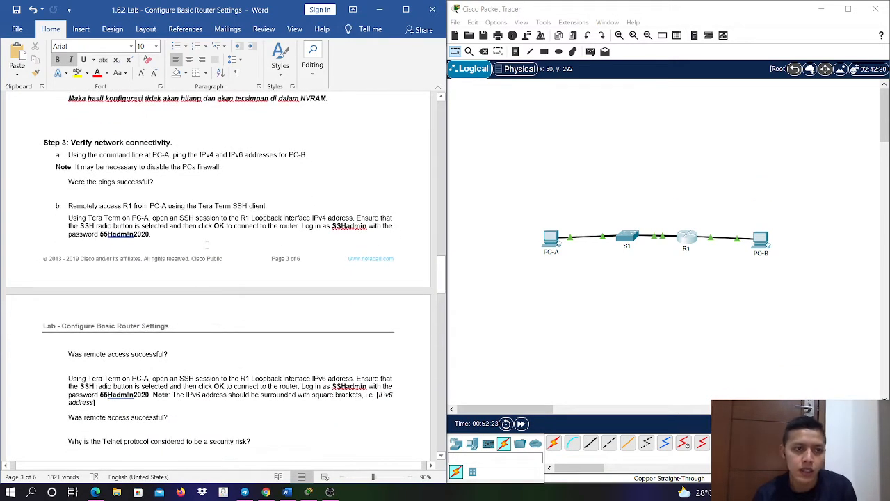
{"action": "scroll", "coordinate": [200, 208], "scroll_direction": "down", "scroll_amount": 1}
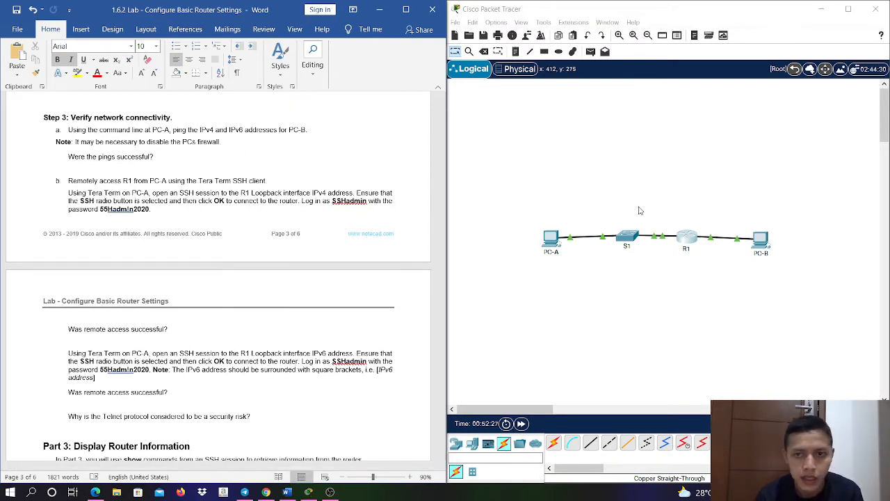
- Open PC-A in Packet Tracer, close its IP Communicator, and open the Command Prompt
{"action": "left_click", "coordinate": [548, 244]}
{"action": "left_click", "coordinate": [561, 225]}
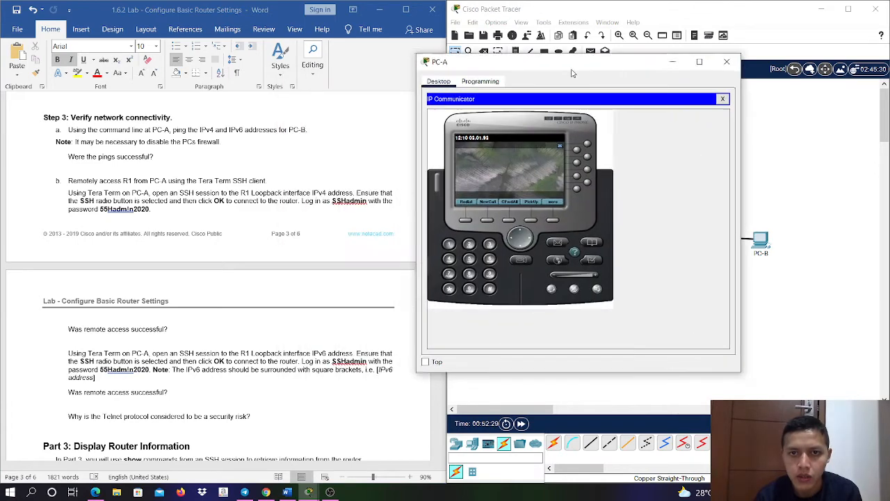
{"action": "left_click", "coordinate": [756, 101]}
{"action": "left_click", "coordinate": [667, 142]}
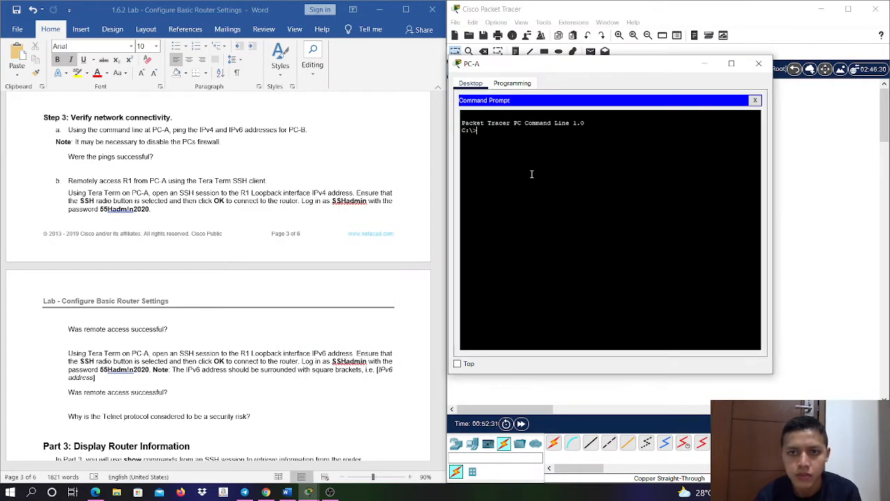
- Bring up the lab's addressing table and ping PC-B's IPv4 address 192.168.0.10 from PC-A
{"action": "scroll", "coordinate": [359, 181], "scroll_direction": "up", "scroll_amount": 6}
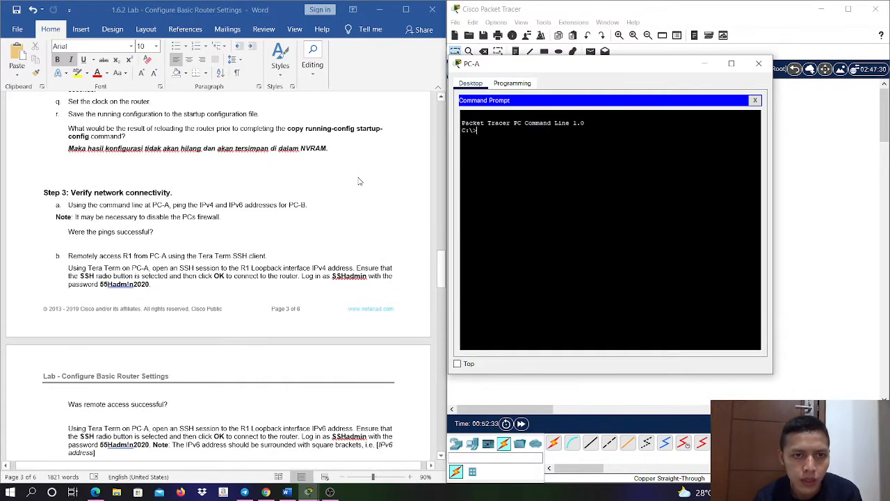
{"action": "left_click", "coordinate": [439, 219]}
{"action": "left_click_drag", "start_coordinate": [440, 220], "coordinate": [446, 129]}
{"action": "left_click", "coordinate": [581, 196]}
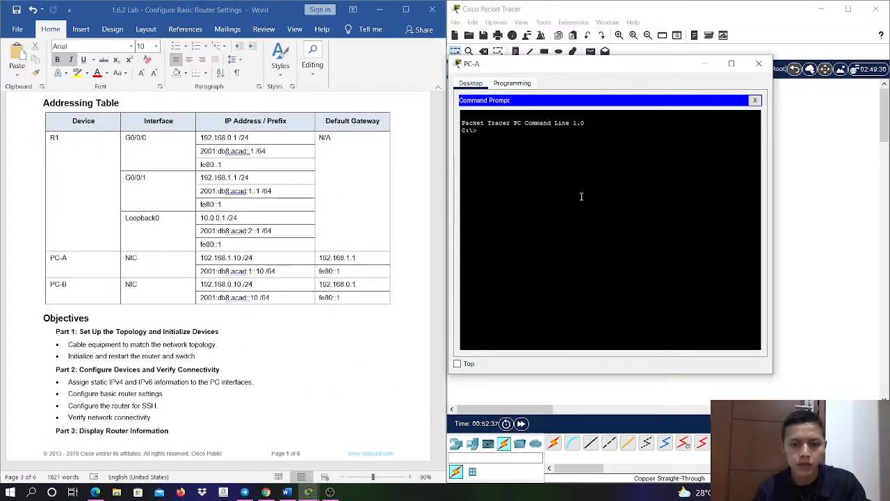
{"action": "type", "text": "ping 192.16"}
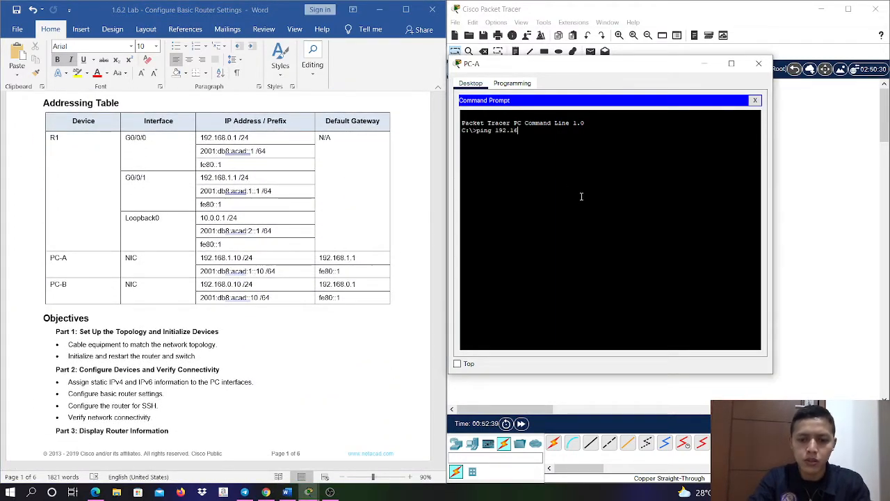
{"action": "type", "text": "8.0.10"}
{"action": "key", "text": "Return"}
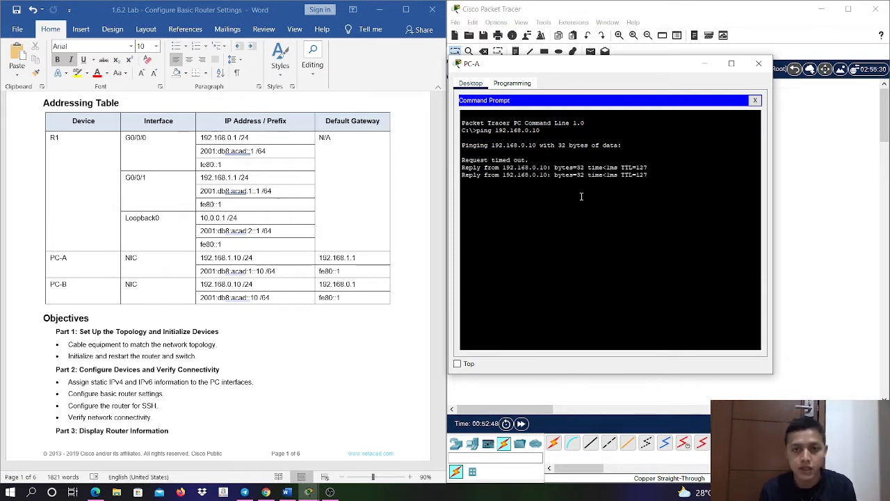
- Ping PC-B's IPv6 address 2001:db8:acad::10 from PC-A
{"action": "type", "text": "pin"}
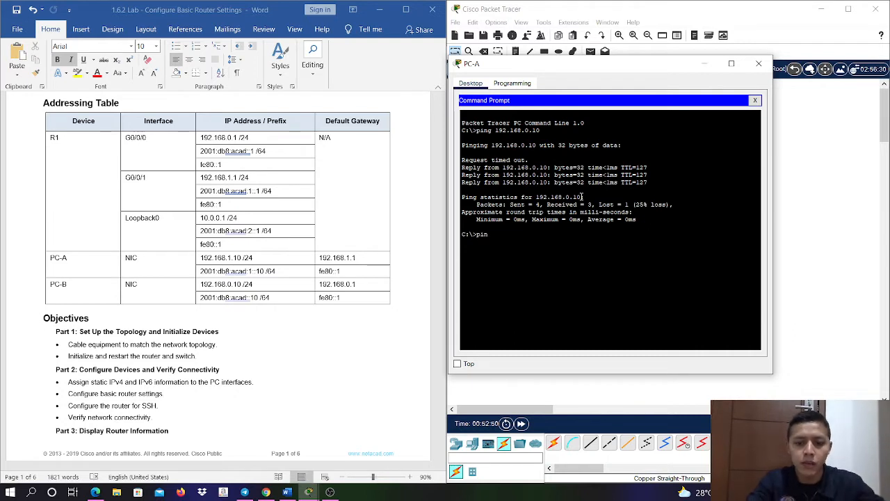
{"action": "type", "text": "g 2001:"}
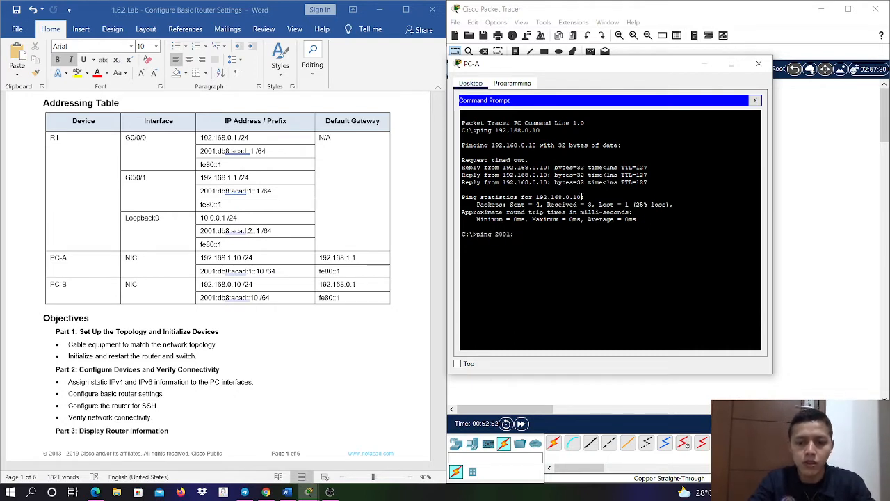
{"action": "type", "text": "db8:acad"}
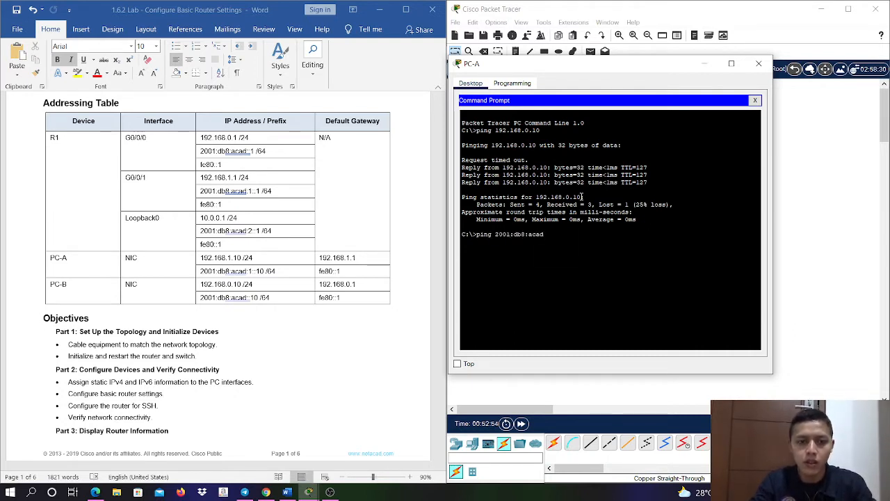
{"action": "type", "text": "::10"}
{"action": "key", "text": "Return"}
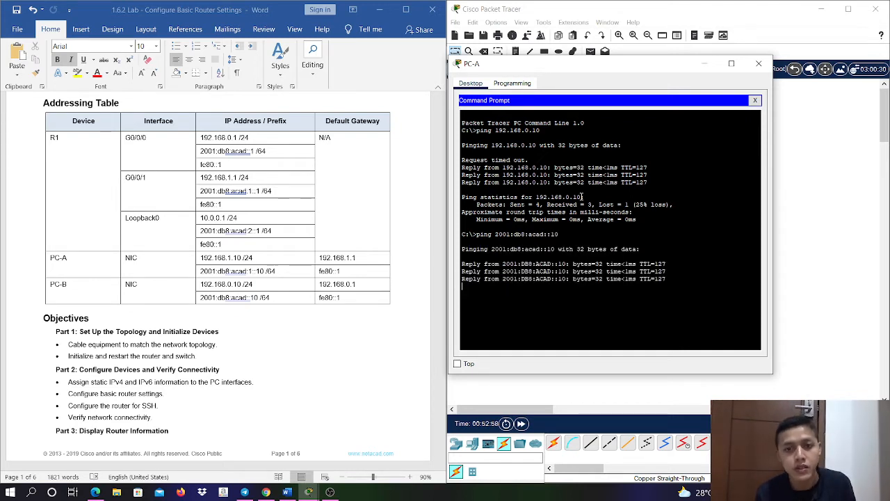
- Answer "Were the pings successful?" in the lab document with "Ya berhasil" in bold italic
{"action": "scroll", "coordinate": [353, 257], "scroll_direction": "down", "scroll_amount": 20}
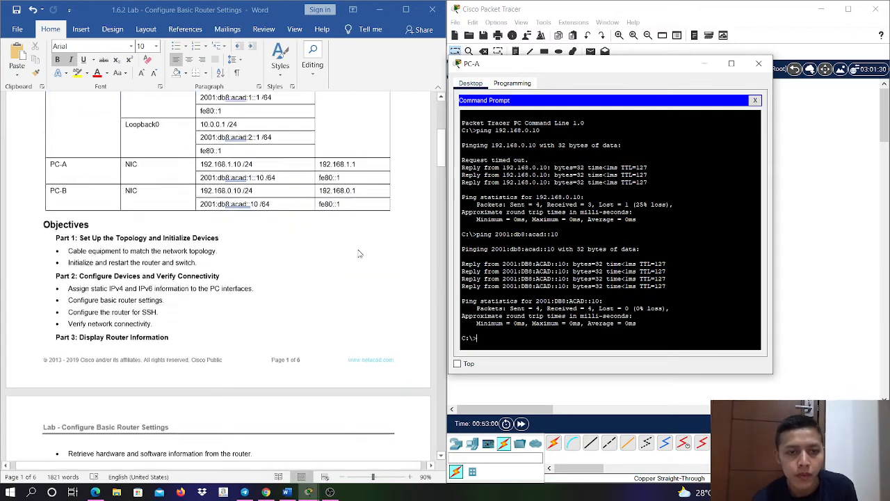
{"action": "scroll", "coordinate": [352, 256], "scroll_direction": "down", "scroll_amount": 9}
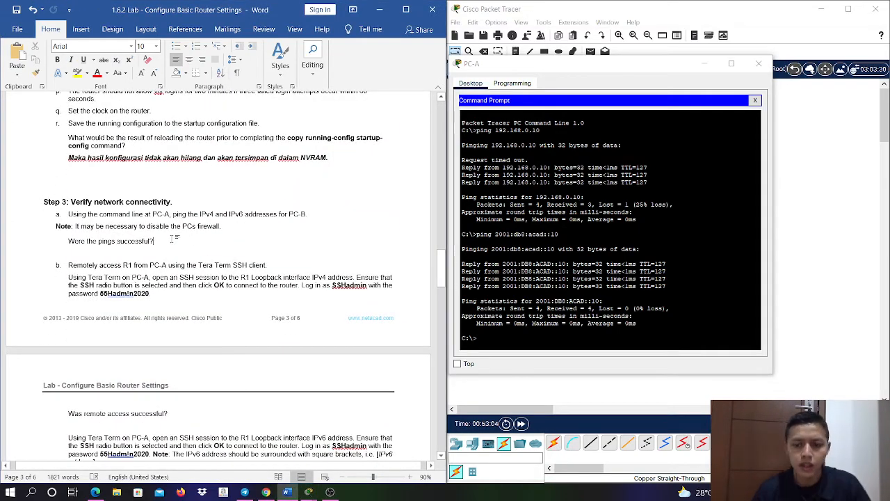
{"action": "key", "text": "Return"}
{"action": "type", "text": "Ya berhasil"}
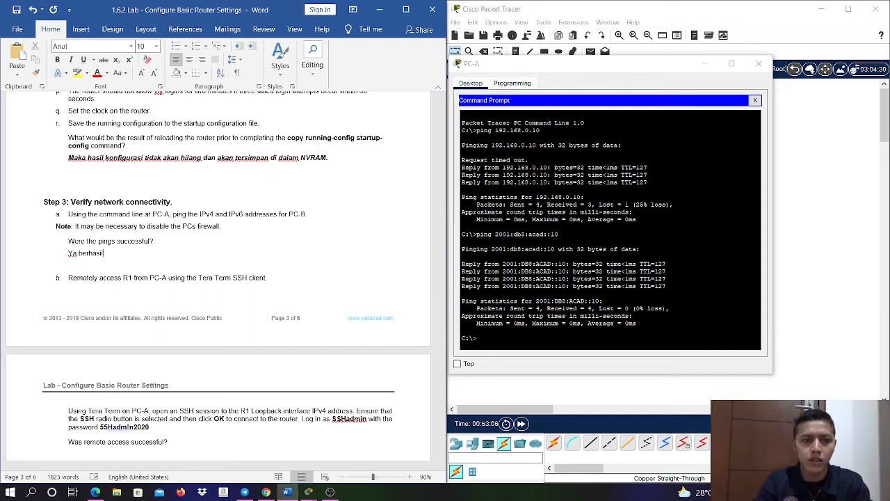
{"action": "left_click_drag", "start_coordinate": [104, 254], "coordinate": [62, 257]}
{"action": "key", "text": "ctrl+i"}
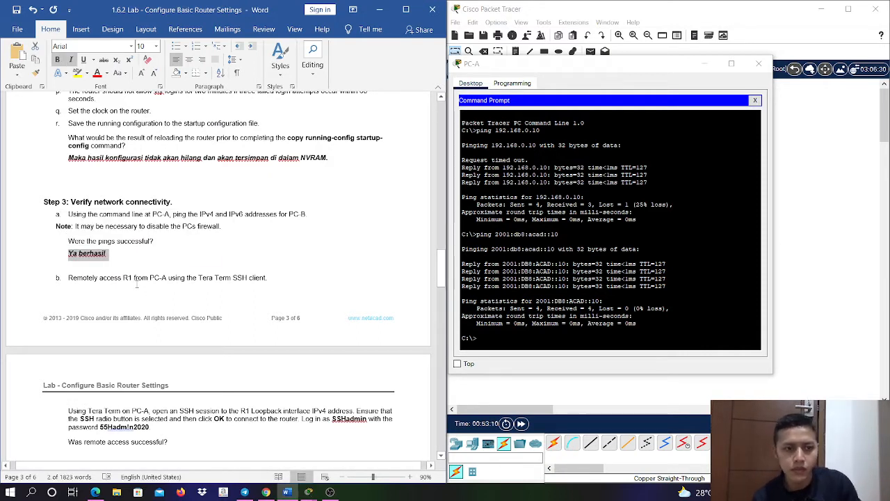
{"action": "left_click", "coordinate": [134, 277]}
- Close PC-A's Command Prompt and open its Telnet / SSH Client
{"action": "scroll", "coordinate": [240, 283], "scroll_direction": "down", "scroll_amount": 3}
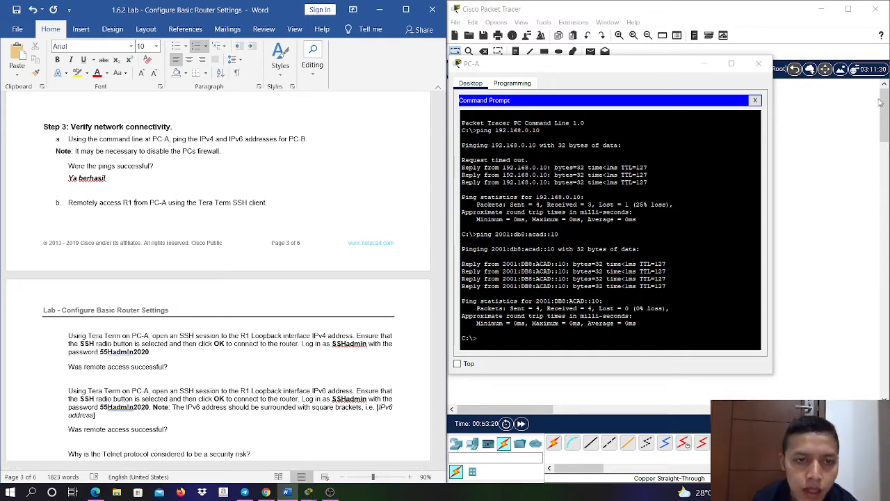
{"action": "left_click", "coordinate": [754, 100]}
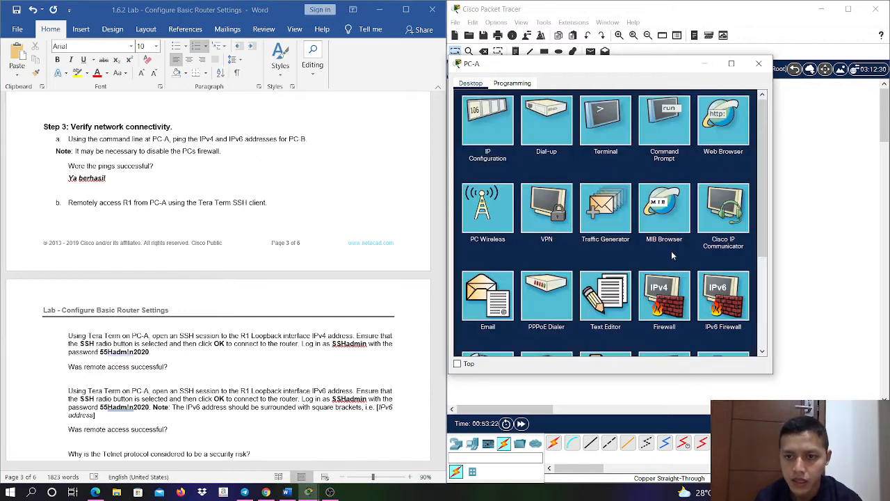
{"action": "scroll", "coordinate": [673, 271], "scroll_direction": "down", "scroll_amount": 2}
{"action": "left_click", "coordinate": [676, 288]}
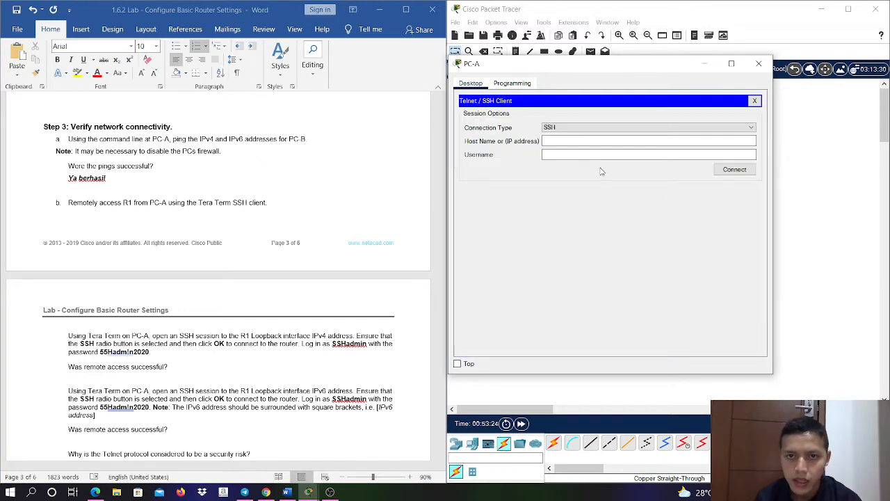
- Open an SSH session to R1's loopback address 10.0.0.1 as SSHadmin and enter the account password
{"action": "left_click", "coordinate": [595, 141]}
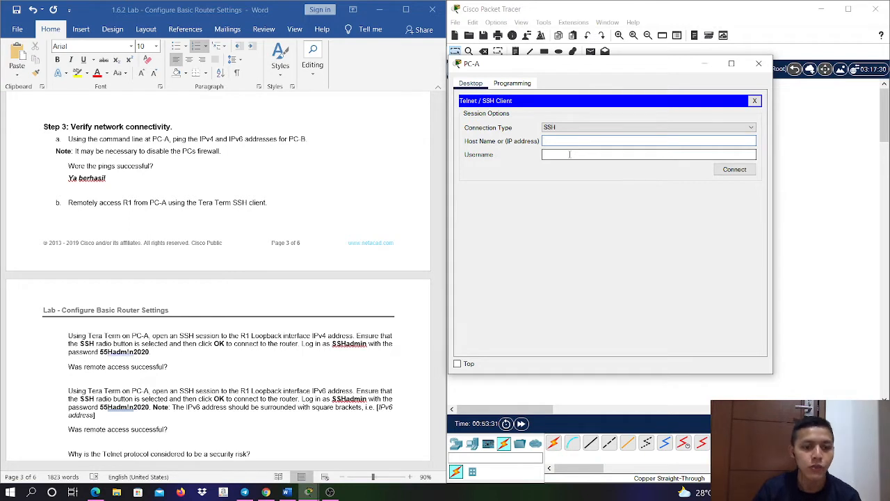
{"action": "type", "text": "0"}
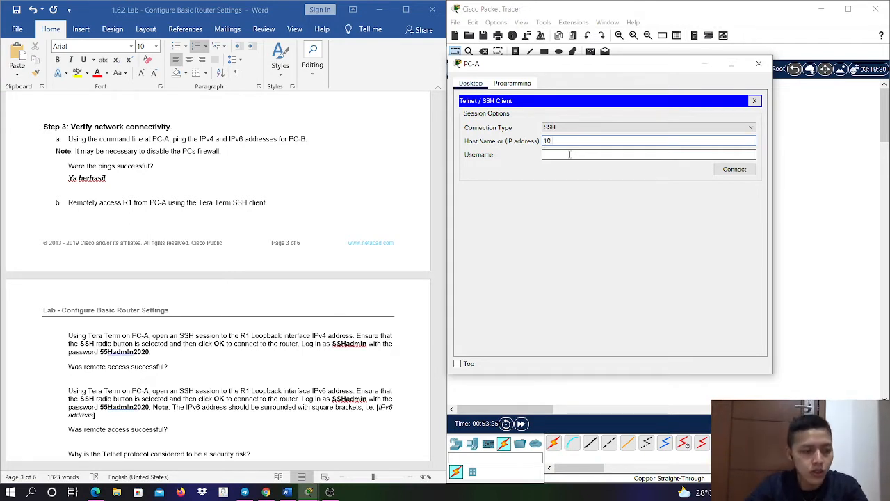
{"action": "type", "text": ".0.0.1"}
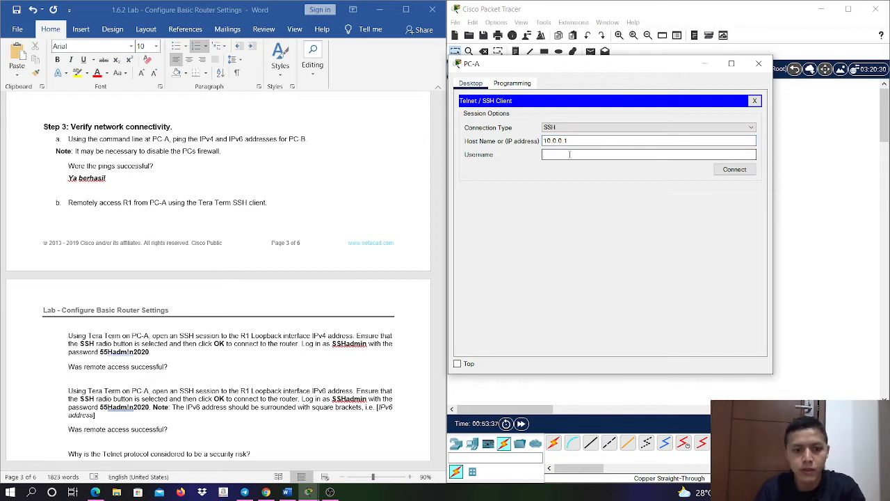
{"action": "type", "text": "SSHa"}
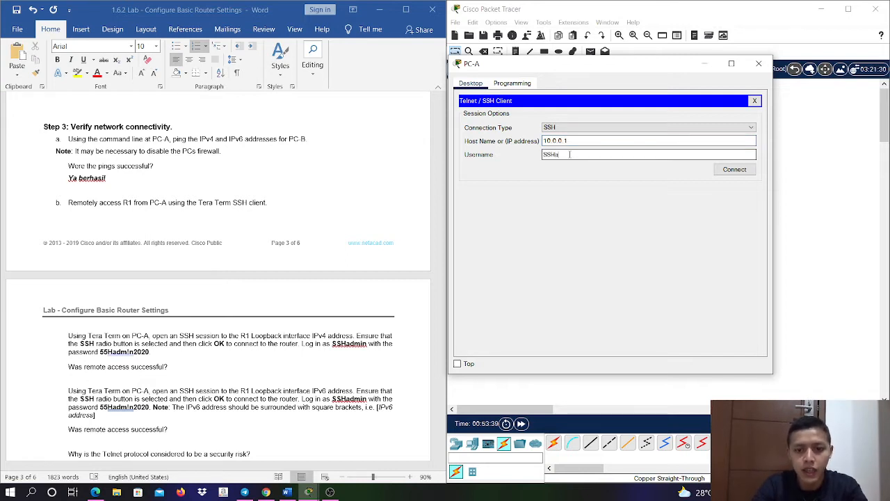
{"action": "type", "text": "dmin"}
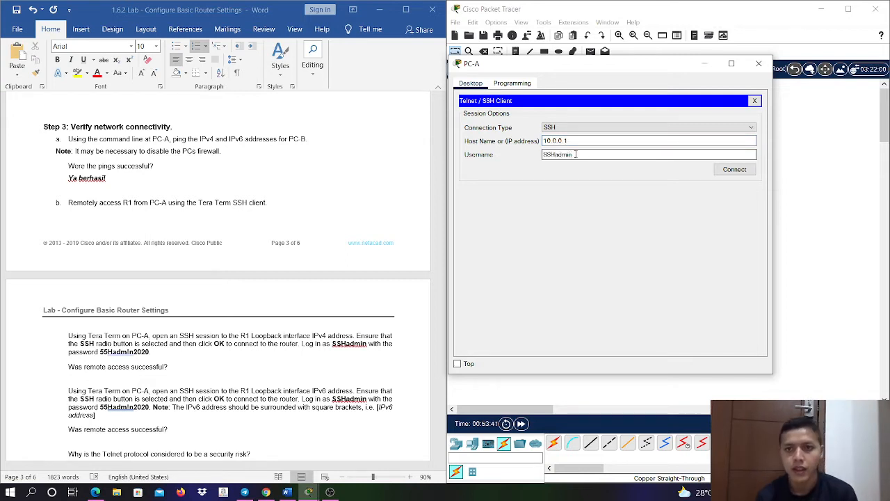
{"action": "left_click", "coordinate": [751, 170]}
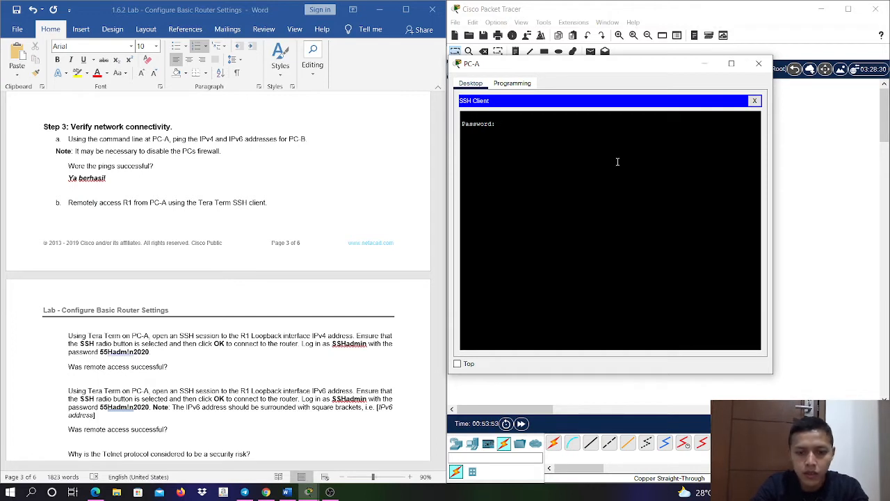
{"action": "key", "text": "Return"}
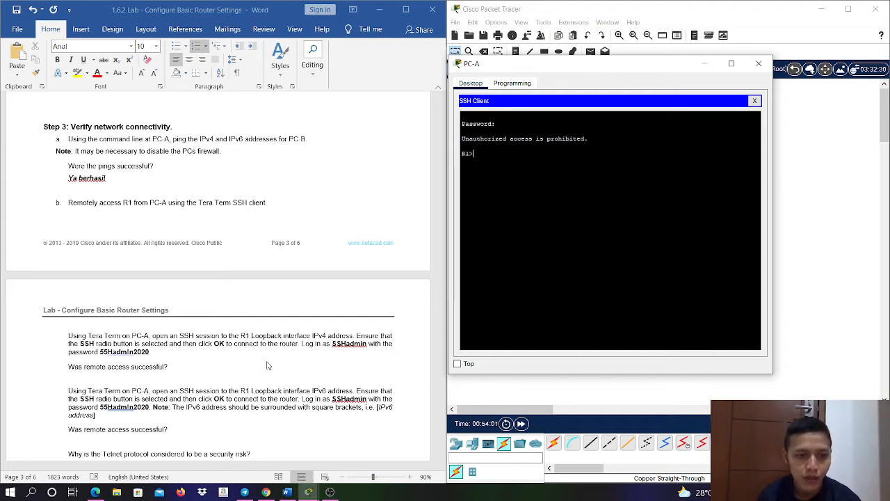
- Answer the remote access question for the IPv4 SSH session with "Ya berhasil" in bold italic
{"action": "left_click", "coordinate": [234, 363]}
{"action": "key", "text": "Return"}
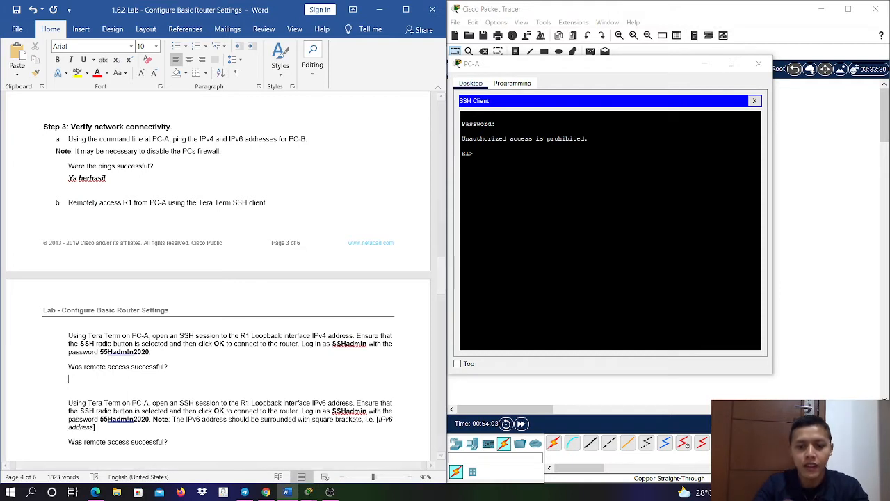
{"action": "key", "text": "ctrl+i"}
{"action": "type", "text": "Ya berhasil"}
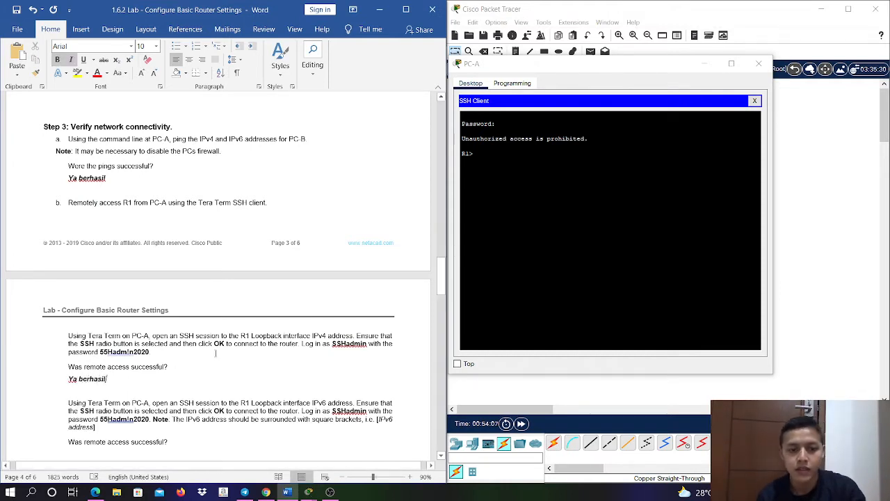
- Request privileged EXEC mode in the R1 SSH session with ena, look up the password in the lab's Step 2, and enter it
{"action": "left_click", "coordinate": [491, 166]}
{"action": "type", "text": "en"}
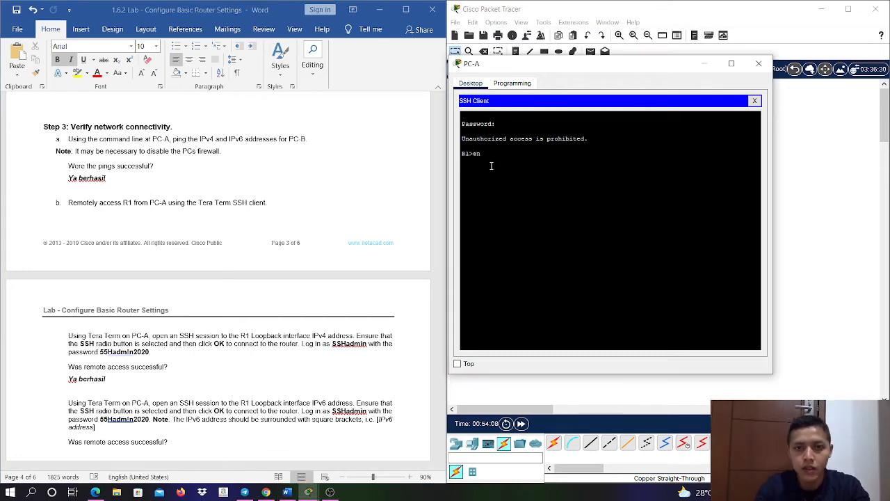
{"action": "type", "text": "a"}
{"action": "key", "text": "Return"}
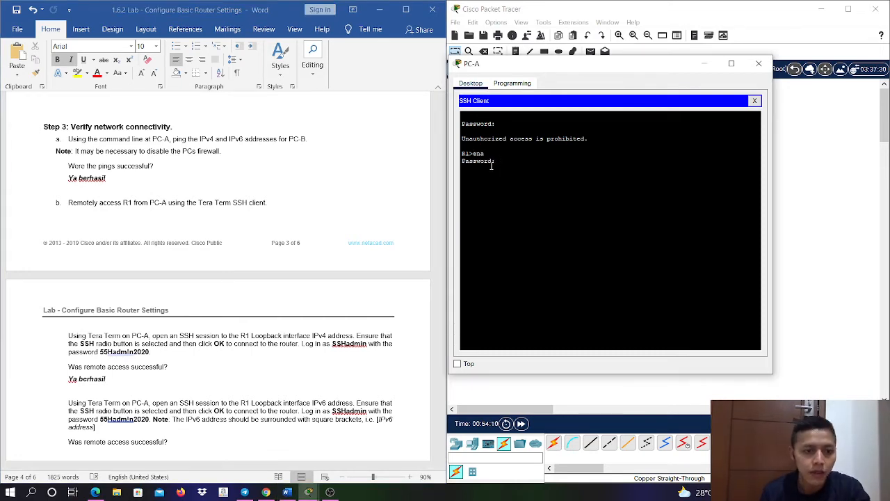
{"action": "scroll", "coordinate": [325, 277], "scroll_direction": "down", "scroll_amount": 3}
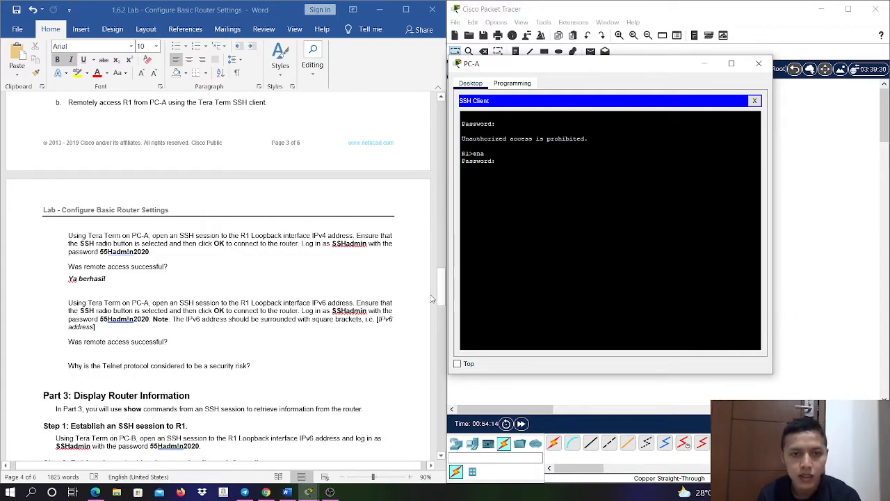
{"action": "left_click_drag", "start_coordinate": [443, 306], "coordinate": [441, 253]}
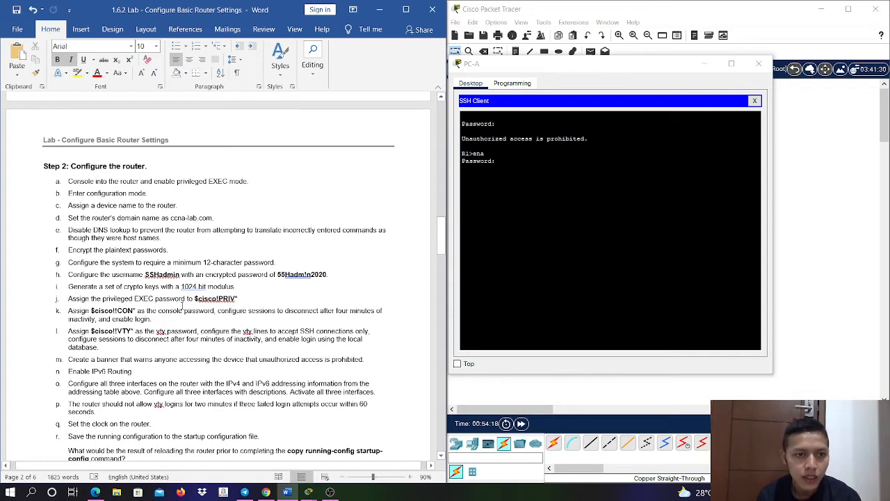
{"action": "left_click", "coordinate": [530, 168]}
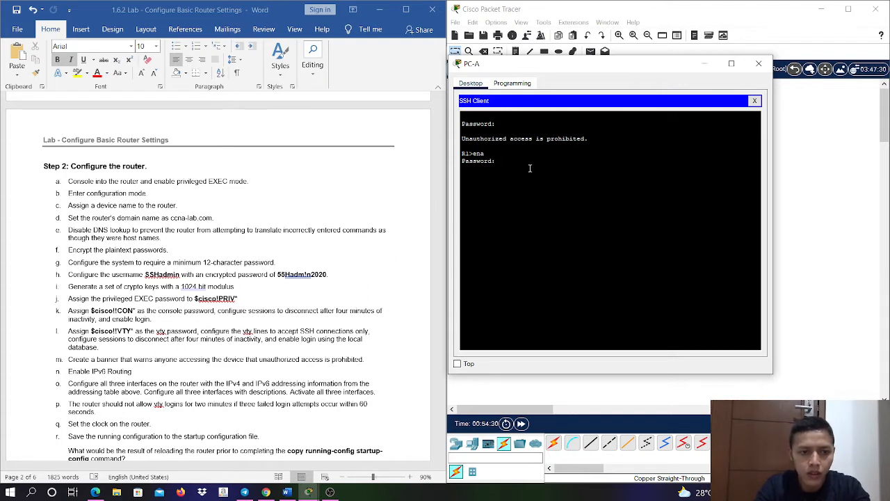
{"action": "key", "text": "Return"}
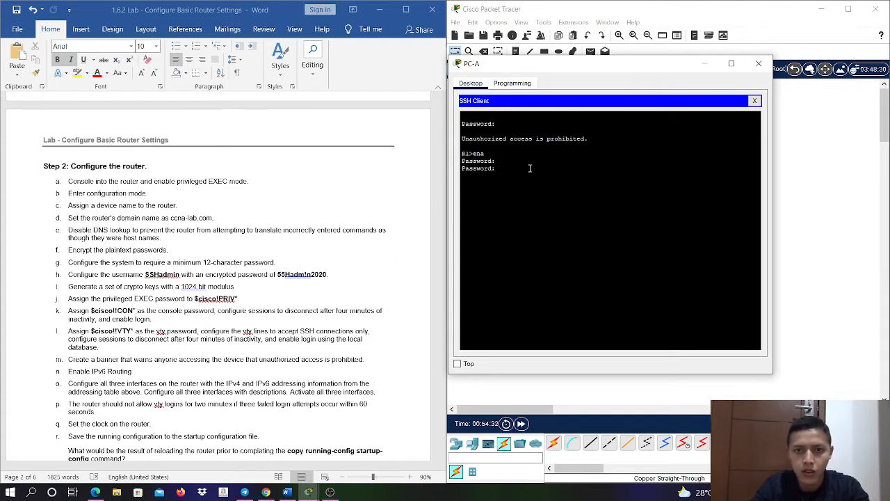
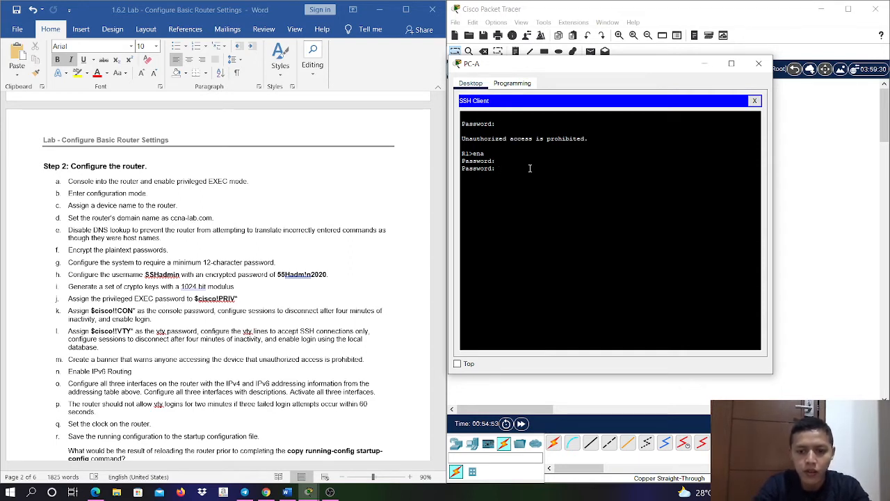
- Submit the privileged EXEC password in the R1 SSH session
{"action": "key", "text": "Return"}
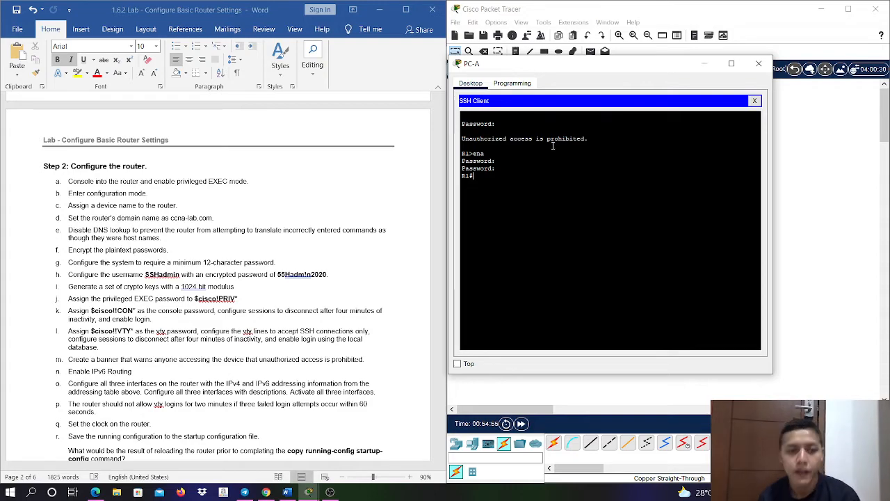
- Answer the remote access question for the IPv6 SSH session with "Ya berhasil" in bold italic
{"action": "scroll", "coordinate": [244, 320], "scroll_direction": "down", "scroll_amount": 15}
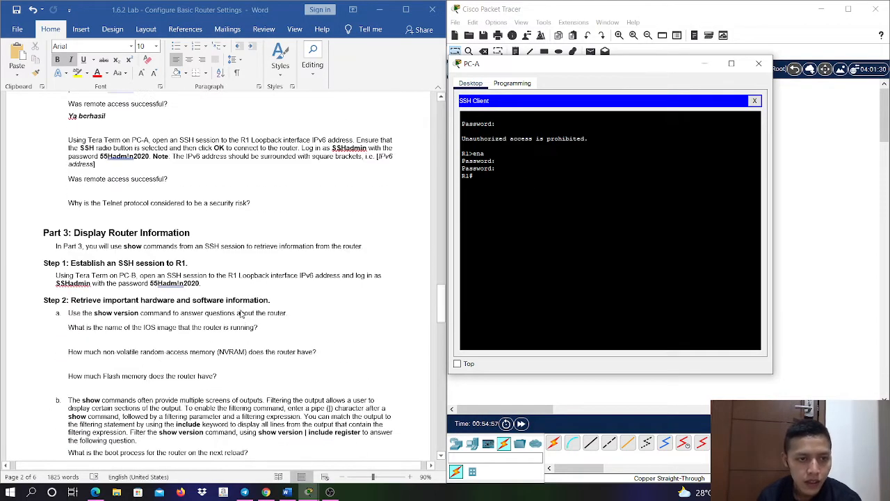
{"action": "scroll", "coordinate": [243, 312], "scroll_direction": "down", "scroll_amount": 6}
{"action": "scroll", "coordinate": [242, 312], "scroll_direction": "up", "scroll_amount": 7}
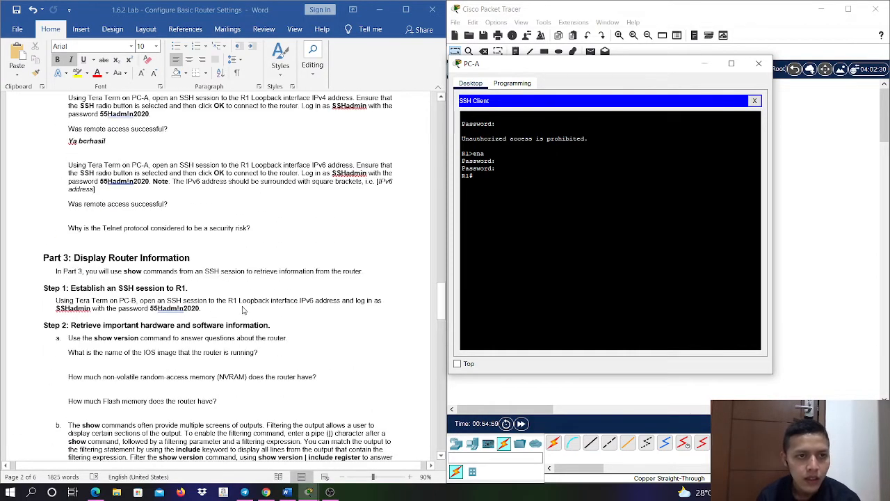
{"action": "scroll", "coordinate": [242, 311], "scroll_direction": "up", "scroll_amount": 4}
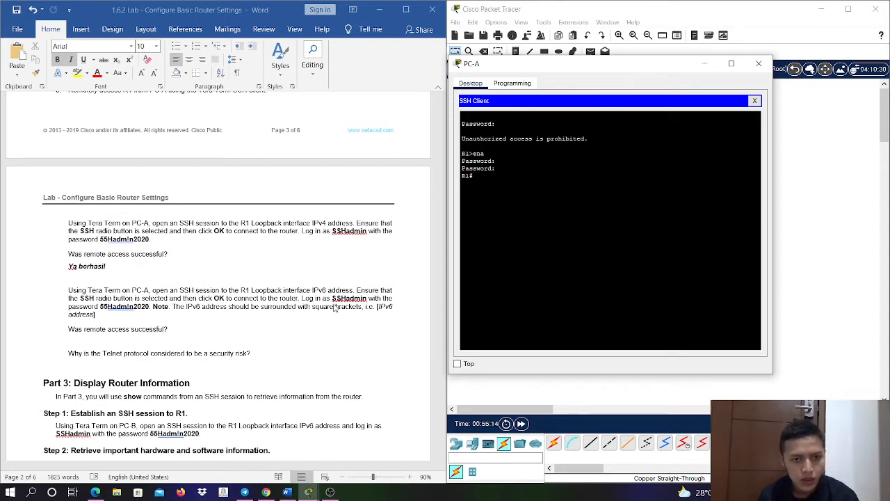
{"action": "left_click", "coordinate": [174, 336]}
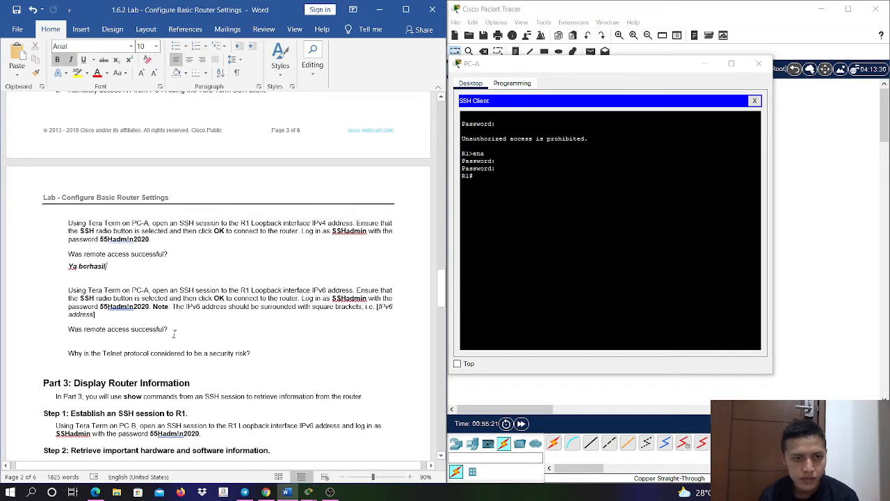
{"action": "key", "text": "Return"}
{"action": "type", "text": "Ya"}
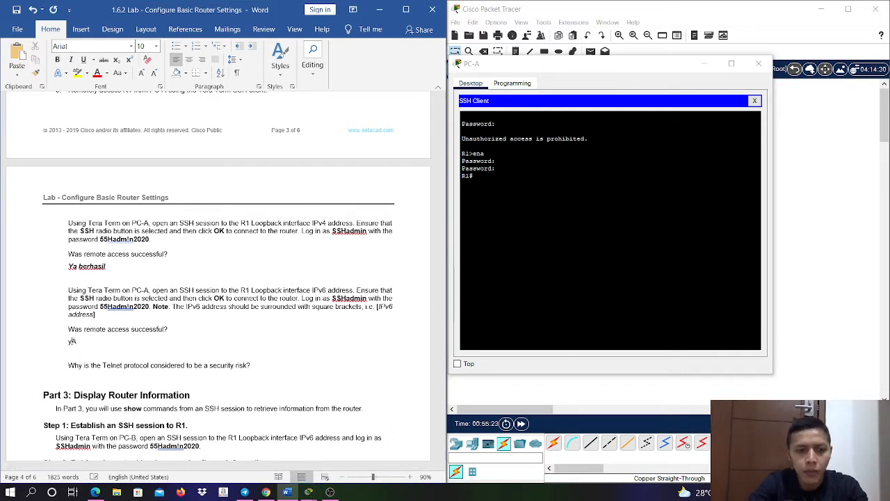
{"action": "key", "text": "BackSpace"}
{"action": "key", "text": "BackSpace"}
{"action": "key", "text": "ctrl+b"}
{"action": "key", "text": "ctrl+i"}
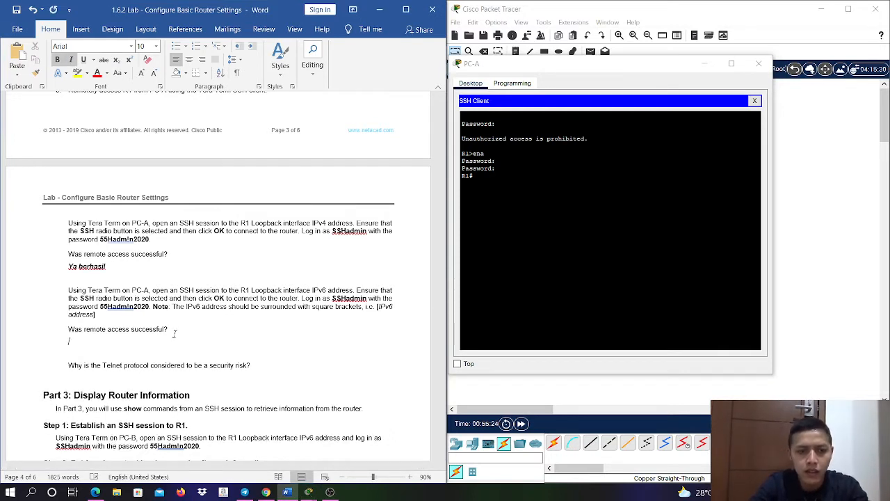
{"action": "type", "text": "Ya ber"}
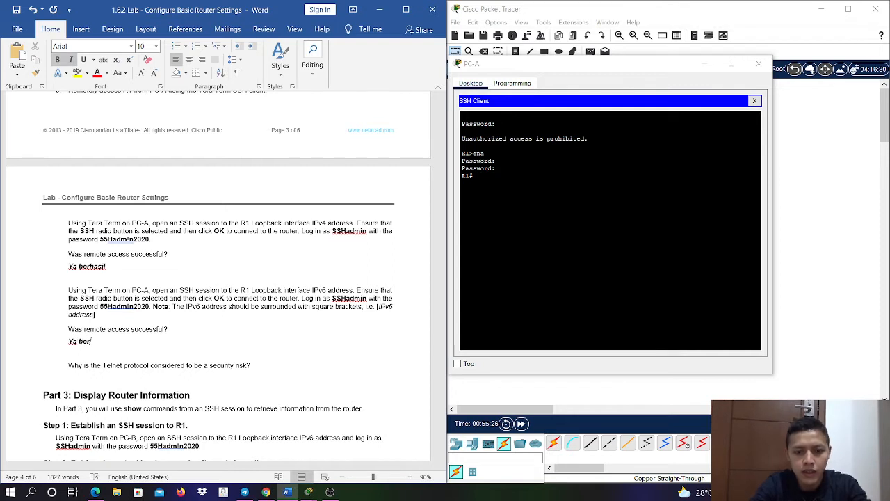
{"action": "type", "text": "hasil"}
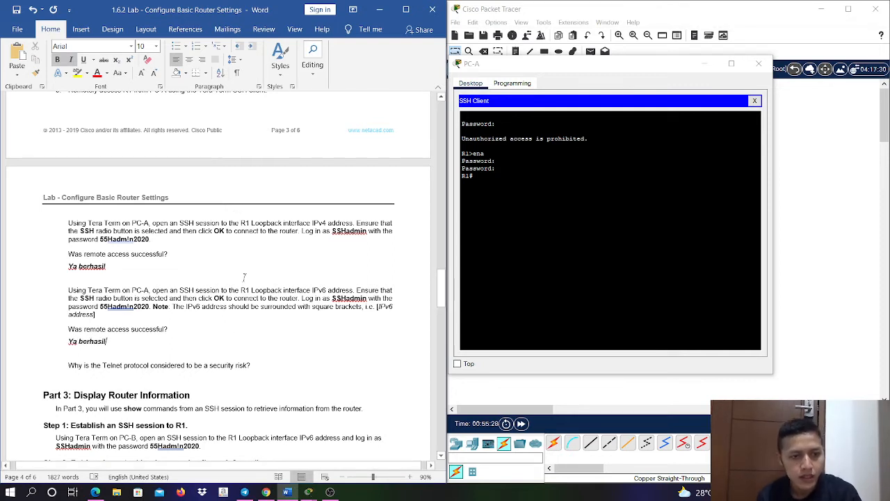
- Answer the Telnet security risk question in bold italic with "Karena telnet tidak mengenkripsikan pesan atau informasi yang terdapat di dalam koneksi tersebut."
{"action": "left_click", "coordinate": [271, 367]}
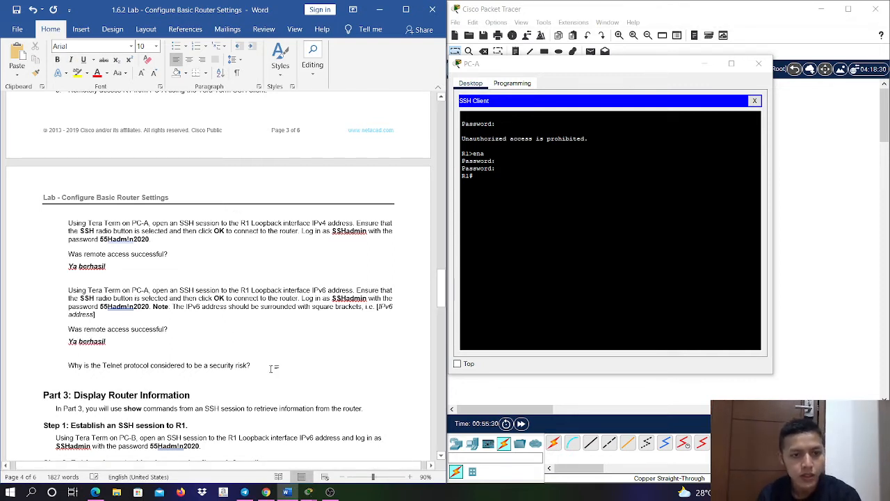
{"action": "key", "text": "Return"}
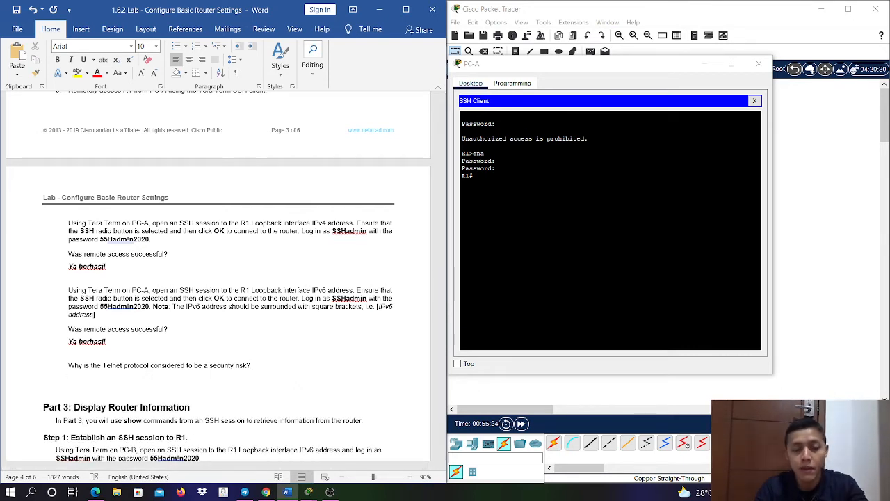
{"action": "type", "text": "Kare"}
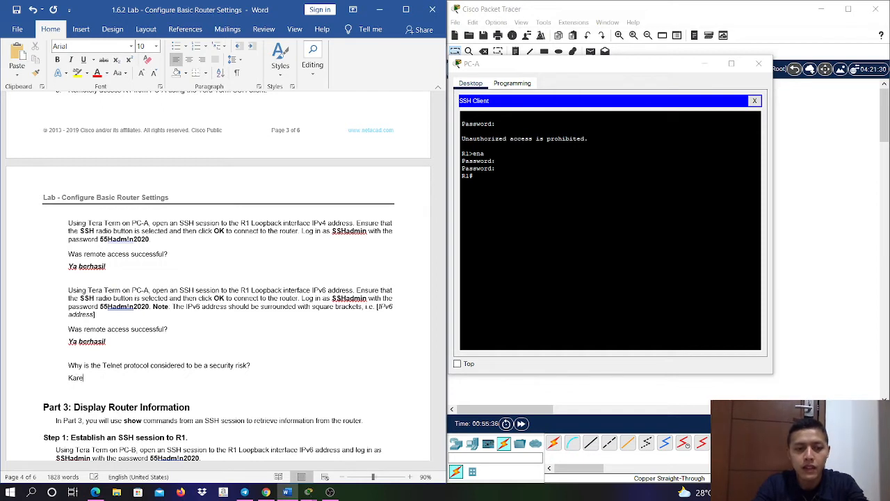
{"action": "key", "text": "BackSpace"}
{"action": "key", "text": "BackSpace"}
{"action": "key", "text": "BackSpace"}
{"action": "key", "text": "BackSpace"}
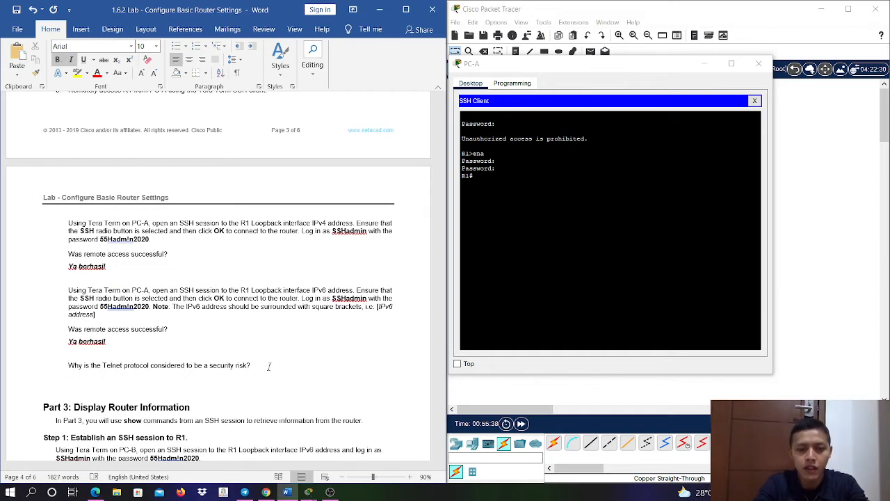
{"action": "type", "text": "Karena"}
{"action": "key", "text": "BackSpace"}
{"action": "key", "text": "BackSpace"}
{"action": "key", "text": "BackSpace"}
{"action": "key", "text": "BackSpace"}
{"action": "key", "text": "BackSpace"}
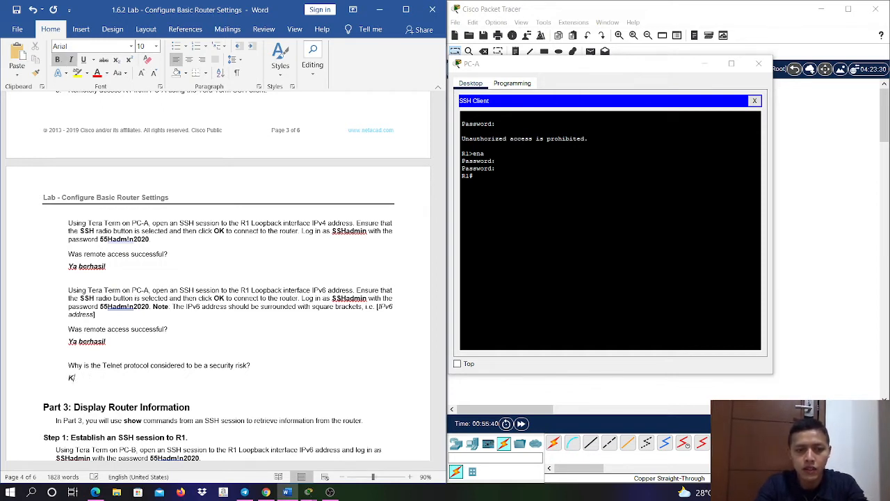
{"action": "type", "text": "arena telnet tidak meng"}
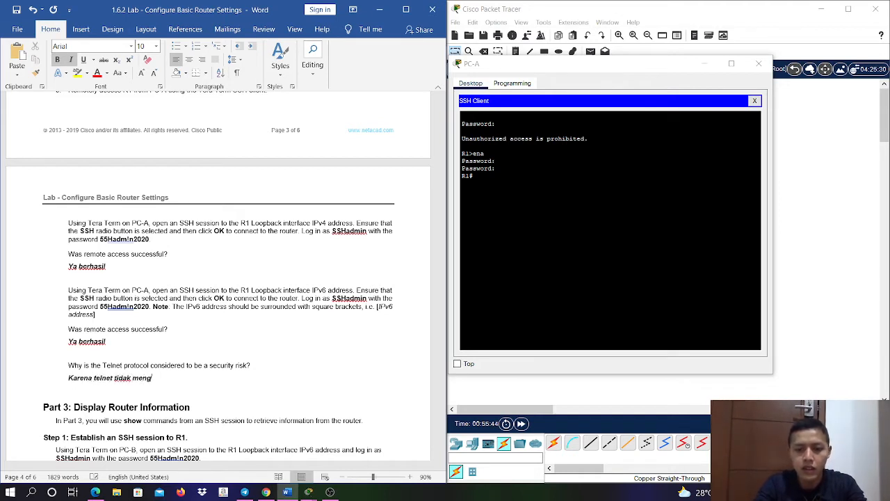
{"action": "type", "text": "ens"}
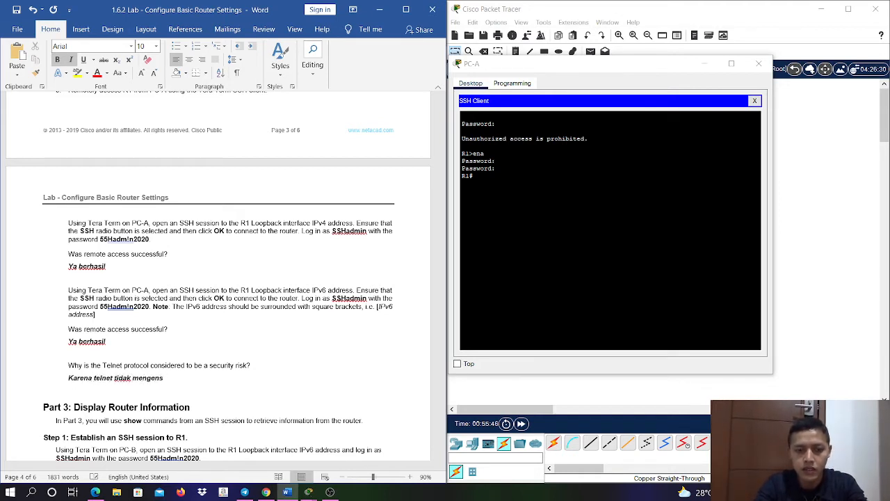
{"action": "key", "text": "BackSpace"}
{"action": "type", "text": "kripsi"}
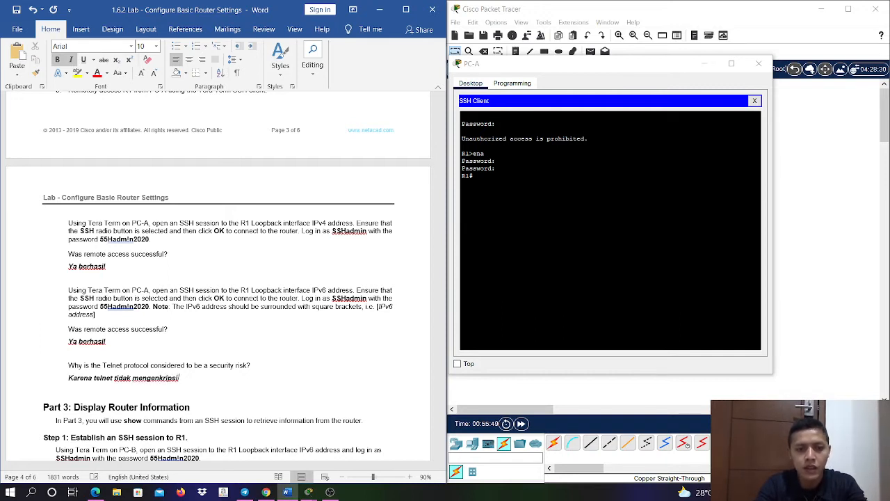
{"action": "type", "text": "kan"}
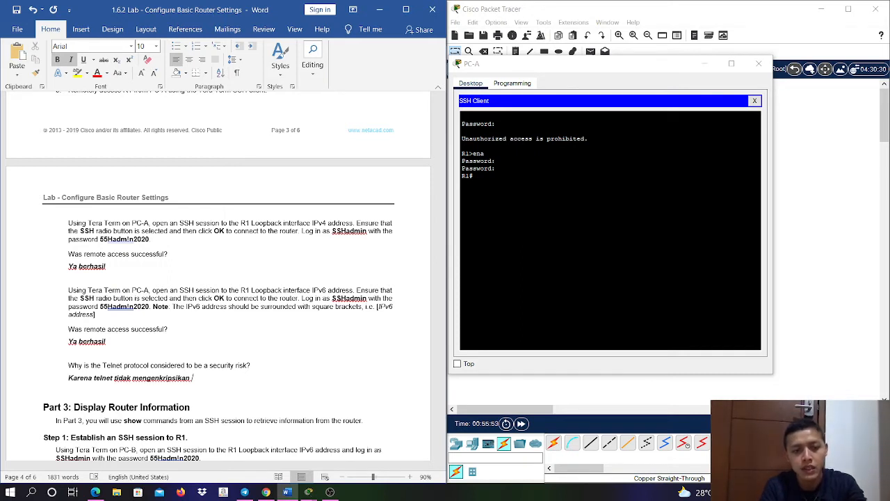
{"action": "type", "text": " pesan"}
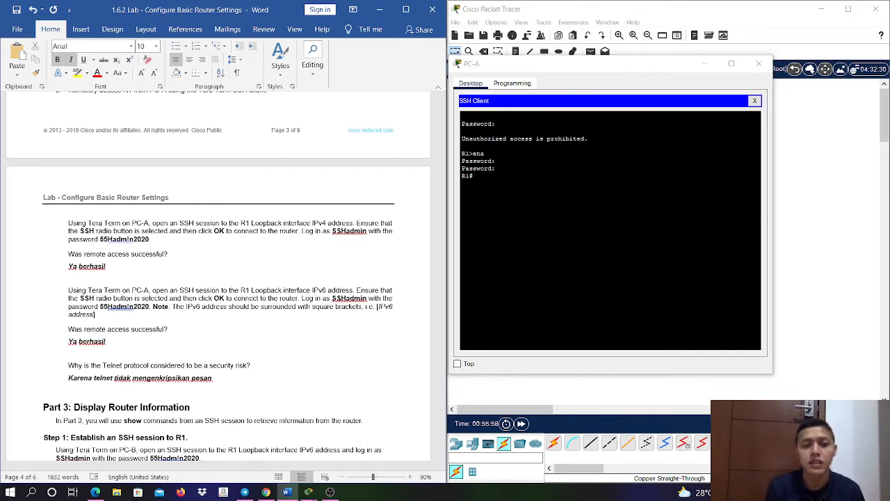
{"action": "type", "text": " at"}
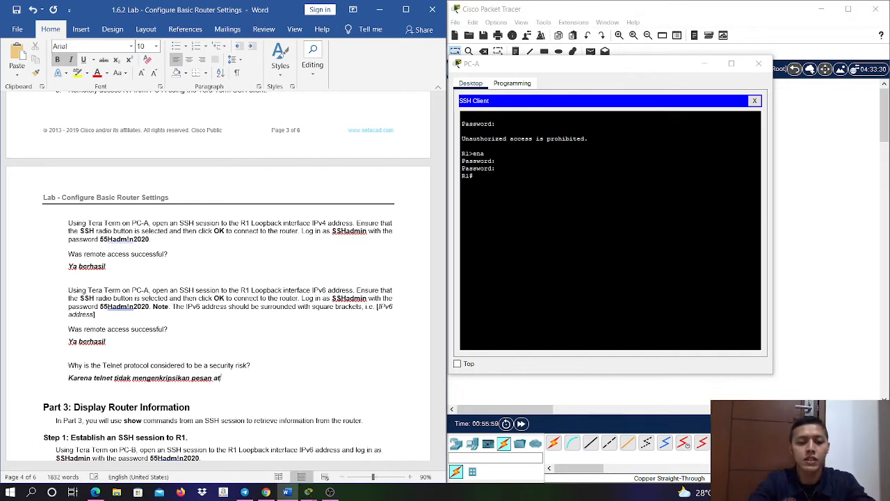
{"action": "type", "text": "au informasi "}
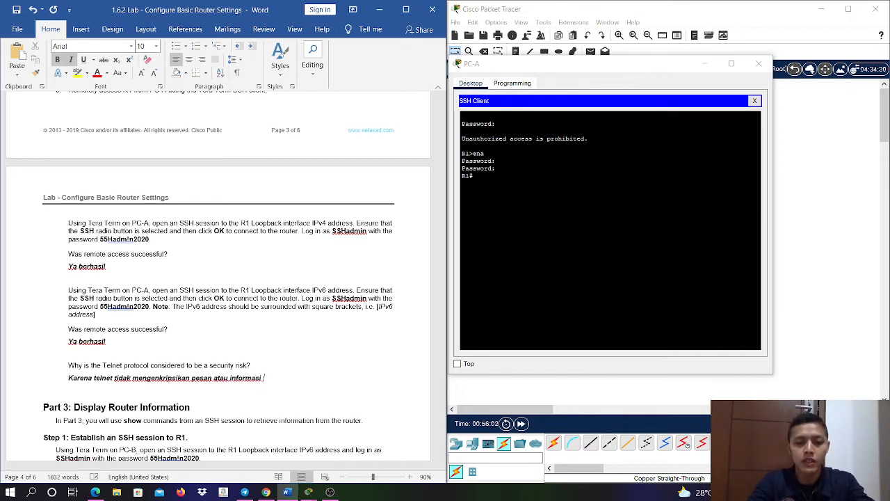
{"action": "type", "text": "yang terdapat di"}
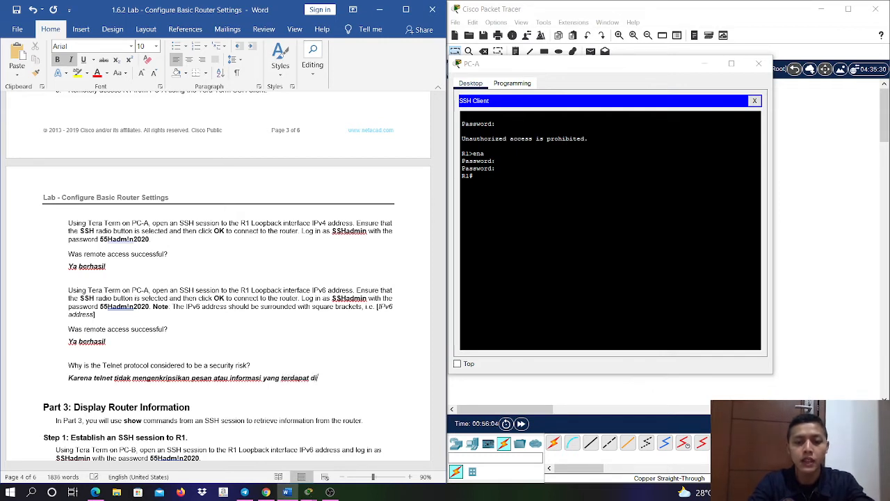
{"action": "type", "text": " dalamnya"}
{"action": "key", "text": "BackSpace"}
{"action": "key", "text": "BackSpace"}
{"action": "key", "text": "BackSpace"}
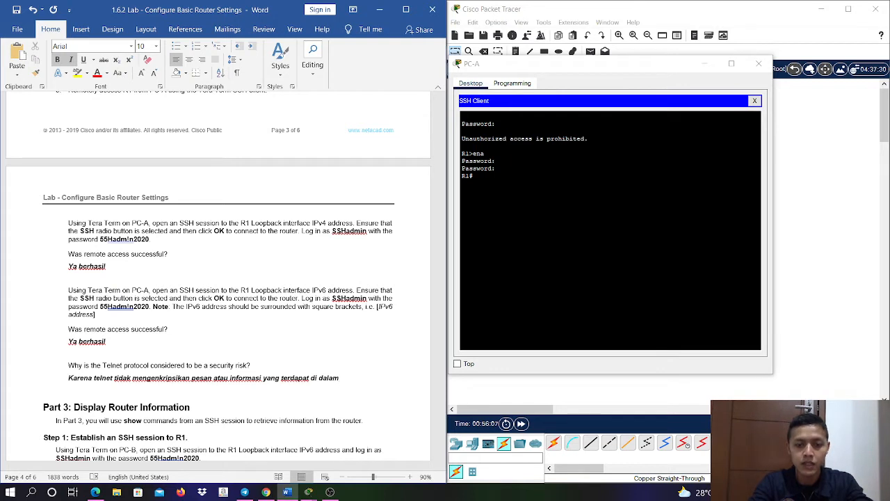
{"action": "type", "text": "kon"}
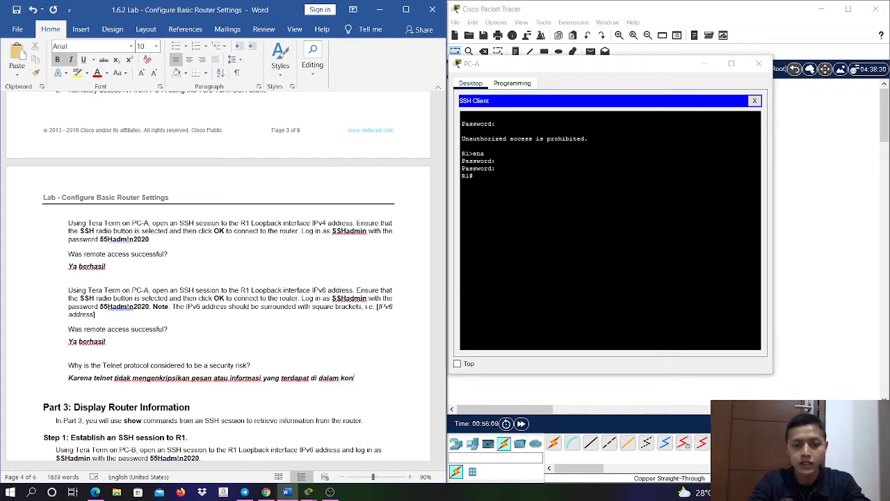
{"action": "type", "text": "eksi te"}
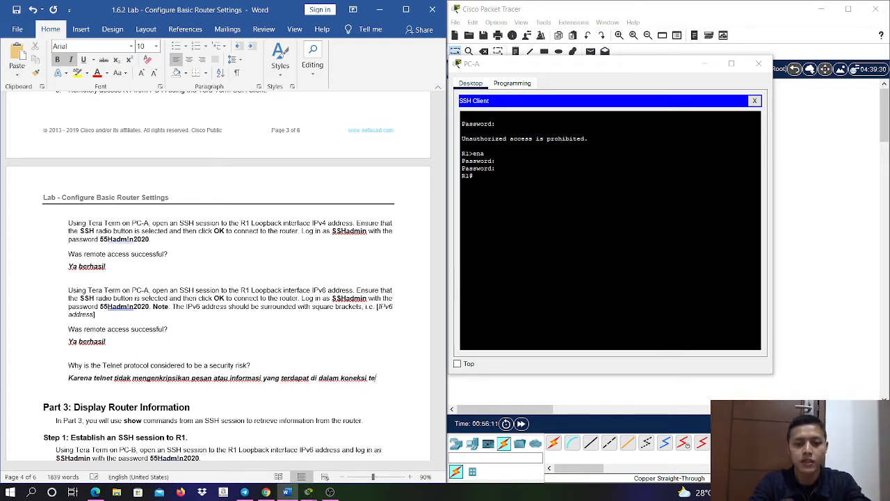
{"action": "type", "text": "rsebut."}
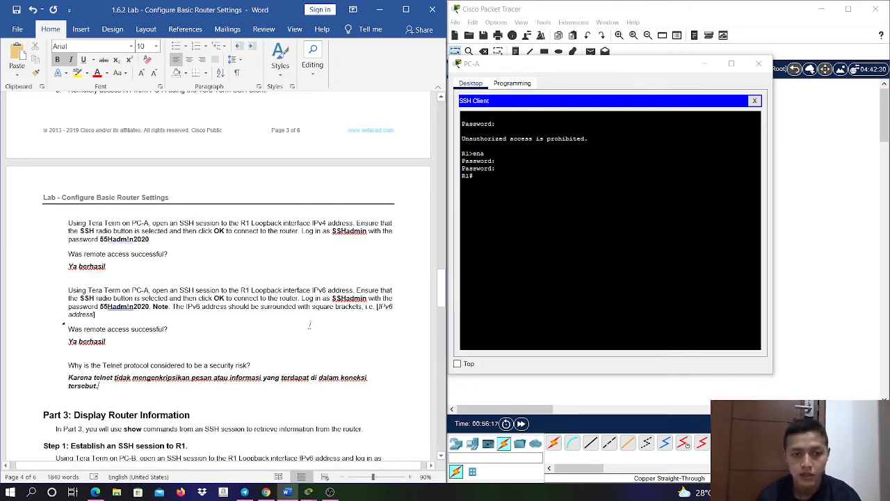
- End PC-A's SSH session to R1 with the exit command
{"action": "scroll", "coordinate": [309, 325], "scroll_direction": "down", "scroll_amount": 2}
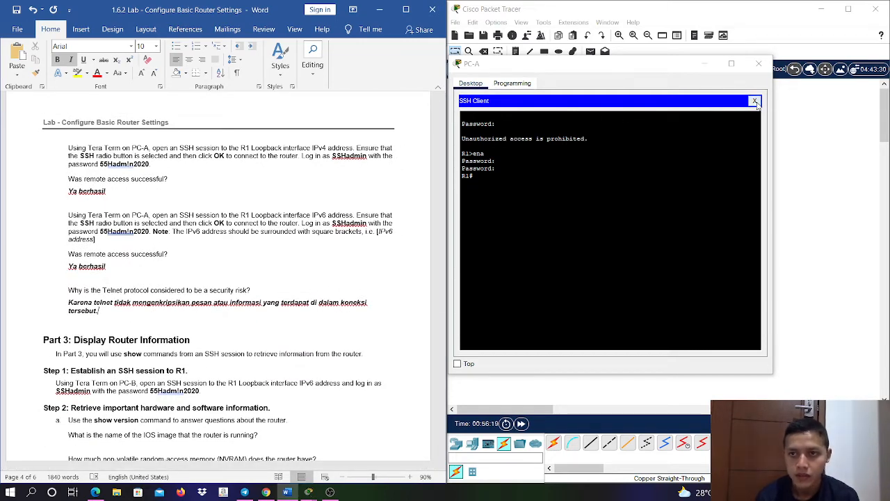
{"action": "left_click", "coordinate": [756, 103]}
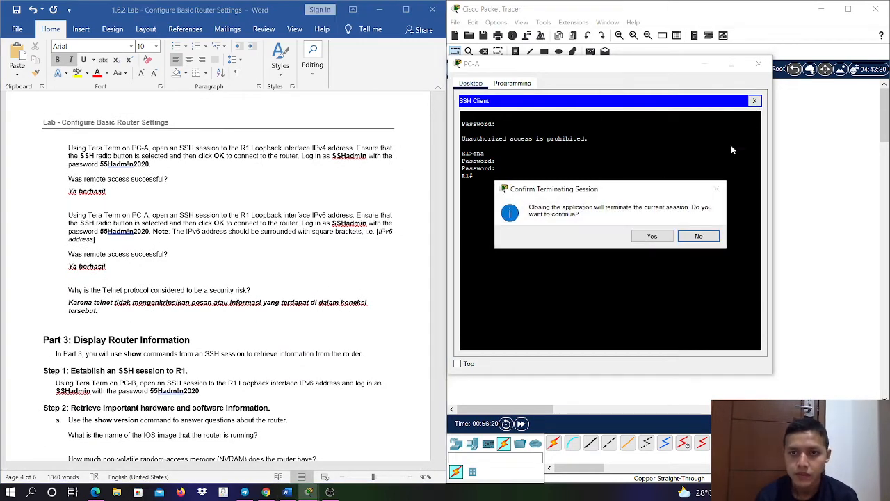
{"action": "left_click", "coordinate": [714, 237]}
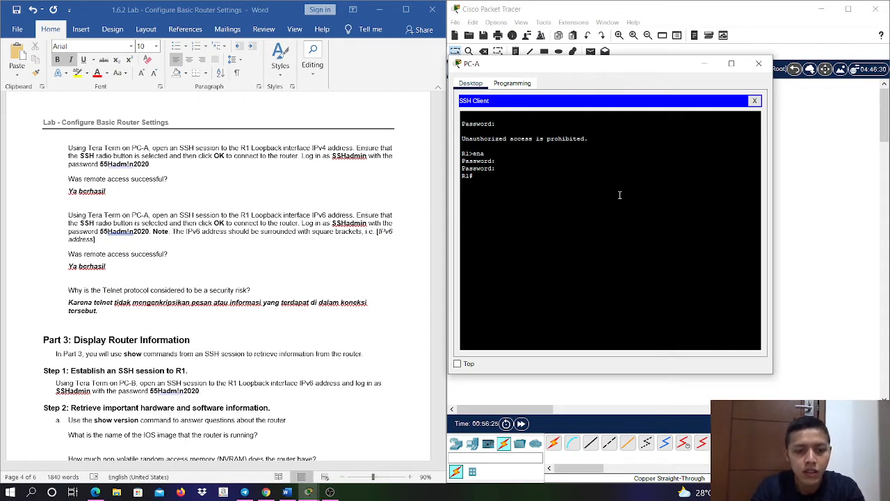
{"action": "type", "text": "exi"}
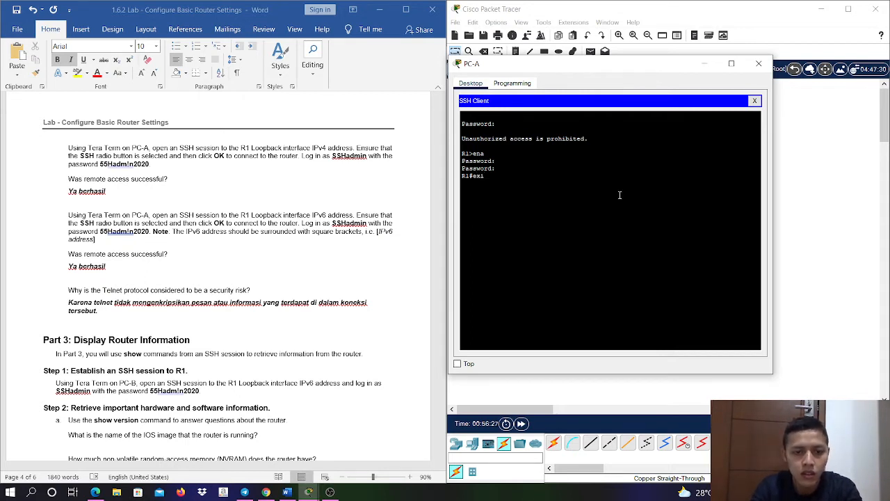
{"action": "type", "text": "t"}
{"action": "key", "text": "Return"}
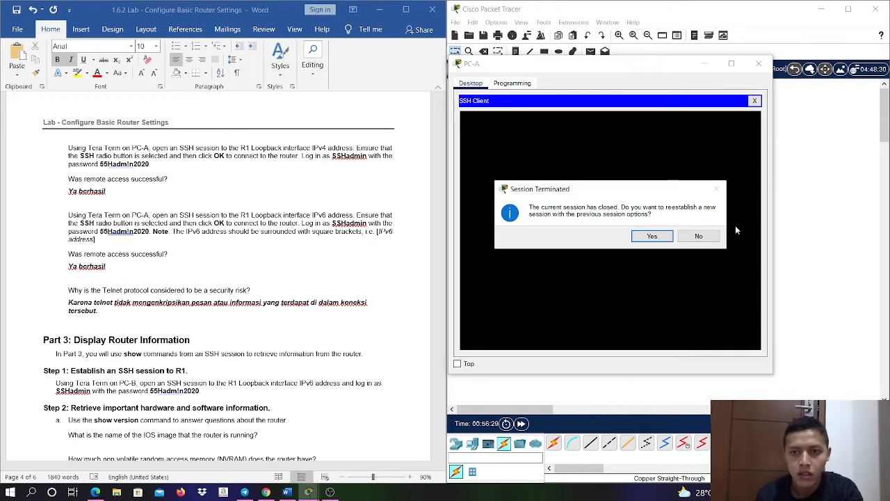
- Reestablish the SSH session with the previous options and terminate it to return to the Telnet / SSH Client's session options
{"action": "left_click", "coordinate": [669, 238]}
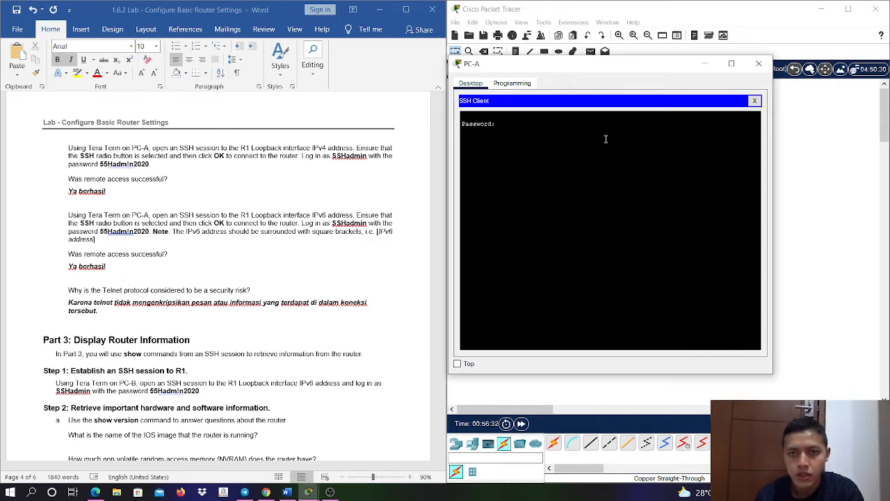
{"action": "left_click", "coordinate": [754, 100]}
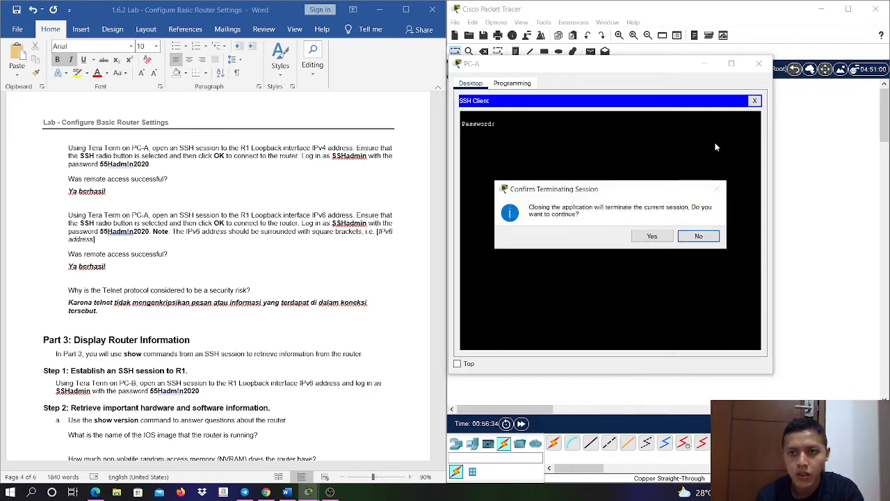
{"action": "left_click", "coordinate": [652, 237]}
{"action": "scroll", "coordinate": [671, 281], "scroll_direction": "down", "scroll_amount": 5}
{"action": "left_click", "coordinate": [658, 232]}
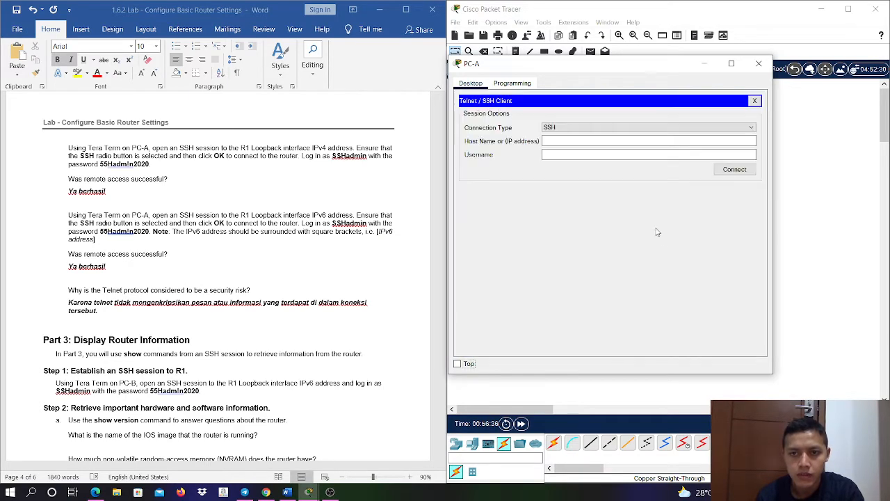
- Try to open an SSH session from PC-A to R1's Loopback0 IPv6 address 2001:db8:acad:2::1 as SSHadmin, and terminate it
{"action": "left_click", "coordinate": [594, 139]}
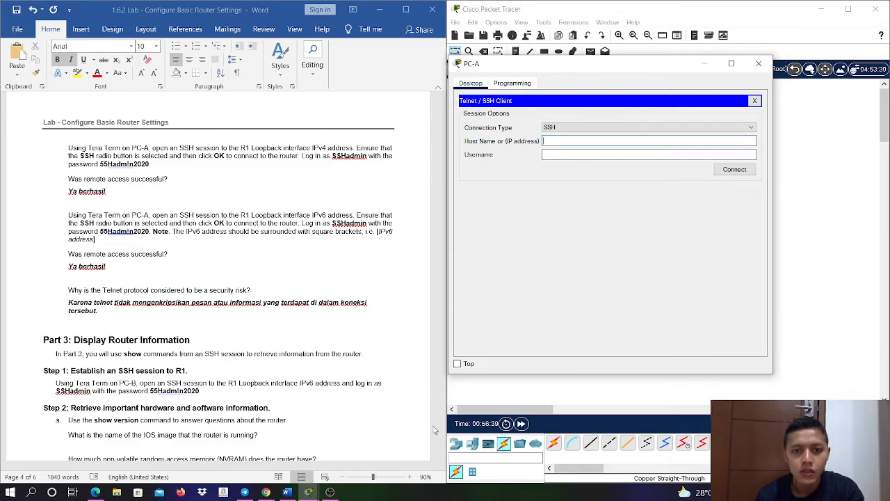
{"action": "scroll", "coordinate": [427, 358], "scroll_direction": "up", "scroll_amount": 4}
{"action": "scroll", "coordinate": [427, 359], "scroll_direction": "up", "scroll_amount": 4}
{"action": "scroll", "coordinate": [427, 358], "scroll_direction": "down", "scroll_amount": 13}
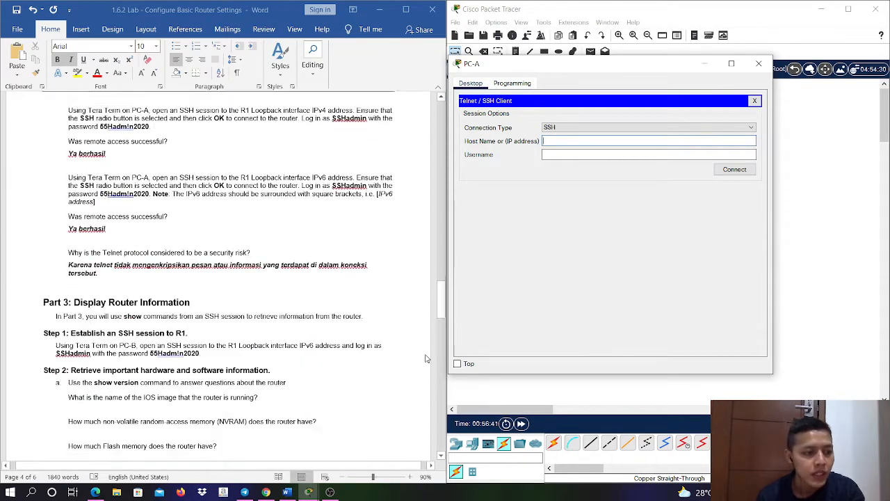
{"action": "scroll", "coordinate": [435, 355], "scroll_direction": "up", "scroll_amount": 1}
{"action": "left_click_drag", "start_coordinate": [442, 311], "coordinate": [441, 98]}
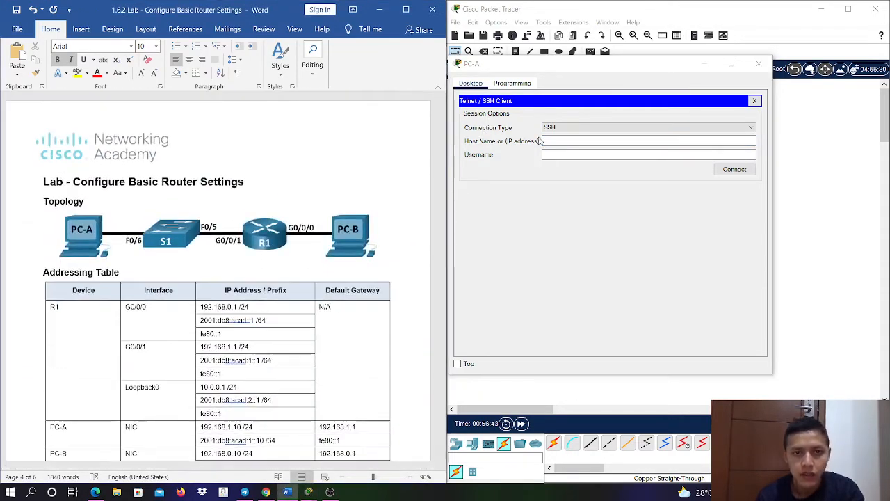
{"action": "type", "text": "2"}
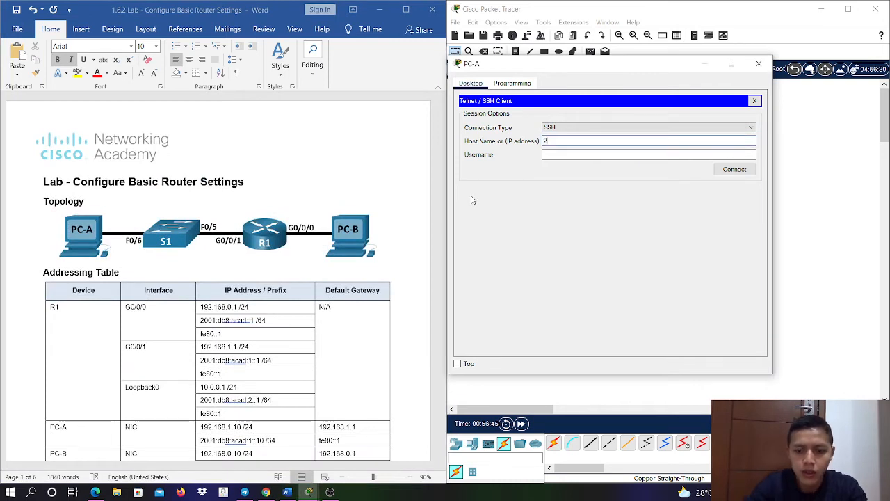
{"action": "type", "text": "001:db8:a"}
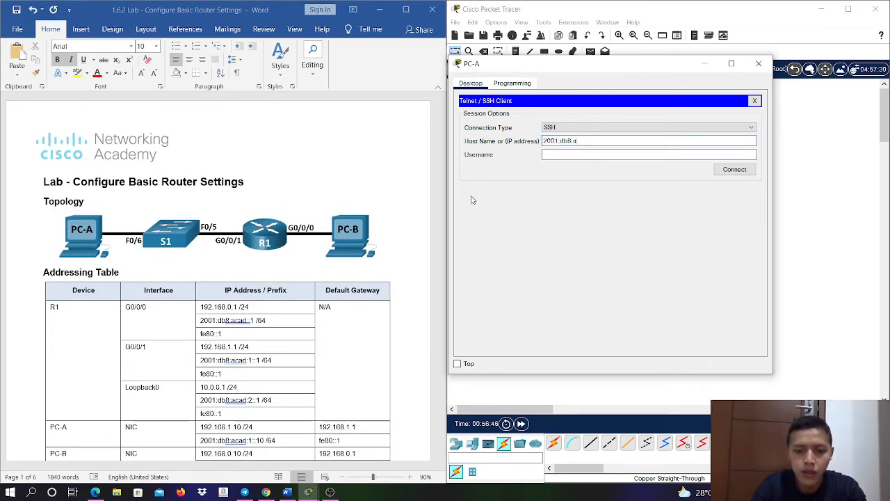
{"action": "type", "text": "cad:2"}
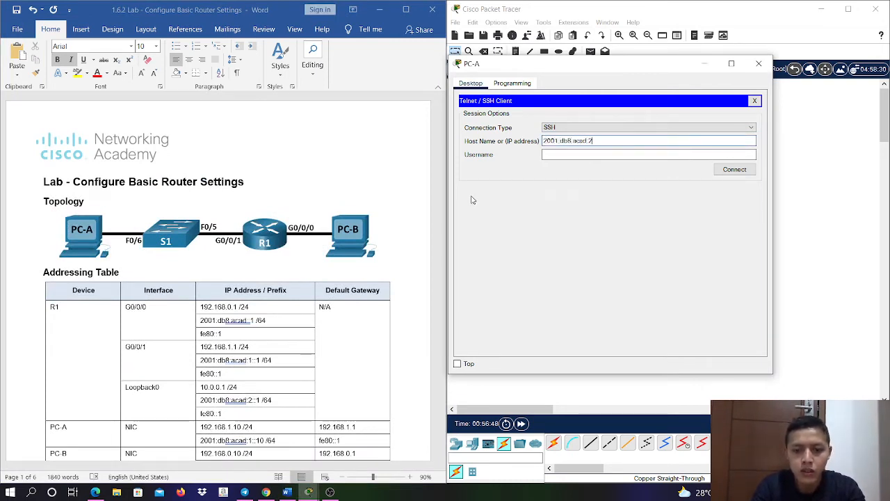
{"action": "type", "text": "::1"}
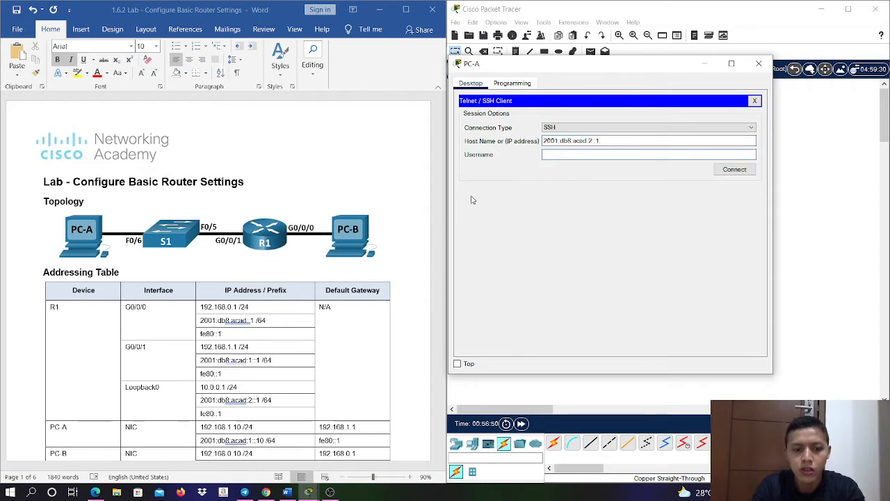
{"action": "type", "text": "SSHadmin"}
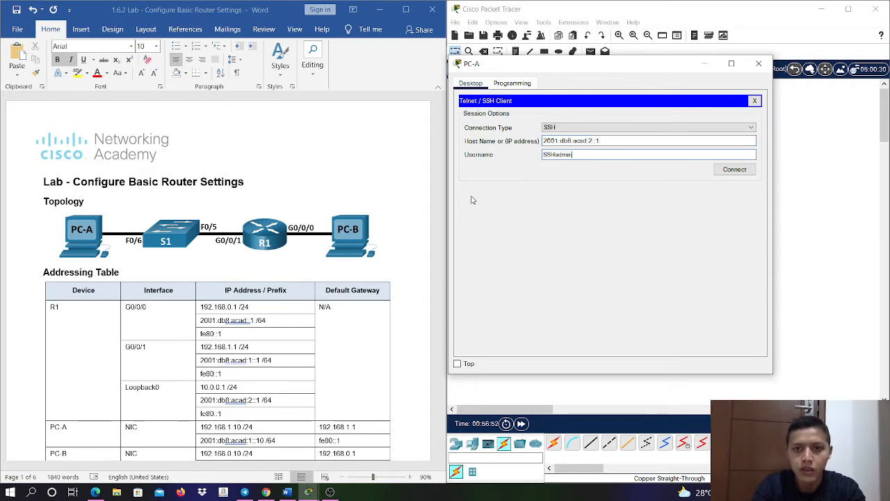
{"action": "left_click", "coordinate": [732, 169]}
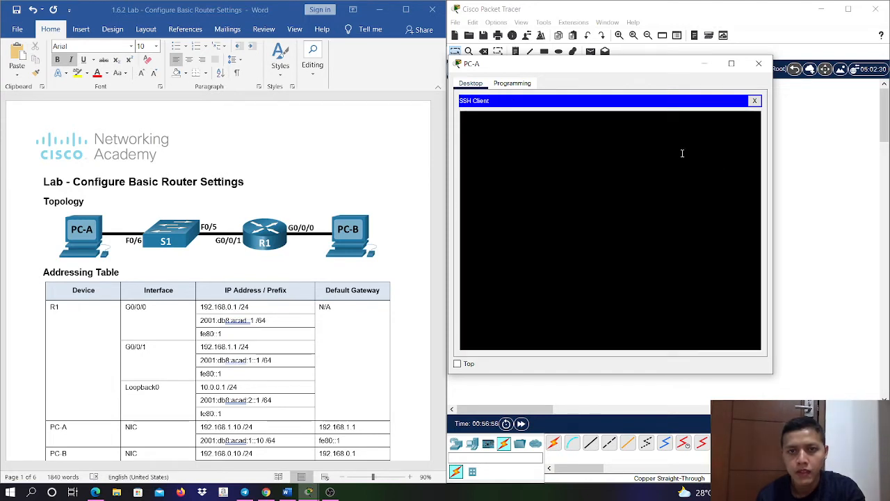
{"action": "left_click", "coordinate": [754, 101]}
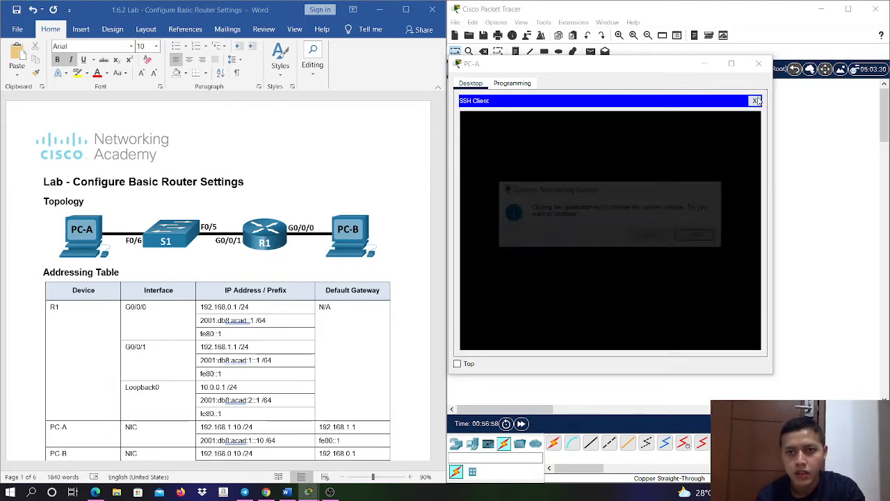
{"action": "left_click", "coordinate": [654, 238]}
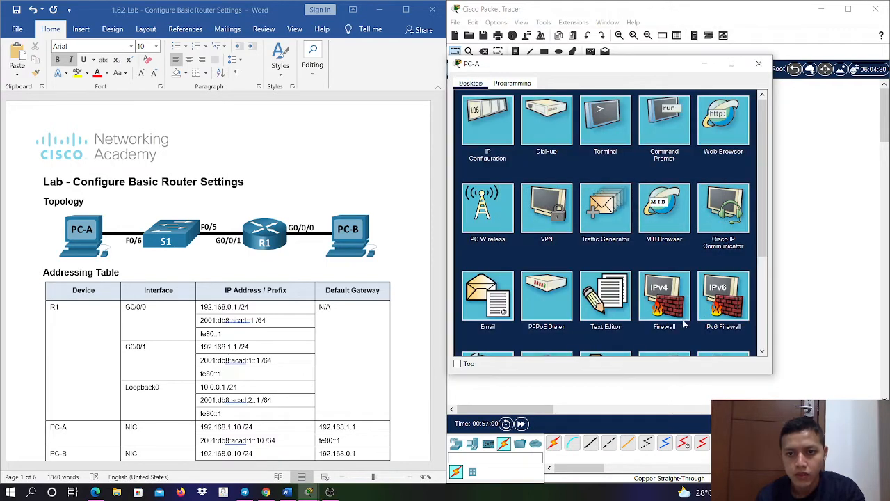
- Retry PC-A's SSH session to 2001:db8:acad:2::1 with the username SSHadmin in a reopened Telnet / SSH Client, and terminate the session
{"action": "scroll", "coordinate": [654, 237], "scroll_direction": "down", "scroll_amount": 3}
{"action": "left_click", "coordinate": [655, 239]}
{"action": "left_click", "coordinate": [565, 142]}
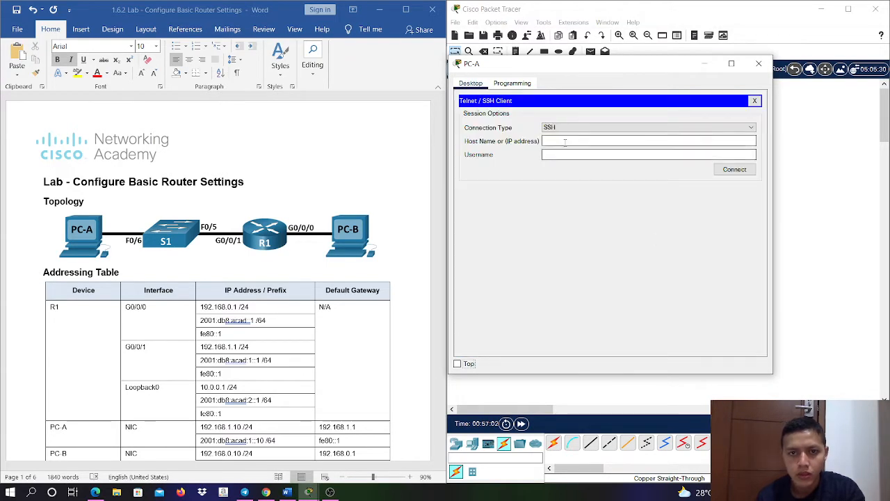
{"action": "type", "text": "2001:"}
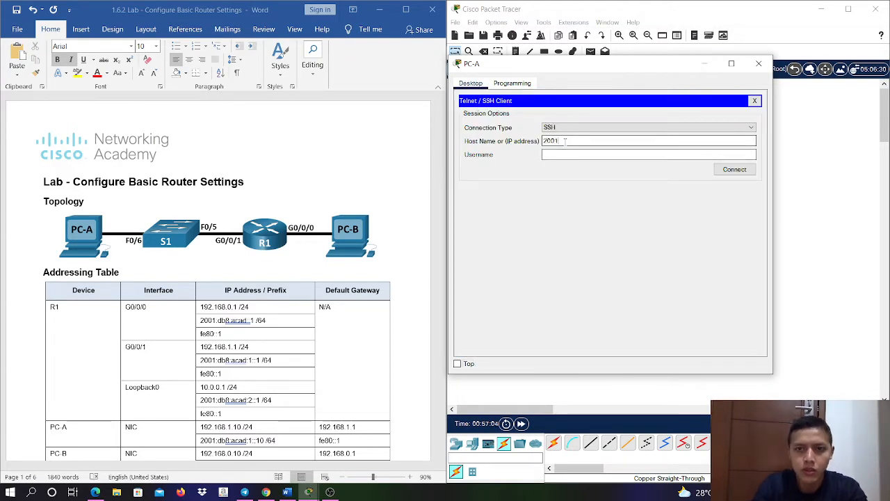
{"action": "type", "text": "db8"}
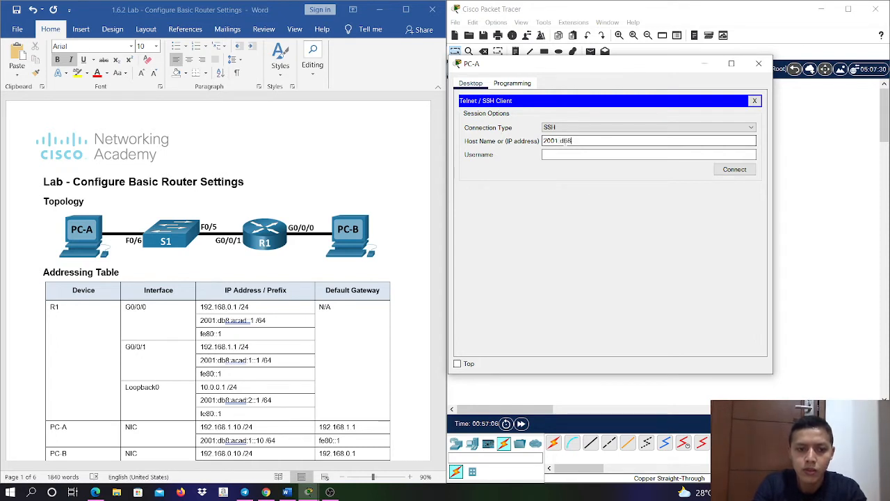
{"action": "type", "text": ":acad:2"}
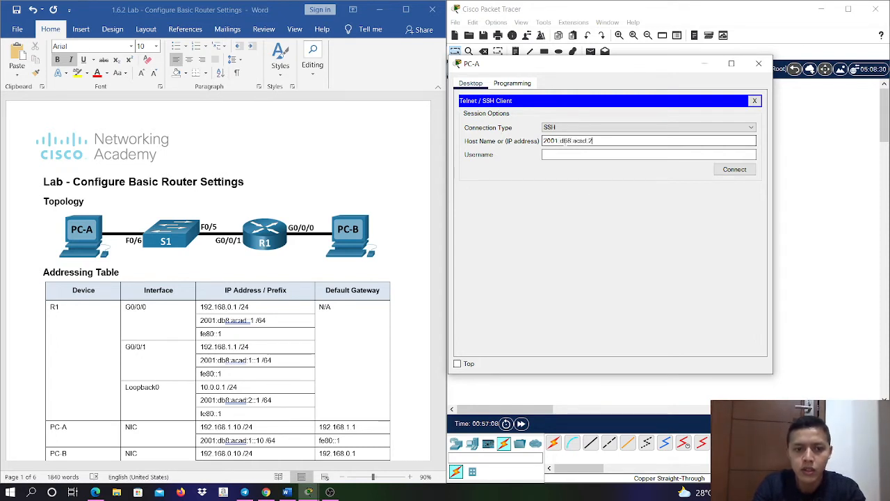
{"action": "type", "text": "::1"}
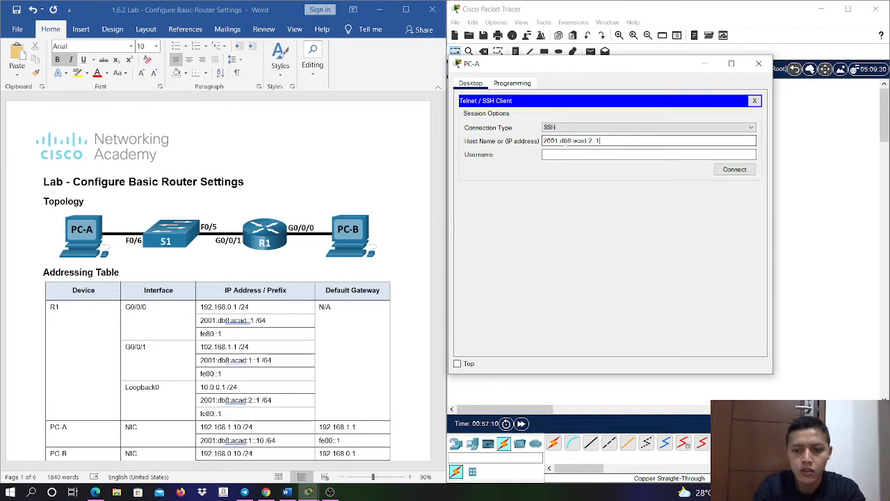
{"action": "type", "text": "/"}
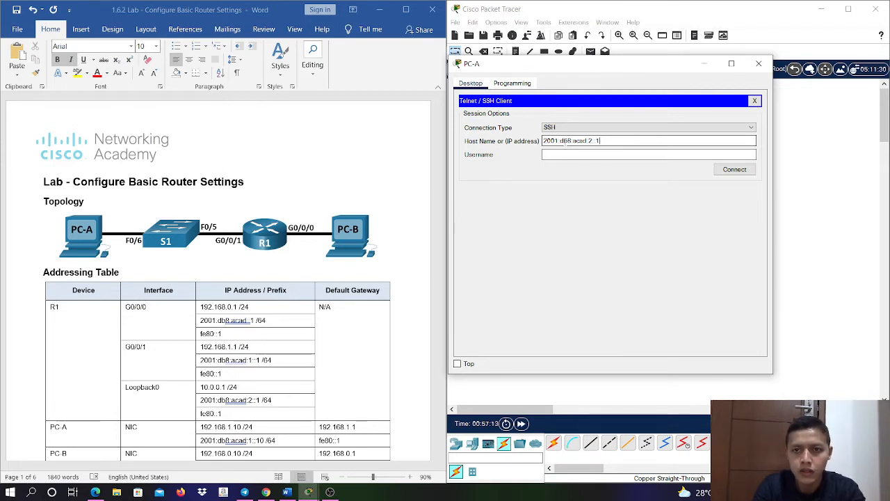
{"action": "type", "text": "S"}
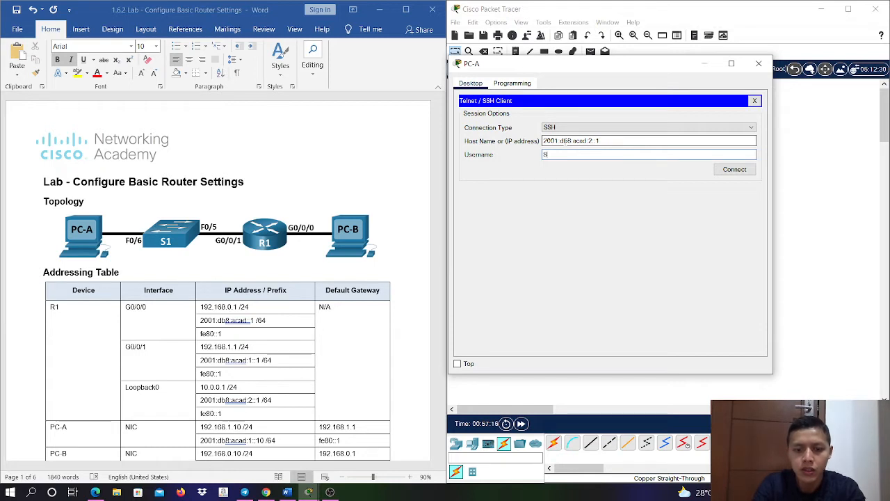
{"action": "type", "text": "Shadmin"}
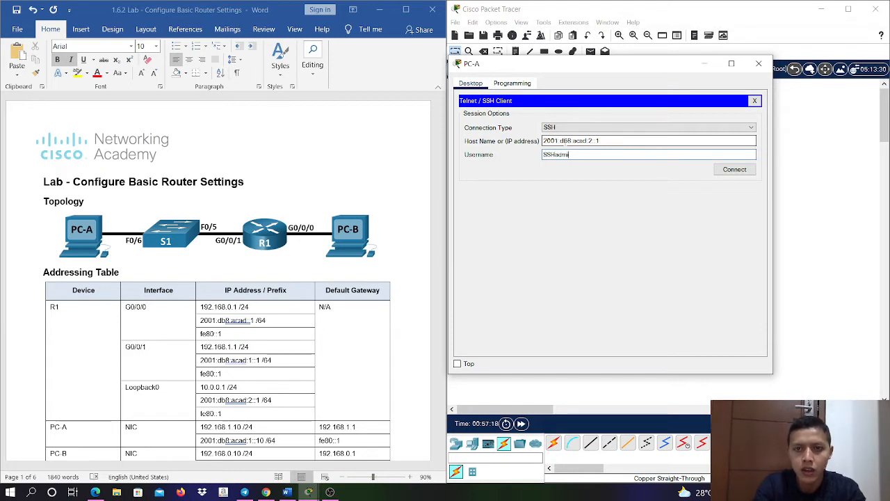
{"action": "left_click", "coordinate": [721, 172]}
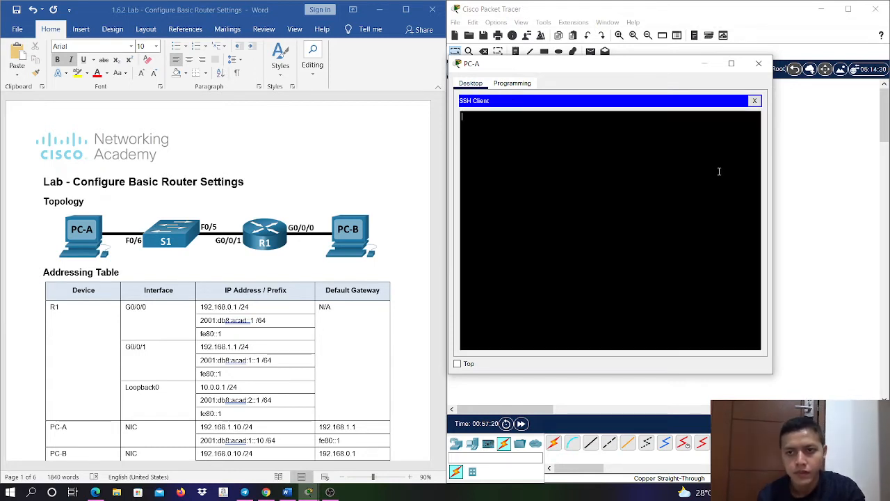
{"action": "left_click", "coordinate": [758, 102]}
{"action": "left_click", "coordinate": [651, 235]}
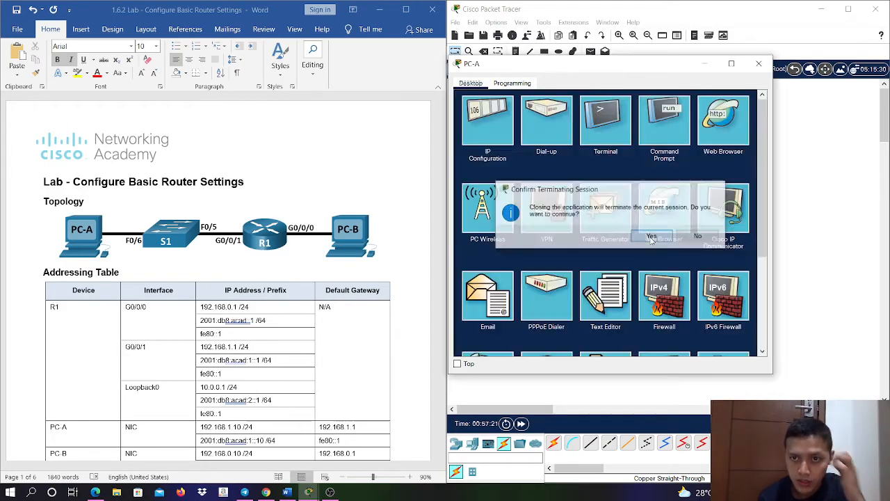
- Review the Part 3 instructions, close PC-A's window and open the Telnet / SSH Client on PC-B
{"action": "scroll", "coordinate": [414, 262], "scroll_direction": "down", "scroll_amount": 5}
{"action": "left_click_drag", "start_coordinate": [441, 162], "coordinate": [443, 298]}
{"action": "scroll", "coordinate": [314, 266], "scroll_direction": "down", "scroll_amount": 10}
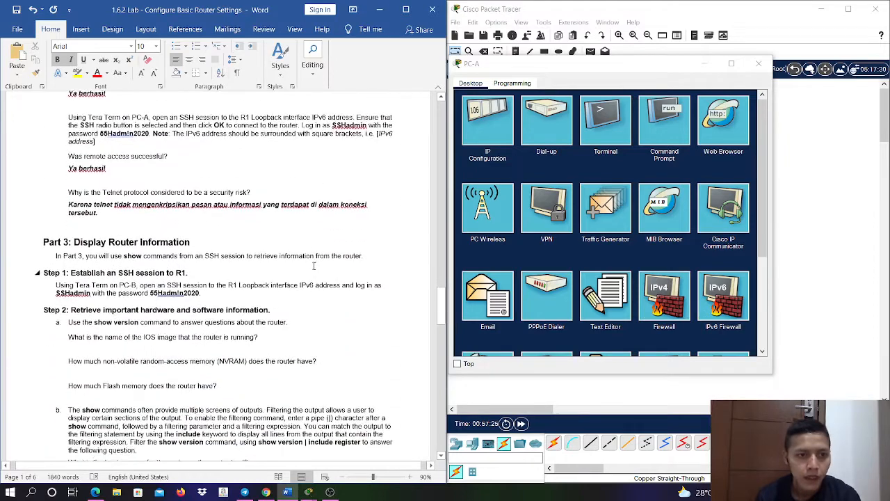
{"action": "scroll", "coordinate": [313, 266], "scroll_direction": "down", "scroll_amount": 1}
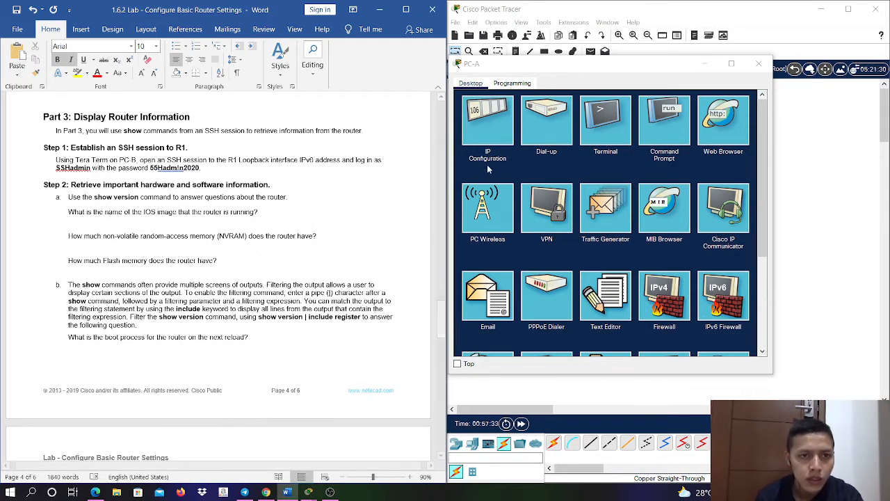
{"action": "scroll", "coordinate": [624, 240], "scroll_direction": "down", "scroll_amount": 4}
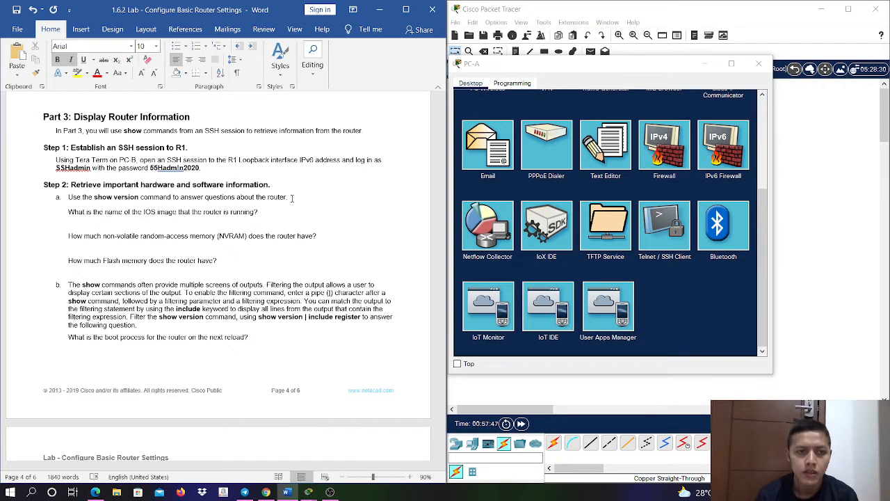
{"action": "left_click", "coordinate": [759, 63]}
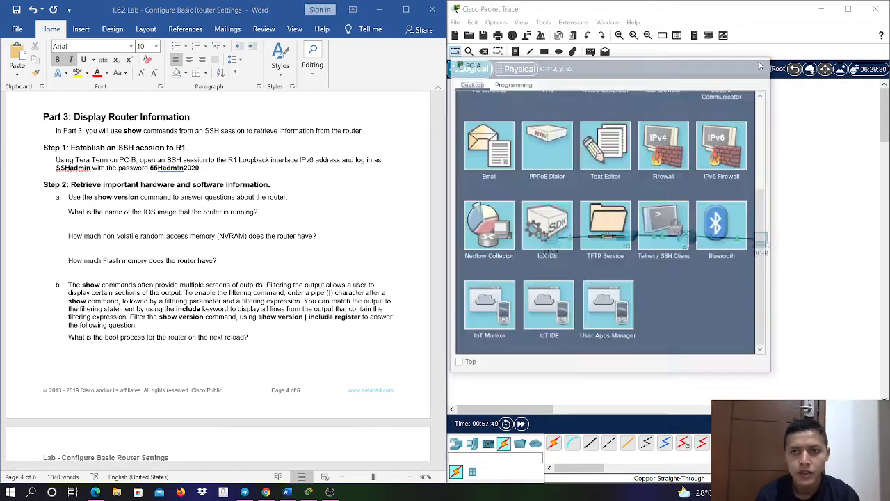
{"action": "left_click", "coordinate": [758, 240]}
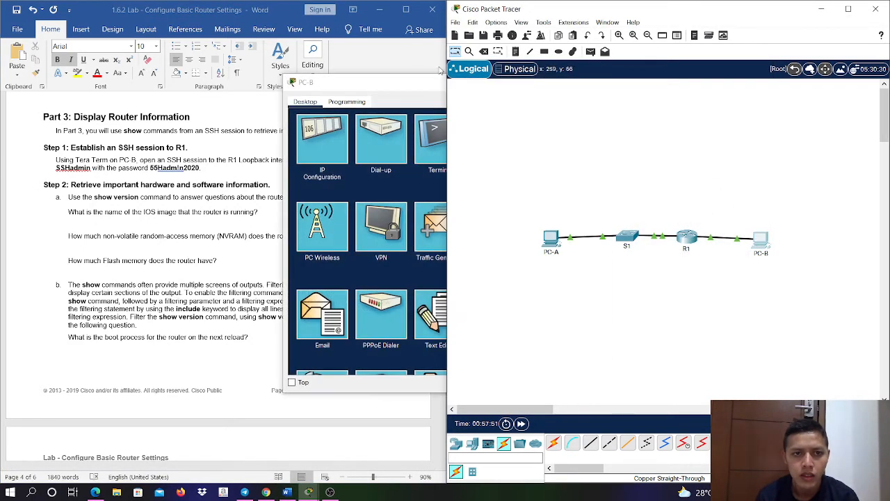
{"action": "left_click_drag", "start_coordinate": [383, 91], "coordinate": [536, 85]}
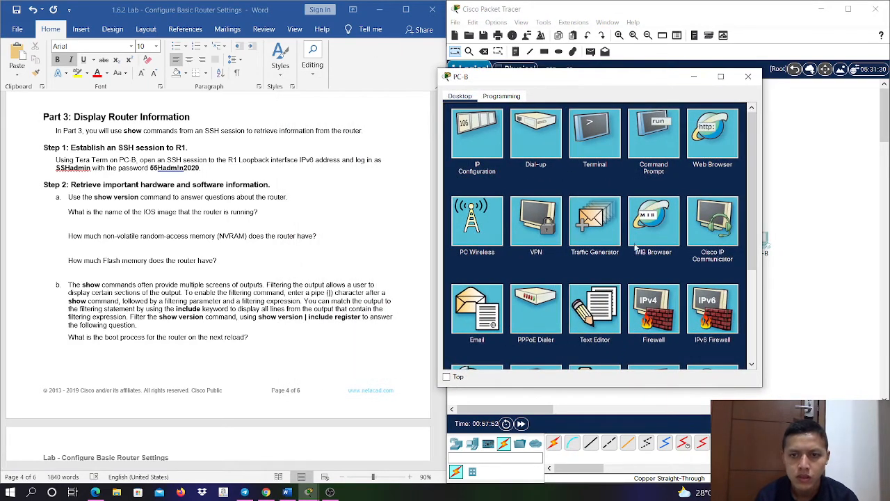
{"action": "scroll", "coordinate": [660, 280], "scroll_direction": "down", "scroll_amount": 3}
{"action": "left_click", "coordinate": [657, 231]}
- Open an SSH session from PC-B to 10.0.0.1 as SSHadmin and log in with the account password
{"action": "left_click", "coordinate": [613, 155]}
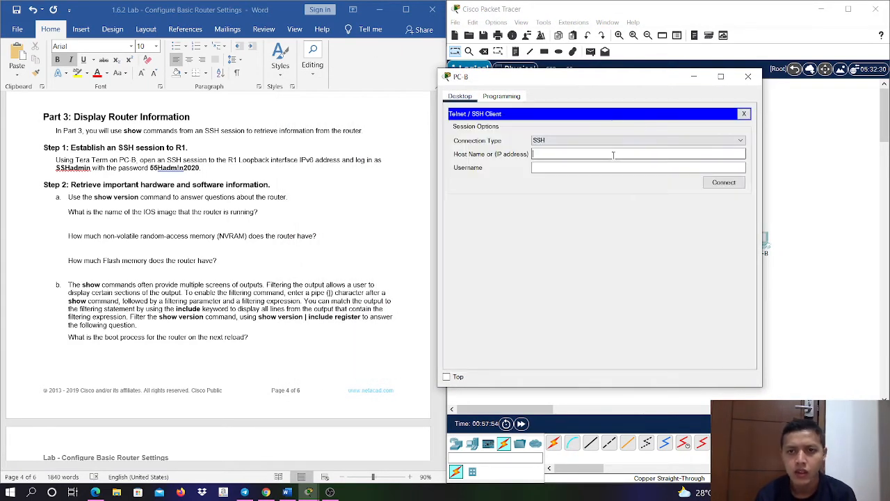
{"action": "type", "text": "10.0.0.1"}
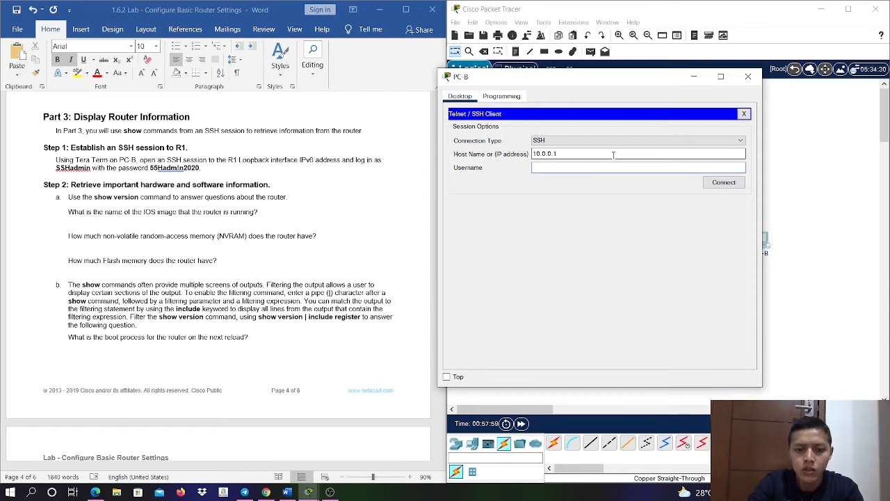
{"action": "type", "text": "SSHadmin"}
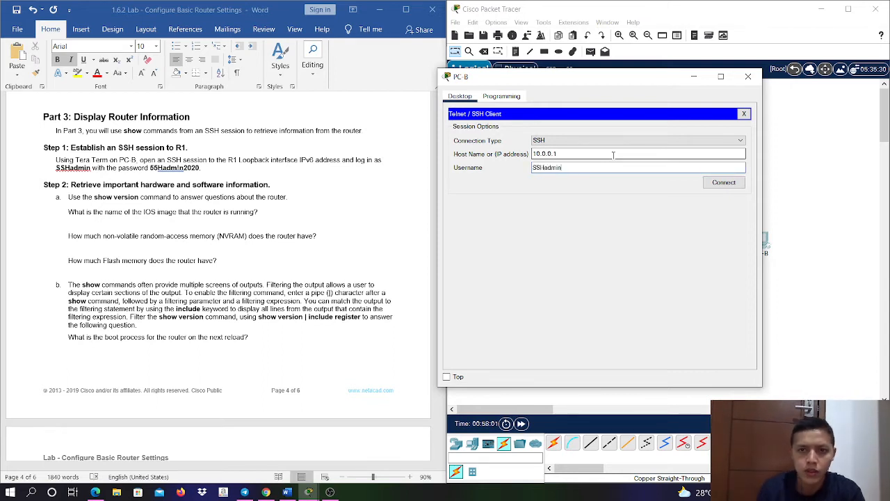
{"action": "left_click", "coordinate": [723, 182]}
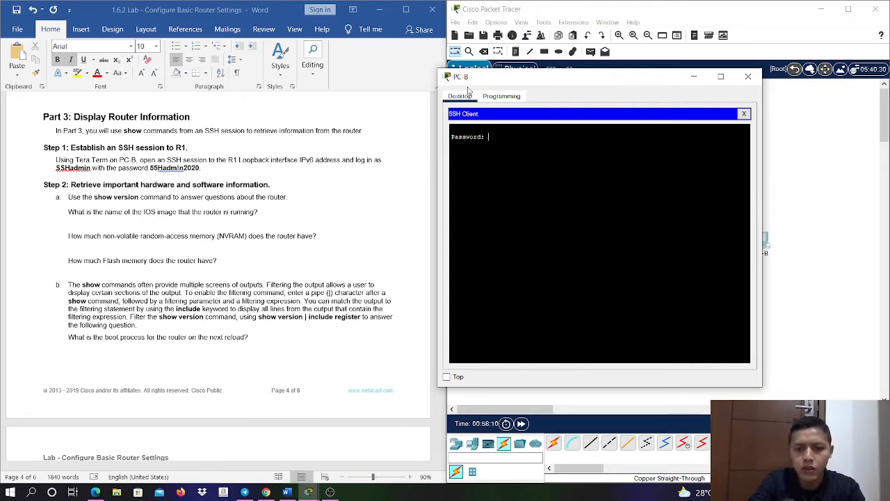
{"action": "key", "text": "Return"}
- Enter privileged EXEC mode on R1 in PC-B's SSH session with ena, supplying the privileged EXEC password given in the lab's router configuration steps
{"action": "type", "text": "ena"}
{"action": "key", "text": "Return"}
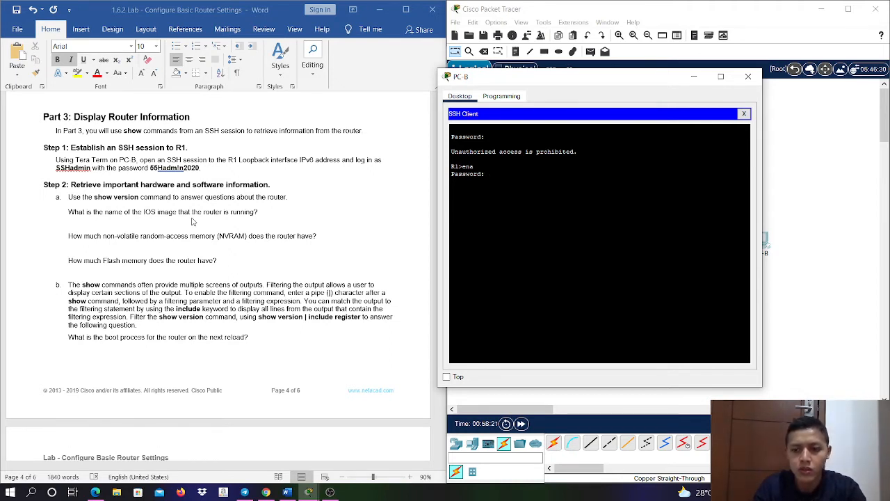
{"action": "scroll", "coordinate": [170, 196], "scroll_direction": "up", "scroll_amount": 10}
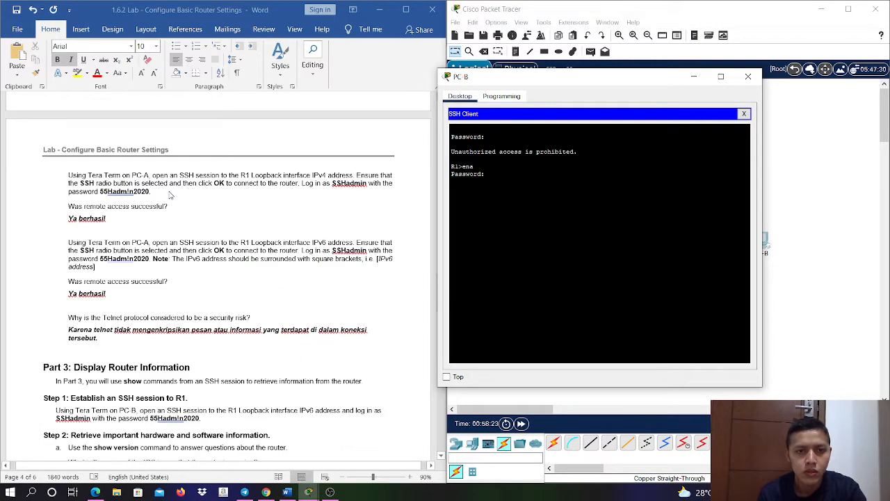
{"action": "scroll", "coordinate": [170, 195], "scroll_direction": "up", "scroll_amount": 8}
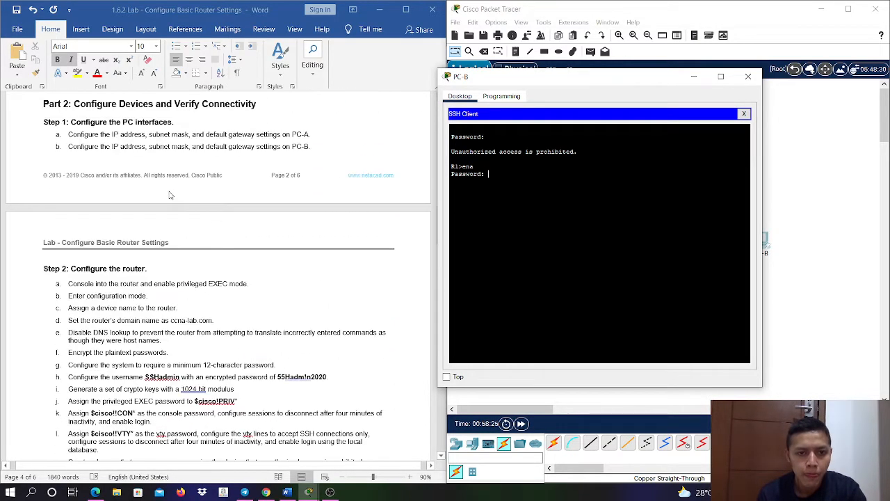
{"action": "scroll", "coordinate": [170, 195], "scroll_direction": "down", "scroll_amount": 3}
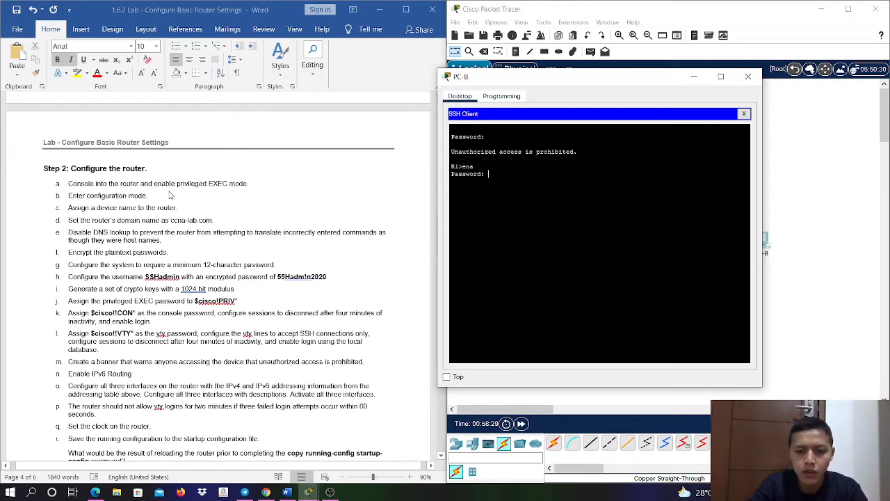
{"action": "key", "text": "Return"}
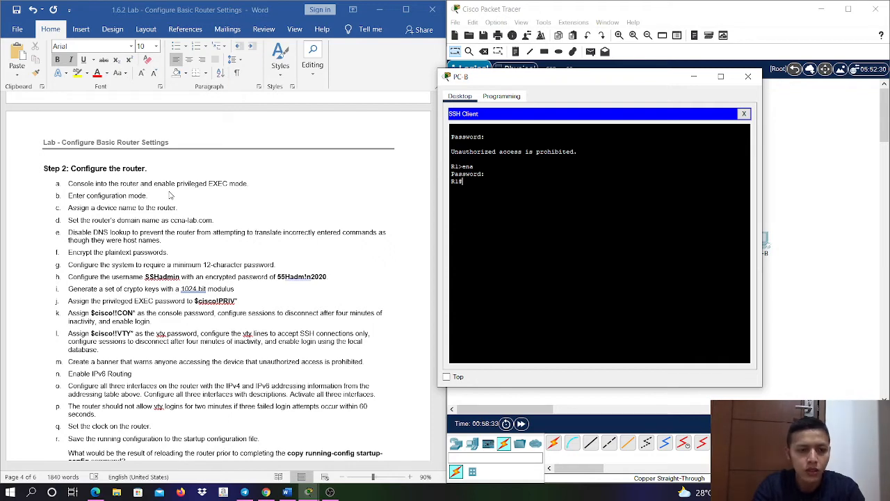
- Run sh ver on R1, page through the whole output, and locate the system image file for the Part 3 IOS image question
{"action": "type", "text": "sh ver"}
{"action": "key", "text": "Return"}
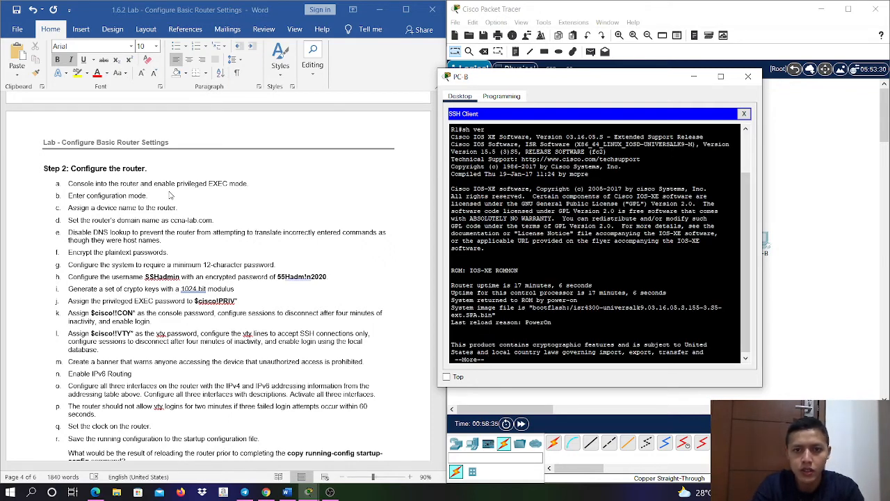
{"action": "key", "text": "space"}
{"action": "key", "text": "space"}
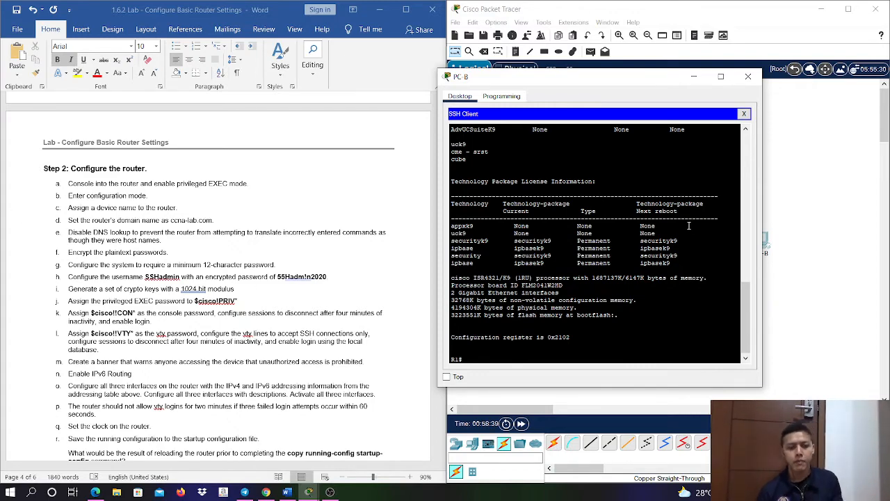
{"action": "scroll", "coordinate": [264, 254], "scroll_direction": "down", "scroll_amount": 10}
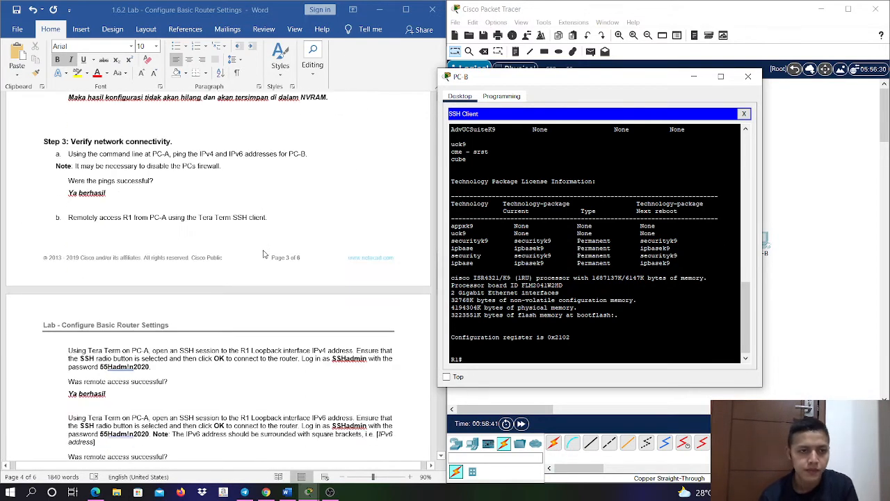
{"action": "scroll", "coordinate": [264, 253], "scroll_direction": "down", "scroll_amount": 10}
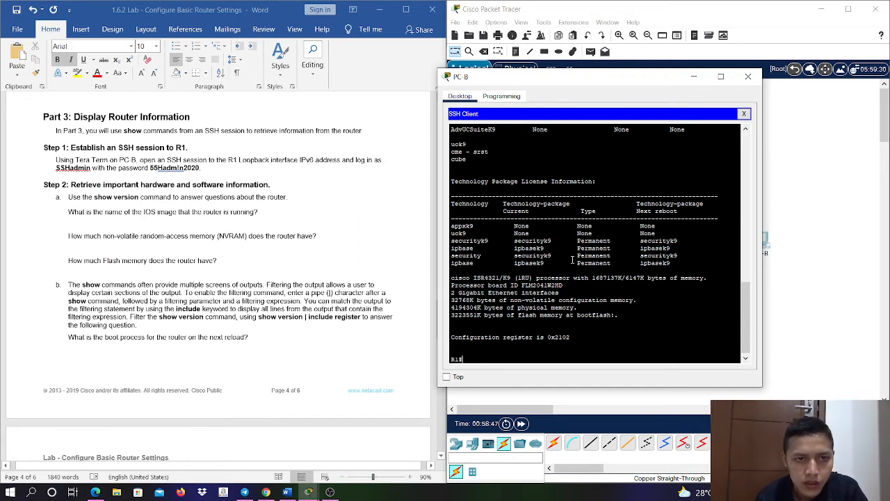
{"action": "scroll", "coordinate": [573, 259], "scroll_direction": "up", "scroll_amount": 1}
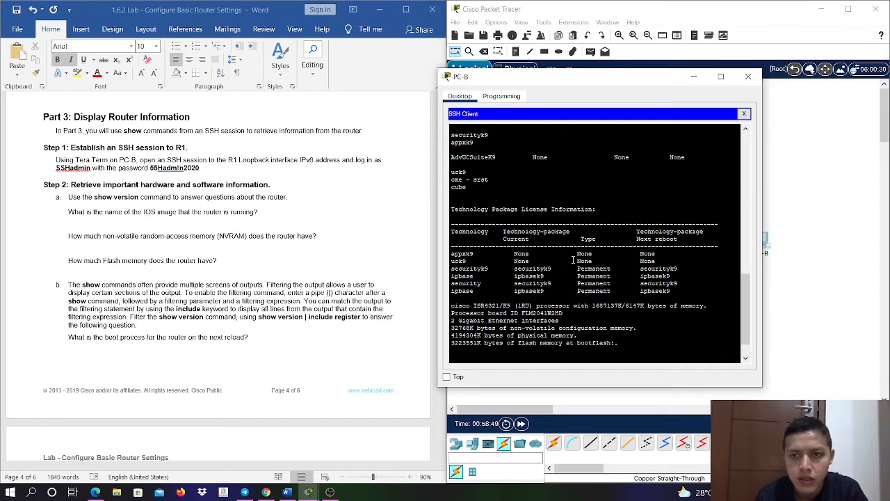
{"action": "scroll", "coordinate": [573, 259], "scroll_direction": "up", "scroll_amount": 5}
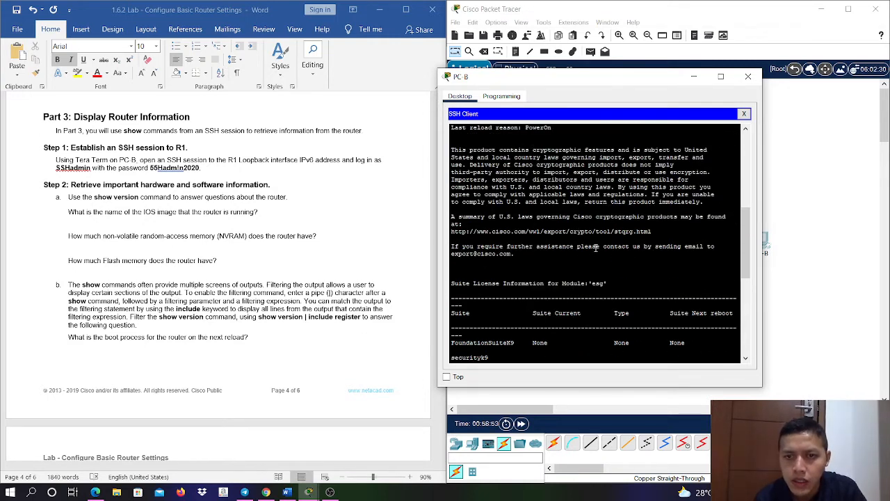
{"action": "scroll", "coordinate": [590, 251], "scroll_direction": "up", "scroll_amount": 4}
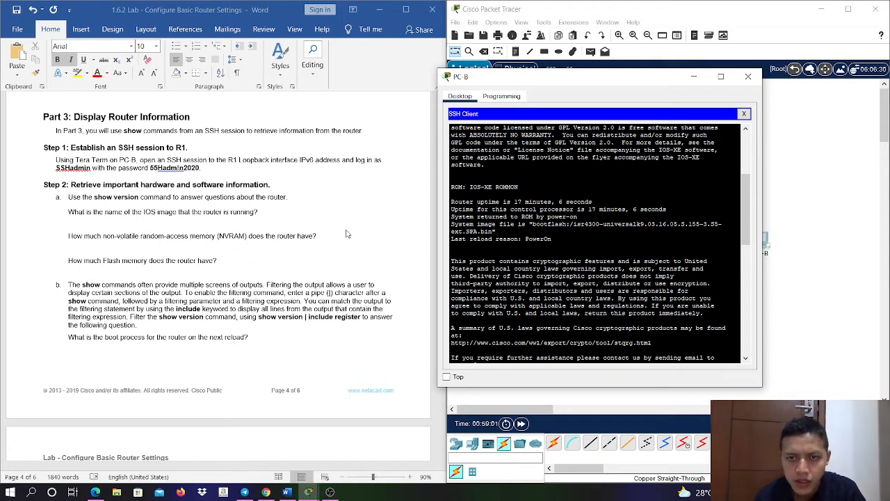
- Answer the IOS image name question in bold italics beneath it with isr4300-universalk9.03.16.05.s.155-3.s5-ext.SPA.bin
{"action": "left_click", "coordinate": [269, 224]}
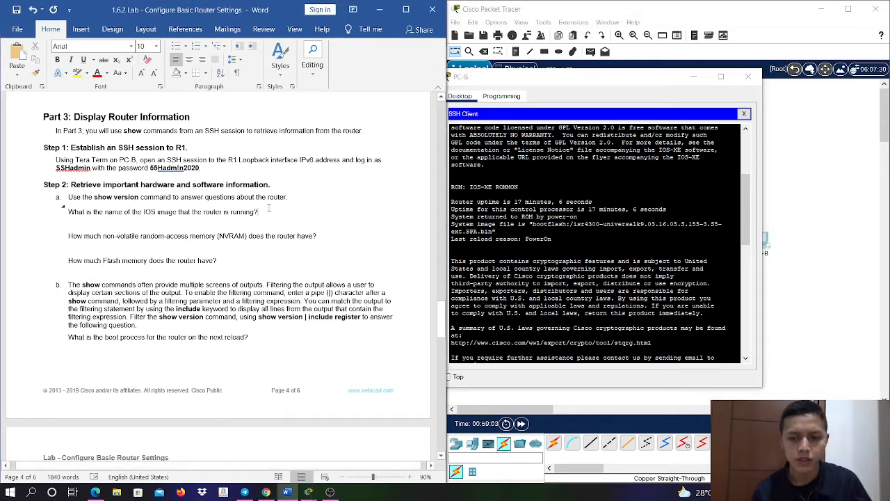
{"action": "key", "text": "Return"}
{"action": "type", "text": "isr43"}
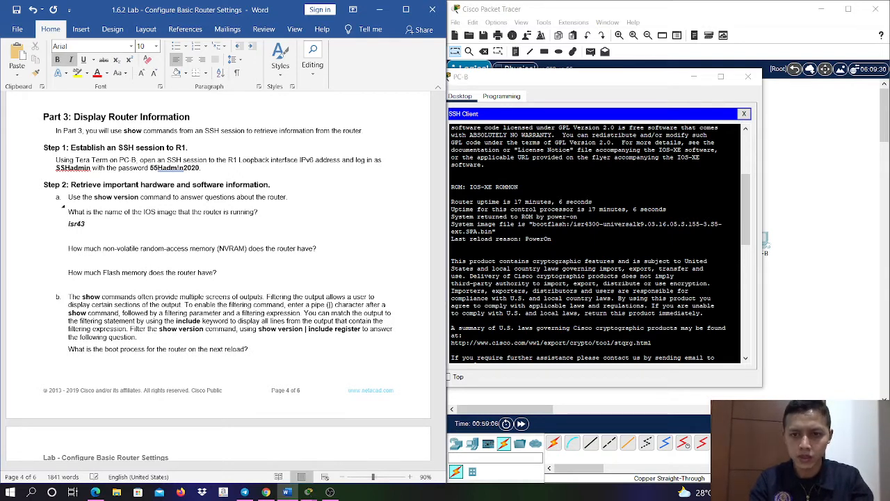
{"action": "type", "text": "00-uni"}
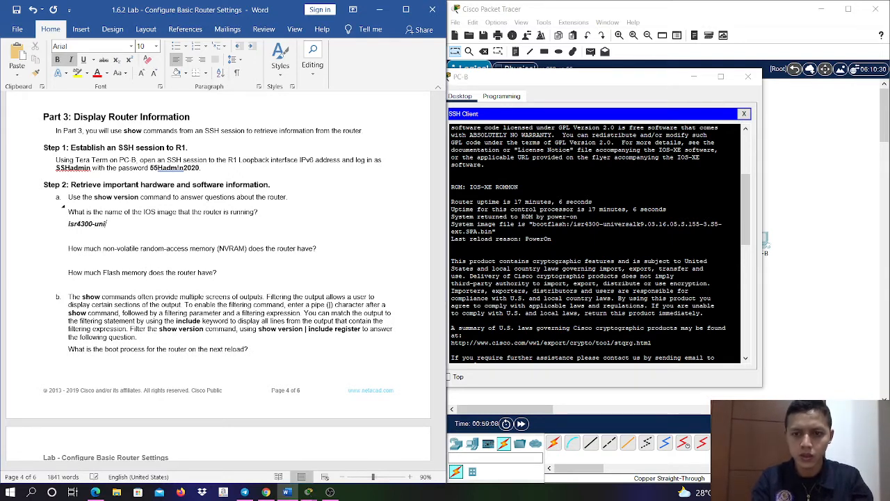
{"action": "type", "text": "versal"}
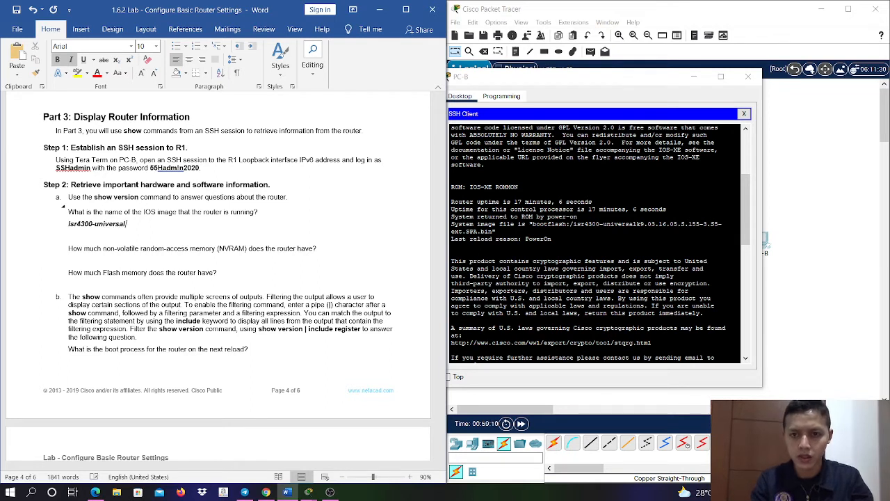
{"action": "type", "text": "k9"}
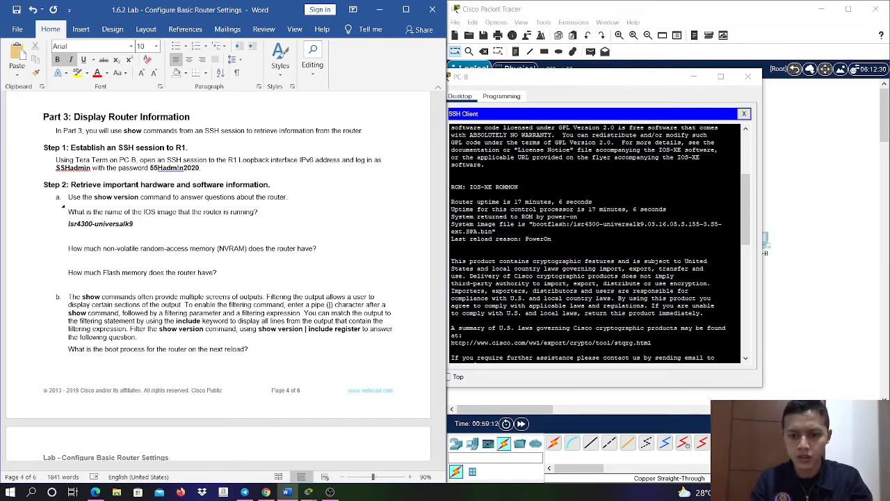
{"action": "type", "text": "."}
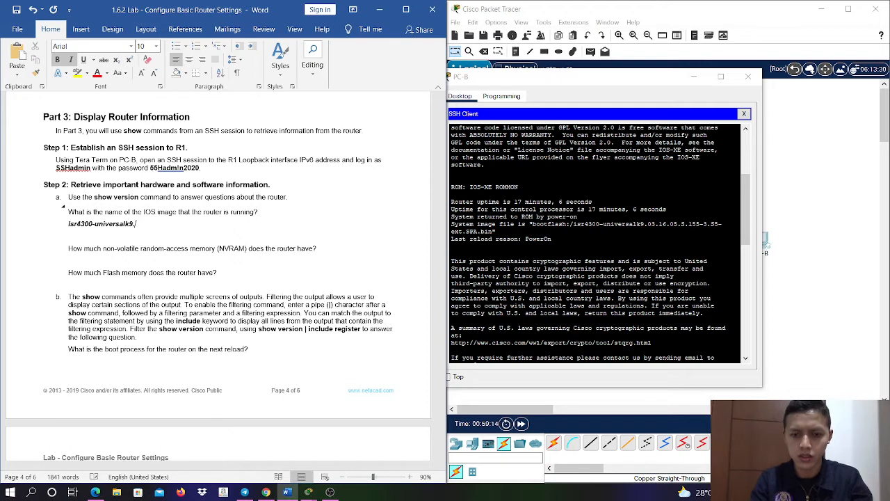
{"action": "type", "text": "03."}
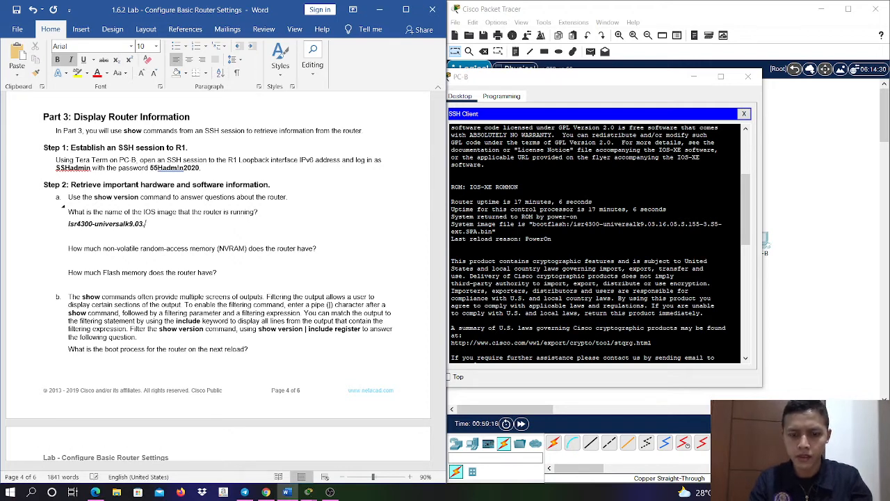
{"action": "type", "text": "16.0"}
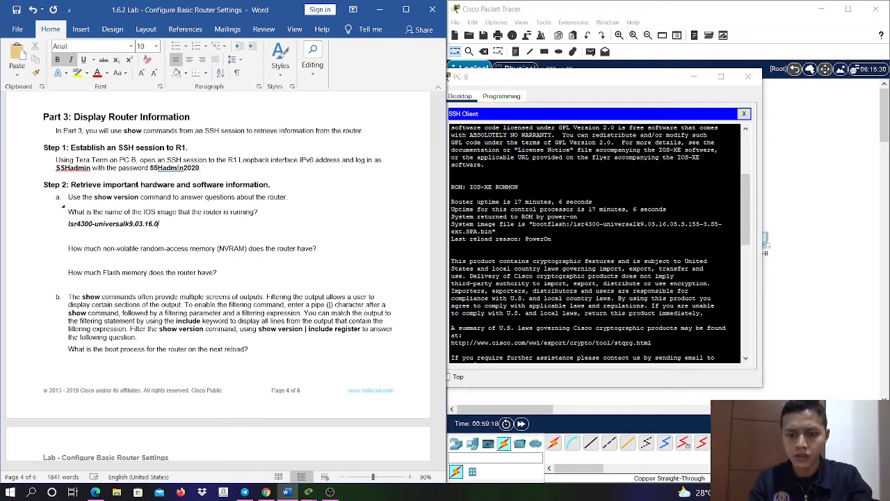
{"action": "type", "text": "5."}
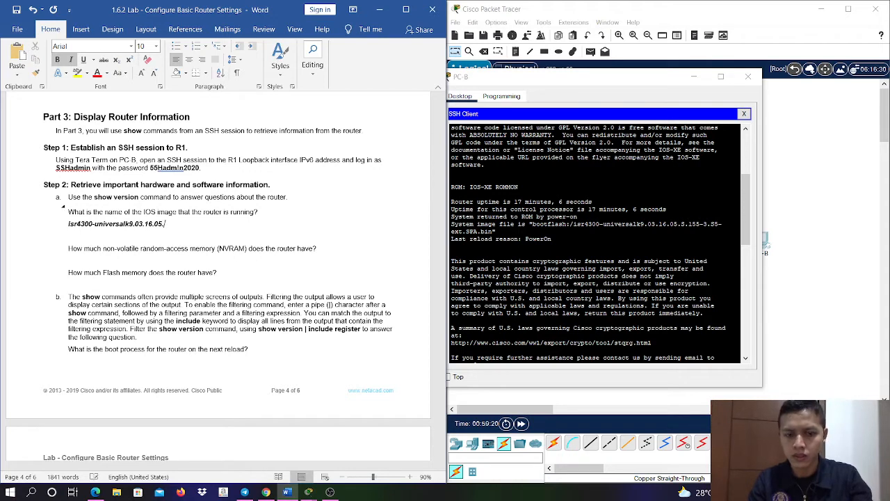
{"action": "type", "text": "s.15"}
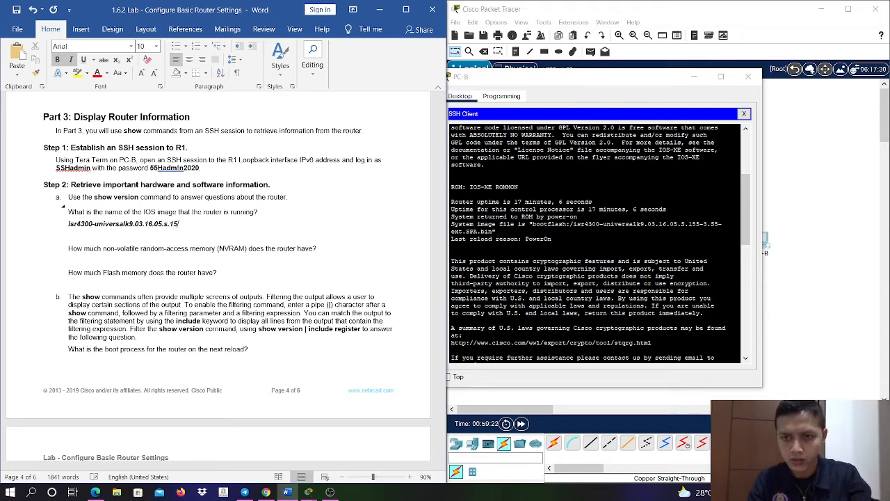
{"action": "type", "text": "5-3"}
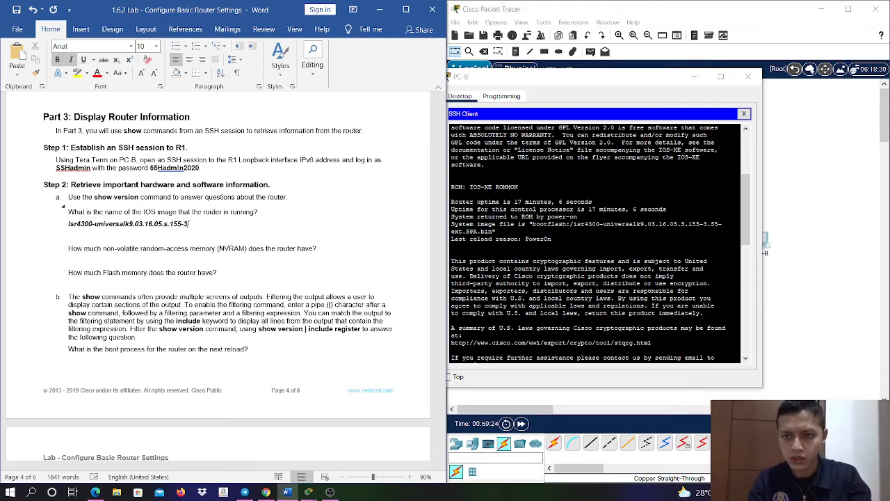
{"action": "type", "text": ".s5"}
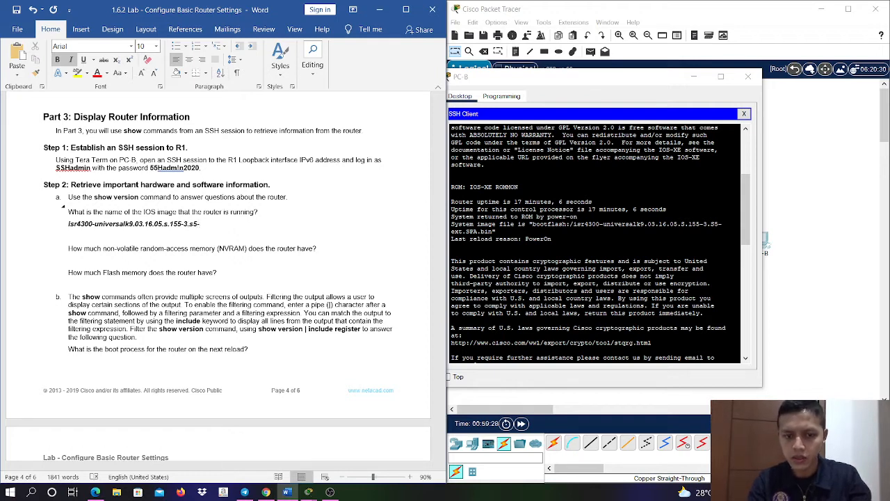
{"action": "type", "text": "-EX"}
{"action": "key", "text": "BackSpace"}
{"action": "key", "text": "BackSpace"}
{"action": "key", "text": "BackSpace"}
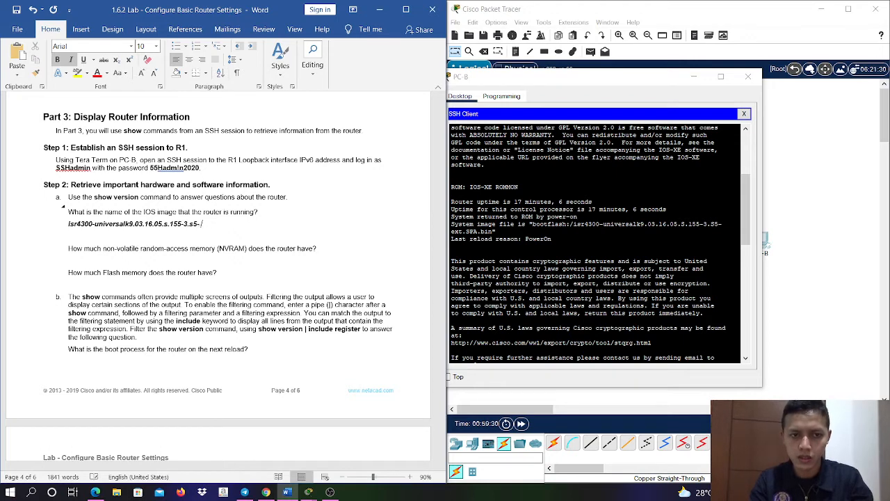
{"action": "type", "text": "ext"}
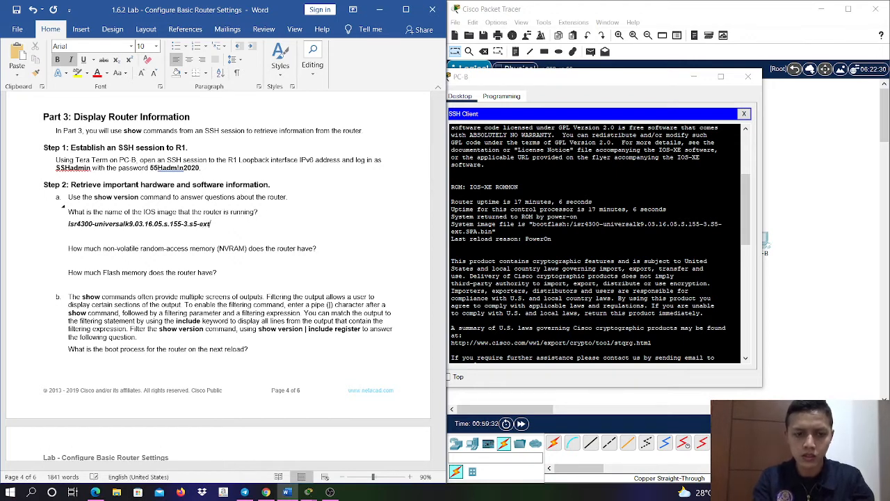
{"action": "type", "text": "."}
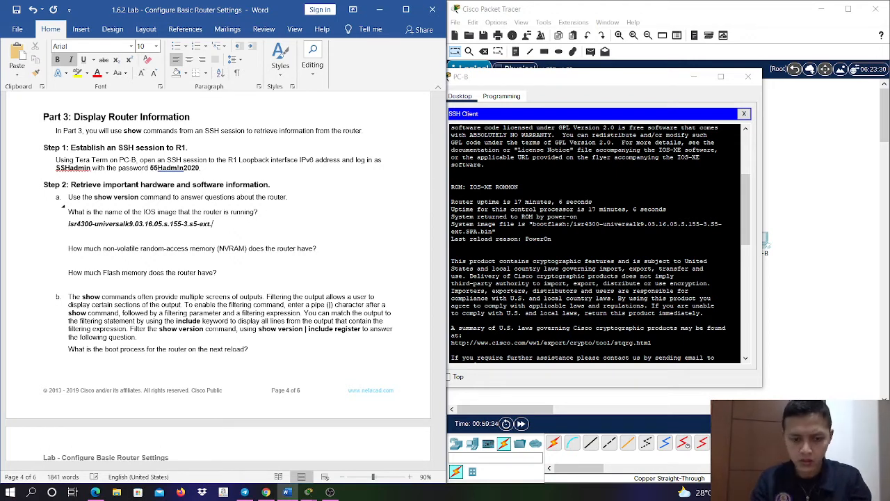
{"action": "type", "text": "SPA."}
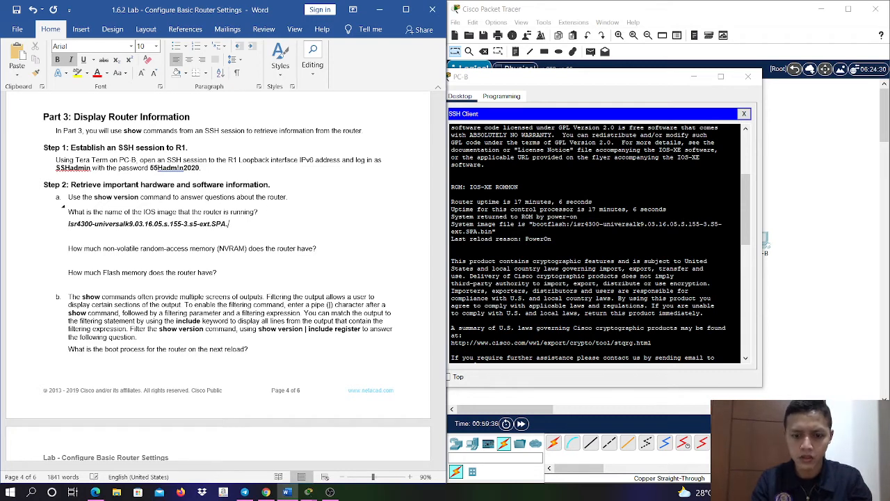
{"action": "type", "text": "bin"}
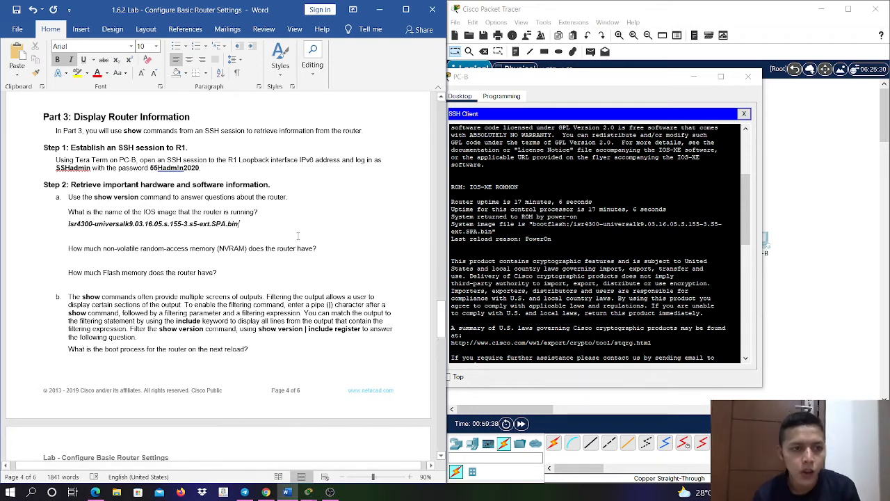
- Answer the NVRAM question in bold italics beneath it with 32768K bytes, taken from the end of R1's version output
{"action": "scroll", "coordinate": [580, 255], "scroll_direction": "down", "scroll_amount": 15}
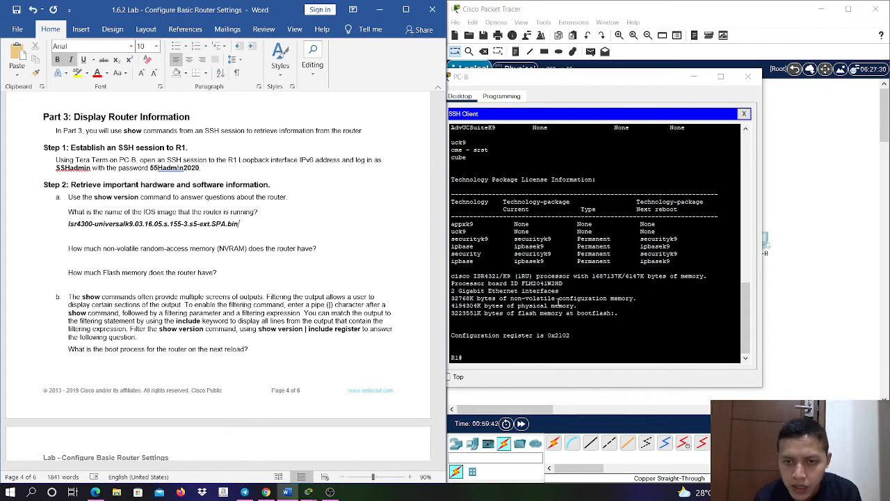
{"action": "left_click", "coordinate": [331, 248]}
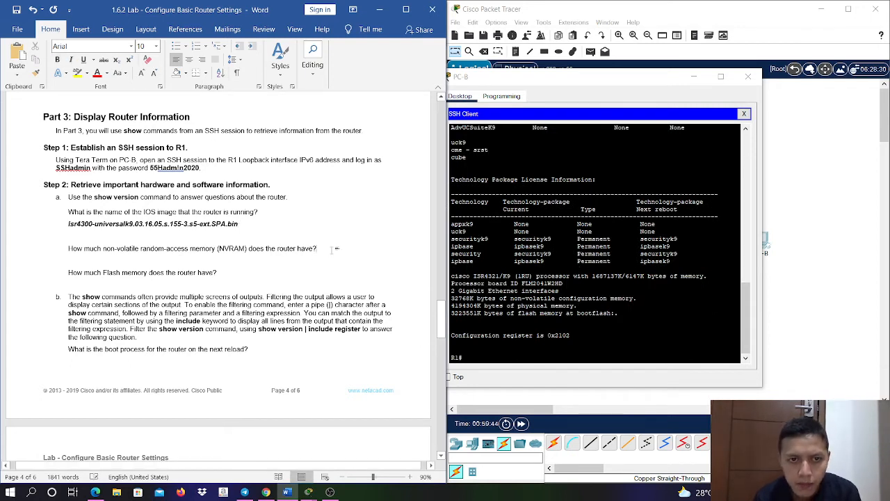
{"action": "key", "text": "Return"}
{"action": "key", "text": "ctrl+b"}
{"action": "key", "text": "ctrl+i"}
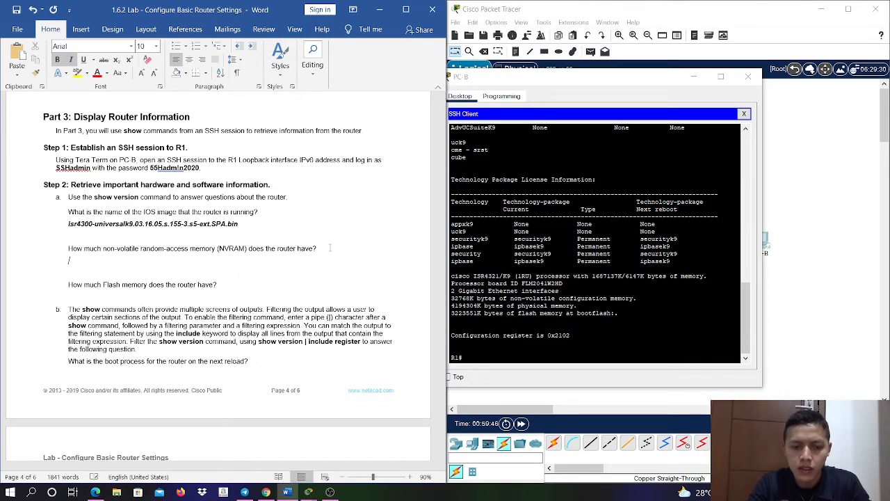
{"action": "type", "text": "3"}
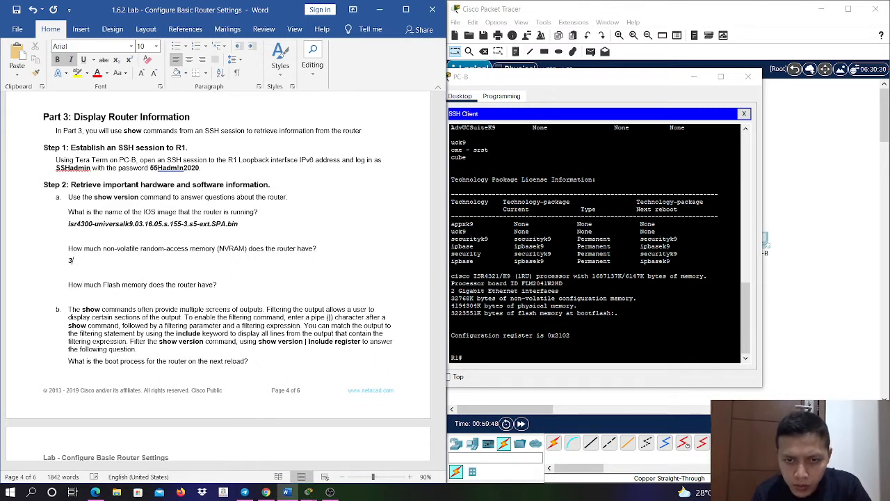
{"action": "type", "text": "27"}
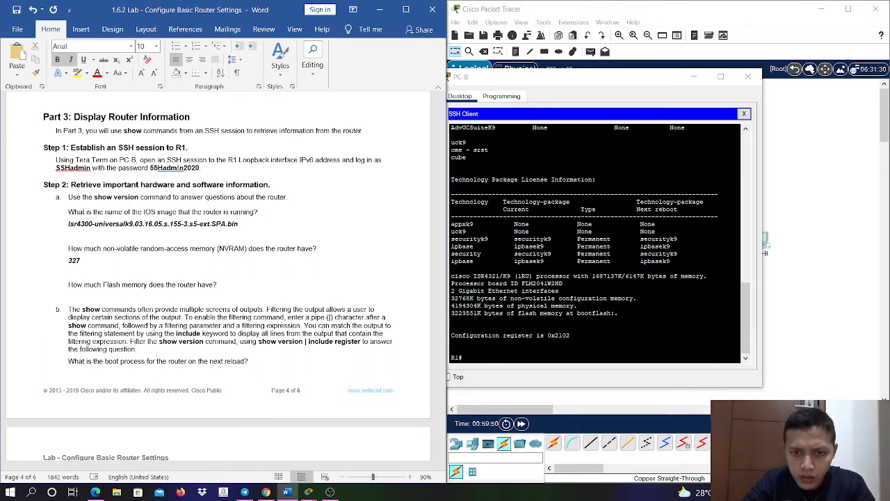
{"action": "type", "text": "68"}
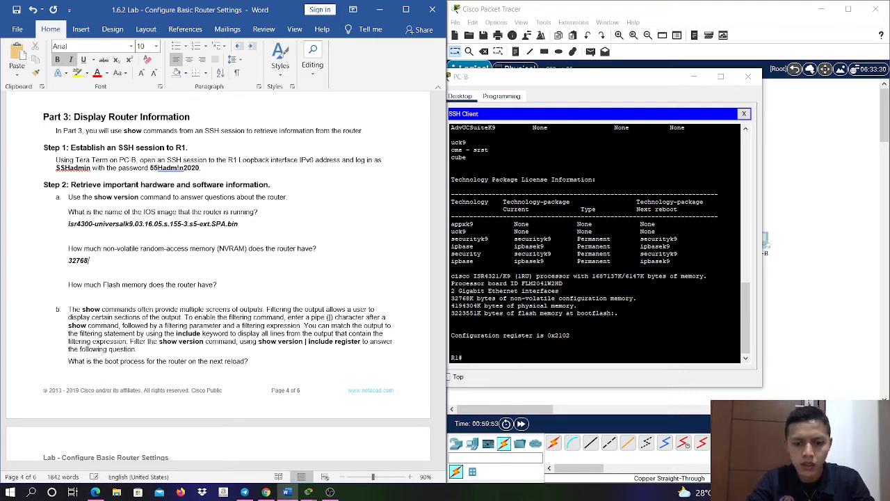
{"action": "type", "text": "K BYTE"}
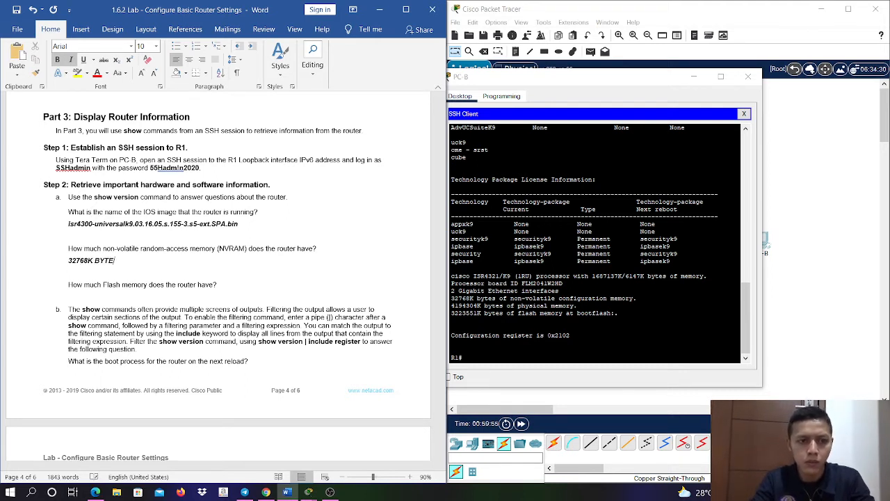
{"action": "key", "text": "BackSpace"}
{"action": "key", "text": "BackSpace"}
{"action": "key", "text": "BackSpace"}
{"action": "key", "text": "BackSpace"}
{"action": "type", "text": "bytes"}
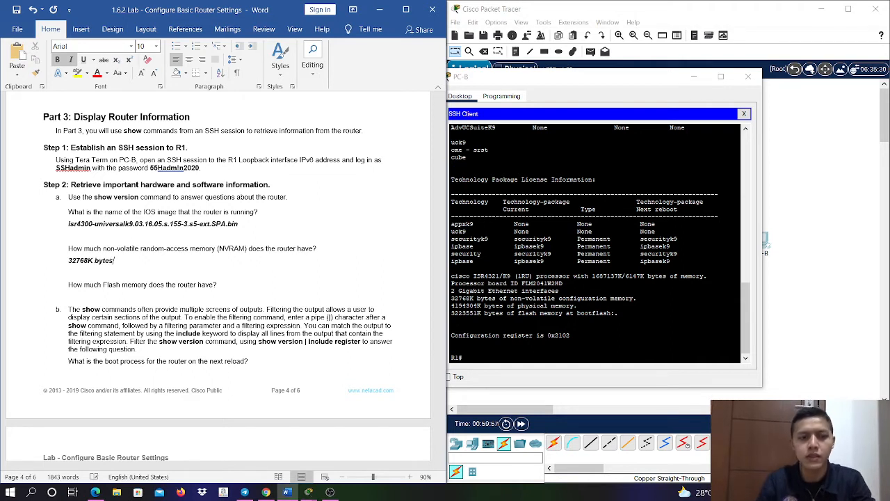
- Answer the Flash memory question in bold italics on a new line beneath it with 3223551K bytes
{"action": "left_click", "coordinate": [254, 285]}
{"action": "key", "text": "Return"}
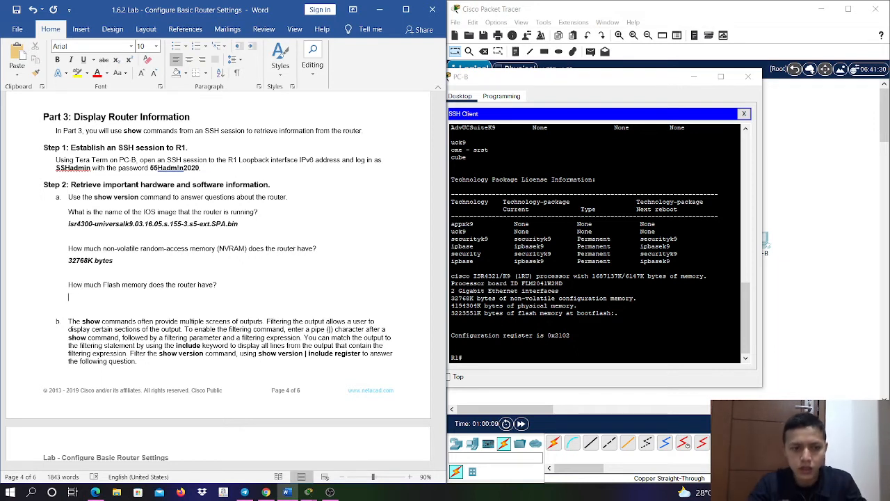
{"action": "type", "text": "32"}
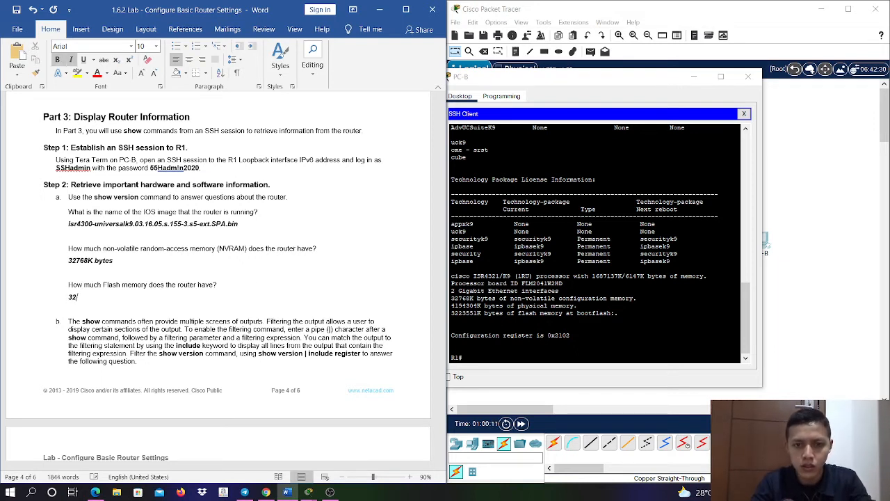
{"action": "type", "text": "2"}
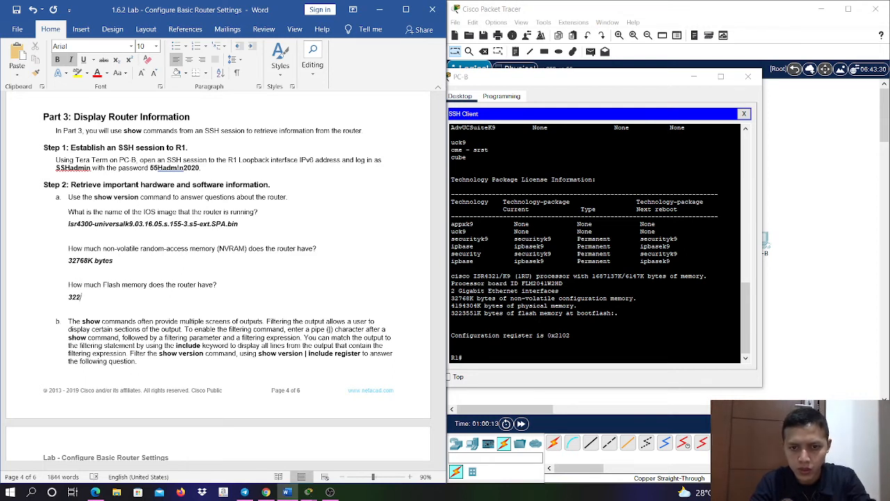
{"action": "type", "text": "3551"}
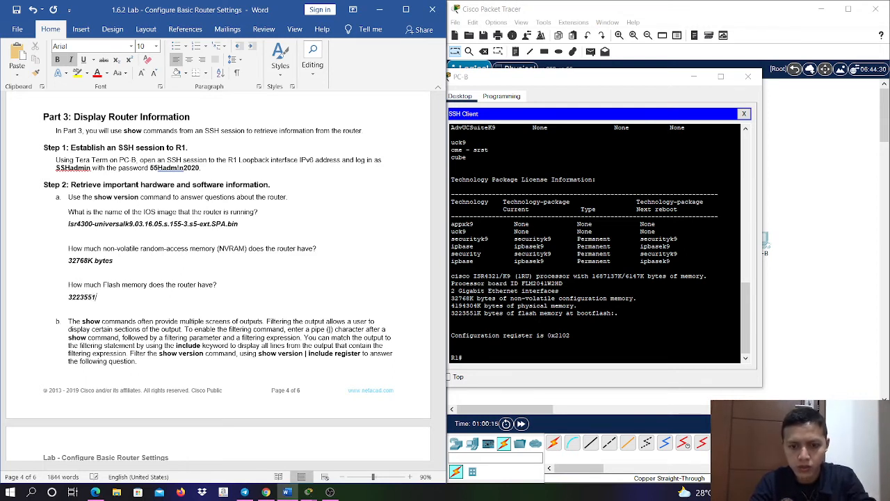
{"action": "type", "text": "K bytes"}
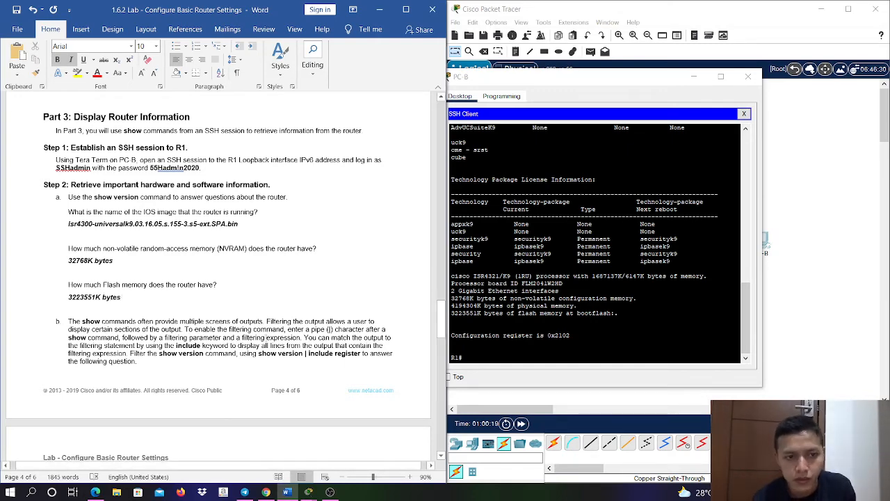
- Answer the next-reload boot process question in bold italics with R1's configuration register value, 0x2102
{"action": "scroll", "coordinate": [270, 335], "scroll_direction": "down", "scroll_amount": 4}
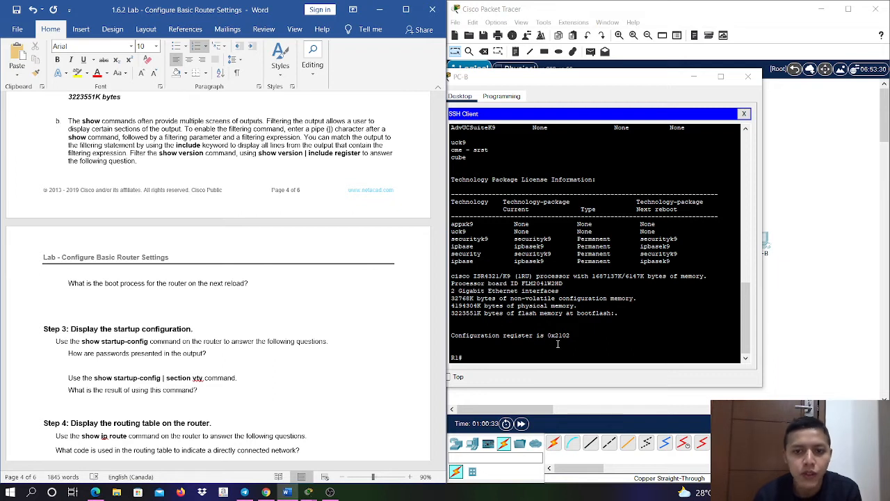
{"action": "left_click_drag", "start_coordinate": [571, 338], "coordinate": [546, 335]}
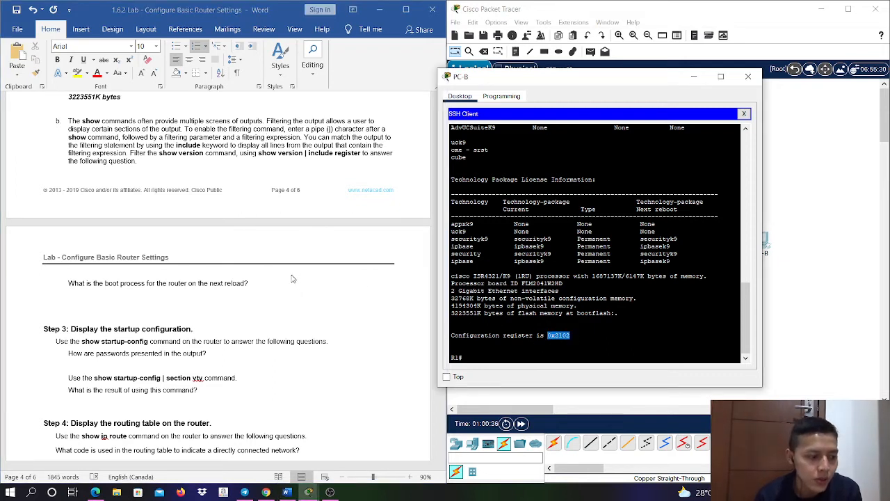
{"action": "left_click", "coordinate": [236, 291]}
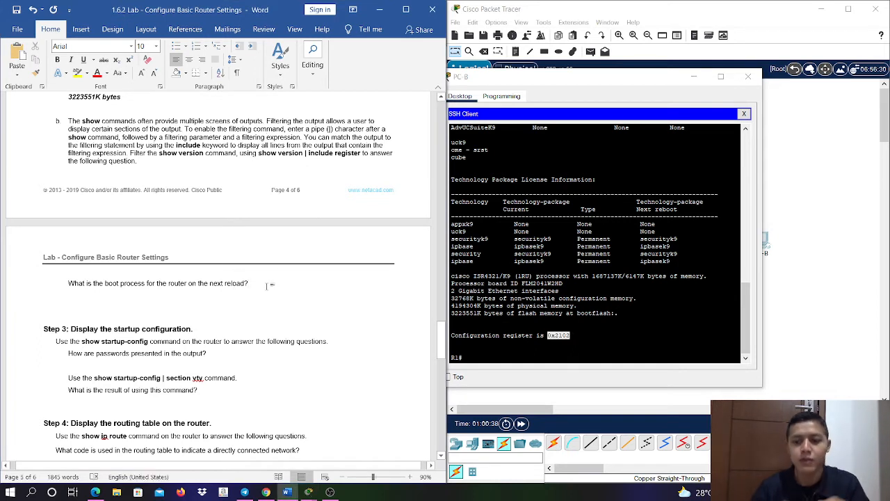
{"action": "key", "text": "Return"}
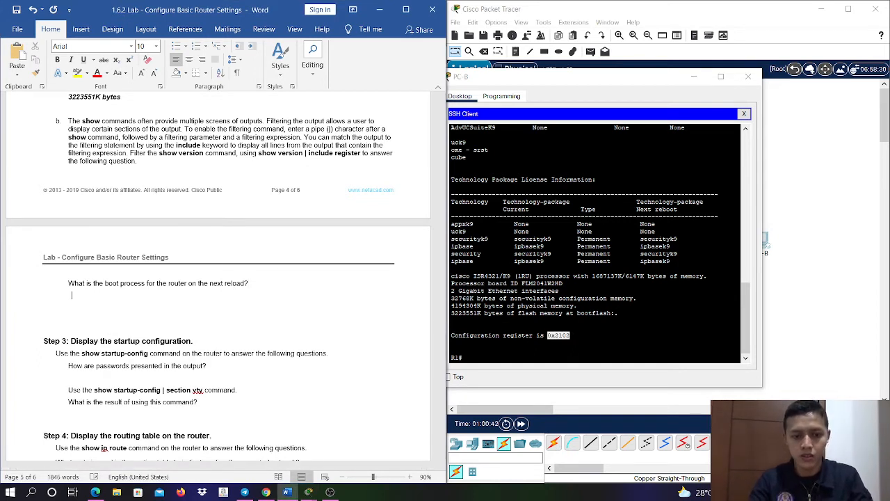
{"action": "key", "text": "ctrl+i"}
{"action": "type", "text": "0"}
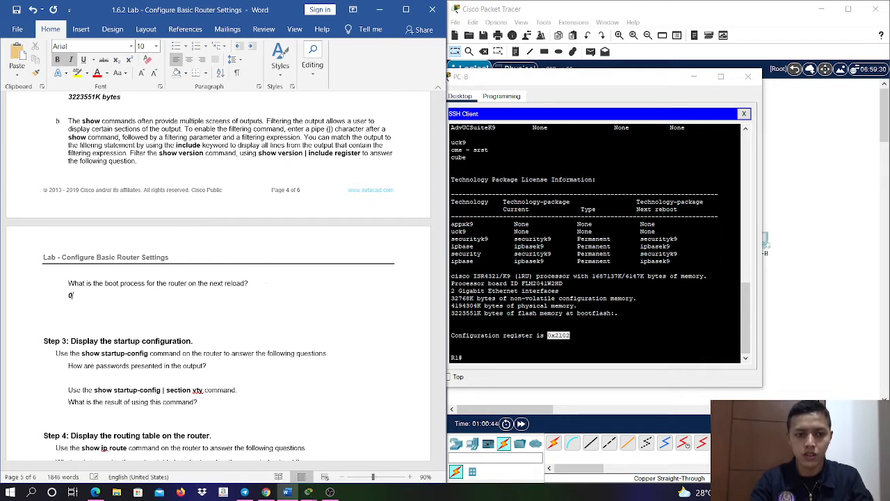
{"action": "type", "text": "x2102"}
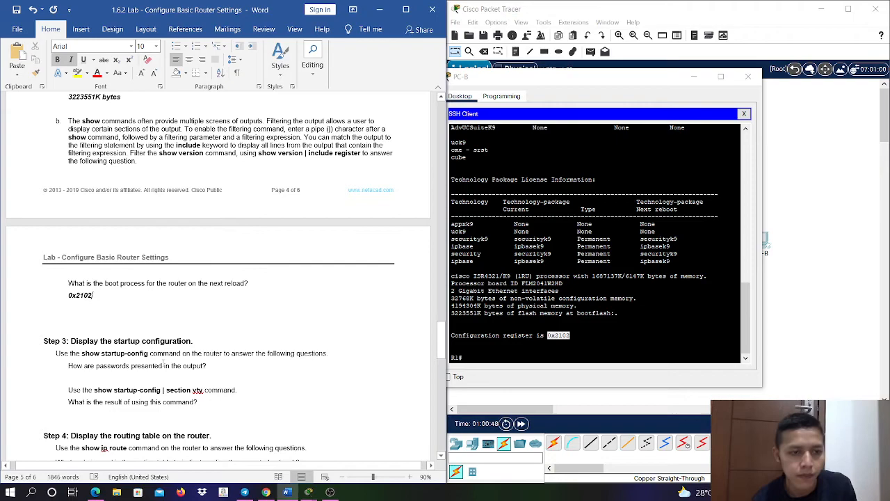
- Run sh star in R1's SSH session for the Step 3 questions and page through the startup configuration to its end
{"action": "scroll", "coordinate": [163, 322], "scroll_direction": "down", "scroll_amount": 5}
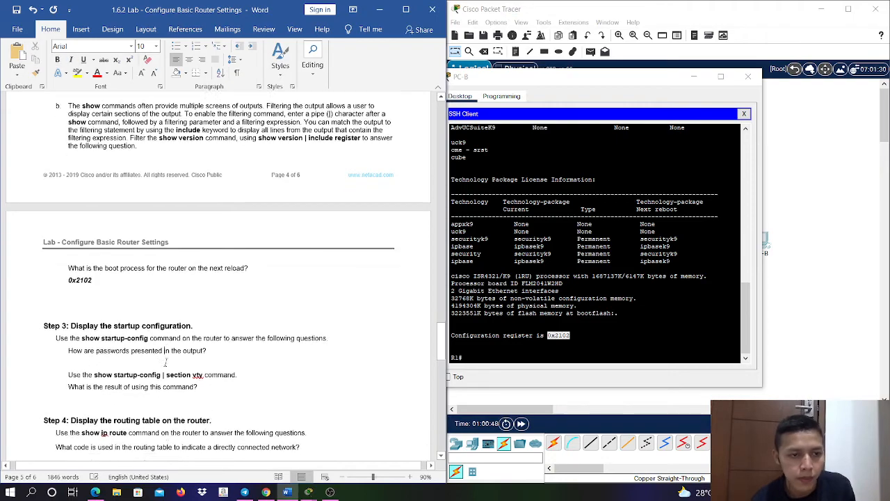
{"action": "scroll", "coordinate": [162, 322], "scroll_direction": "down", "scroll_amount": 4}
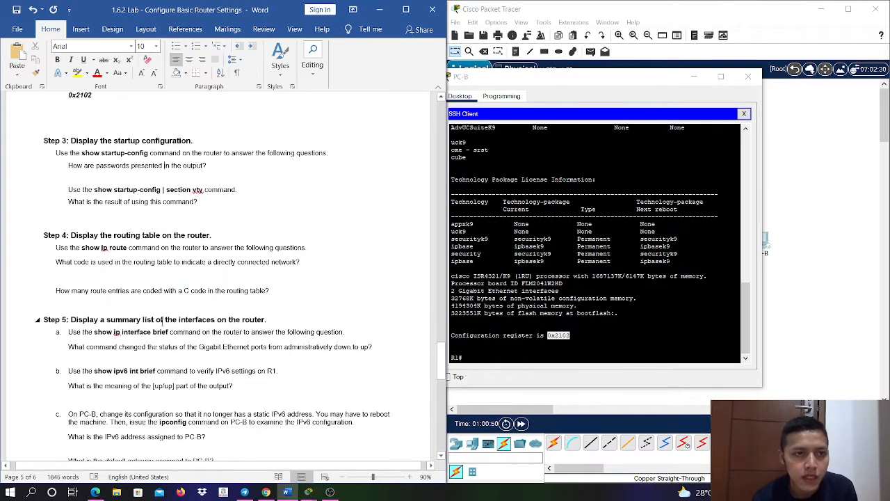
{"action": "scroll", "coordinate": [164, 322], "scroll_direction": "up", "scroll_amount": 2}
{"action": "scroll", "coordinate": [163, 321], "scroll_direction": "down", "scroll_amount": 1}
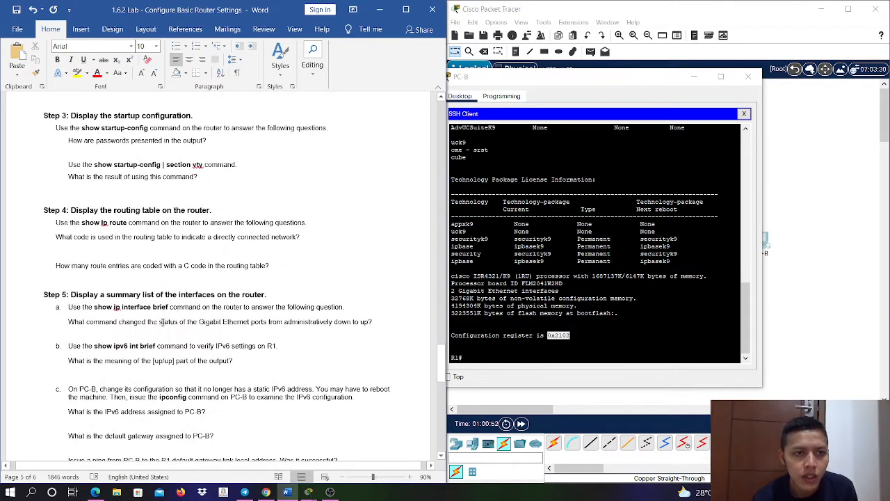
{"action": "left_click", "coordinate": [603, 345]}
{"action": "type", "text": "sh star"}
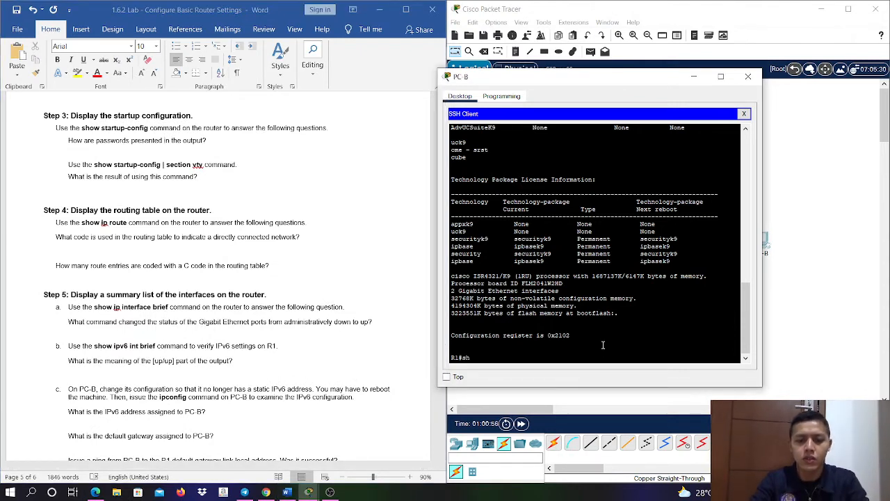
{"action": "key", "text": "Return"}
{"action": "key", "text": "space"}
{"action": "key", "text": "space"}
{"action": "key", "text": "space"}
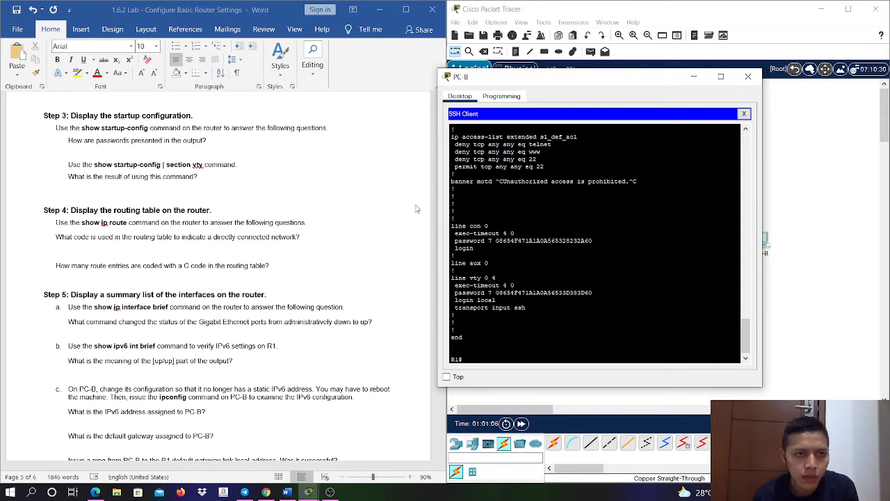
- Answer how passwords are presented in the output with "Aman dikarenakan terenkripsi" in bold italics beneath the question
{"action": "left_click", "coordinate": [225, 141]}
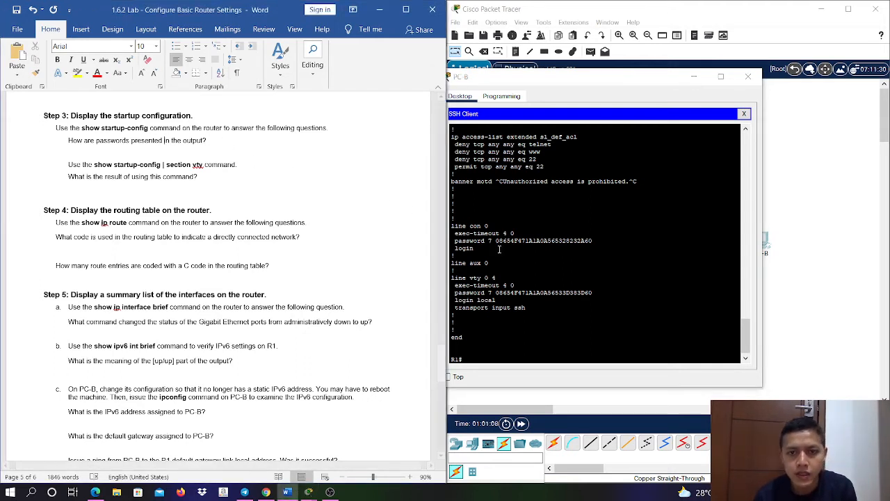
{"action": "left_click_drag", "start_coordinate": [496, 242], "coordinate": [566, 241]}
{"action": "left_click", "coordinate": [208, 139]}
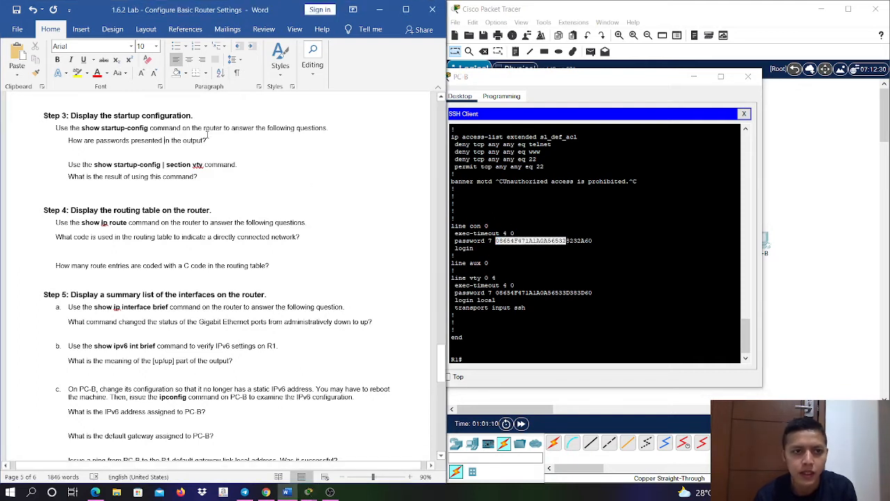
{"action": "key", "text": "Return"}
{"action": "type", "text": "encry"}
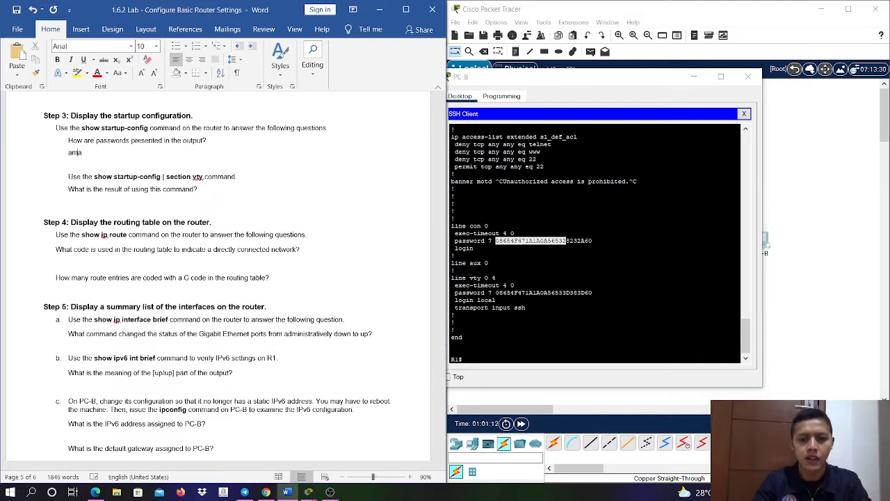
{"action": "key", "text": "BackSpace"}
{"action": "key", "text": "BackSpace"}
{"action": "key", "text": "BackSpace"}
{"action": "key", "text": "BackSpace"}
{"action": "key", "text": "BackSpace"}
{"action": "key", "text": "ctrl+b"}
{"action": "key", "text": "ctrl+i"}
{"action": "type", "text": "Aman di"}
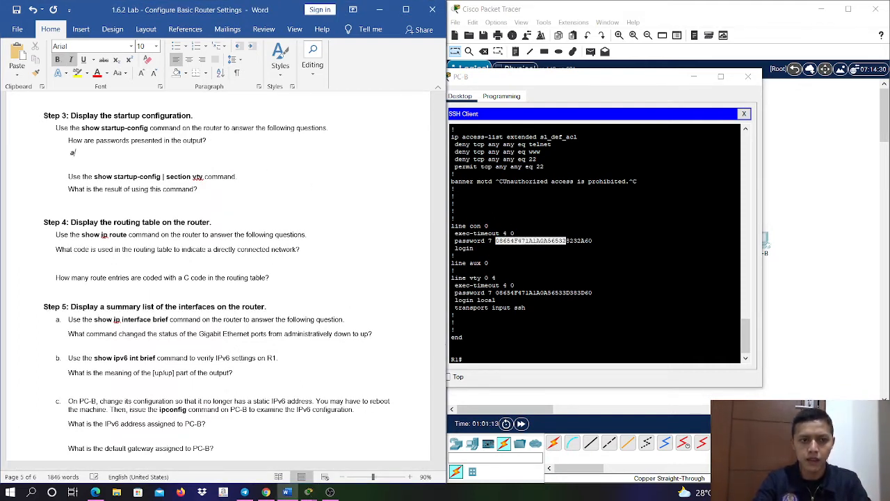
{"action": "type", "text": "karenakan ter"}
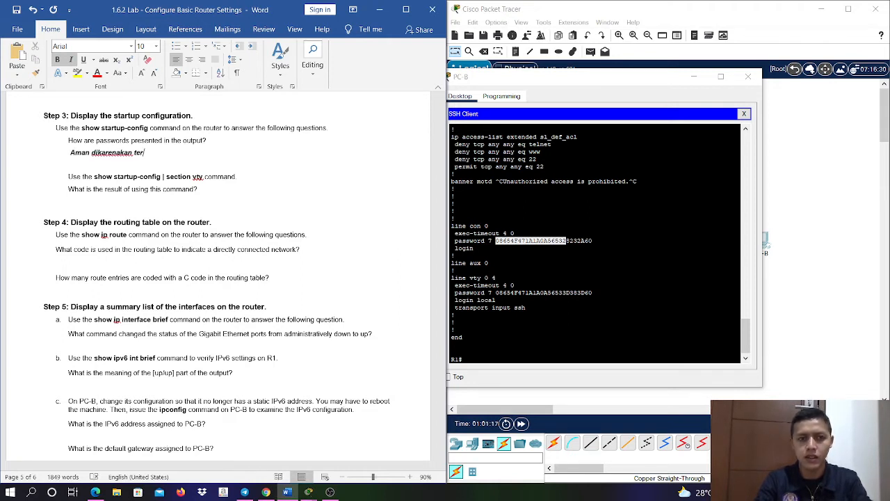
{"action": "type", "text": "enkripsi"}
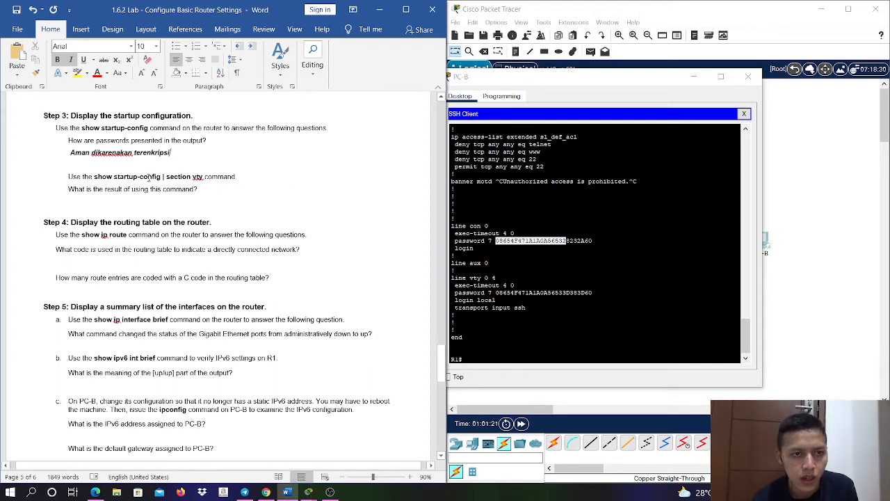
- Try to filter R1's startup configuration by section with sh startup-config | section cty
{"action": "left_click", "coordinate": [593, 302]}
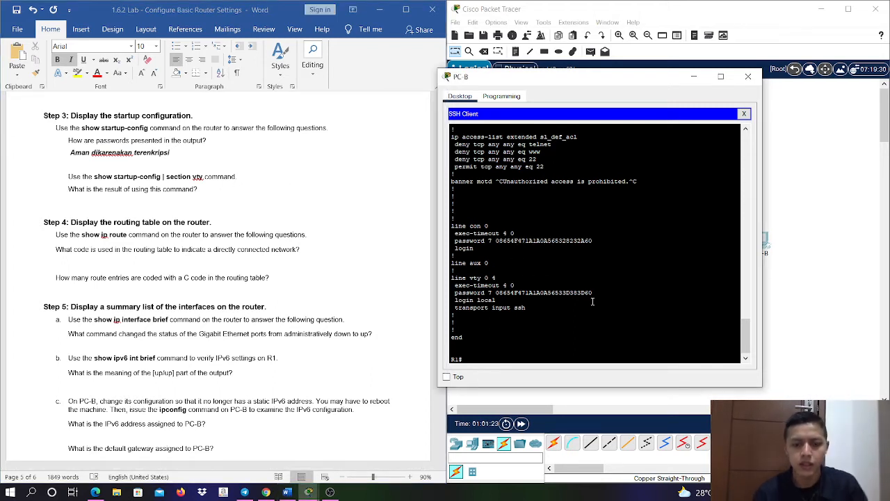
{"action": "key", "text": "Return"}
{"action": "type", "text": "sh s"}
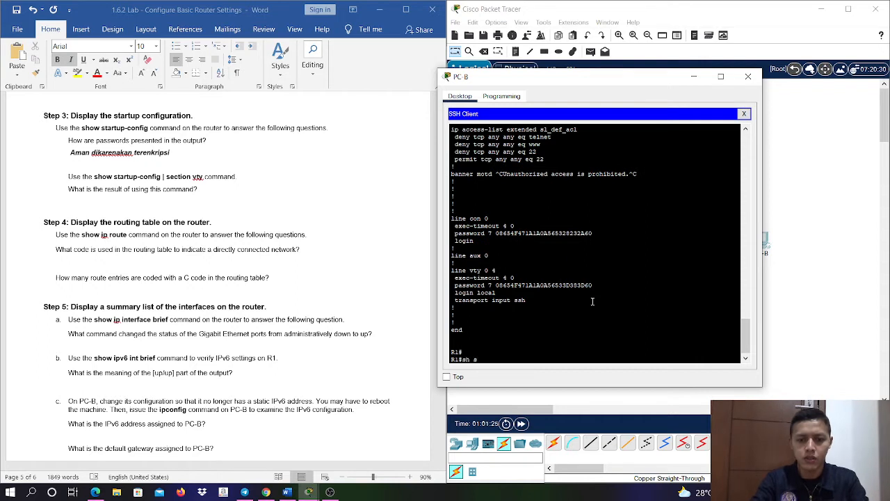
{"action": "type", "text": "tar"}
{"action": "key", "text": "Tab"}
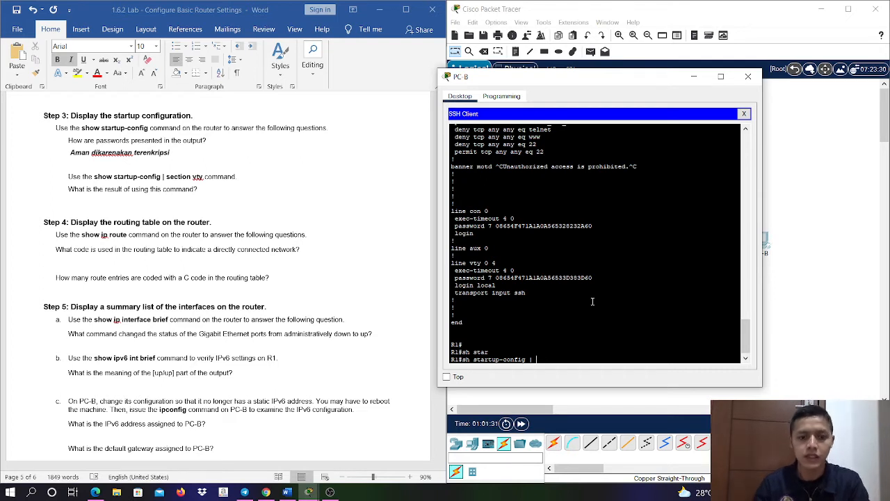
{"action": "type", "text": "| section"}
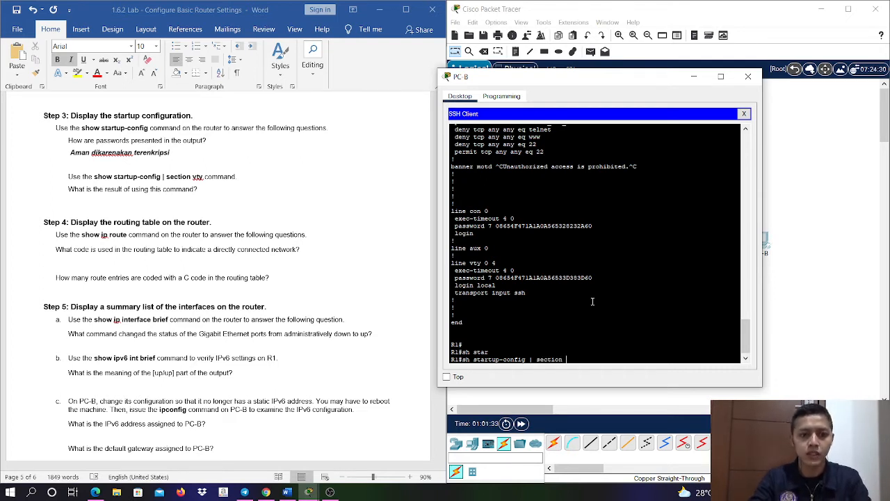
{"action": "type", "text": " cty"}
{"action": "key", "text": "Return"}
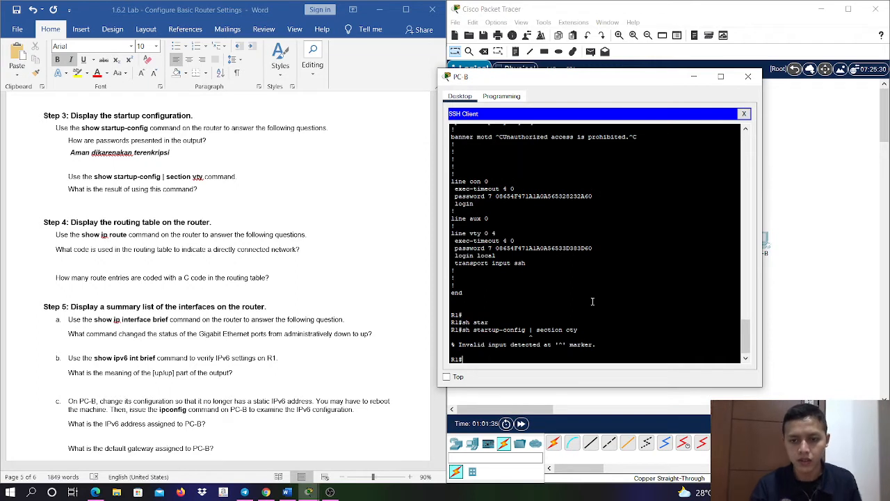
- Try to filter R1's startup configuration for the vty section with sh startup-config | section vty
{"action": "key", "text": "Up"}
{"action": "key", "text": "BackSpace"}
{"action": "key", "text": "BackSpace"}
{"action": "key", "text": "BackSpace"}
{"action": "type", "text": "vty"}
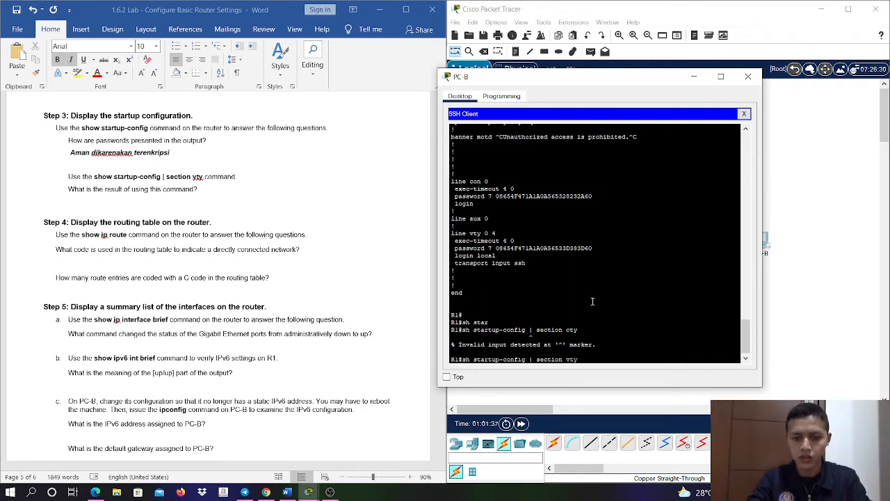
{"action": "key", "text": "Return"}
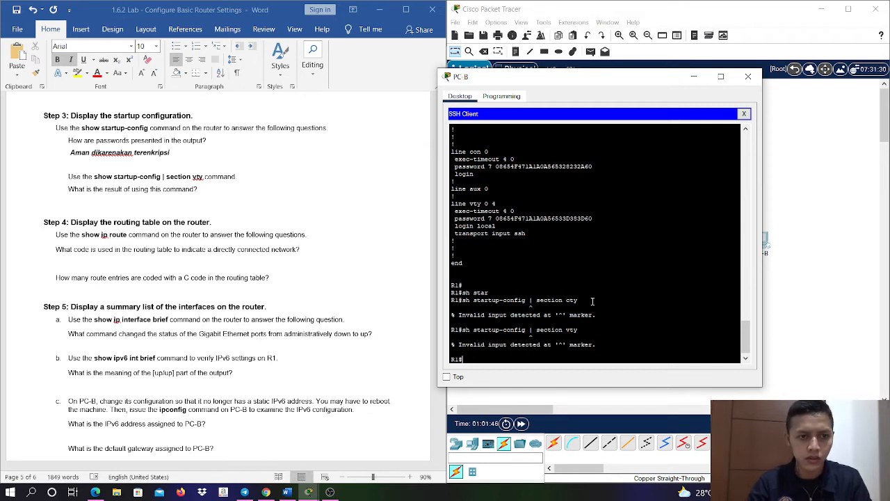
- Try the vty filter with the show keyword written in full: show startup-config | section vty
{"action": "type", "text": "how star"}
{"action": "key", "text": "Tab"}
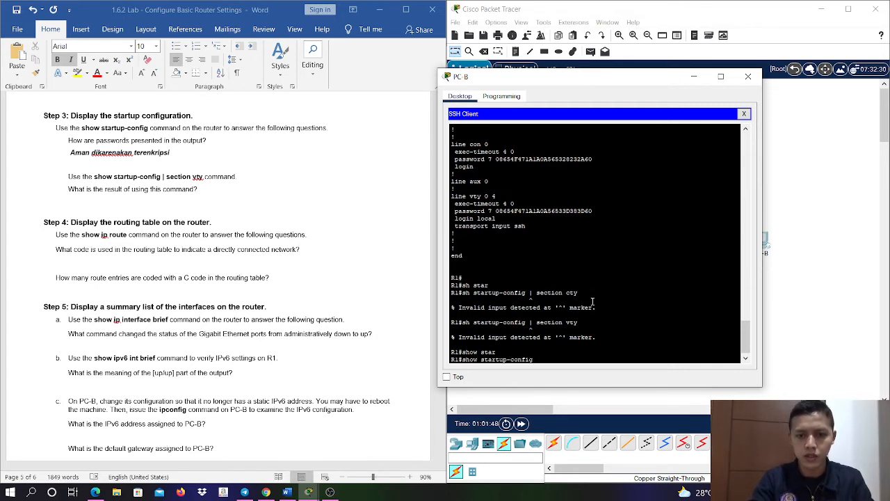
{"action": "type", "text": "| "}
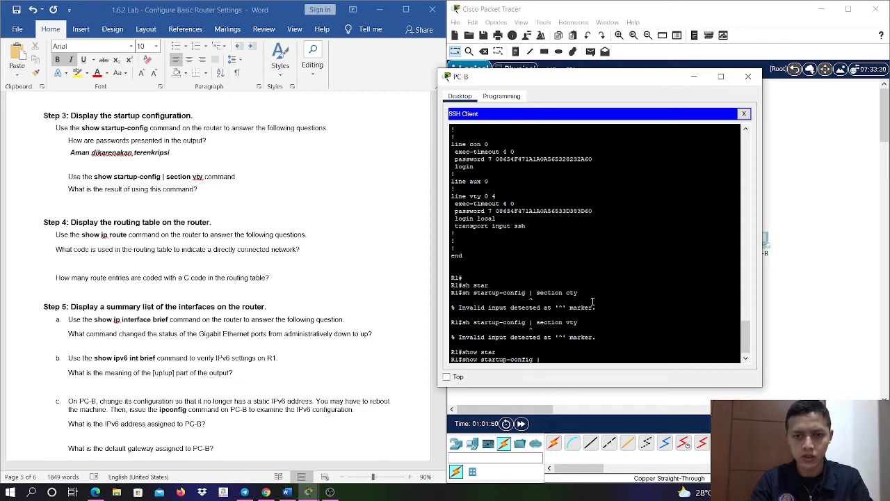
{"action": "type", "text": "sect"}
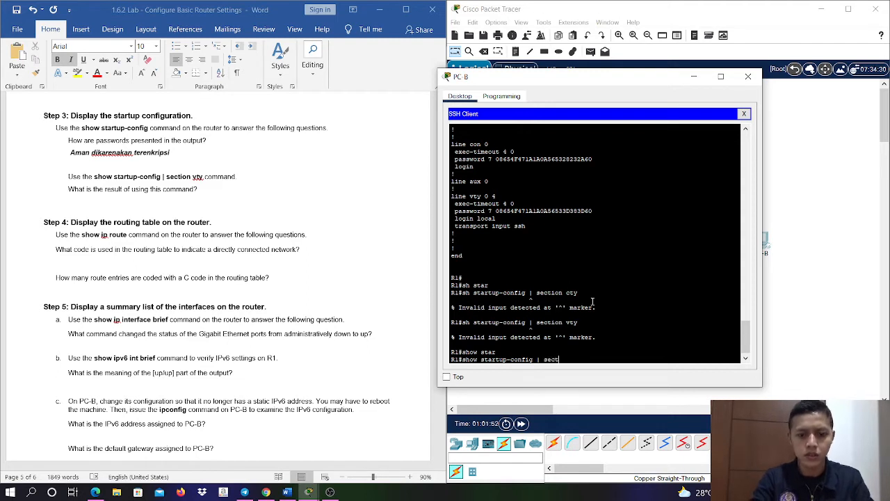
{"action": "type", "text": "ion vty"}
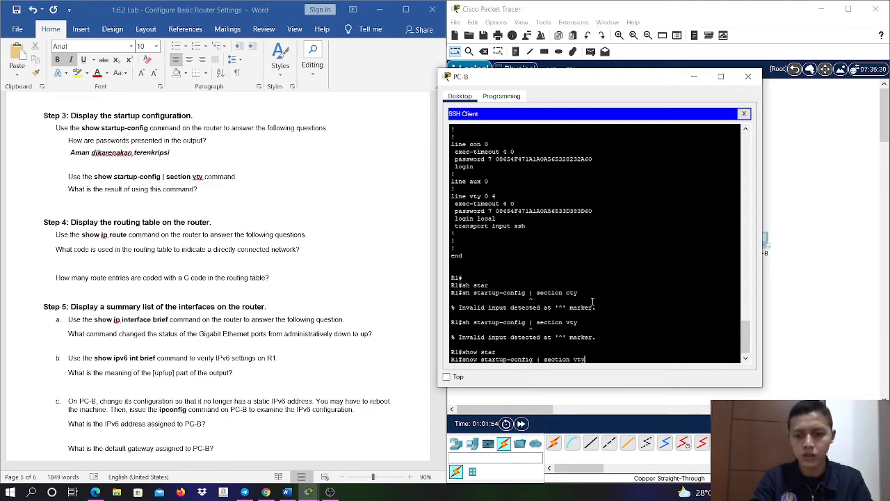
{"action": "key", "text": "Return"}
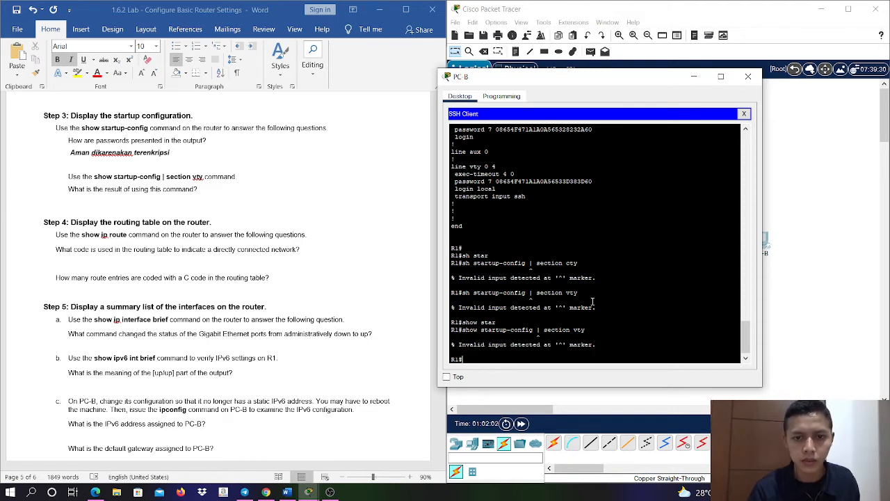
- Try the same filter command with a capital I in place of the pipe: show startup-config I section vty
{"action": "key", "text": "Up"}
{"action": "key", "text": "Left"}
{"action": "key", "text": "Left"}
{"action": "key", "text": "Left"}
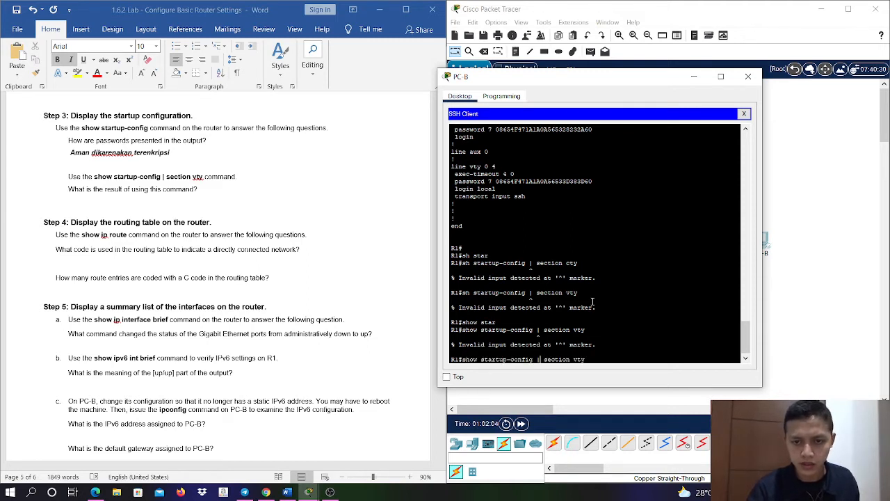
{"action": "key", "text": "Left"}
{"action": "key", "text": "Left"}
{"action": "key", "text": "Left"}
{"action": "key", "text": "Left"}
{"action": "key", "text": "Left"}
{"action": "key", "text": "Left"}
{"action": "key", "text": "Left"}
{"action": "key", "text": "Left"}
{"action": "key", "text": "Left"}
{"action": "key", "text": "BackSpace"}
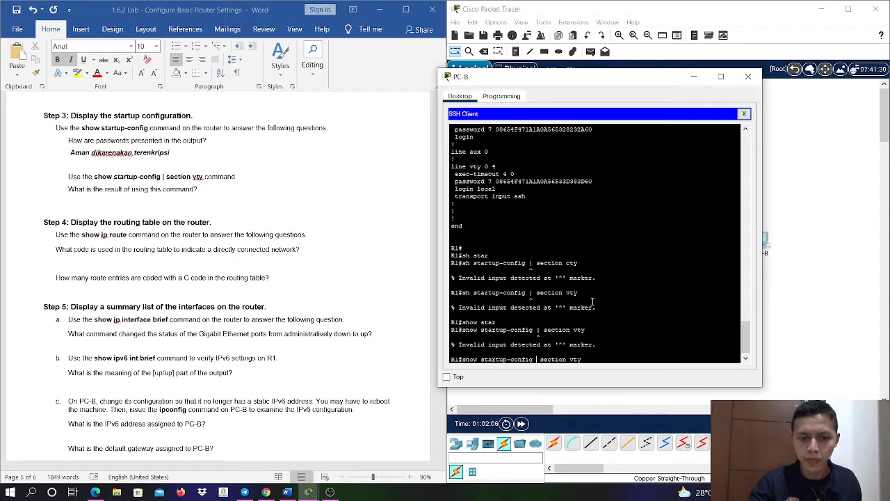
{"action": "type", "text": "I"}
{"action": "key", "text": "Return"}
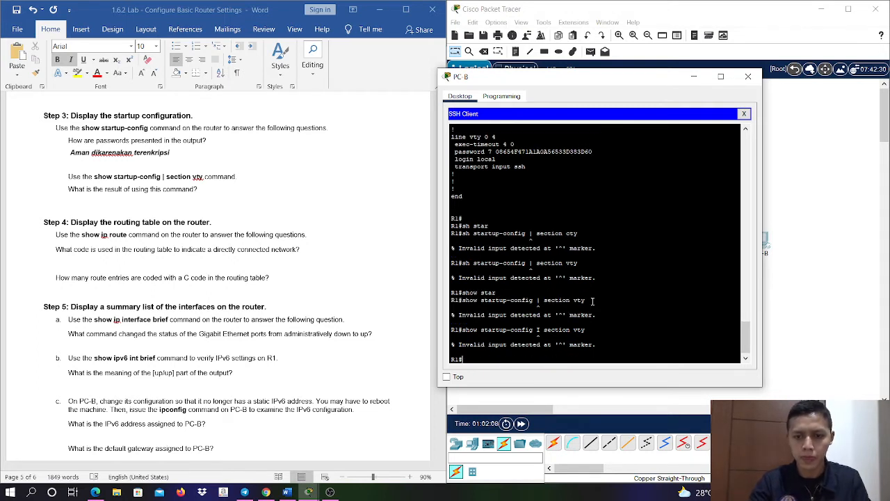
- Try the filter command with the pipe restored and no spaces around it: show startup-config|section vty
{"action": "key", "text": "Up"}
{"action": "key", "text": "Left"}
{"action": "key", "text": "Left"}
{"action": "key", "text": "Left"}
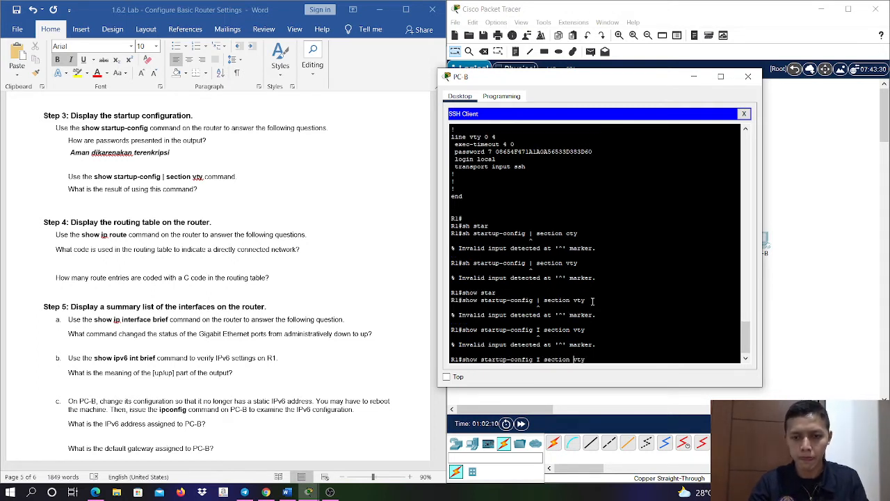
{"action": "key", "text": "Left"}
{"action": "key", "text": "Left"}
{"action": "key", "text": "Left"}
{"action": "key", "text": "Left"}
{"action": "key", "text": "Left"}
{"action": "key", "text": "Left"}
{"action": "key", "text": "Left"}
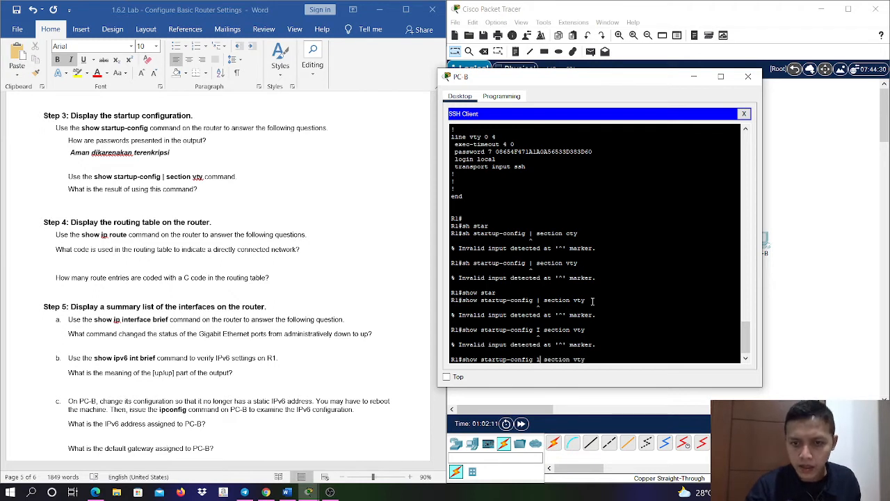
{"action": "key", "text": "BackSpace"}
{"action": "type", "text": "\\"}
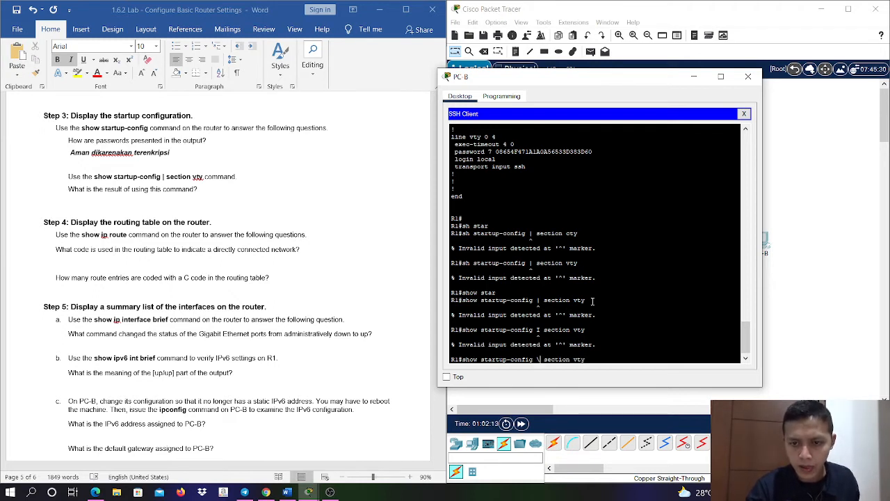
{"action": "key", "text": "BackSpace"}
{"action": "type", "text": "|"}
{"action": "key", "text": "Left"}
{"action": "key", "text": "BackSpace"}
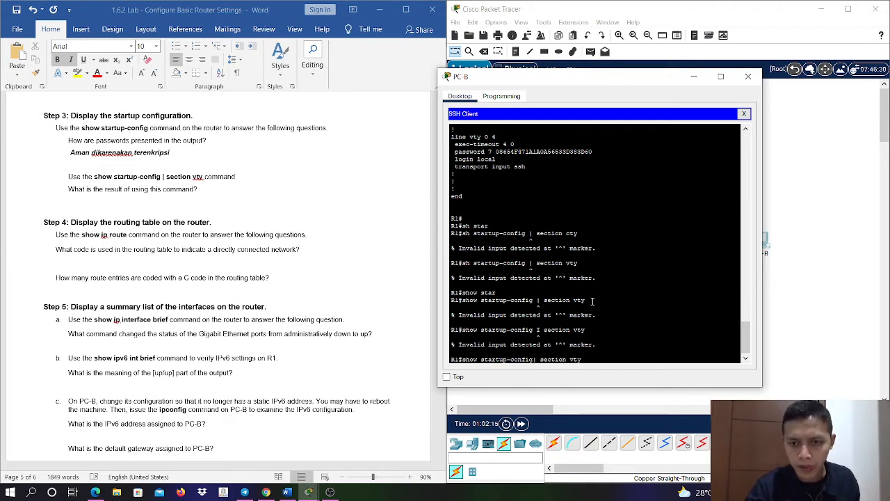
{"action": "key", "text": "Right"}
{"action": "key", "text": "Right"}
{"action": "key", "text": "BackSpace"}
{"action": "key", "text": "Return"}
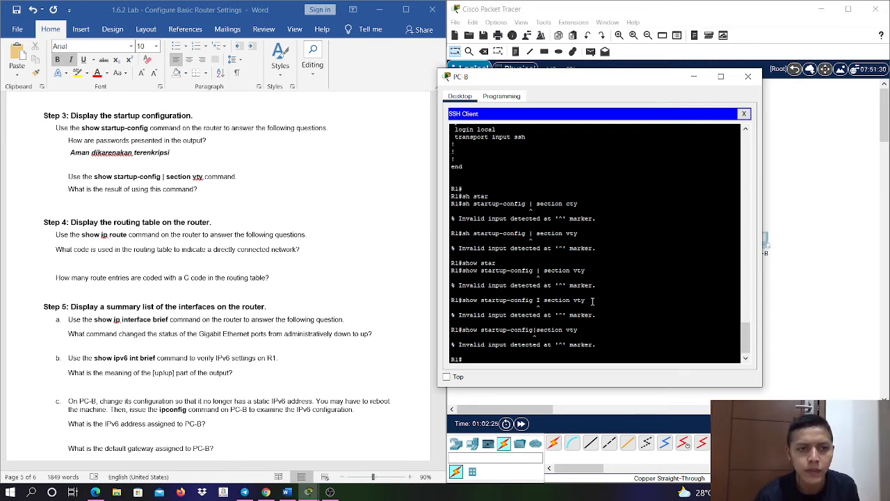
- Recall the spaced version from the command history and try show startup-config | section vty again
{"action": "key", "text": "Up"}
{"action": "key", "text": "Up"}
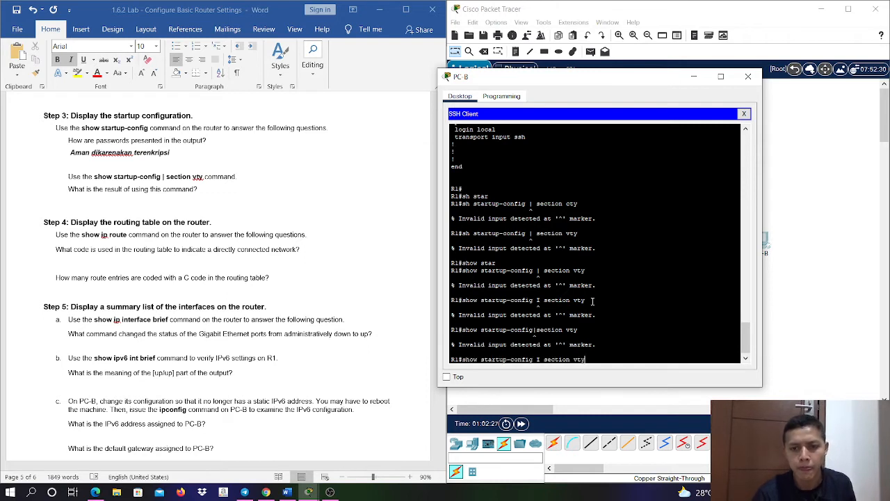
{"action": "key", "text": "Up"}
{"action": "key", "text": "Up"}
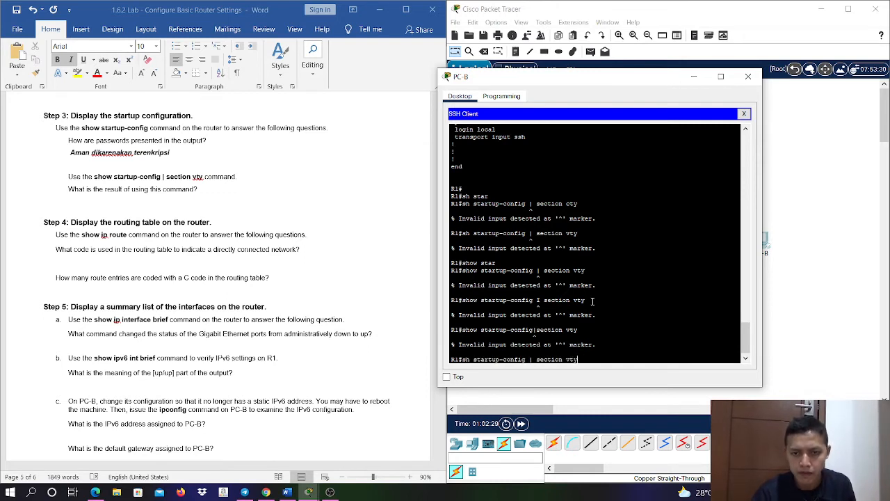
{"action": "key", "text": "Down"}
{"action": "key", "text": "Return"}
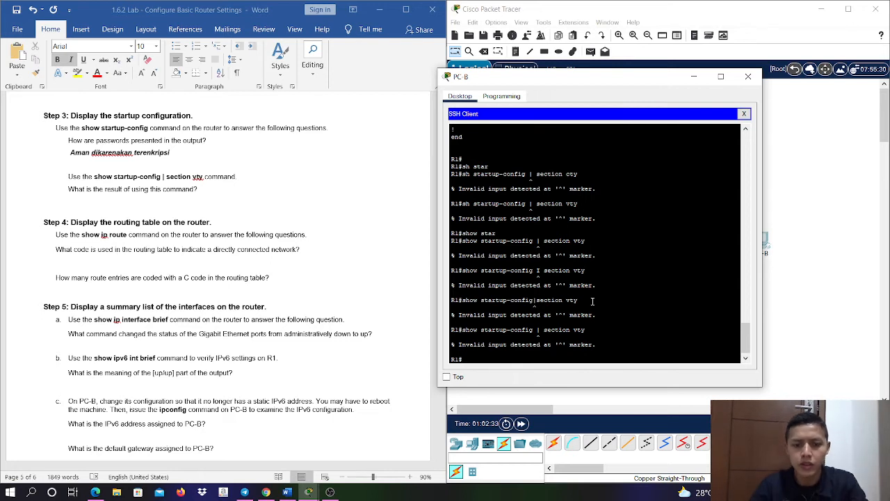
- Try sh start | section vty from R1's global configuration mode, and return to privileged EXEC mode
{"action": "type", "text": "conf t"}
{"action": "key", "text": "Return"}
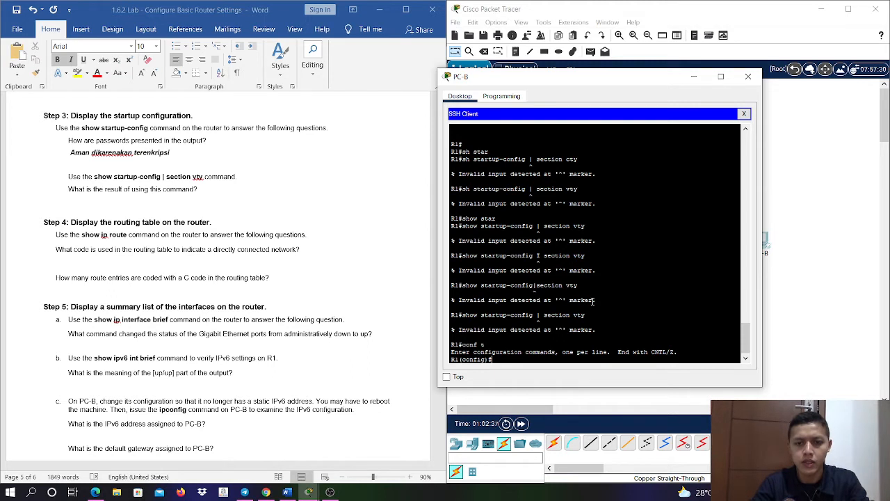
{"action": "type", "text": "sh"}
{"action": "key", "text": "Tab"}
{"action": "type", "text": "s"}
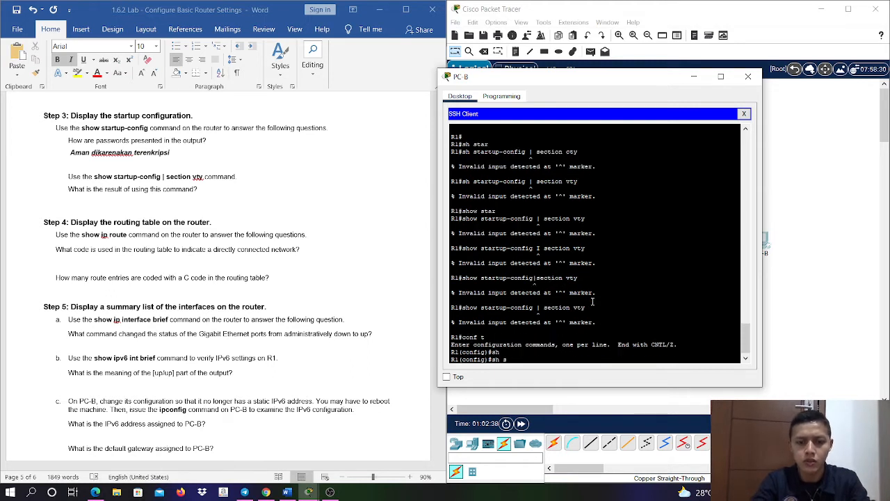
{"action": "type", "text": "tart"}
{"action": "key", "text": "Tab"}
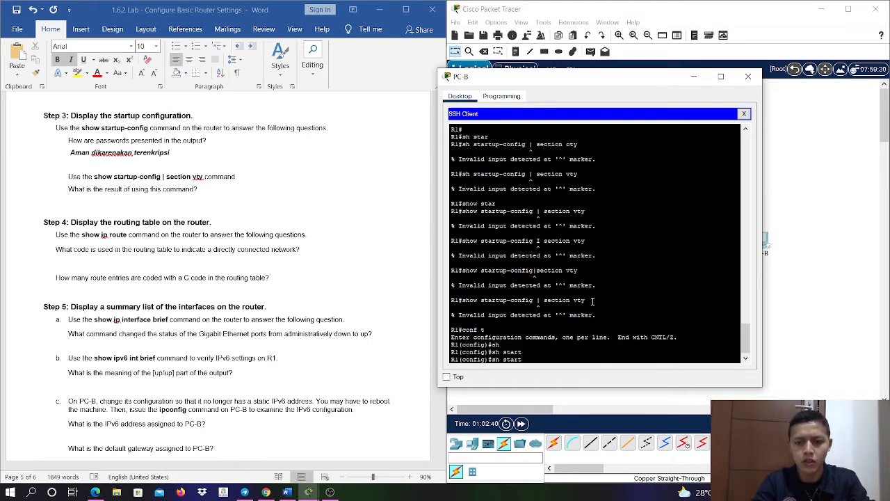
{"action": "type", "text": "| sectio"}
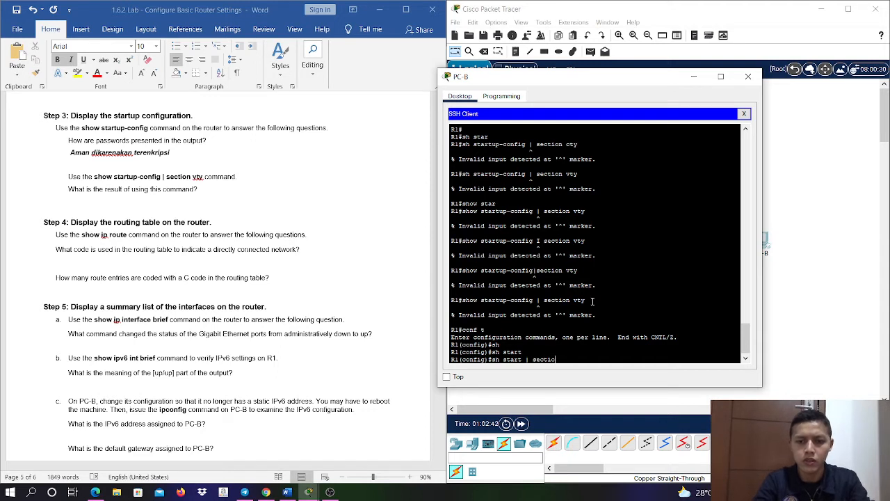
{"action": "type", "text": "n v"}
{"action": "type", "text": "ty"}
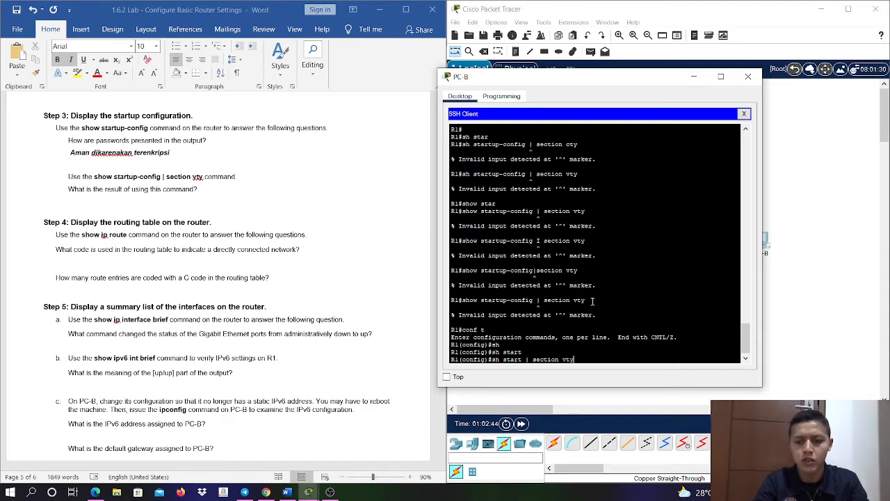
{"action": "key", "text": "Return"}
{"action": "type", "text": "e"}
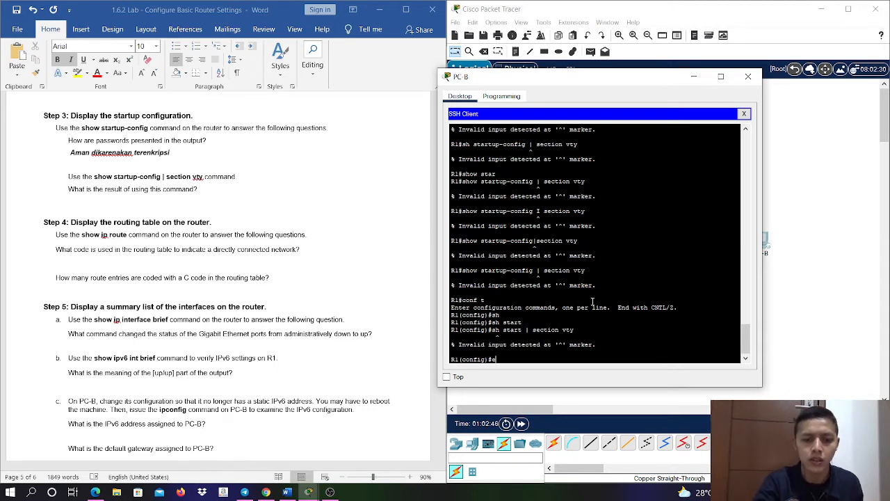
{"action": "type", "text": "xit"}
{"action": "key", "text": "Return"}
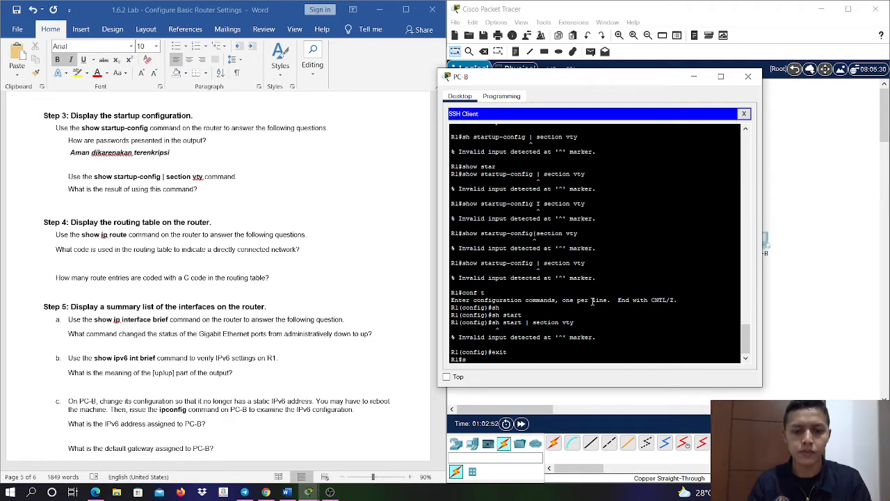
- Try show startup-config | section vty once more from privileged EXEC mode, entering the whole command anew
{"action": "type", "text": "sho"}
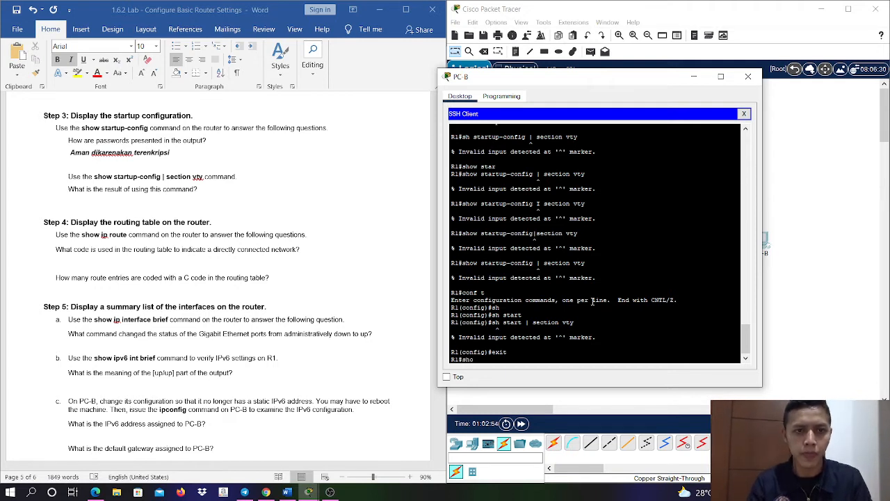
{"action": "key", "text": "Tab"}
{"action": "type", "text": "sta"}
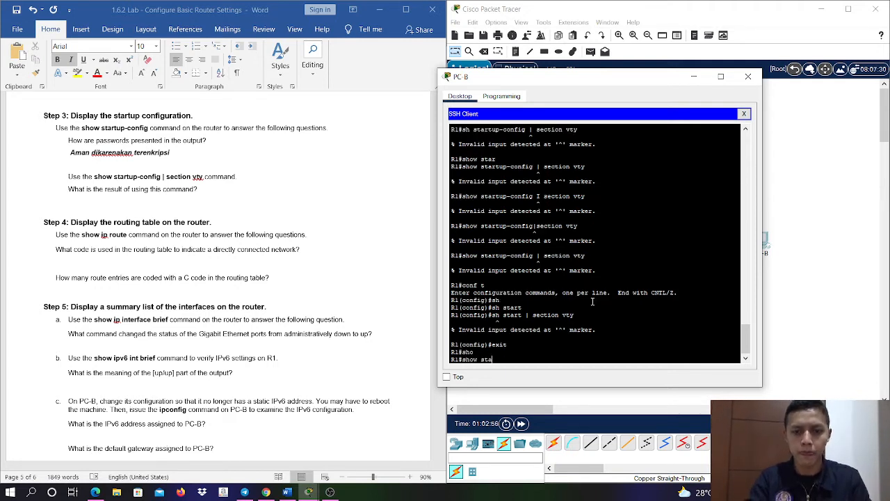
{"action": "type", "text": "r"}
{"action": "key", "text": "Tab"}
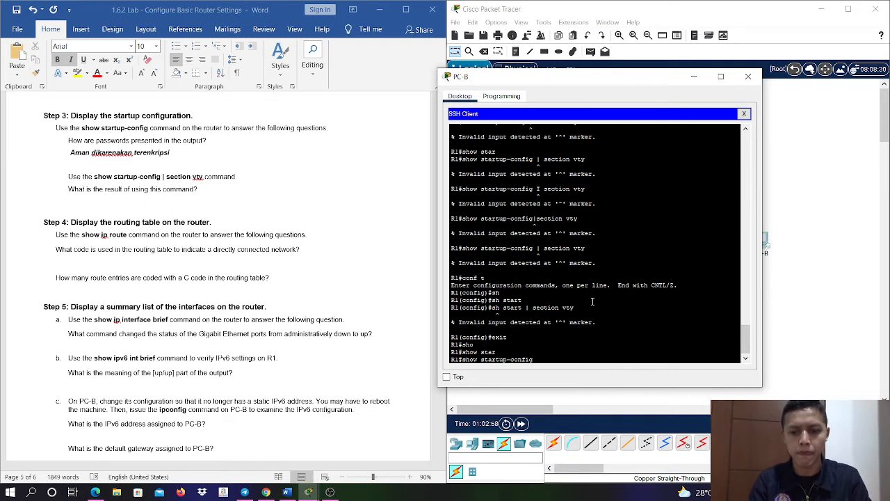
{"action": "type", "text": "| "}
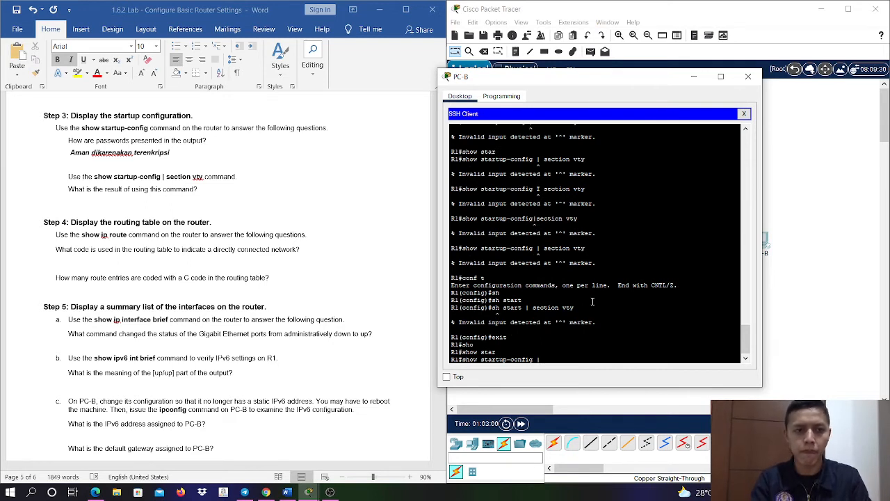
{"action": "type", "text": "section"}
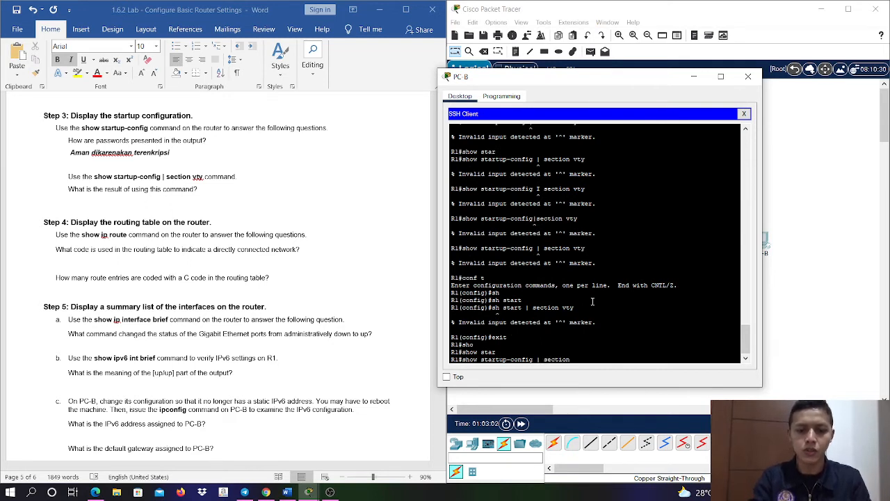
{"action": "type", "text": " vty"}
{"action": "key", "text": "Return"}
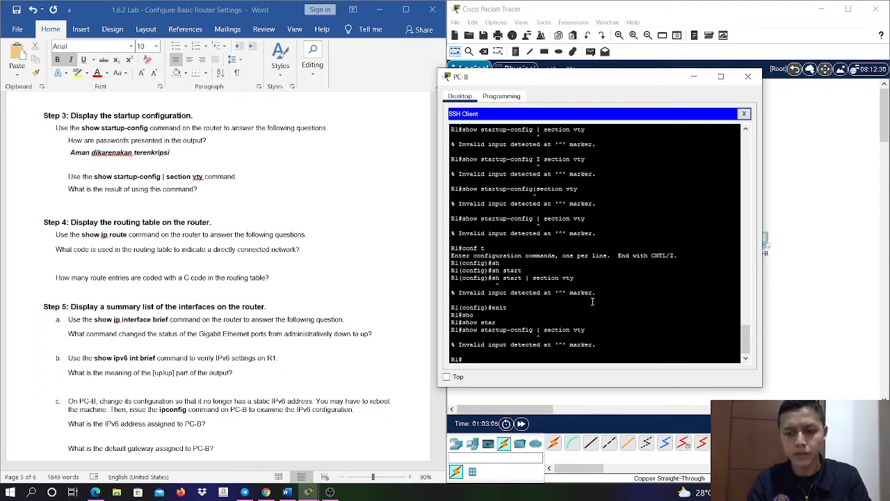
- Run sh star on R1 and page through the unfiltered startup configuration to its end to examine the vty lines
{"action": "key", "text": "Up"}
{"action": "key", "text": "Up"}
{"action": "key", "text": "Up"}
{"action": "key", "text": "Up"}
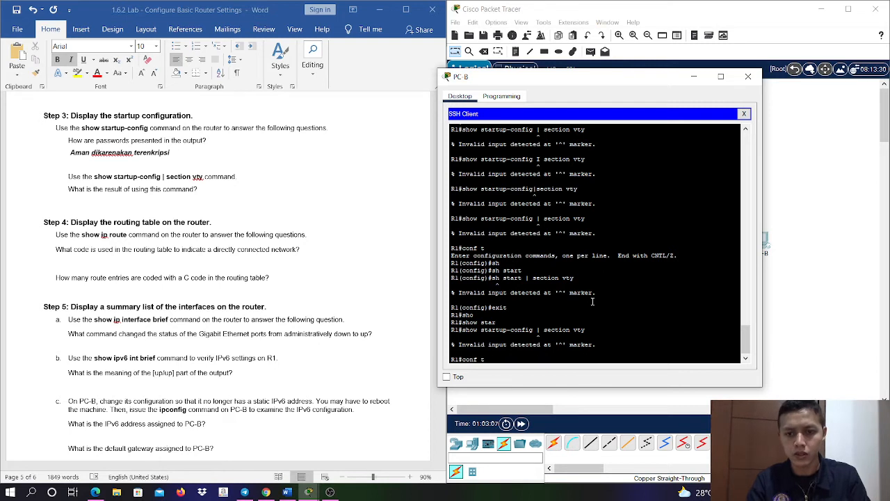
{"action": "key", "text": "BackSpace"}
{"action": "key", "text": "BackSpace"}
{"action": "key", "text": "BackSpace"}
{"action": "key", "text": "BackSpace"}
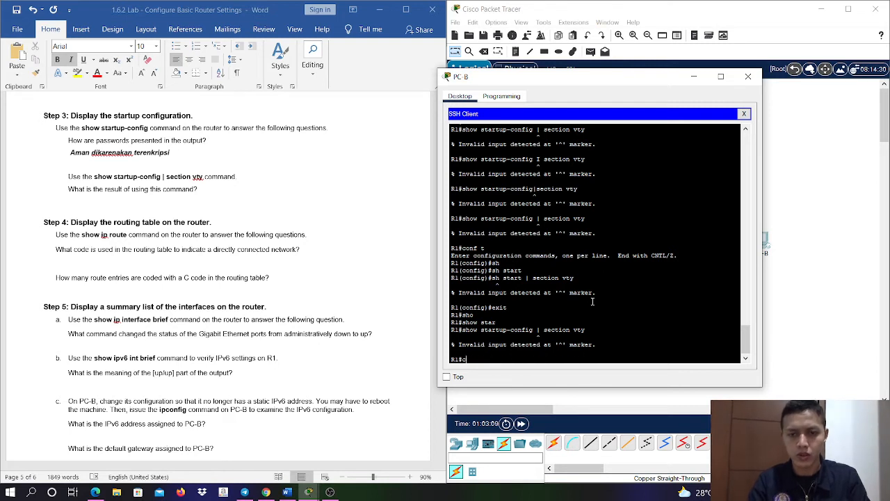
{"action": "type", "text": "sh star"}
{"action": "key", "text": "Return"}
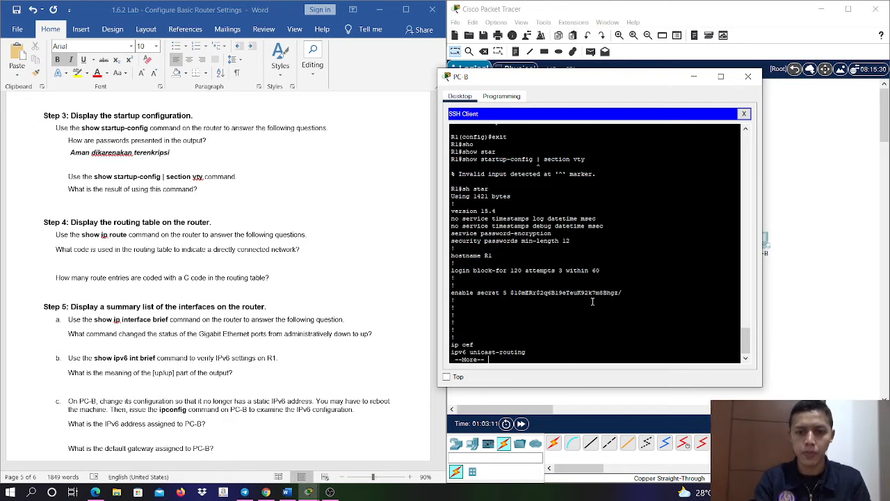
{"action": "key", "text": "space"}
{"action": "key", "text": "space"}
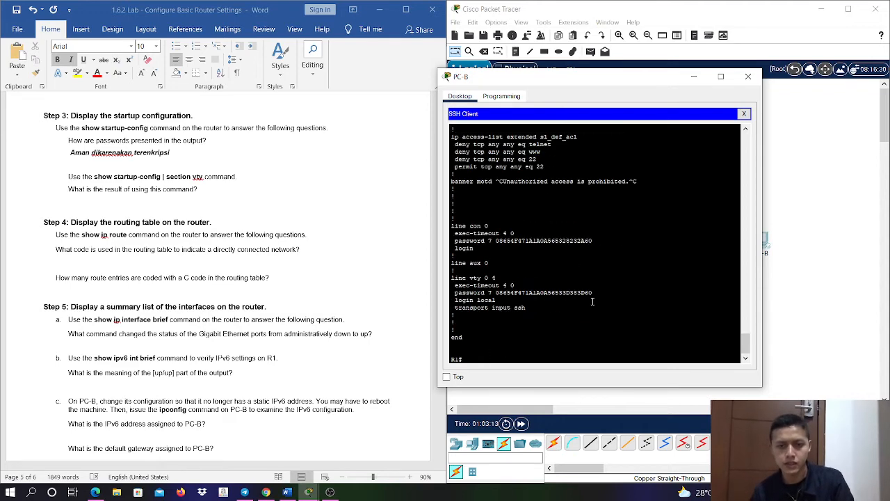
- Examine the console, aux and vty line sections at the end of the startup configuration
{"action": "left_click_drag", "start_coordinate": [477, 227], "coordinate": [511, 267]}
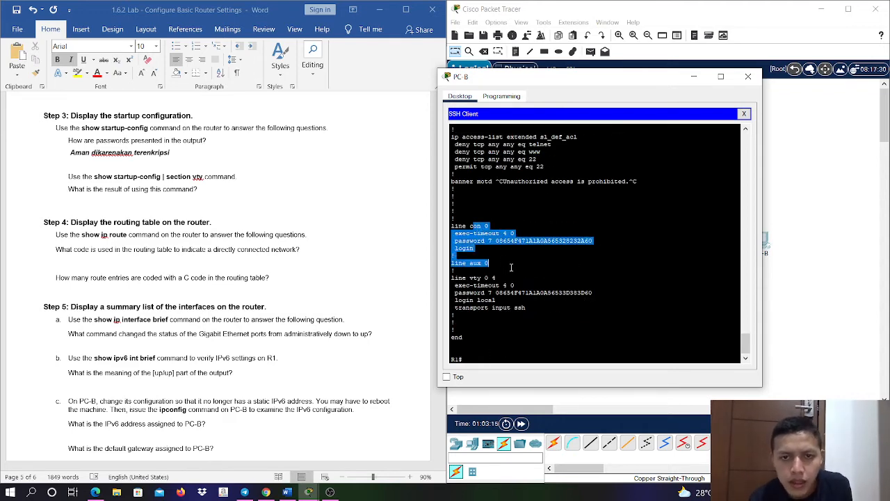
{"action": "left_click", "coordinate": [532, 308]}
{"action": "left_click_drag", "start_coordinate": [533, 309], "coordinate": [492, 278]}
{"action": "left_click", "coordinate": [516, 311]}
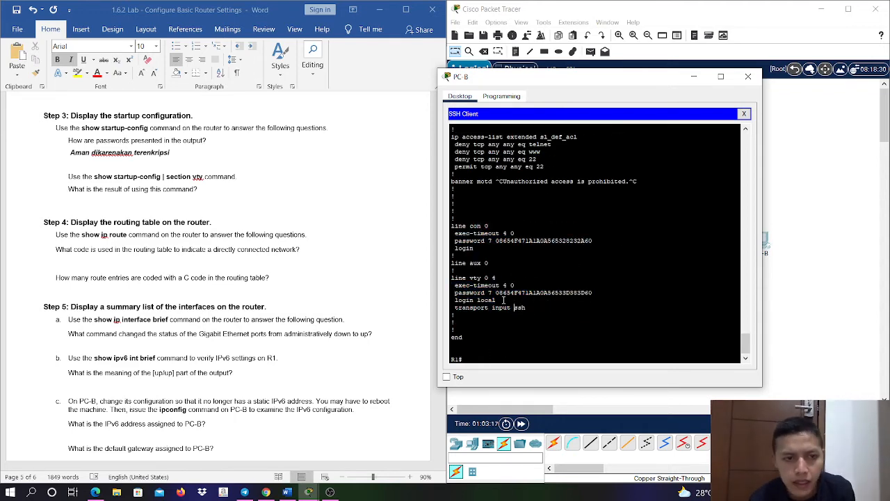
- Add an answer line in bold italic below Step 3's question "What is the result of using this command?"
{"action": "left_click", "coordinate": [214, 187]}
{"action": "left_click", "coordinate": [214, 188]}
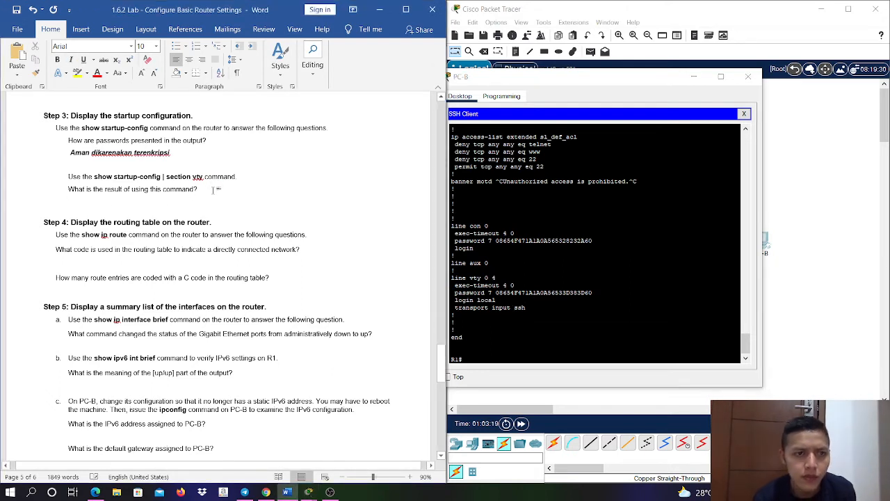
{"action": "key", "text": "Return"}
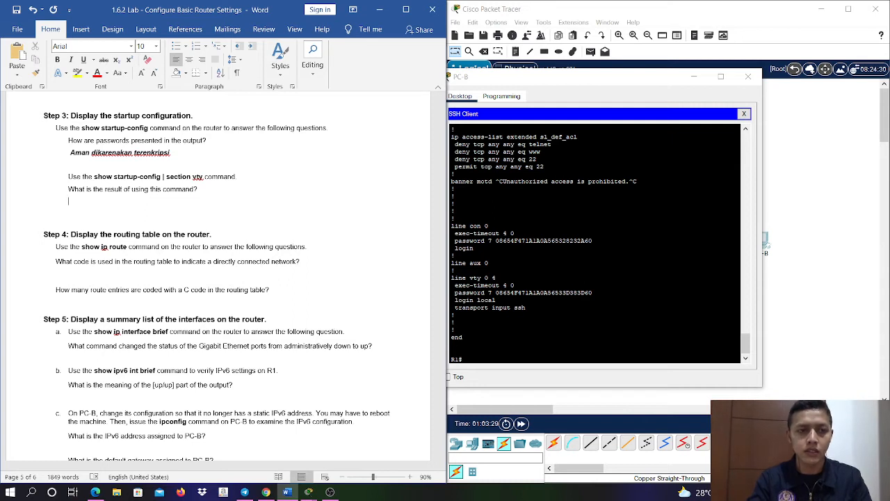
{"action": "type", "text": "Hasil"}
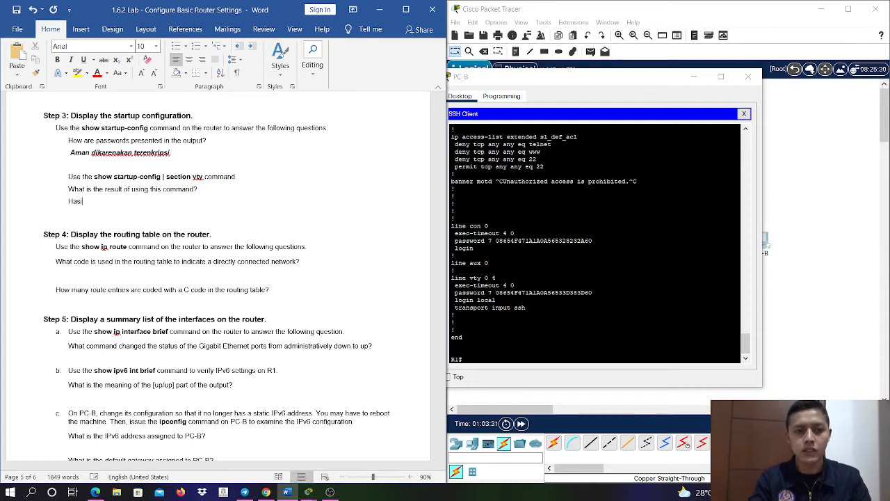
{"action": "key", "text": "BackSpace"}
{"action": "key", "text": "BackSpace"}
{"action": "key", "text": "BackSpace"}
{"action": "key", "text": "BackSpace"}
{"action": "key", "text": "BackSpace"}
{"action": "key", "text": "ctrl+b"}
{"action": "type", "text": "("}
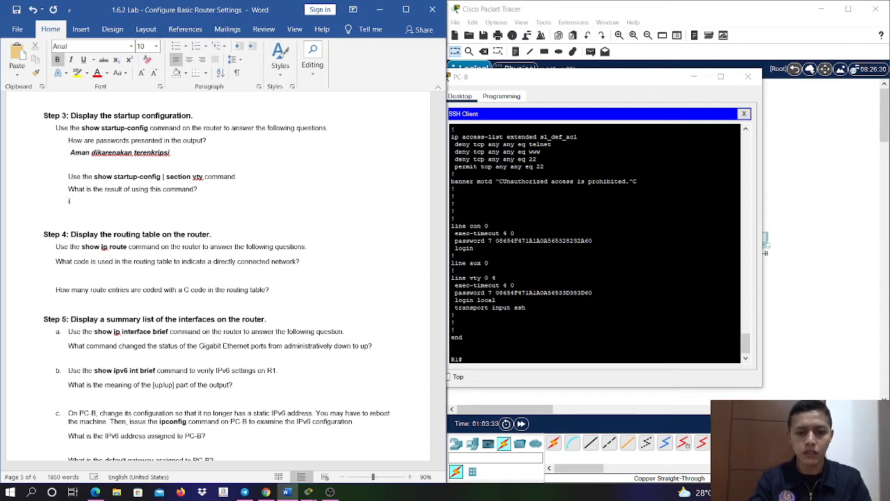
{"action": "key", "text": "ctrl+i"}
- Answer the section vty question with "Hasilnya merupakan vty yang dicari di dalam show startup-config"
{"action": "type", "text": "Hasil"}
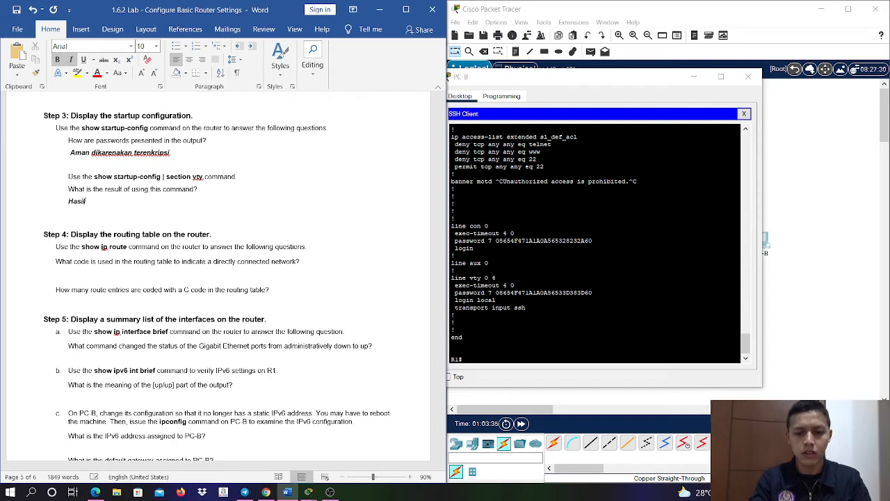
{"action": "type", "text": "nya merupakan"}
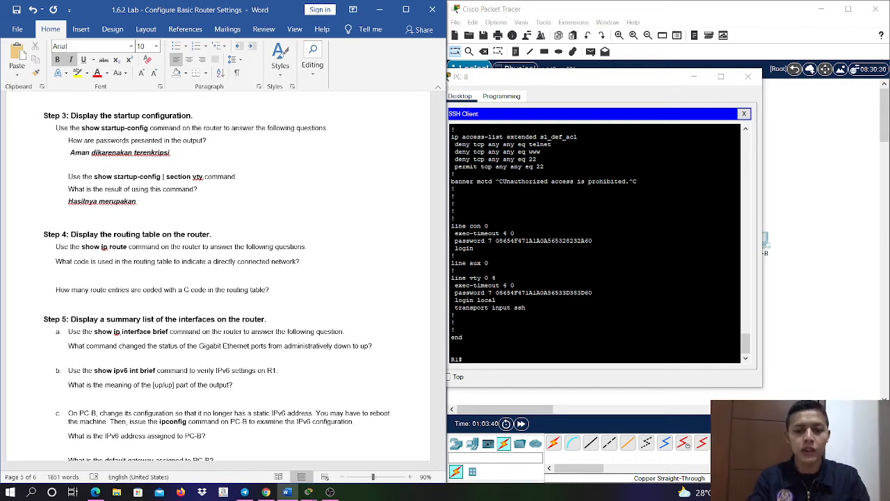
{"action": "type", "text": "vty "}
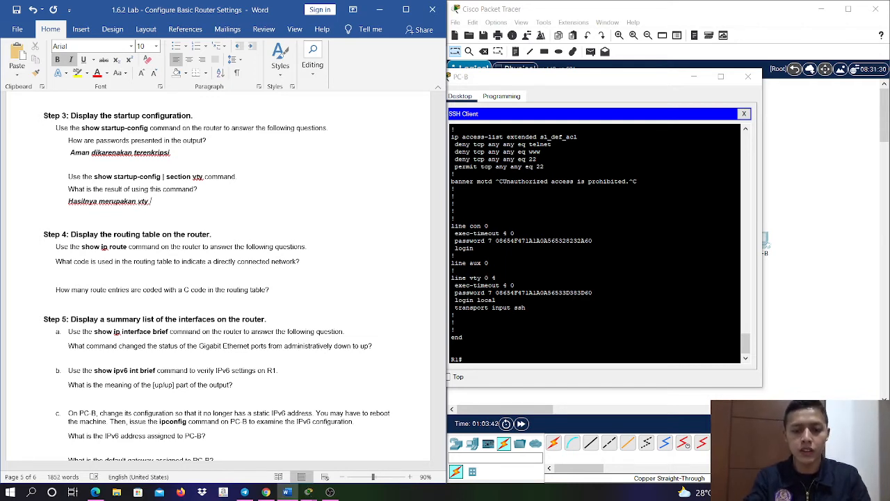
{"action": "type", "text": "yang dicari di"}
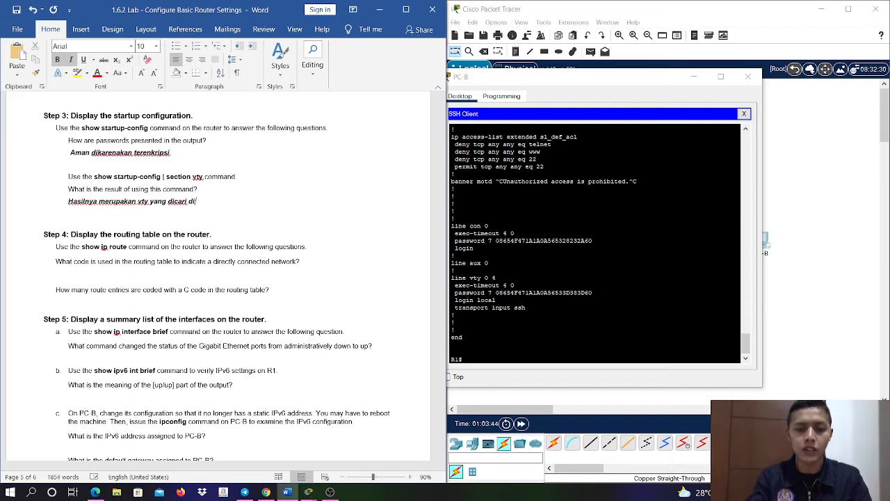
{"action": "type", "text": " dalam .s"}
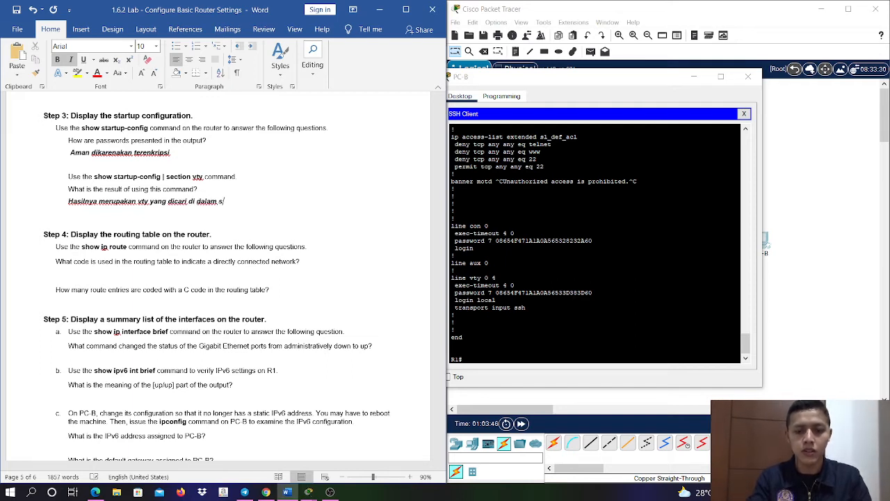
{"action": "type", "text": "how start"}
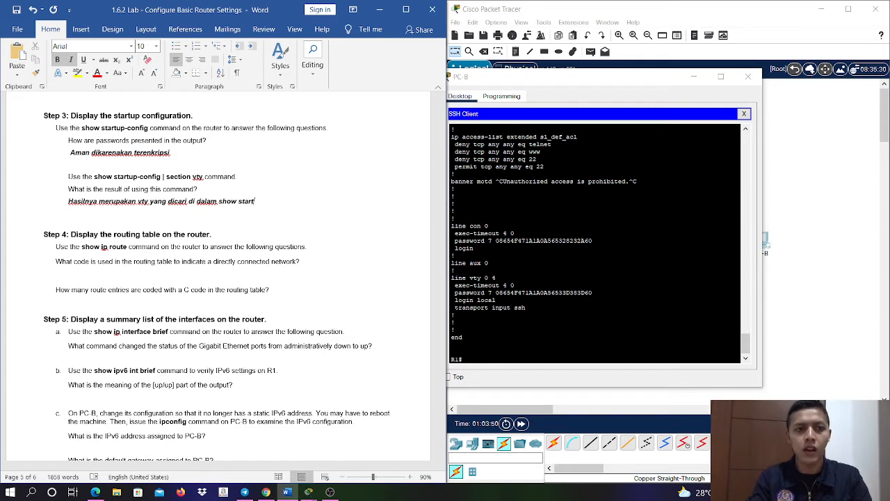
{"action": "type", "text": "up-config"}
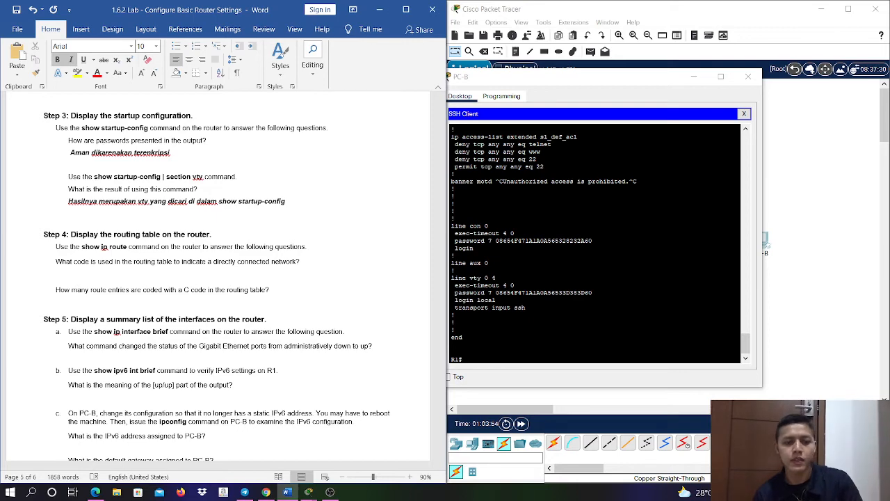
- Run sh ip rou on R1 in the SSH session to display the routing table for Step 4
{"action": "left_click", "coordinate": [213, 280]}
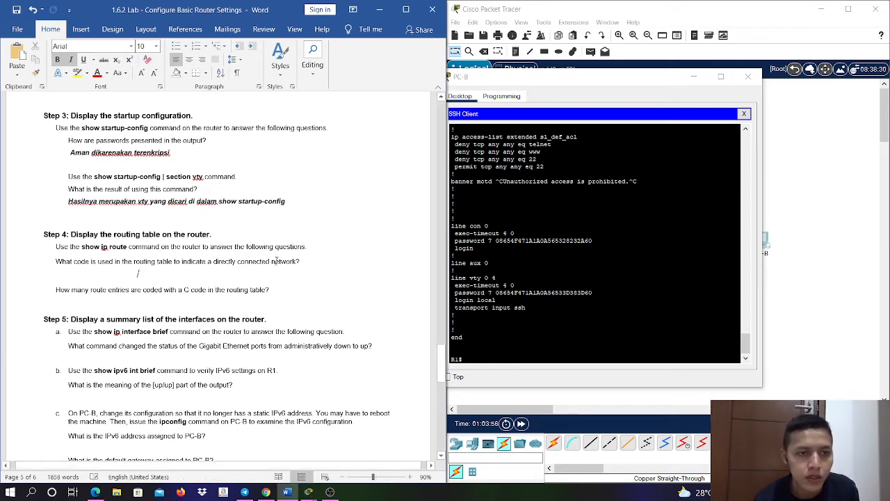
{"action": "scroll", "coordinate": [276, 260], "scroll_direction": "down", "scroll_amount": 2}
{"action": "scroll", "coordinate": [277, 250], "scroll_direction": "down", "scroll_amount": 1}
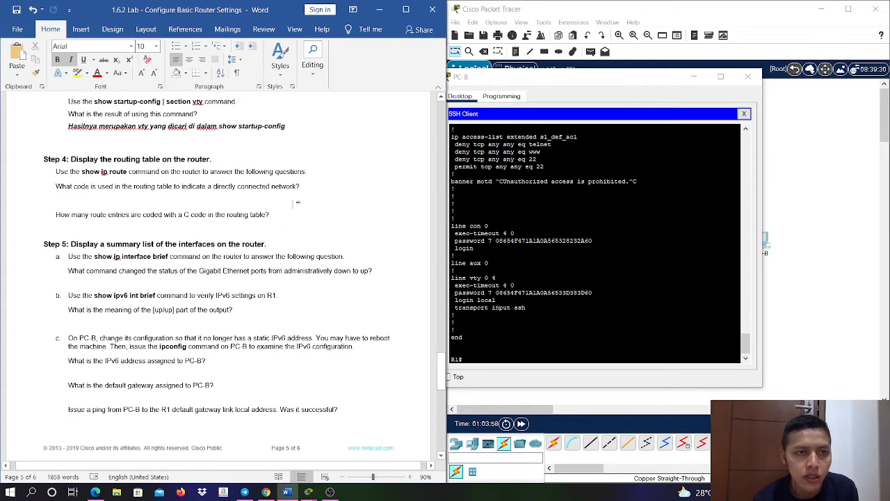
{"action": "left_click", "coordinate": [569, 334]}
{"action": "key", "text": "Return"}
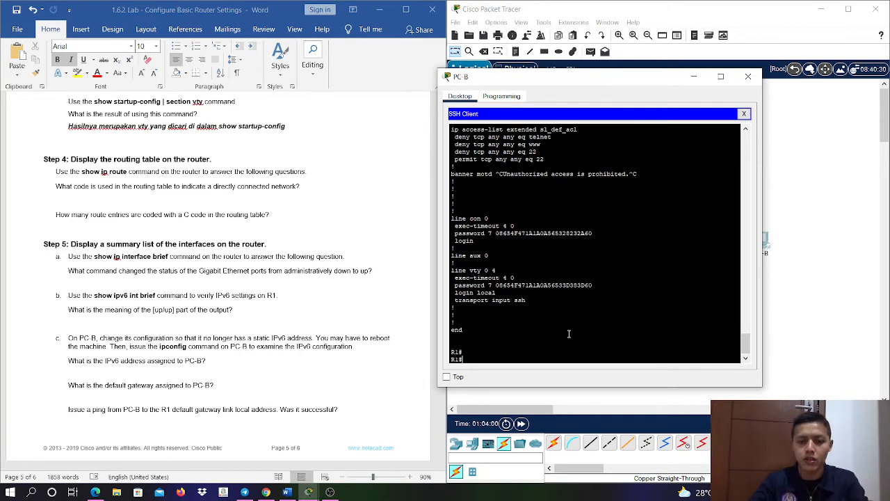
{"action": "type", "text": "sh ip ro"}
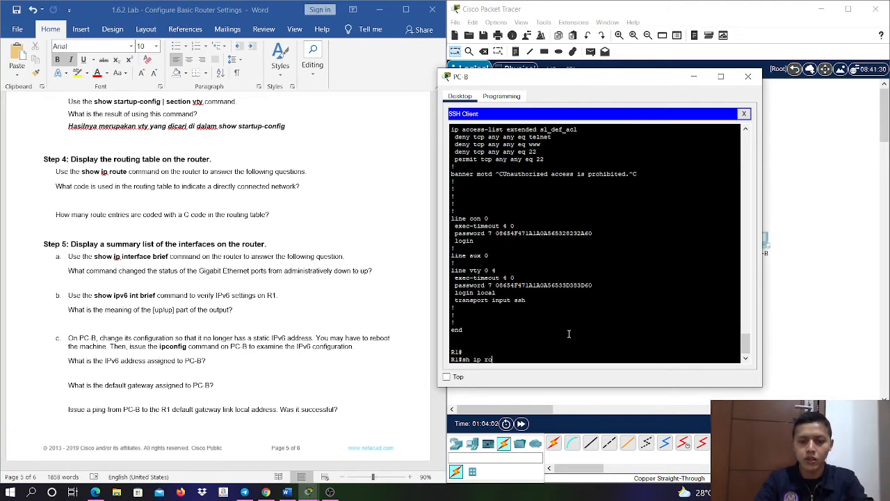
{"action": "type", "text": "u"}
{"action": "key", "text": "Return"}
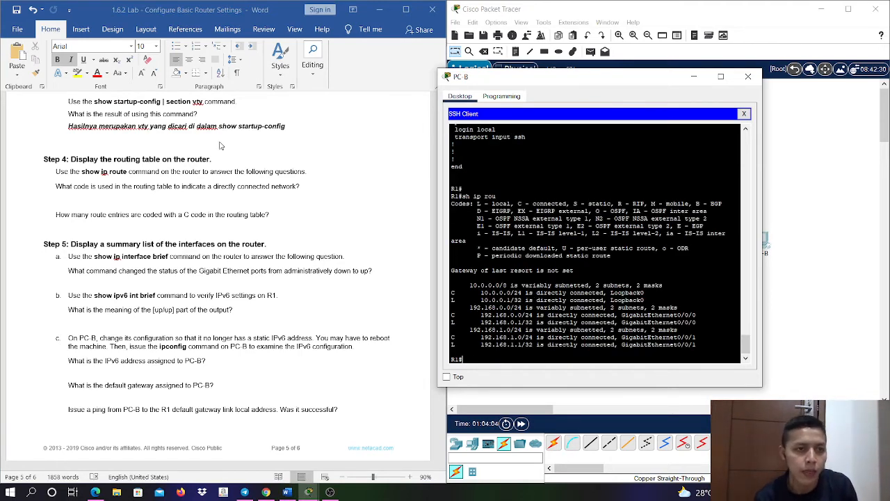
{"action": "left_click", "coordinate": [313, 188]}
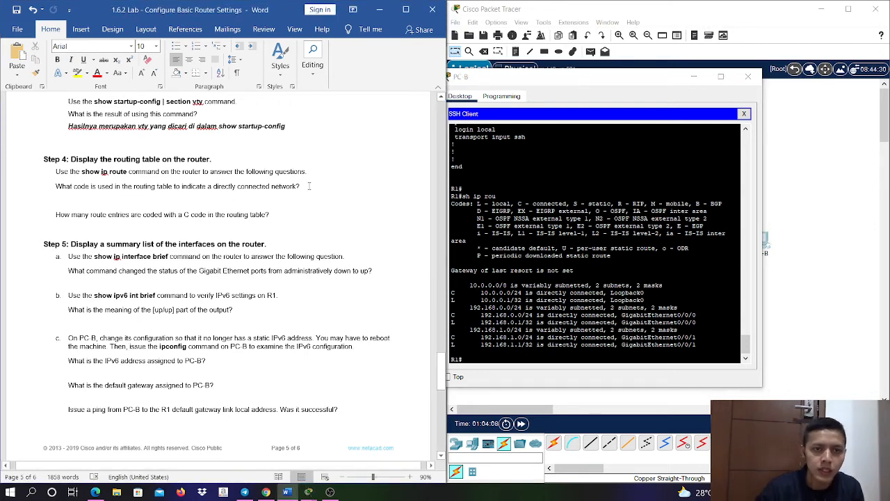
{"action": "key", "text": "Return"}
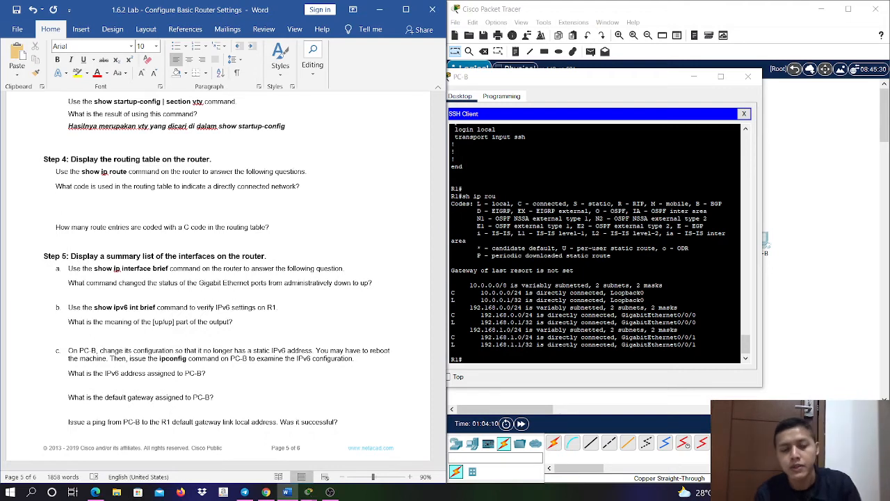
{"action": "key", "text": "ctrl+v"}
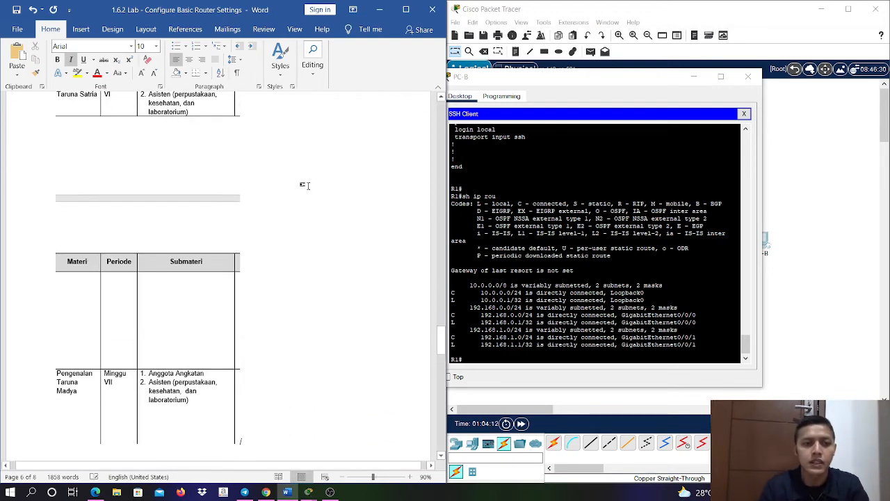
{"action": "key", "text": "ctrl+z"}
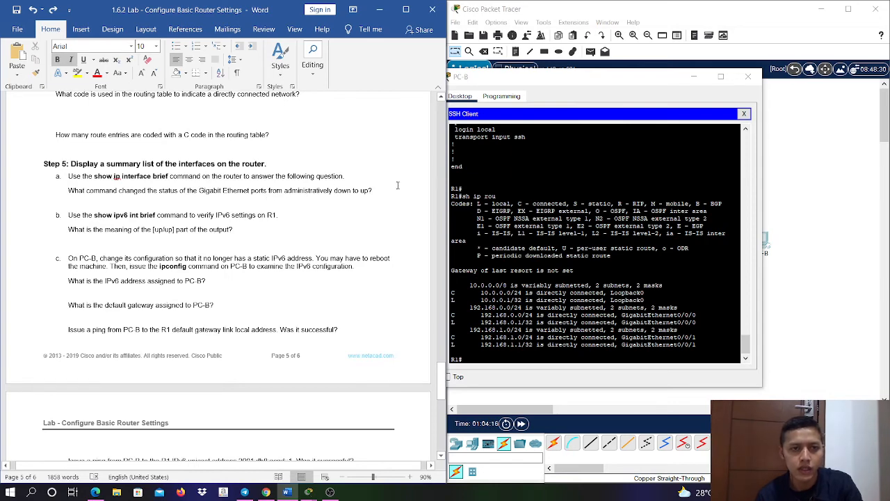
- Add an answer line in bold italic below Step 4's question about the code for a directly connected network
{"action": "scroll", "coordinate": [312, 195], "scroll_direction": "up", "scroll_amount": 3}
{"action": "scroll", "coordinate": [313, 196], "scroll_direction": "up", "scroll_amount": 2}
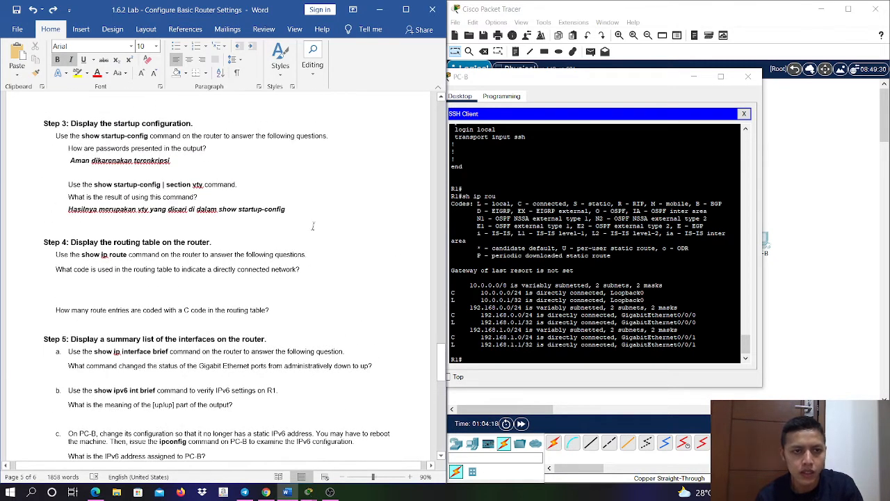
{"action": "left_click", "coordinate": [313, 272]}
{"action": "key", "text": "Return"}
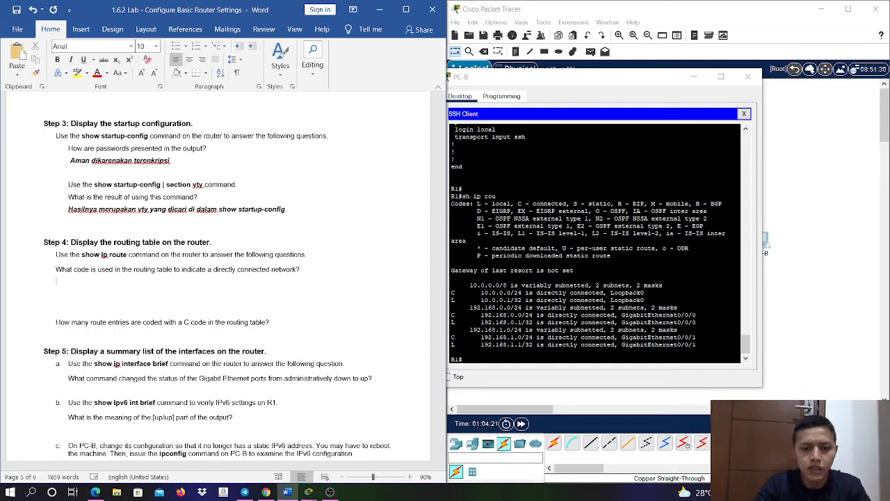
{"action": "key", "text": "ctrl+i"}
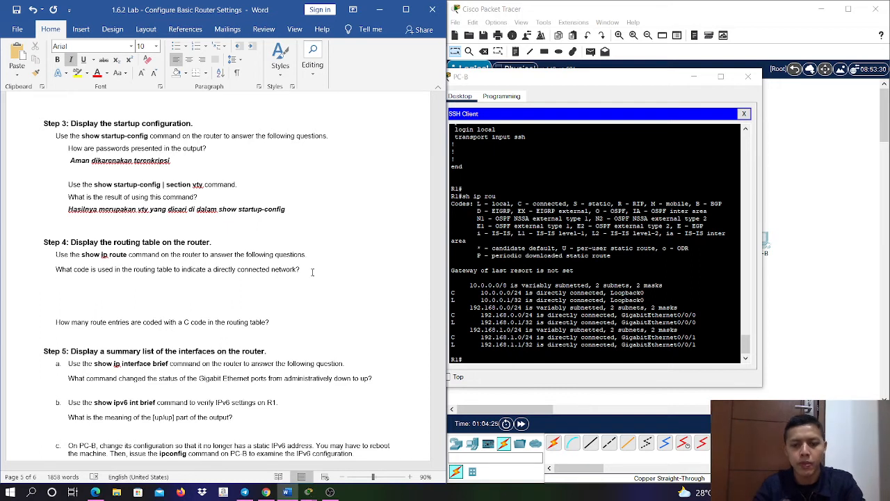
{"action": "key", "text": "ctrl+b"}
{"action": "type", "text": "C"}
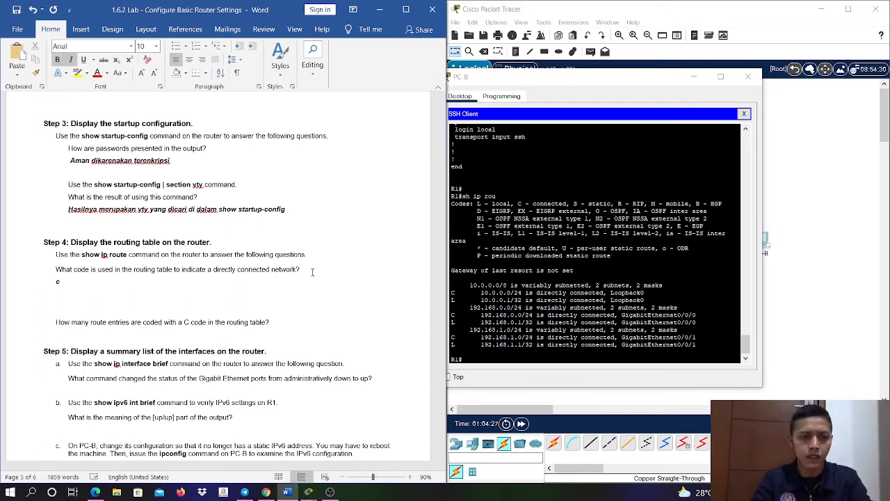
{"action": "type", "text": "KITA BIS"}
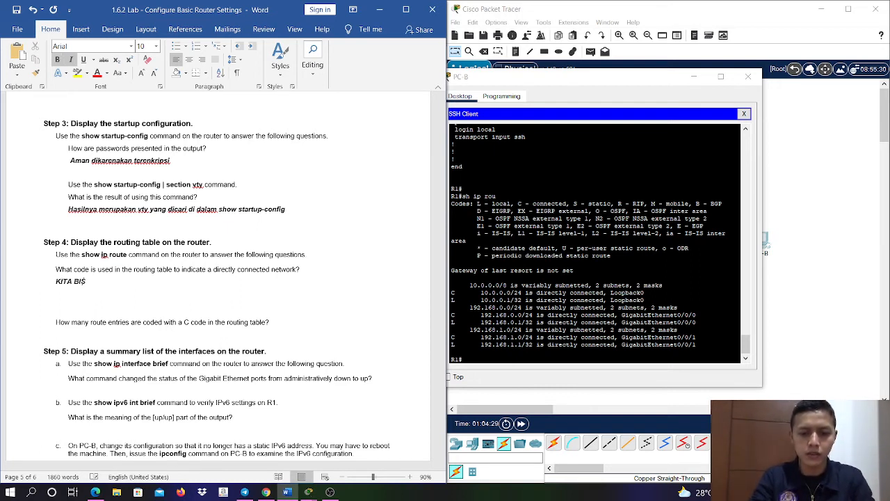
{"action": "type", "text": "A MENGGUNAKA"}
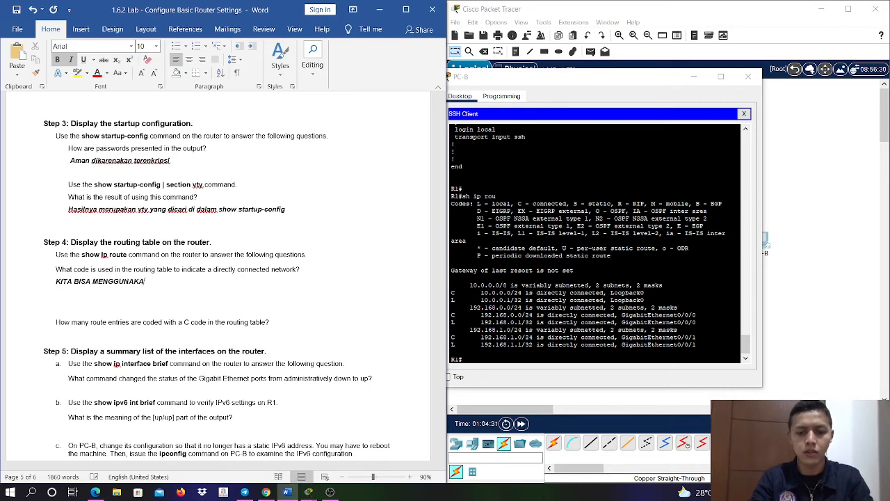
{"action": "type", "text": "N c DAN l"}
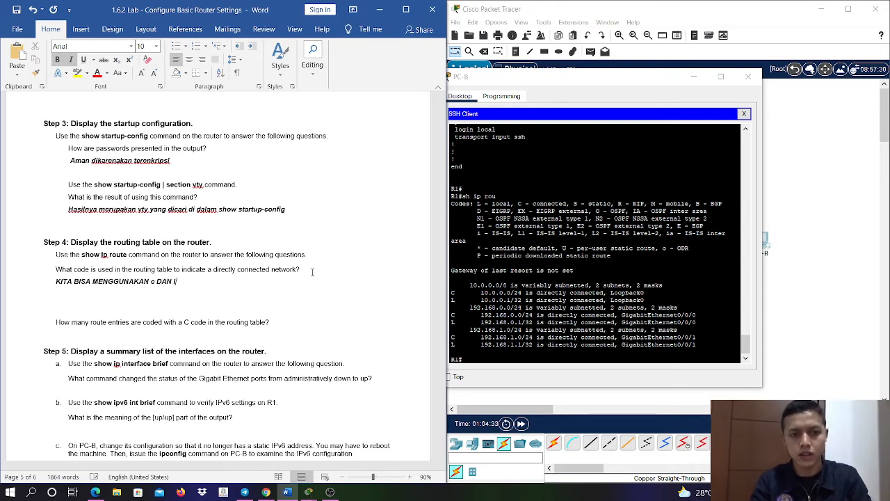
{"action": "key", "text": "BackSpace"}
{"action": "key", "text": "BackSpace"}
{"action": "key", "text": "BackSpace"}
{"action": "key", "text": "BackSpace"}
{"action": "key", "text": "BackSpace"}
{"action": "key", "text": "BackSpace"}
{"action": "key", "text": "BackSpace"}
{"action": "key", "text": "BackSpace"}
{"action": "key", "text": "BackSpace"}
{"action": "key", "text": "BackSpace"}
{"action": "key", "text": "BackSpace"}
{"action": "key", "text": "BackSpace"}
{"action": "key", "text": "BackSpace"}
{"action": "key", "text": "BackSpace"}
{"action": "key", "text": "BackSpace"}
{"action": "key", "text": "BackSpace"}
{"action": "key", "text": "BackSpace"}
{"action": "key", "text": "BackSpace"}
{"action": "key", "text": "BackSpace"}
{"action": "key", "text": "BackSpace"}
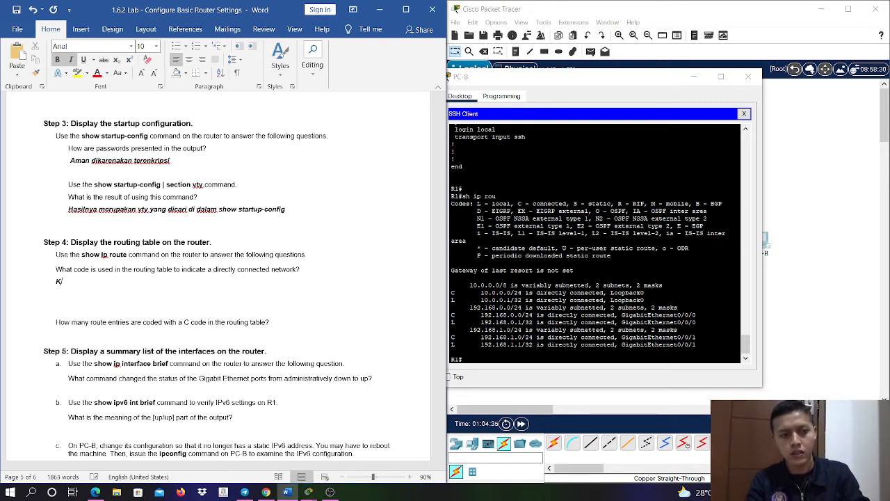
- Answer the network code question with "Kita bisa menggunakan C dan L keduanya sama, untuk C directly connected dan L ke local." and delete one blank line below
{"action": "type", "text": "Kita bisa m"}
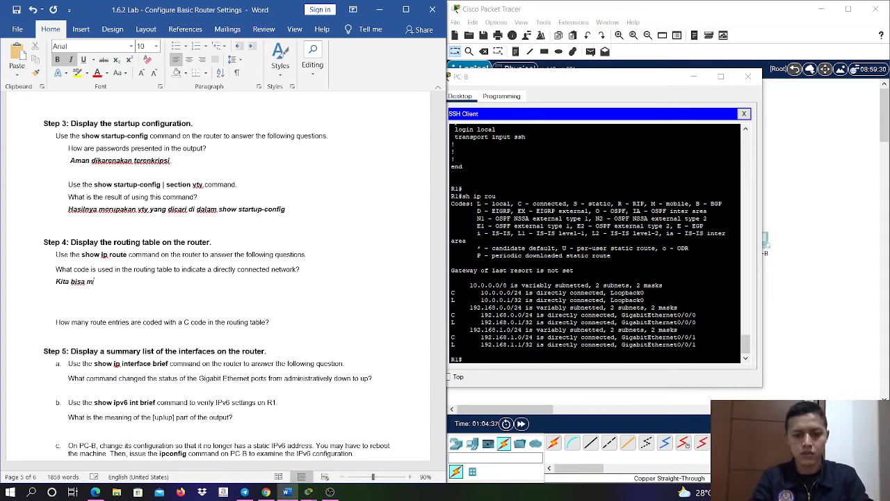
{"action": "type", "text": "enggunakan "}
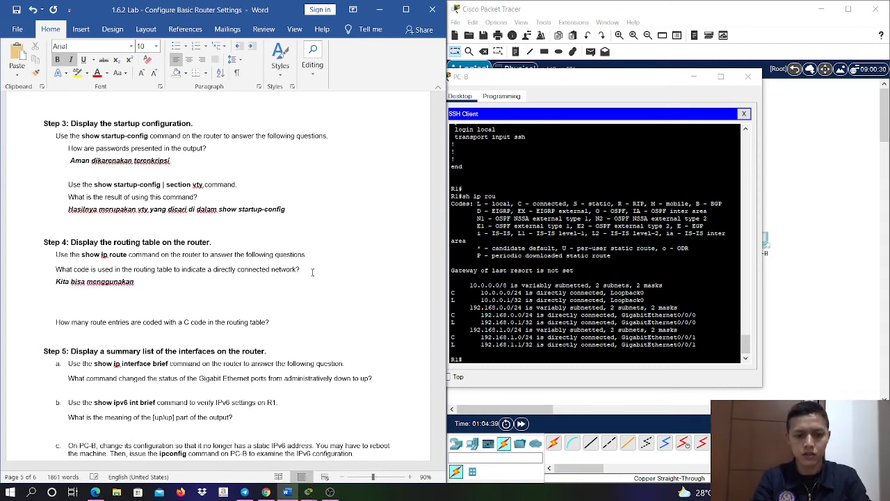
{"action": "type", "text": "C dan L k"}
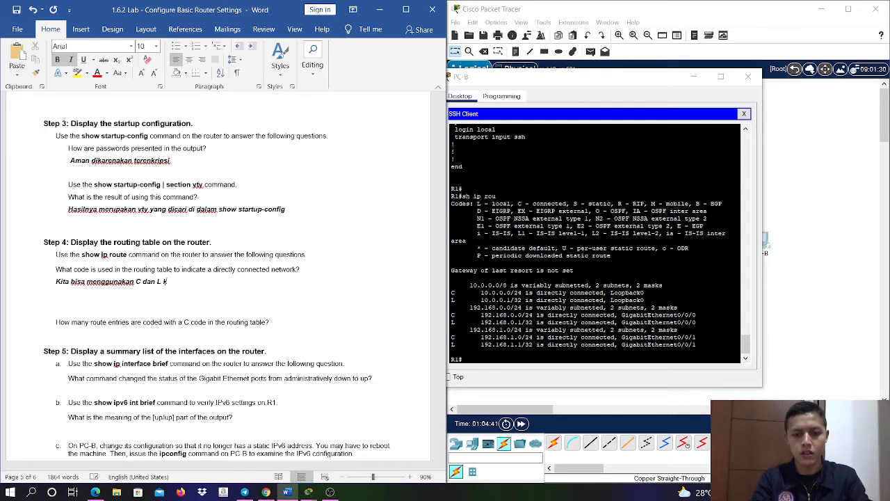
{"action": "type", "text": "eduanya sama"}
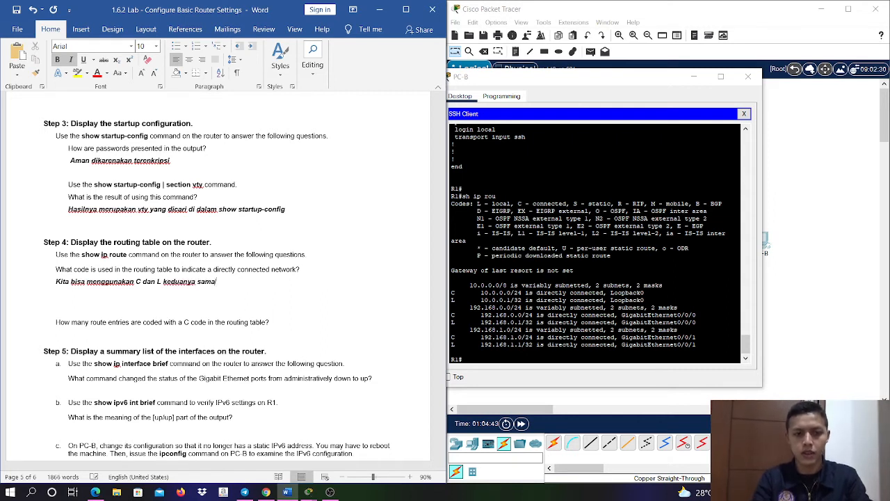
{"action": "type", "text": ", untuk "}
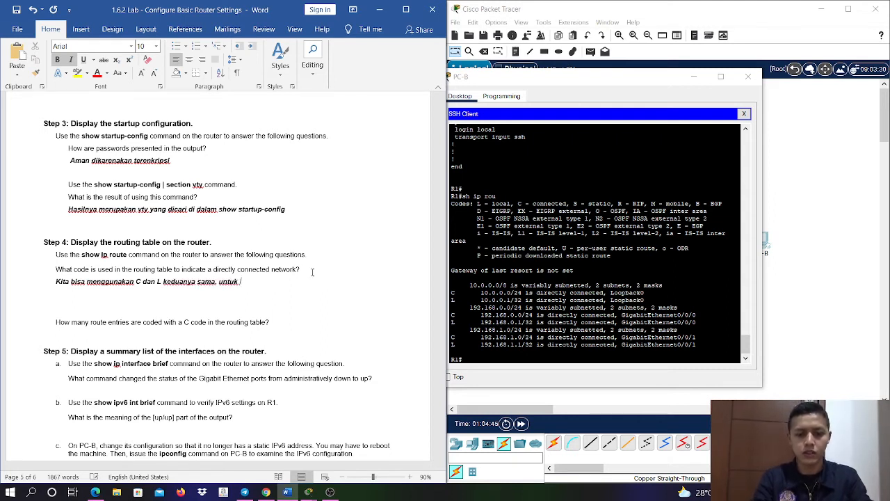
{"action": "type", "text": "C direct"}
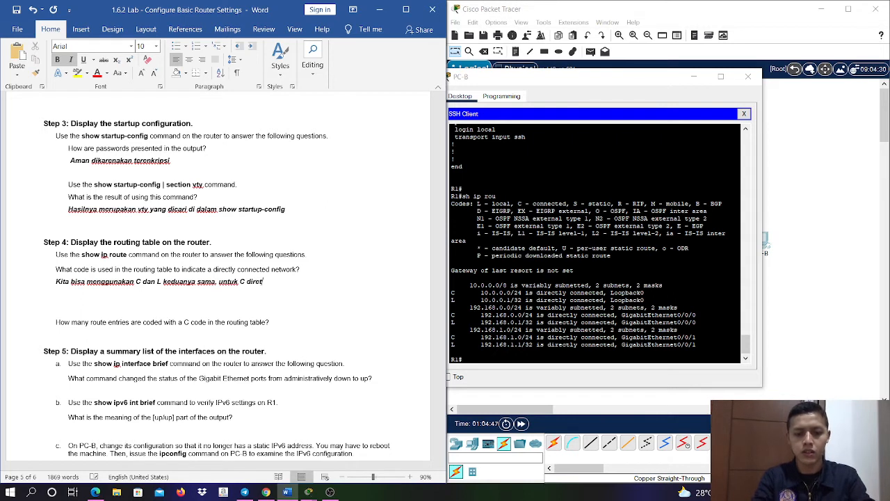
{"action": "type", "text": "ly "}
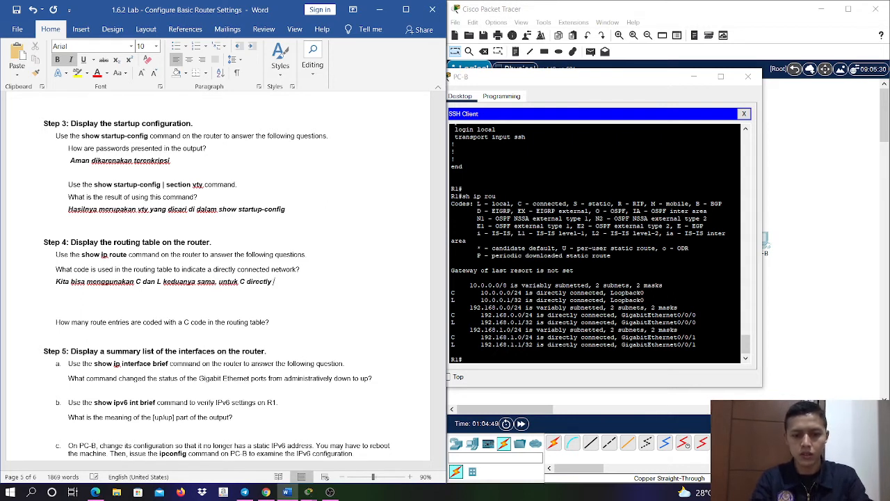
{"action": "type", "text": "connected"}
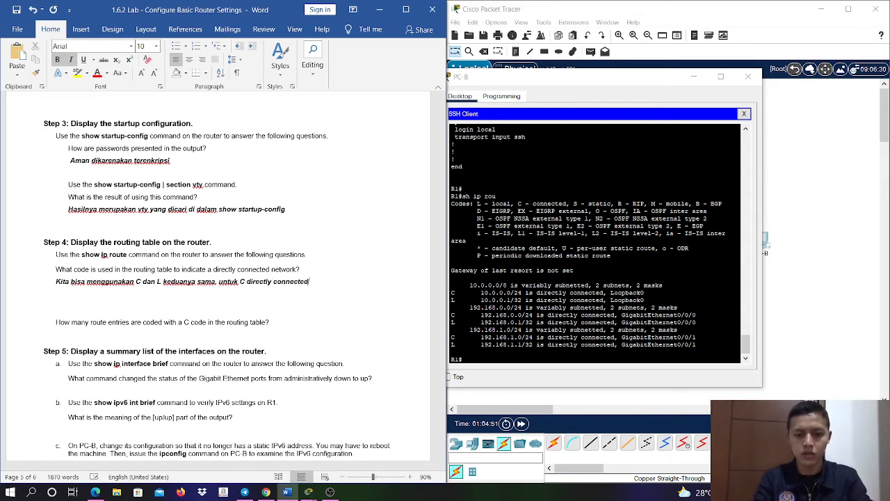
{"action": "type", "text": " dan L ke l"}
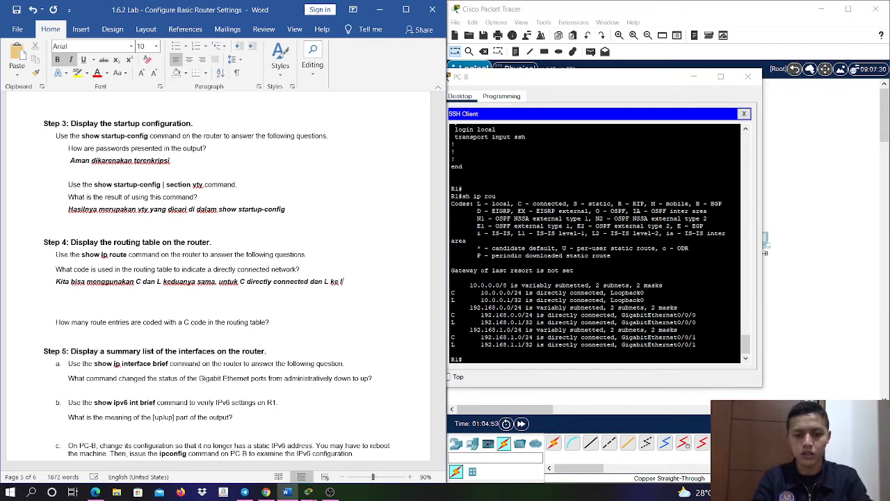
{"action": "type", "text": "ocal."}
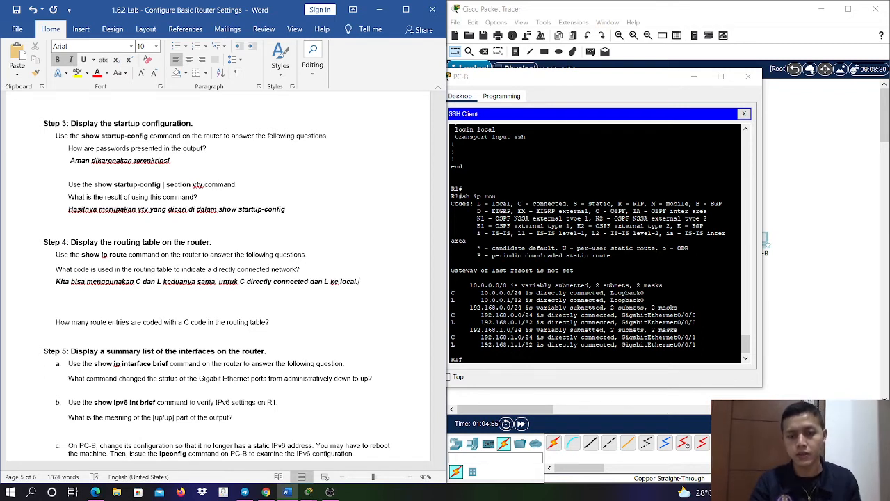
{"action": "left_click", "coordinate": [189, 297]}
{"action": "key", "text": "BackSpace"}
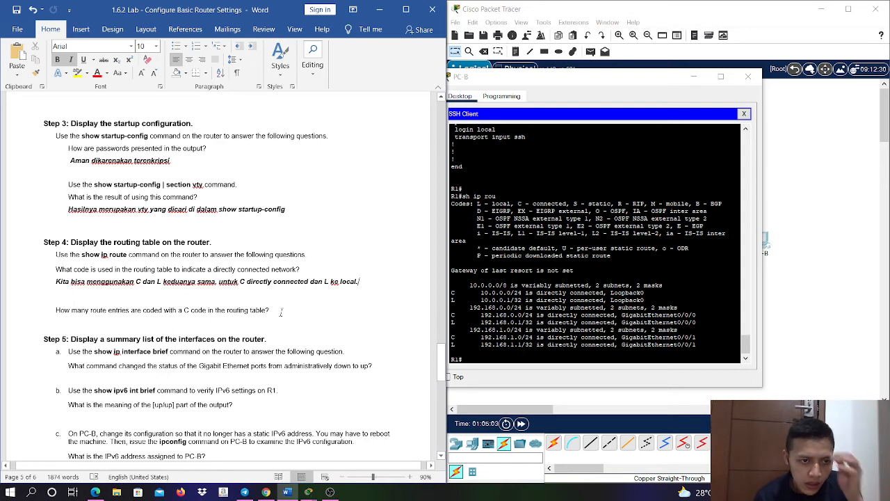
- Answer Step 4's question about the number of C-coded route entries with "3" in bold italic on a new line below it
{"action": "left_click", "coordinate": [294, 313]}
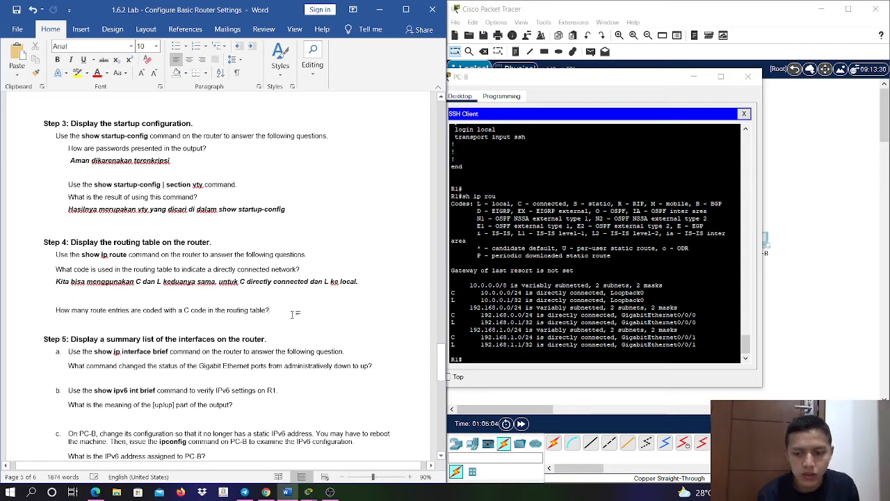
{"action": "key", "text": "Return"}
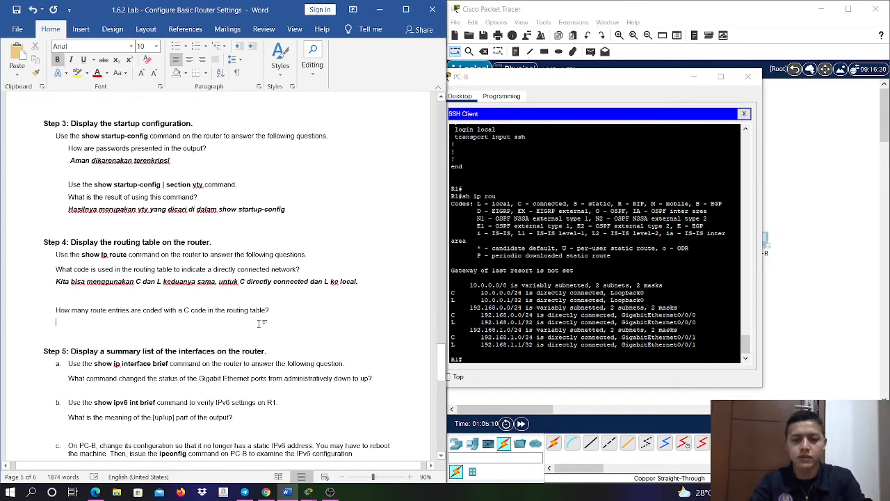
{"action": "type", "text": "3"}
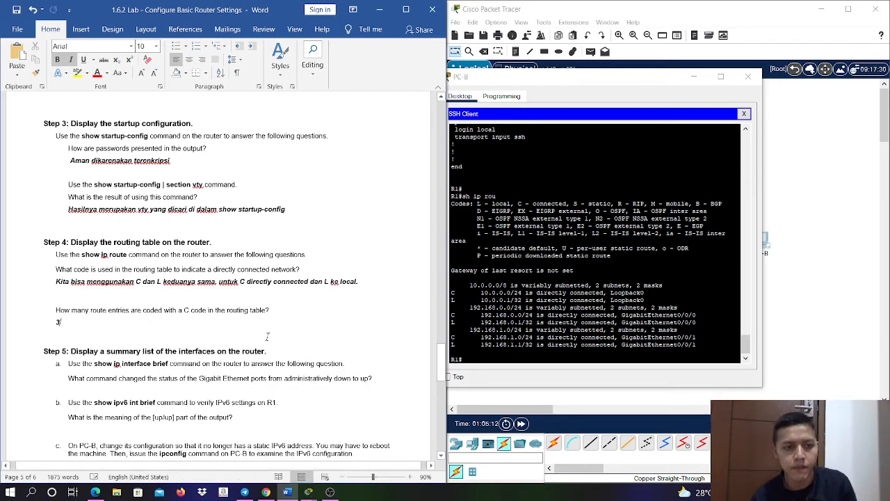
- Run sh ip int brief on R1 in the SSH session to display the interface summary for Step 5a
{"action": "scroll", "coordinate": [269, 340], "scroll_direction": "down", "scroll_amount": 5}
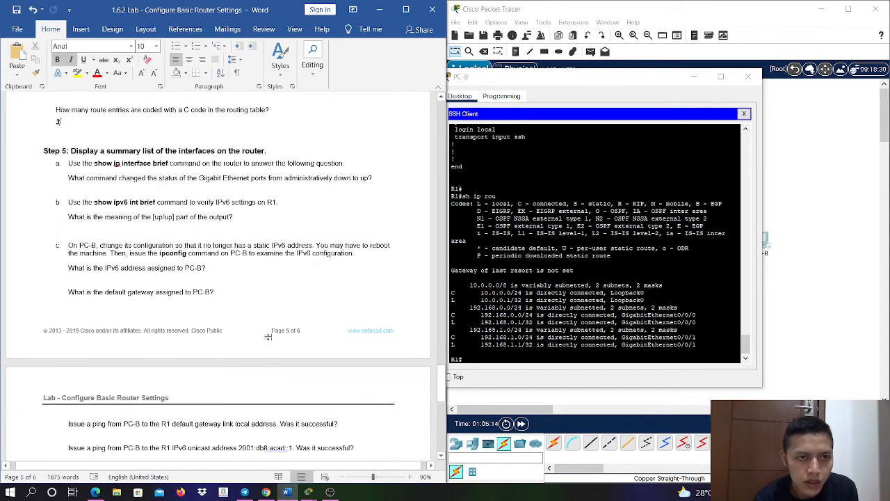
{"action": "scroll", "coordinate": [269, 341], "scroll_direction": "down", "scroll_amount": 1}
{"action": "scroll", "coordinate": [268, 336], "scroll_direction": "down", "scroll_amount": 5}
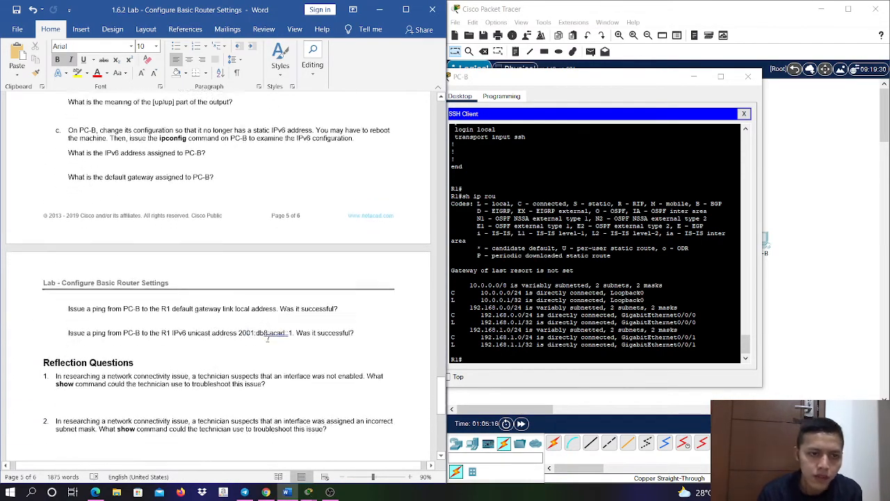
{"action": "scroll", "coordinate": [271, 340], "scroll_direction": "up", "scroll_amount": 7}
{"action": "scroll", "coordinate": [271, 340], "scroll_direction": "up", "scroll_amount": 1}
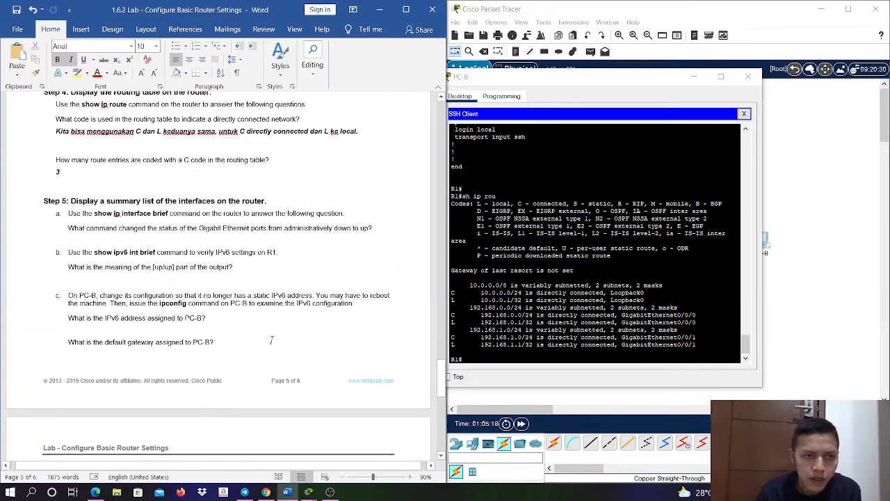
{"action": "left_click", "coordinate": [559, 342]}
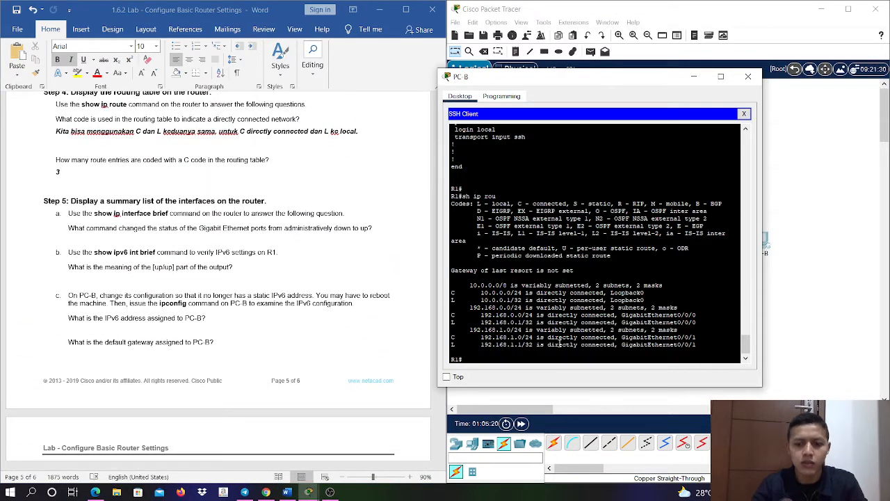
{"action": "key", "text": "Return"}
{"action": "type", "text": "sh ip i"}
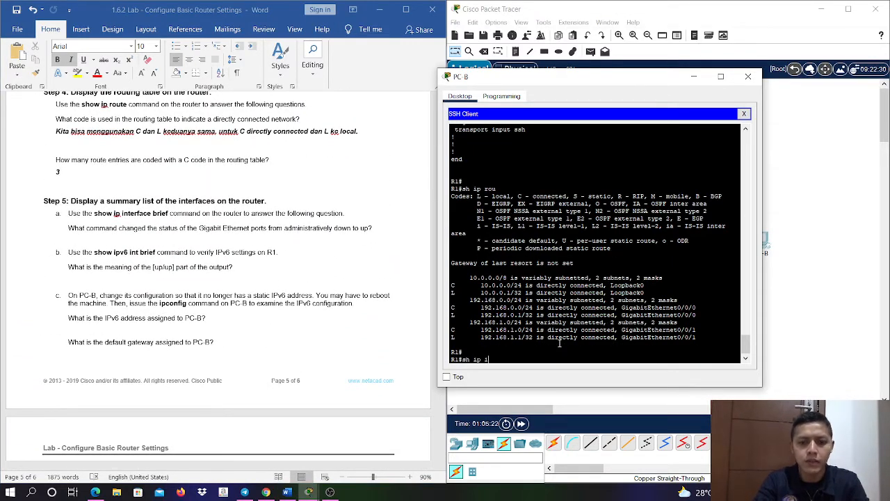
{"action": "type", "text": "nt bri"}
{"action": "key", "text": "Tab"}
{"action": "key", "text": "Return"}
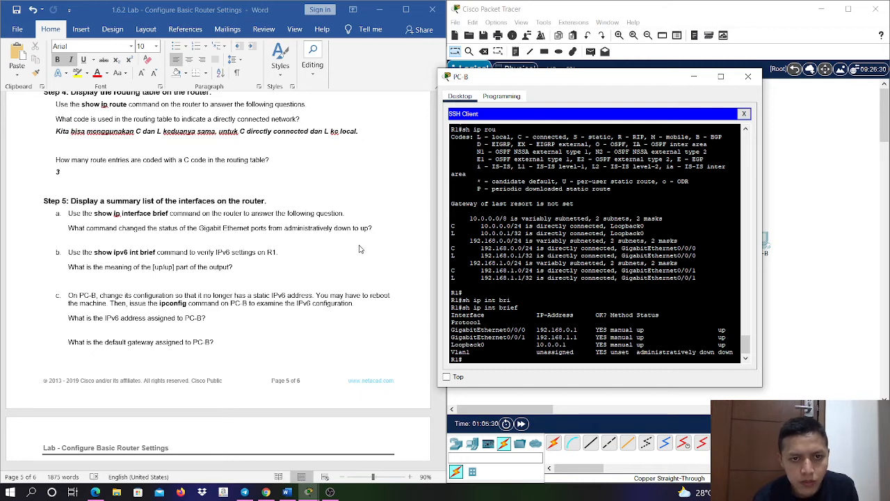
- Answer Step 5a's question about the command that brought the Gigabit Ethernet ports up with "No shutdown" in bold italic below it
{"action": "left_click", "coordinate": [376, 227]}
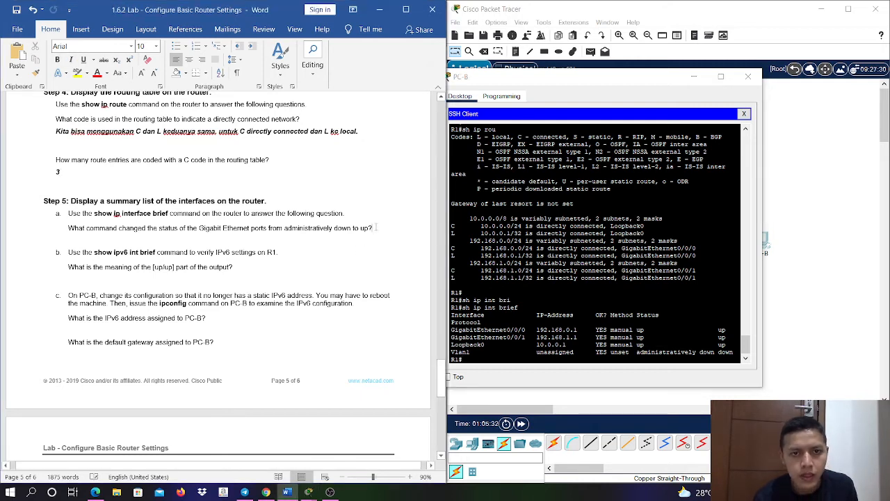
{"action": "key", "text": "Return"}
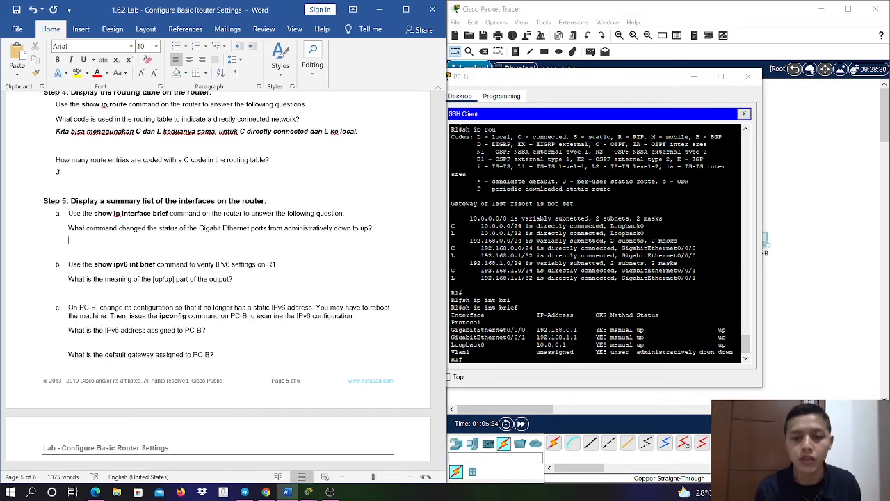
{"action": "type", "text": "No shut"}
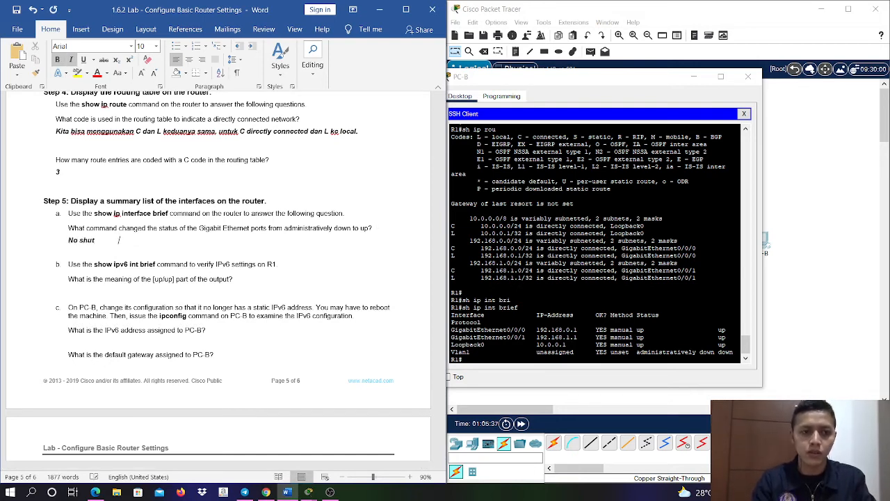
{"action": "key", "text": "BackSpace"}
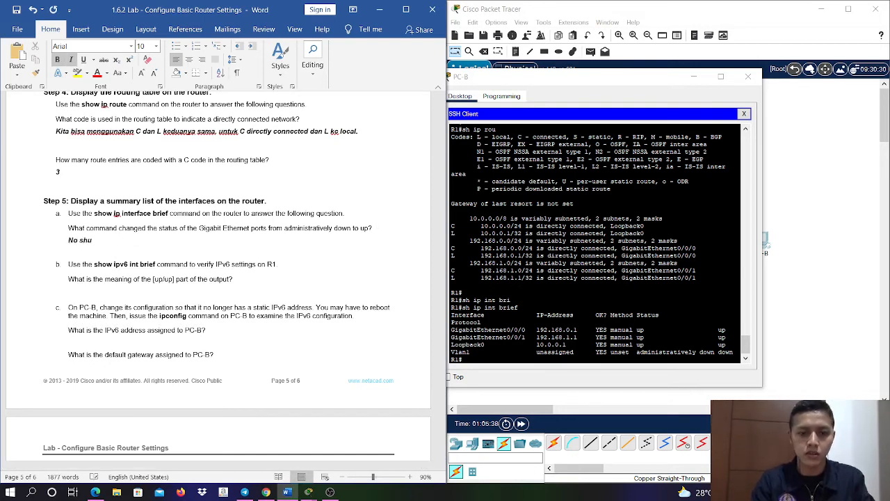
{"action": "type", "text": "tdown"}
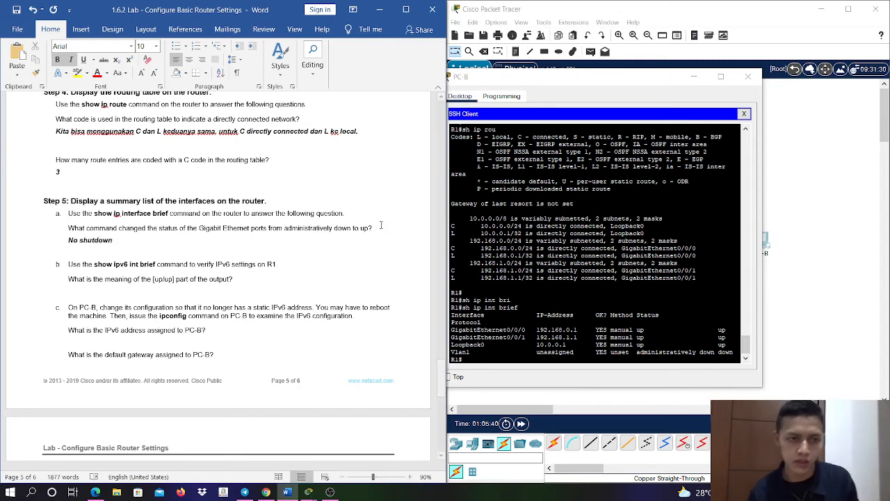
- Run sh ipv6 int brief on R1 in the SSH session to display the IPv6 interface settings for Step 5b
{"action": "left_click", "coordinate": [577, 313]}
{"action": "key", "text": "Return"}
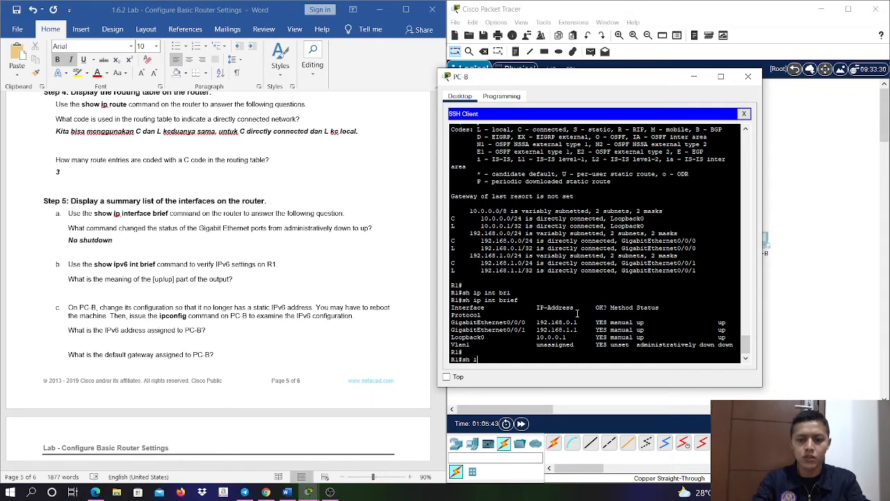
{"action": "type", "text": "sh ipv6 int "}
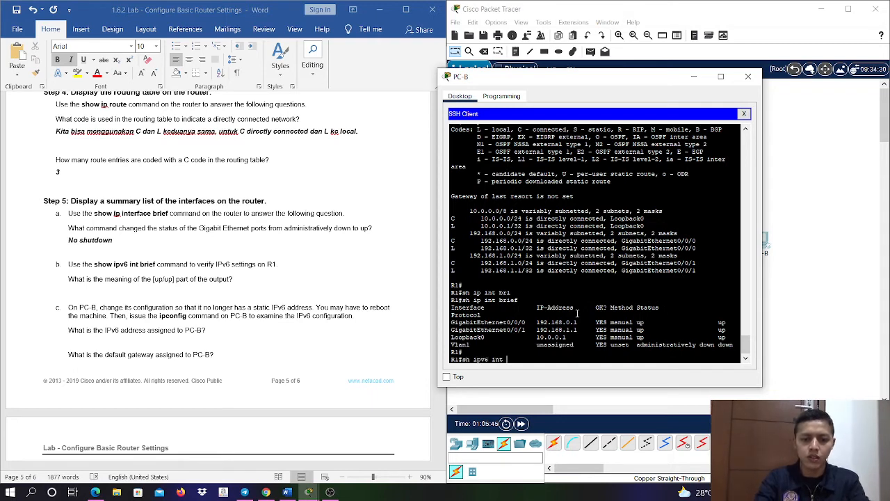
{"action": "type", "text": "br"}
{"action": "key", "text": "Return"}
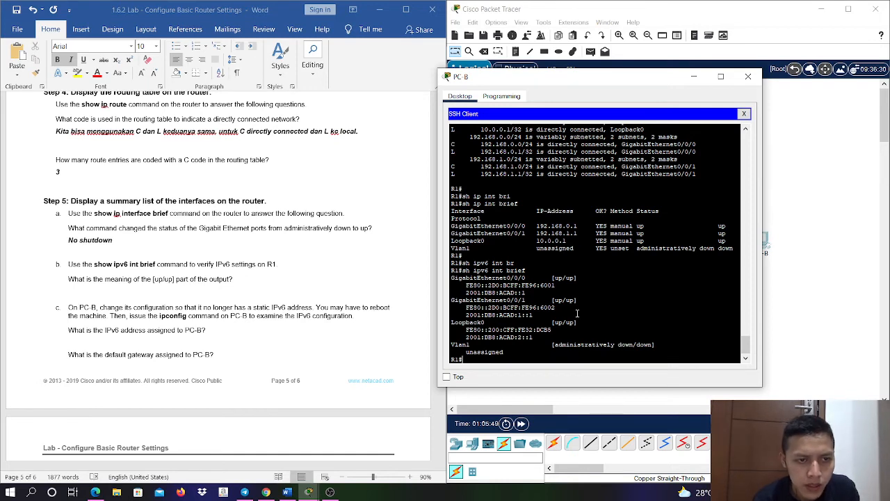
- Answer Step 5b's question about the meaning of [up/up] with "Artinya terkoneksi dilayer 1 dan 2" in bold italic on a new line
{"action": "left_click", "coordinate": [282, 285]}
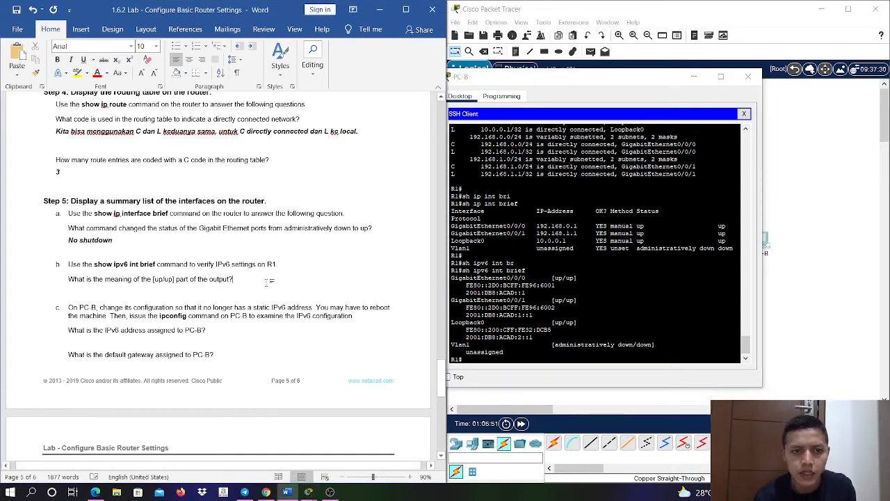
{"action": "key", "text": "Return"}
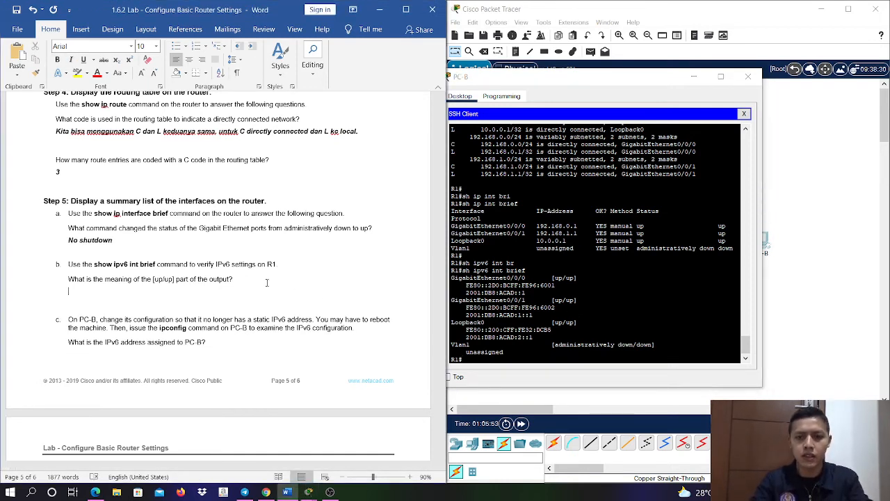
{"action": "type", "text": "Di"}
{"action": "key", "text": "BackSpace"}
{"action": "key", "text": "BackSpace"}
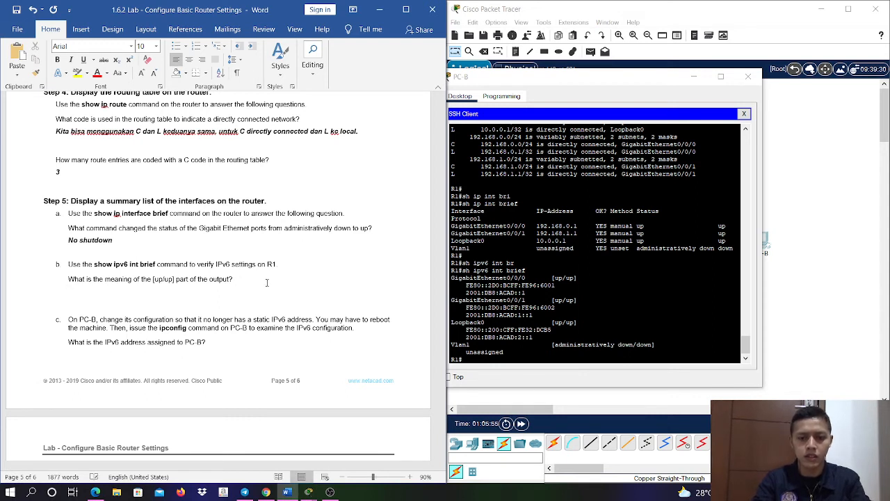
{"action": "key", "text": "ctrl+b"}
{"action": "key", "text": "ctrl+i"}
{"action": "type", "text": "Da"}
{"action": "key", "text": "BackSpace"}
{"action": "key", "text": "BackSpace"}
{"action": "type", "text": "Artinya,"}
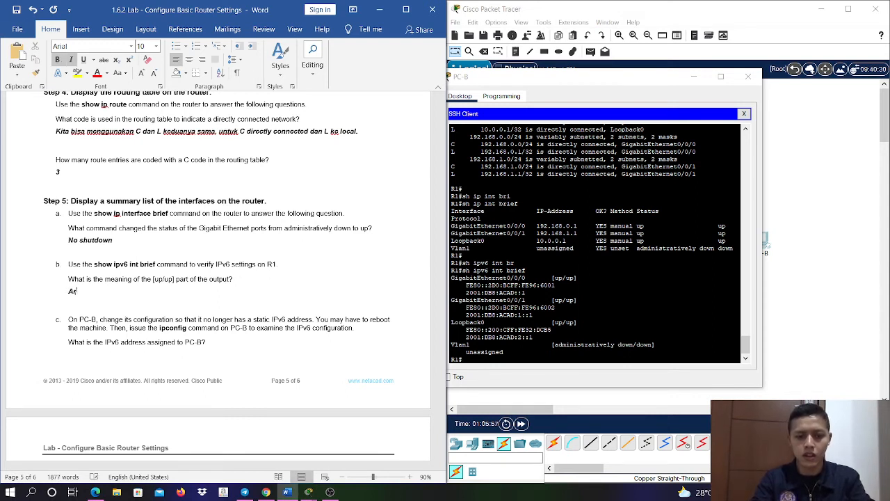
{"action": "type", "text": "rkoneksi"}
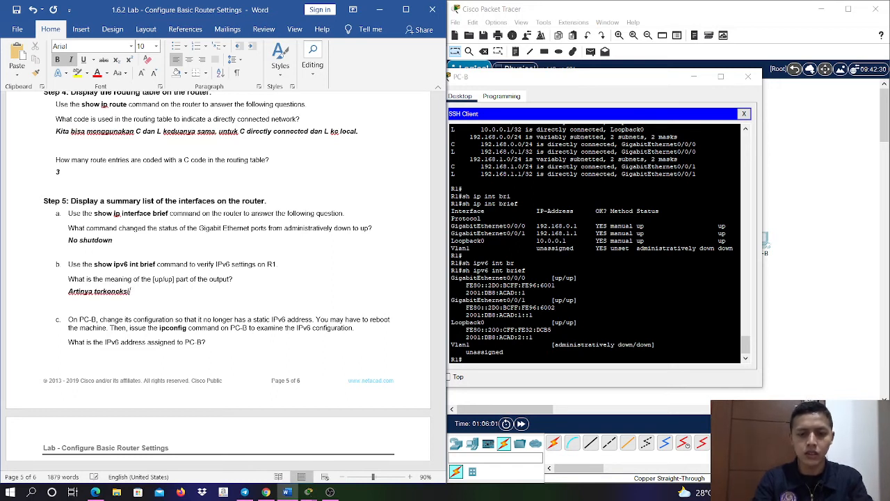
{"action": "type", "text": " dilayer 1 dan 2"}
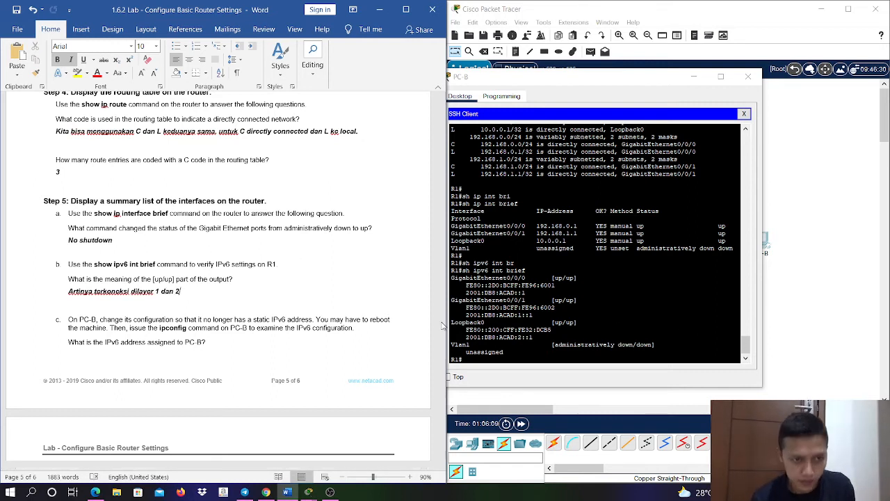
{"action": "scroll", "coordinate": [346, 329], "scroll_direction": "down", "scroll_amount": 1}
{"action": "scroll", "coordinate": [346, 330], "scroll_direction": "down", "scroll_amount": 2}
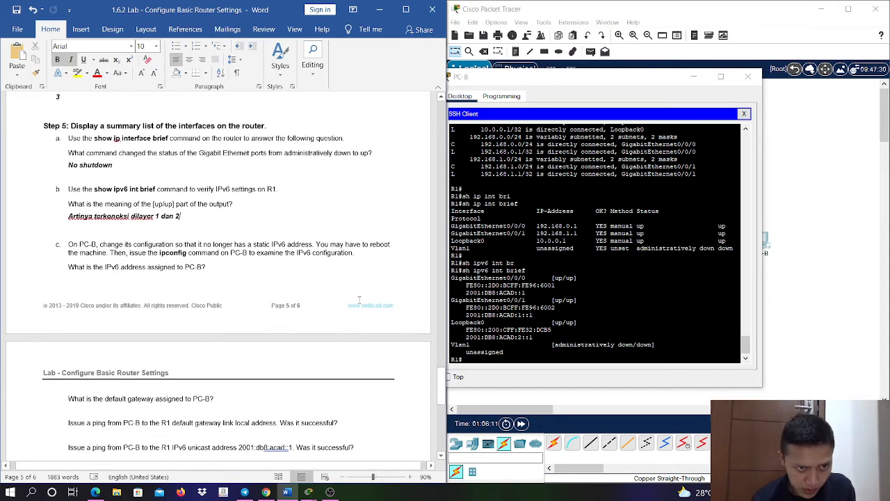
- End the SSH session to R1 on PC-B and close the SSH client for Step 5c
{"action": "scroll", "coordinate": [365, 284], "scroll_direction": "down", "scroll_amount": 1}
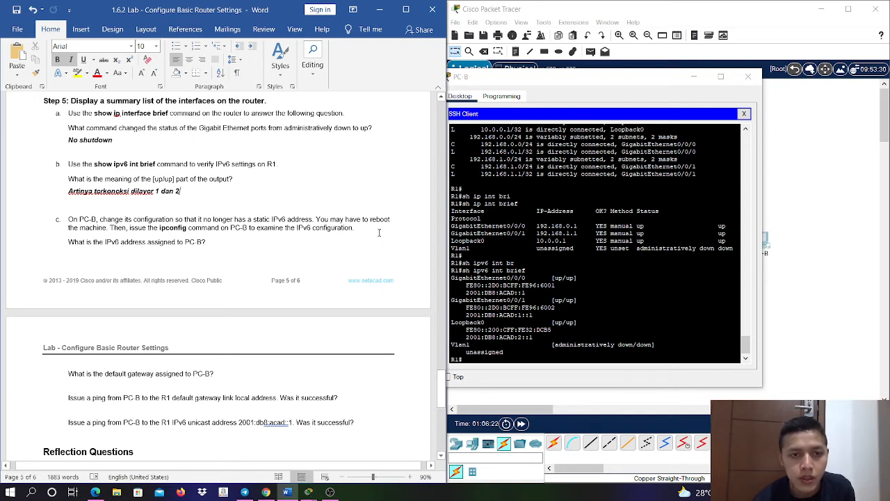
{"action": "scroll", "coordinate": [378, 232], "scroll_direction": "down", "scroll_amount": 3}
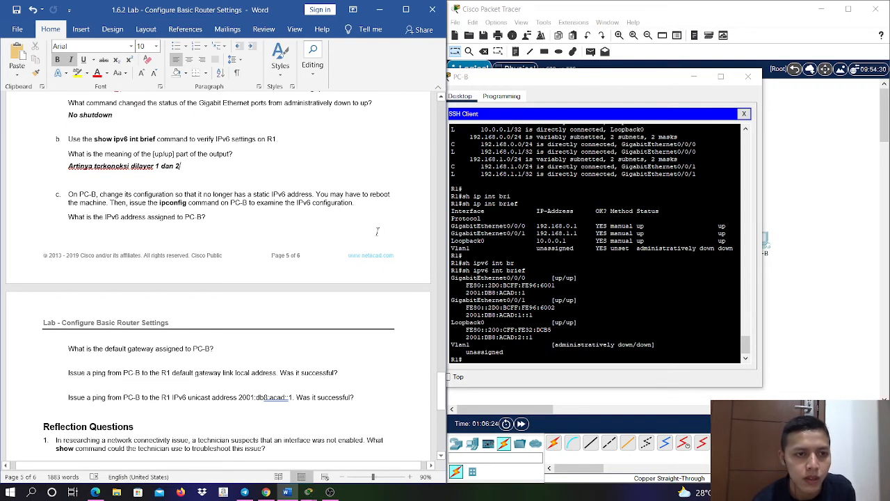
{"action": "left_click", "coordinate": [599, 276]}
{"action": "key", "text": "Return"}
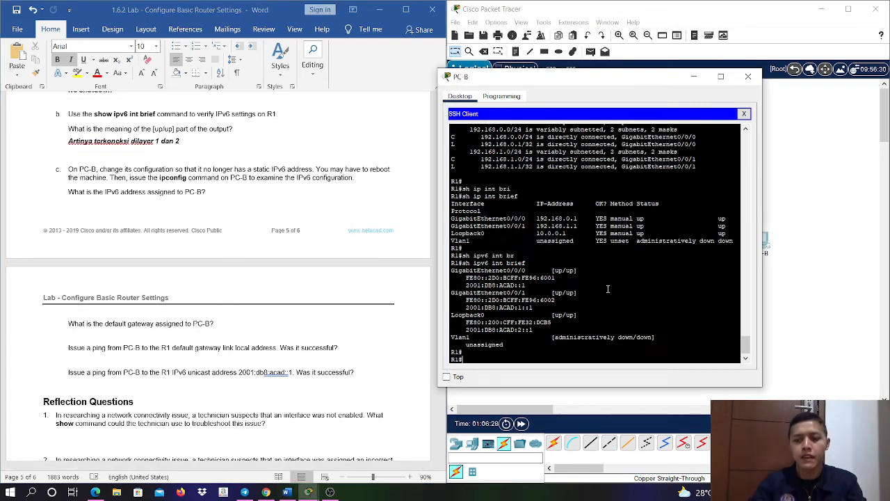
{"action": "right_click", "coordinate": [684, 248]}
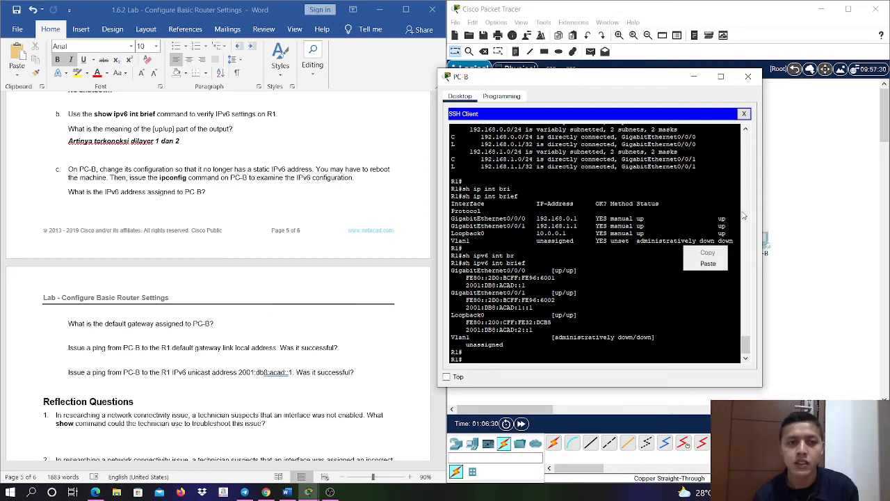
{"action": "left_click", "coordinate": [744, 114]}
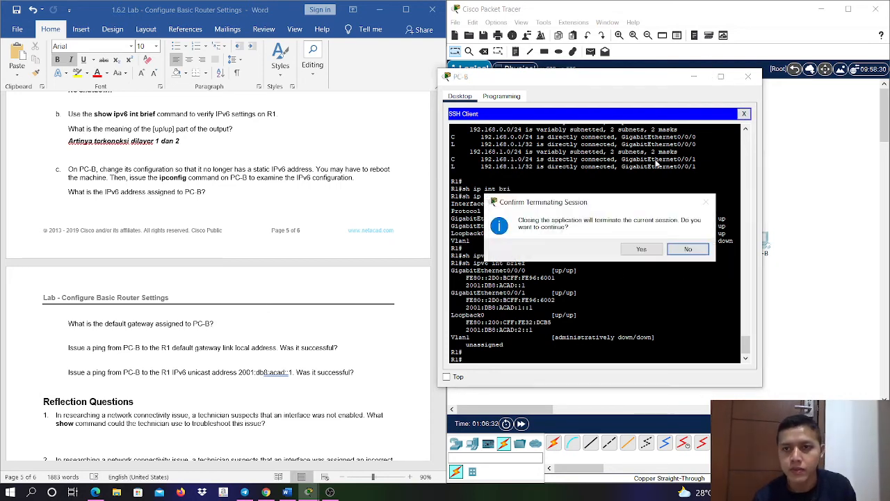
{"action": "left_click", "coordinate": [654, 251]}
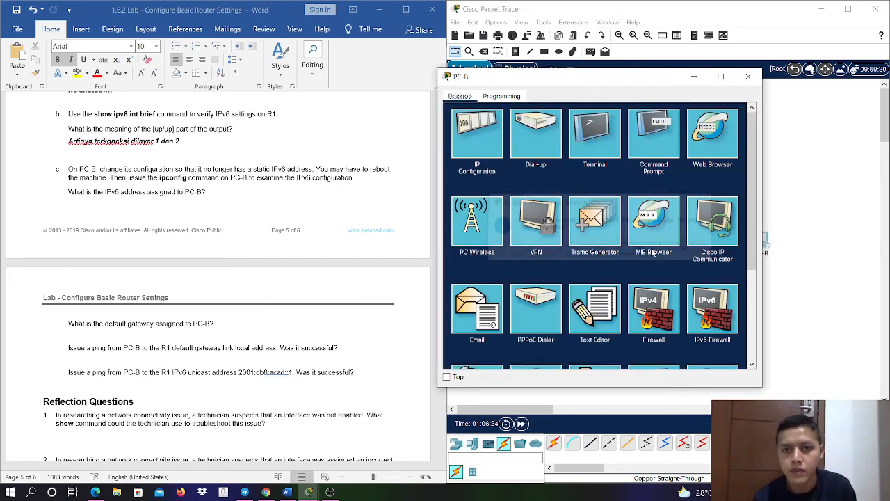
- Run ipconfig at PC-B's command prompt to examine its current IPv6 configuration
{"action": "left_click", "coordinate": [647, 136]}
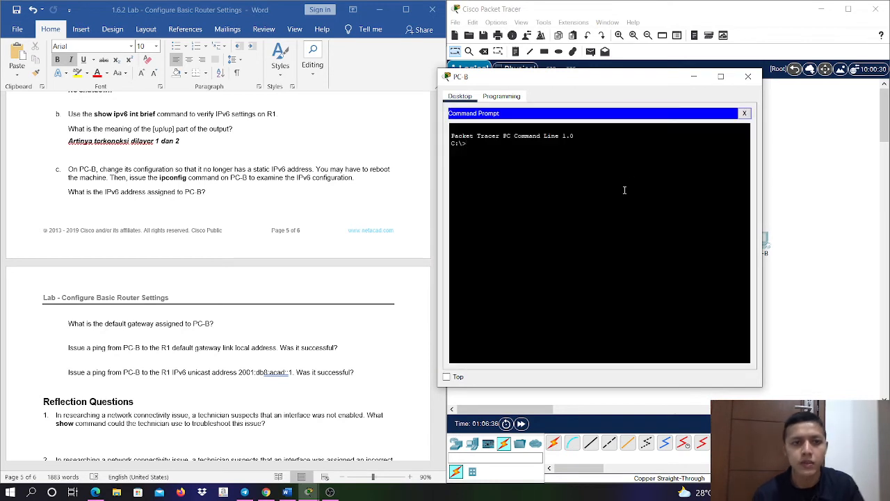
{"action": "type", "text": "ipconfig"}
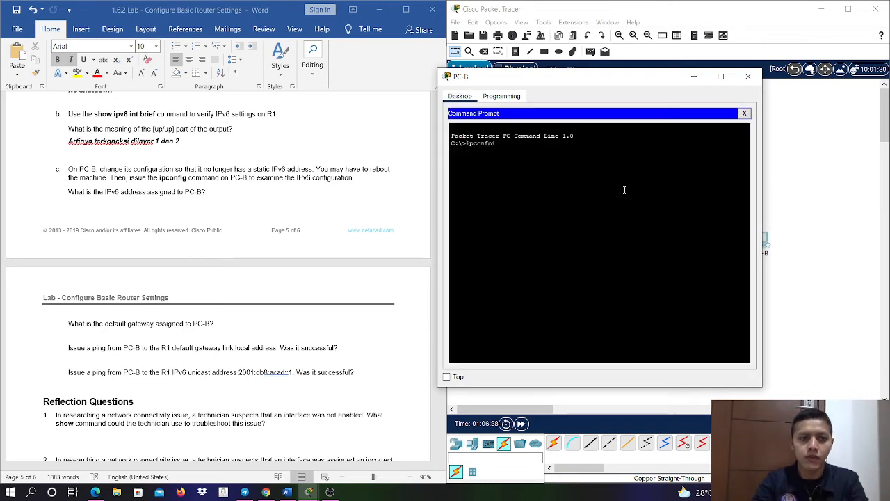
{"action": "key", "text": "Return"}
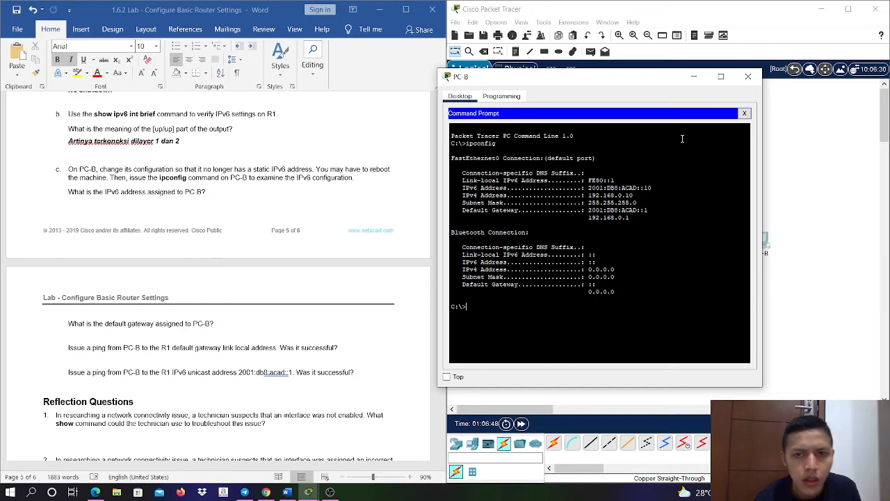
- Switch PC-B's IPv6 configuration on FastEthernet0 from static to automatic
{"action": "left_click", "coordinate": [744, 113]}
{"action": "left_click", "coordinate": [478, 133]}
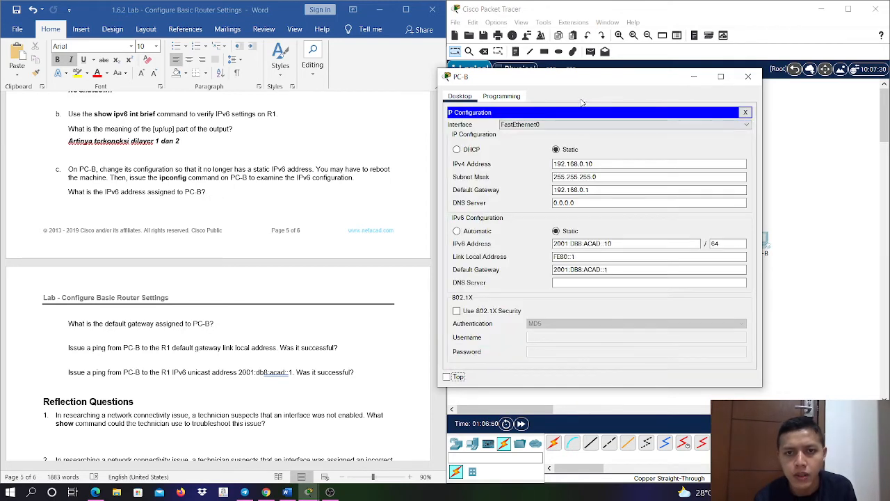
{"action": "left_click_drag", "start_coordinate": [576, 79], "coordinate": [606, 60]}
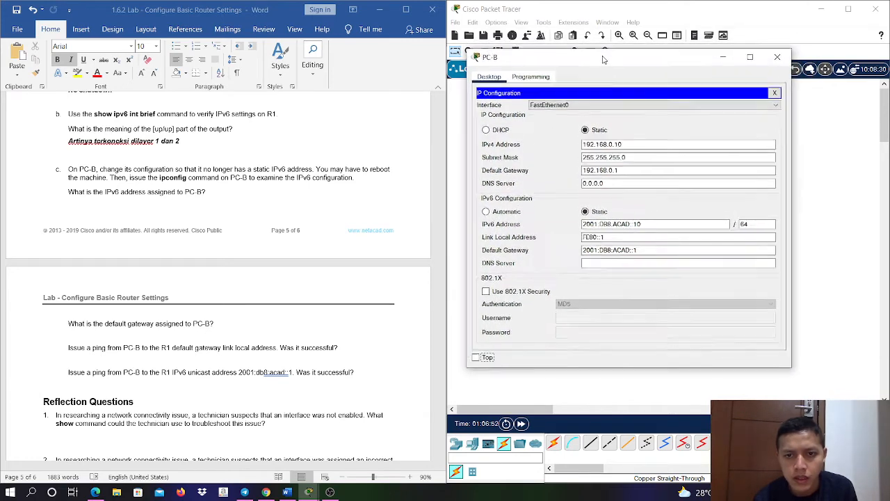
{"action": "left_click", "coordinate": [507, 212]}
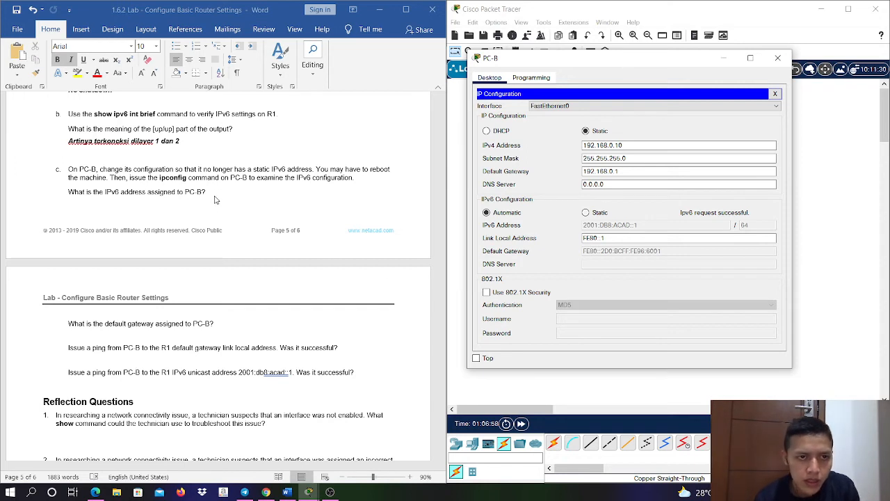
- Answer Step 5c's question about PC-B's assigned IPv6 address with "2001:db8:acad::1/64" in bold italic on a new line
{"action": "left_click", "coordinate": [213, 194]}
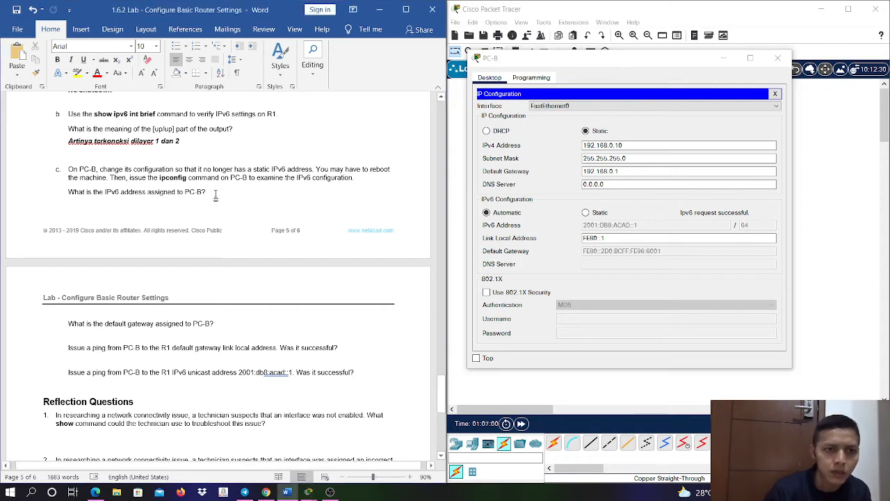
{"action": "key", "text": "Return"}
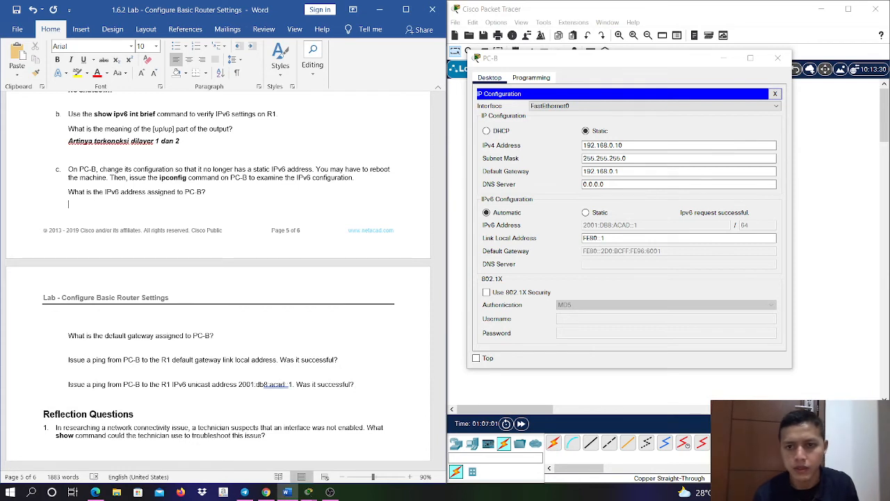
{"action": "key", "text": "ctrl+b"}
{"action": "key", "text": "ctrl+i"}
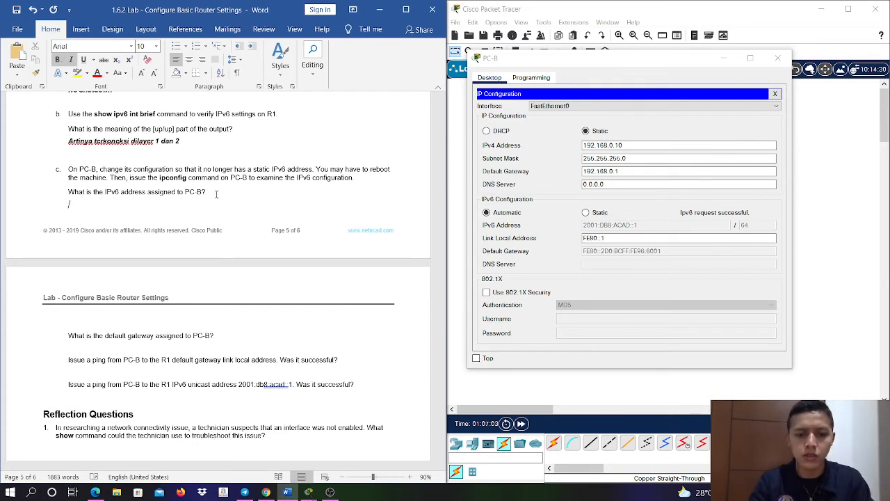
{"action": "type", "text": "2001:d"}
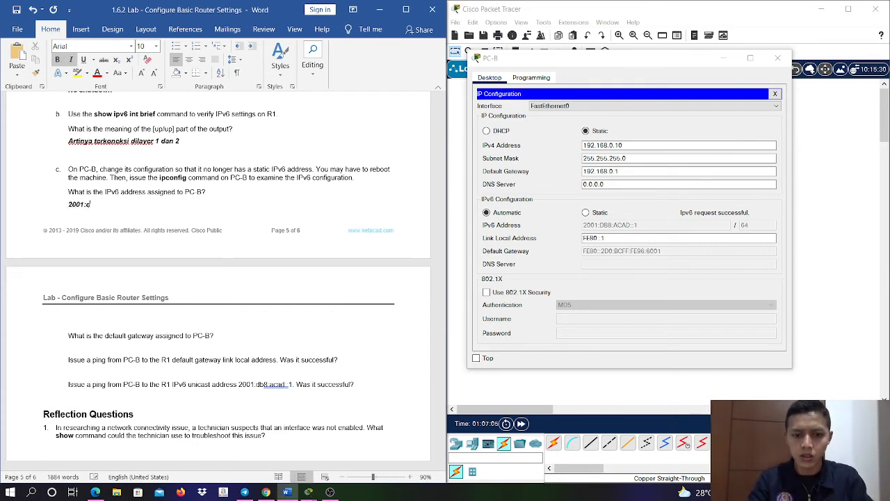
{"action": "type", "text": "b8:acad"}
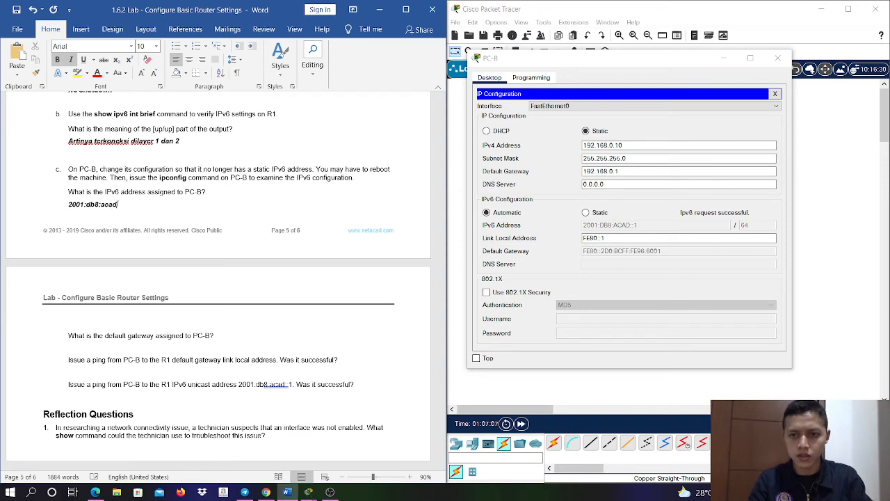
{"action": "type", "text": "::1"}
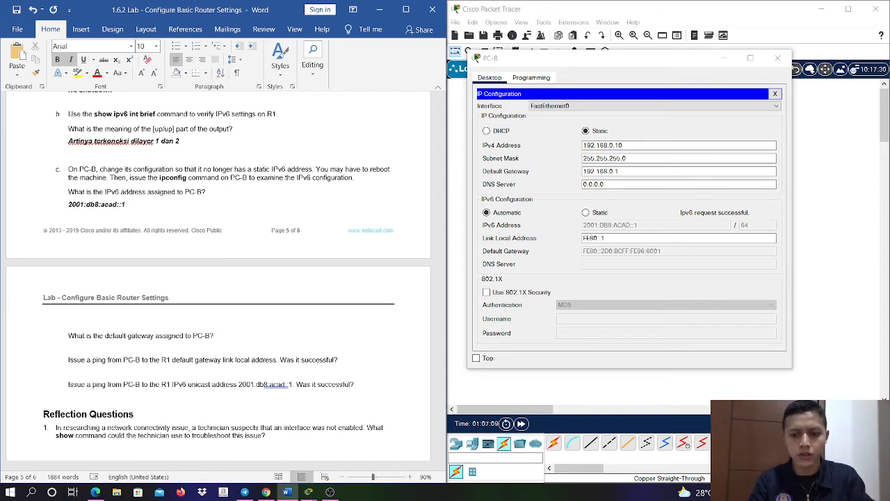
{"action": "type", "text": "/64"}
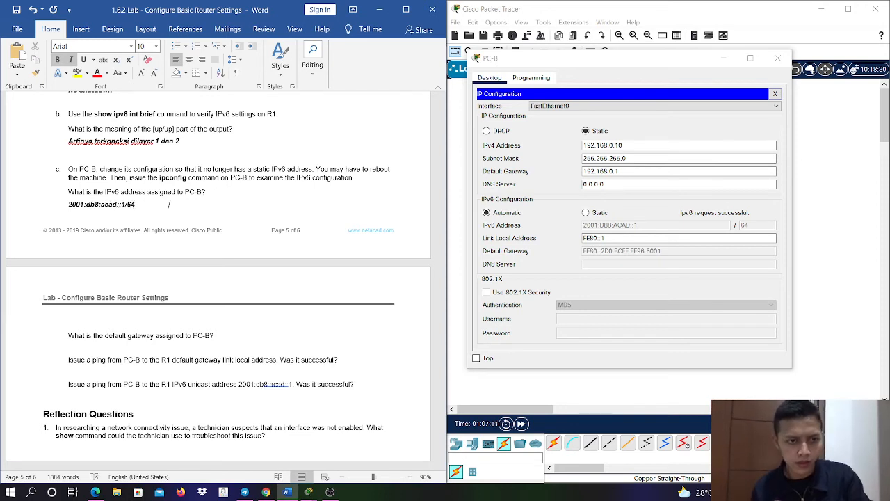
- Answer the question about PC-B's default gateway with "Fe80:2d0:bcff:fe96:6001" in bold italic on a new line
{"action": "left_click", "coordinate": [241, 339]}
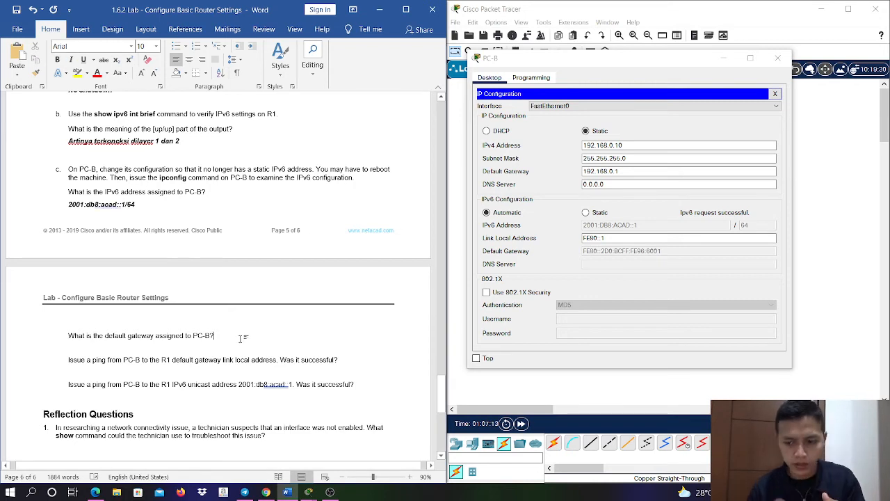
{"action": "key", "text": "Return"}
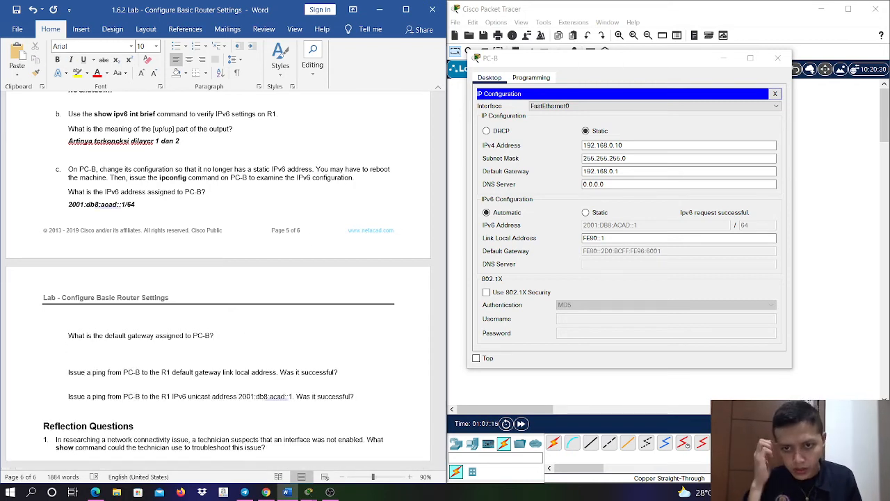
{"action": "type", "text": "Fe80"}
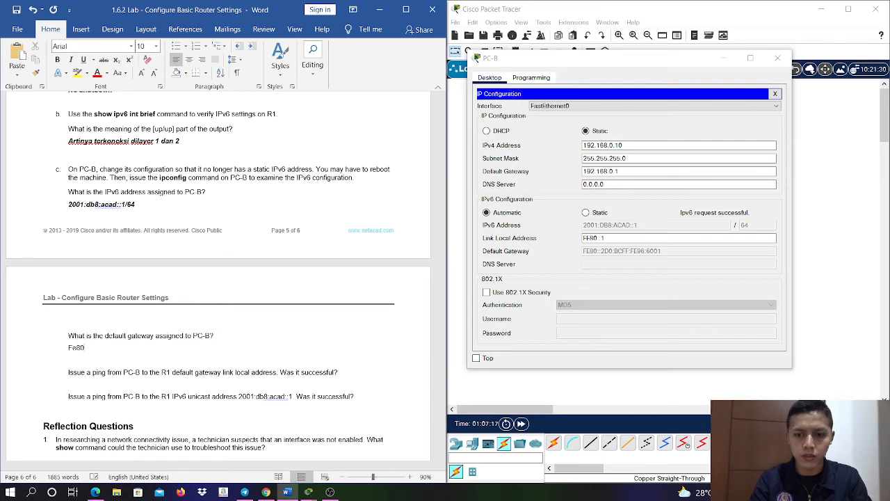
{"action": "key", "text": "BackSpace"}
{"action": "key", "text": "BackSpace"}
{"action": "key", "text": "BackSpace"}
{"action": "key", "text": "BackSpace"}
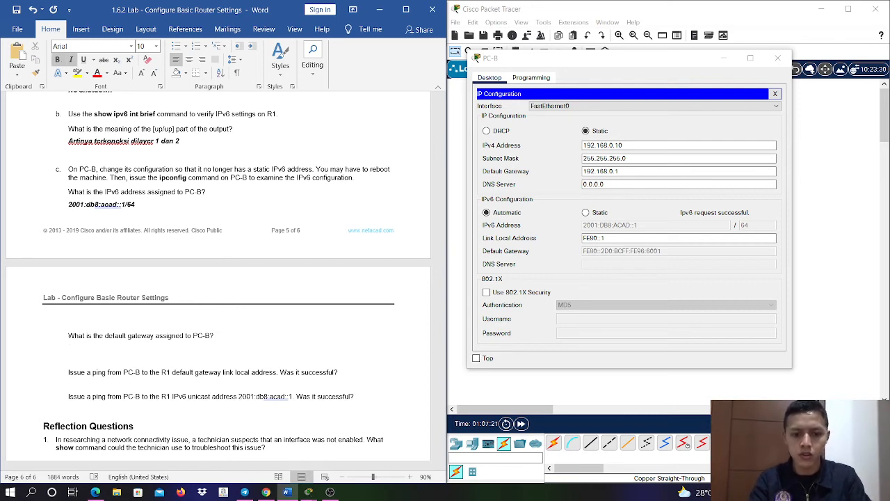
{"action": "type", "text": "fe80"}
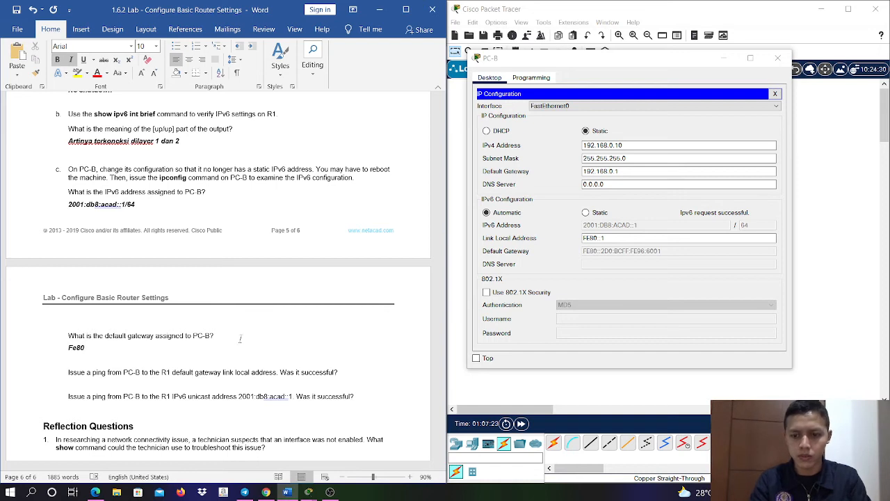
{"action": "type", "text": ":2d0"}
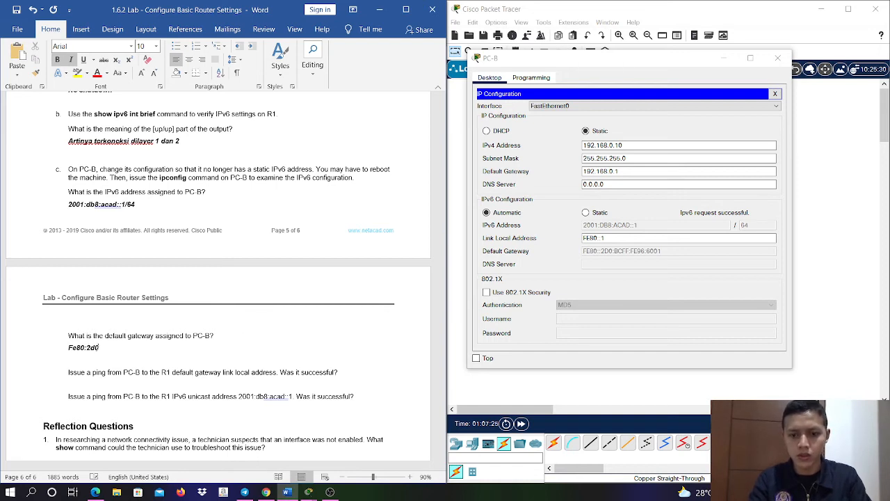
{"action": "type", "text": ":"}
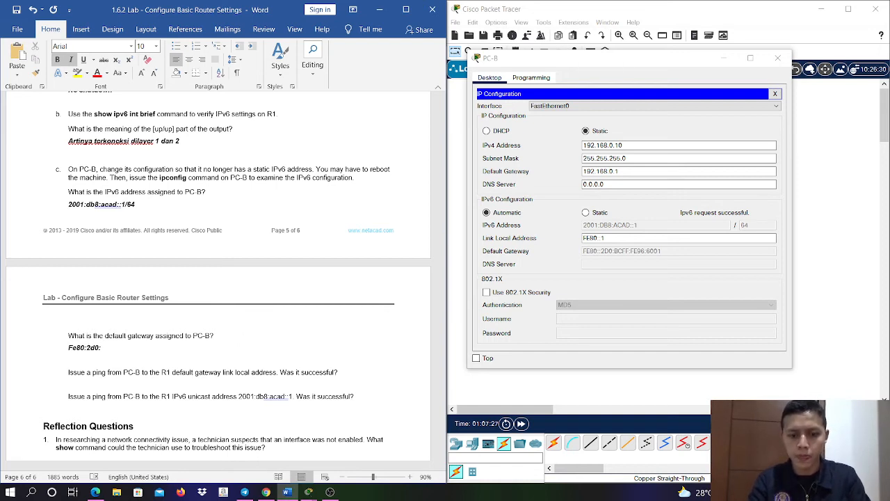
{"action": "type", "text": "bcff"}
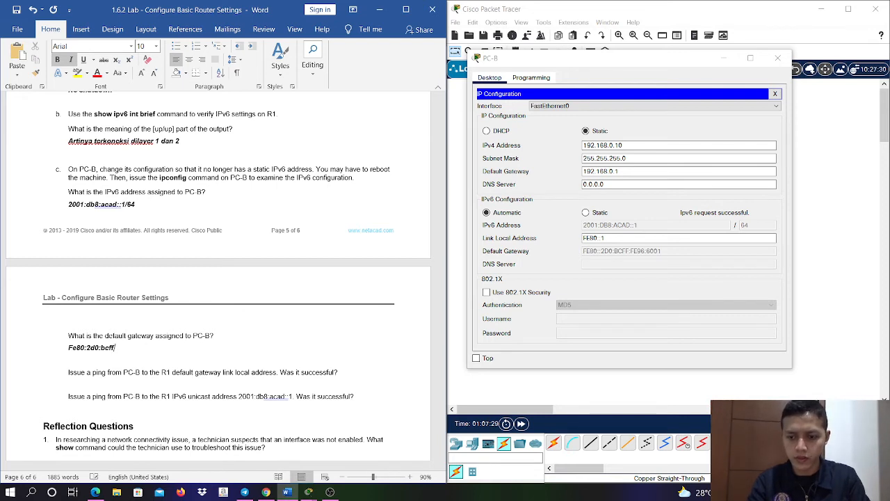
{"action": "type", "text": ":fe"}
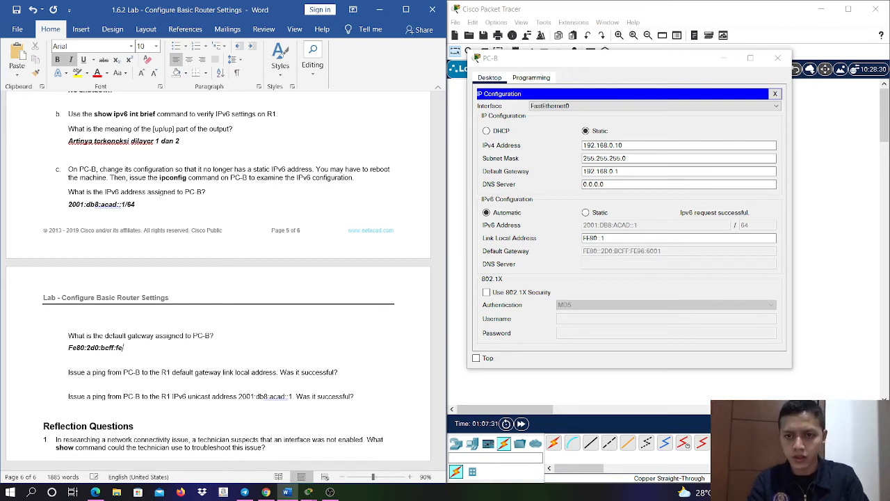
{"action": "type", "text": "96"}
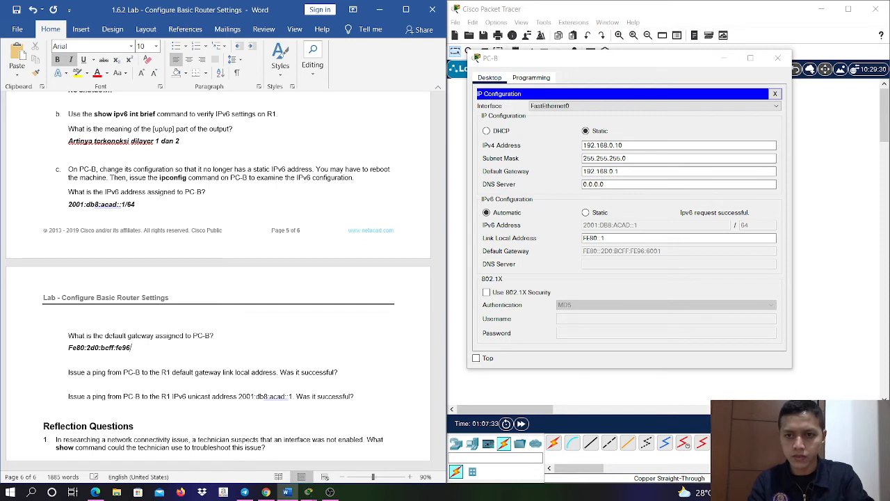
{"action": "type", "text": ":6001"}
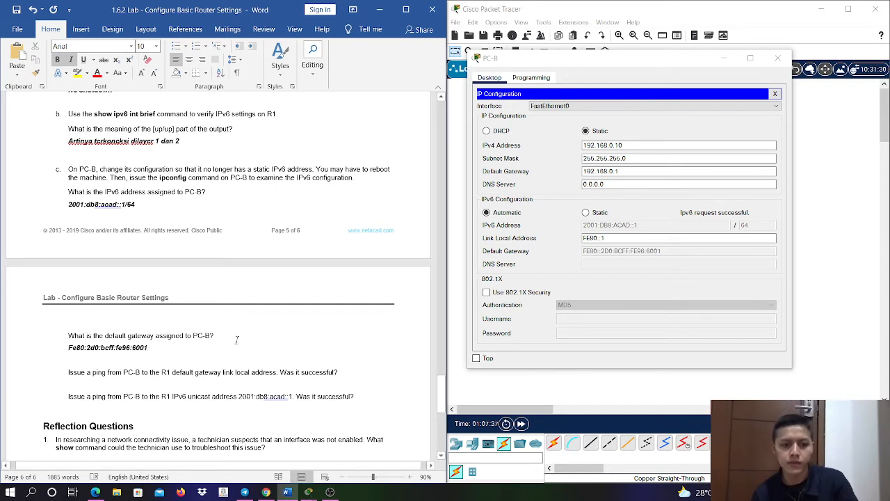
- Return to PC-B's command prompt, begin a ping command, and look up R1's link-local address in the document's Addressing Table
{"action": "scroll", "coordinate": [221, 356], "scroll_direction": "down", "scroll_amount": 3}
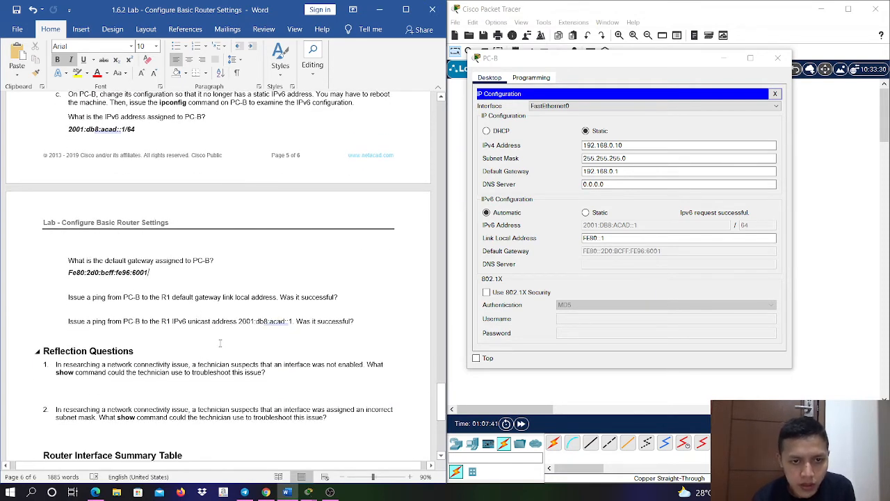
{"action": "left_click", "coordinate": [775, 95]}
{"action": "left_click", "coordinate": [678, 117]}
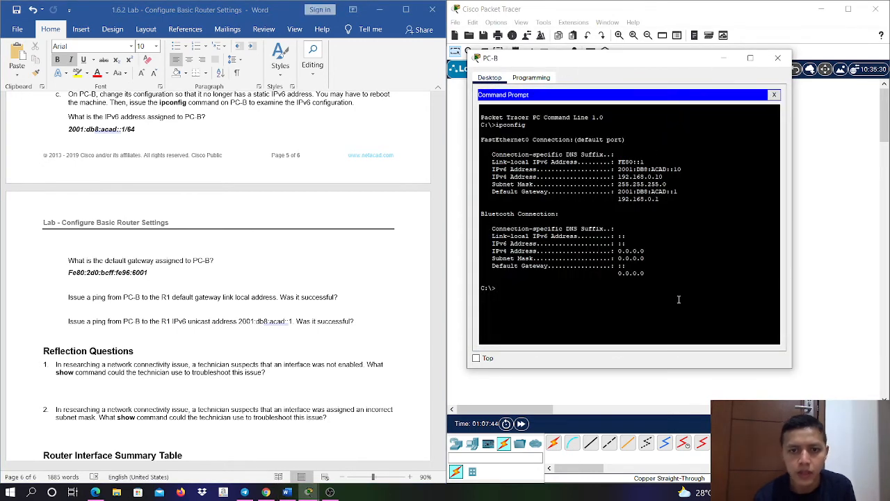
{"action": "type", "text": "ping"}
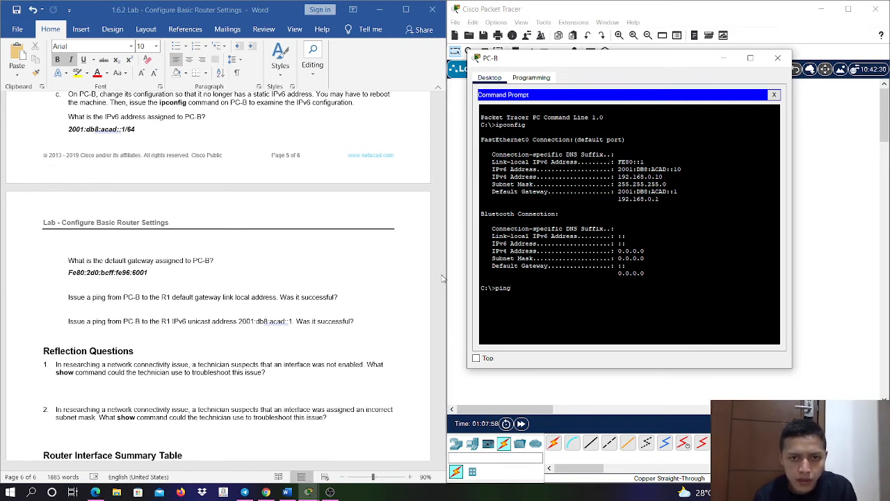
{"action": "left_click", "coordinate": [432, 422]}
{"action": "scroll", "coordinate": [442, 411], "scroll_direction": "up", "scroll_amount": 3}
{"action": "left_click_drag", "start_coordinate": [444, 394], "coordinate": [461, 141]}
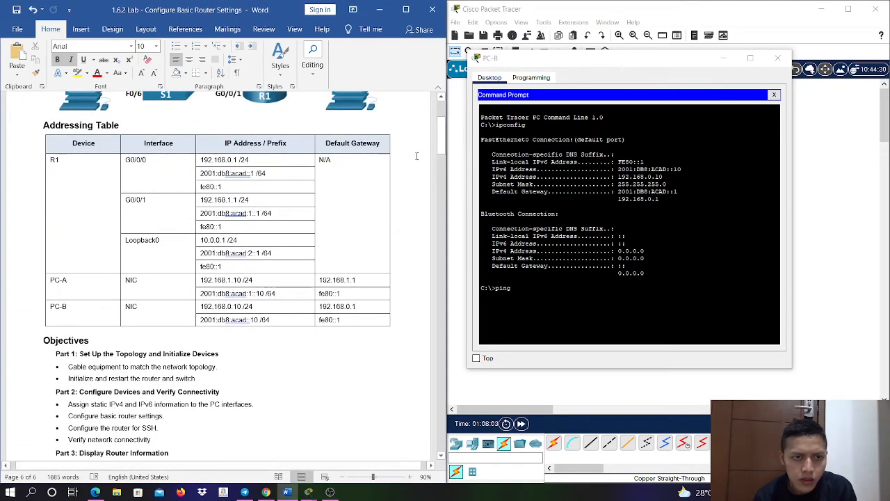
- Ping R1's link-local address fe80::1 from PC-B's command prompt
{"action": "left_click", "coordinate": [606, 292]}
{"action": "type", "text": "f"}
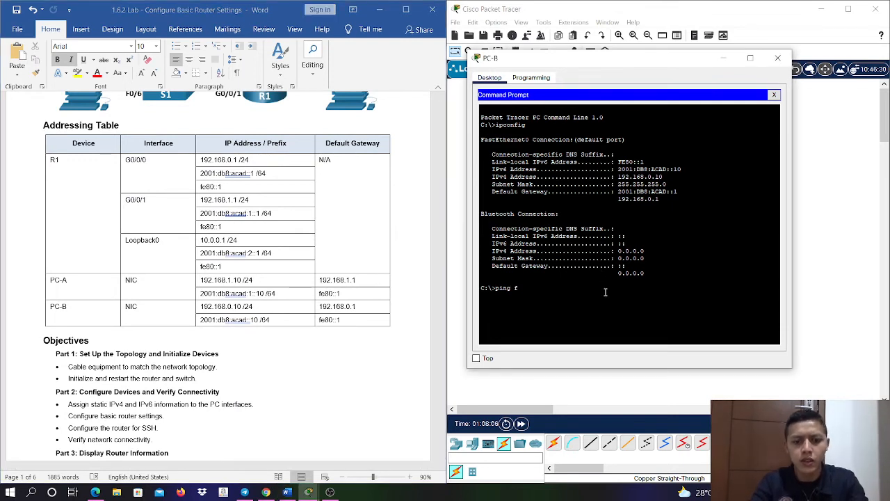
{"action": "type", "text": "e80::!"}
{"action": "key", "text": "Return"}
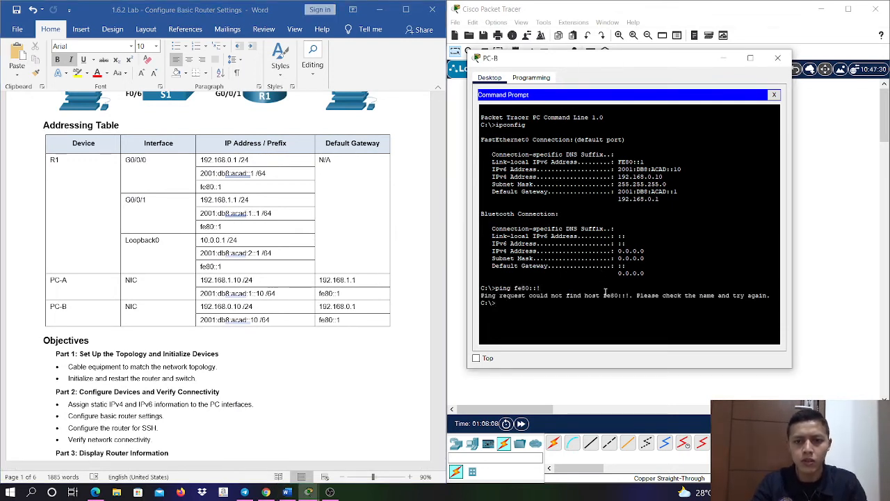
{"action": "key", "text": "Up"}
{"action": "key", "text": "BackSpace"}
{"action": "type", "text": "1"}
{"action": "key", "text": "Return"}
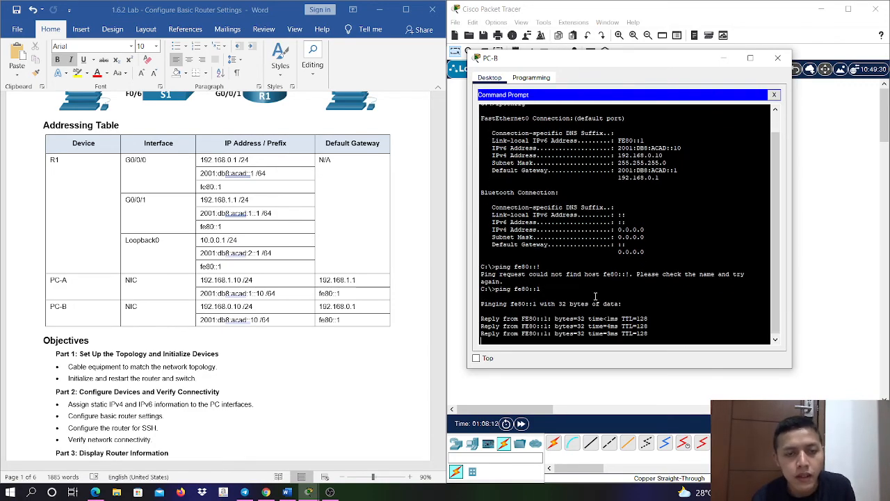
- Answer the question about pinging R1's link-local address with "Ya Berhasil" in bold italic on a new line
{"action": "scroll", "coordinate": [296, 299], "scroll_direction": "down", "scroll_amount": 3}
{"action": "scroll", "coordinate": [298, 301], "scroll_direction": "down", "scroll_amount": 7}
{"action": "scroll", "coordinate": [327, 277], "scroll_direction": "up", "scroll_amount": 5}
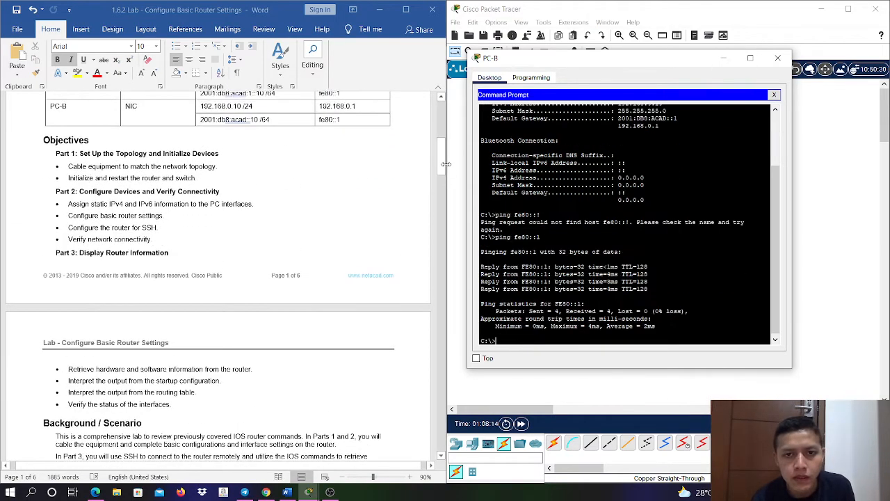
{"action": "left_click_drag", "start_coordinate": [442, 169], "coordinate": [442, 257]}
{"action": "scroll", "coordinate": [255, 352], "scroll_direction": "down", "scroll_amount": 15}
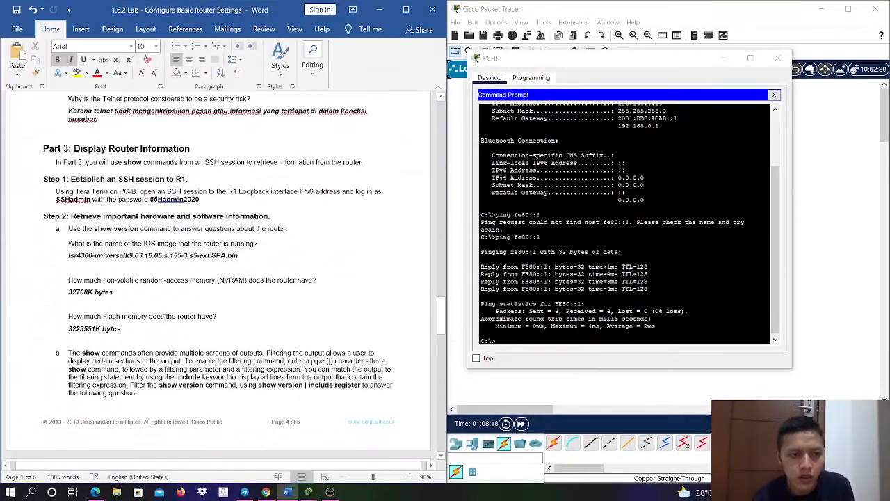
{"action": "scroll", "coordinate": [214, 313], "scroll_direction": "down", "scroll_amount": 20}
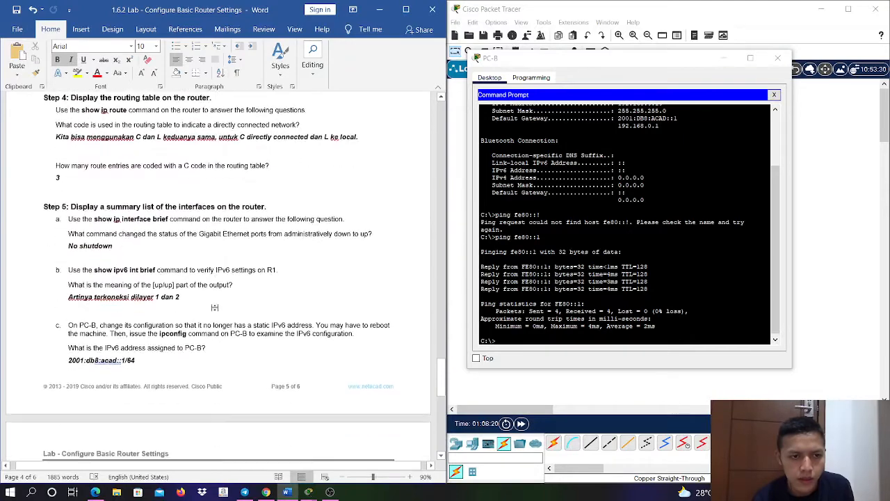
{"action": "scroll", "coordinate": [214, 307], "scroll_direction": "down", "scroll_amount": 5}
{"action": "scroll", "coordinate": [361, 244], "scroll_direction": "up", "scroll_amount": 4}
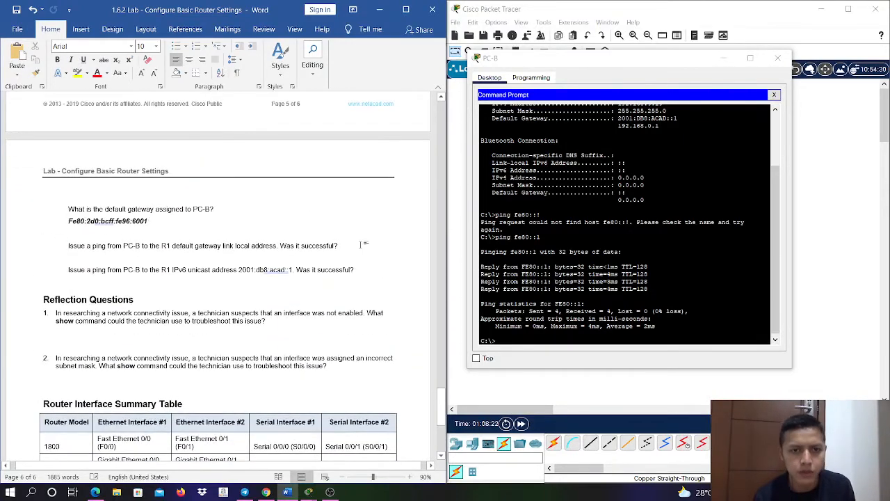
{"action": "key", "text": "Return"}
{"action": "key", "text": "ctrl+b"}
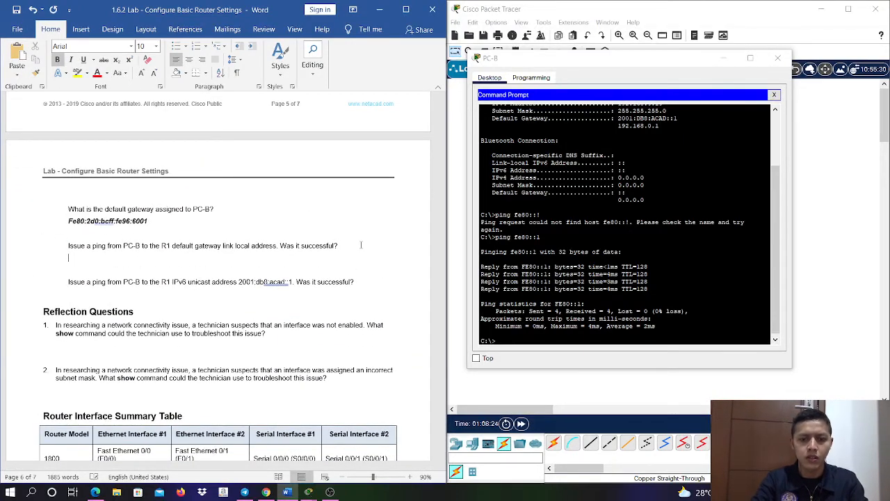
{"action": "key", "text": "ctrl+i"}
{"action": "type", "text": "Ya Berhasil"}
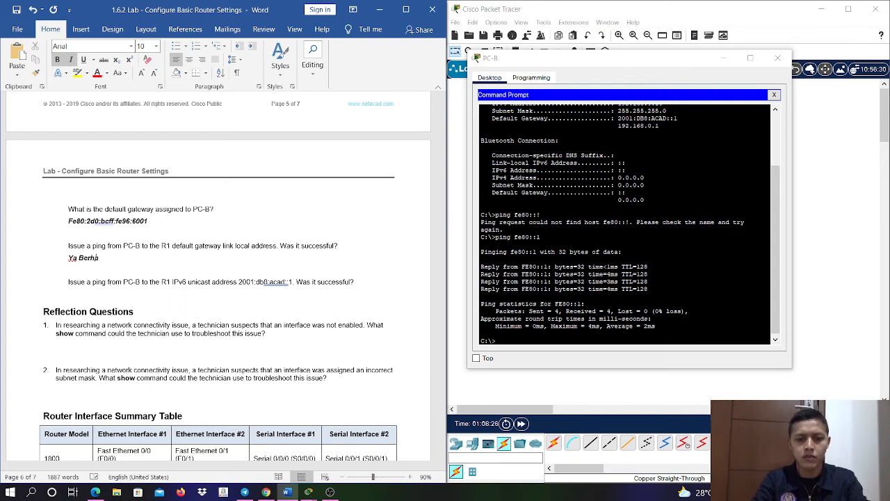
- Add an answer line below the R1 IPv6 unicast ping question and ping 2001:db8:acad::1 from PC-B's command prompt
{"action": "left_click", "coordinate": [357, 282]}
{"action": "key", "text": "Return"}
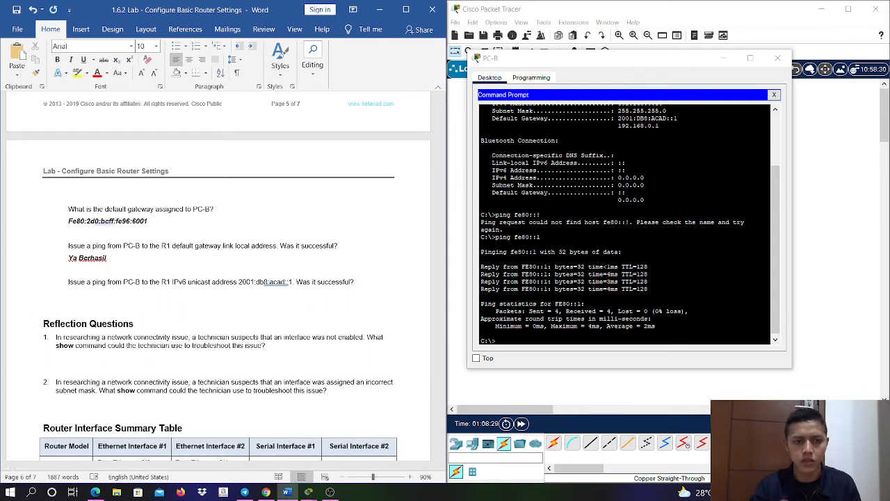
{"action": "left_click", "coordinate": [600, 332]}
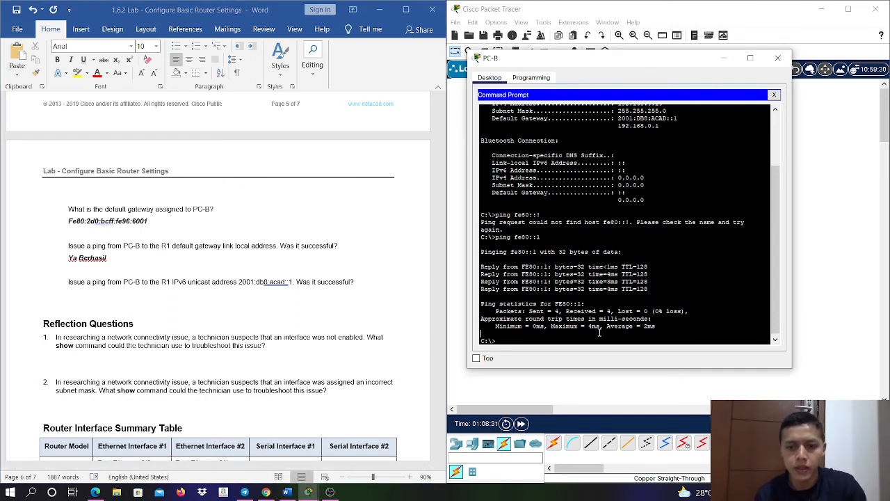
{"action": "type", "text": "ping 2001"}
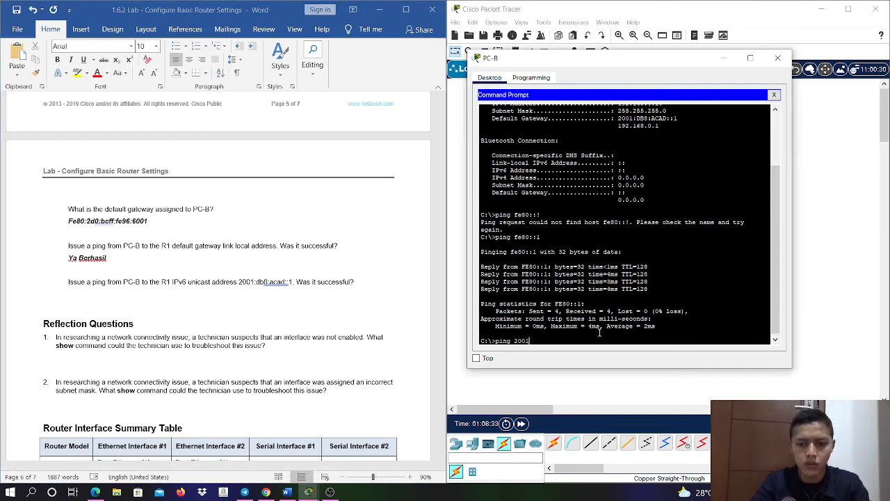
{"action": "type", "text": ":db8:a"}
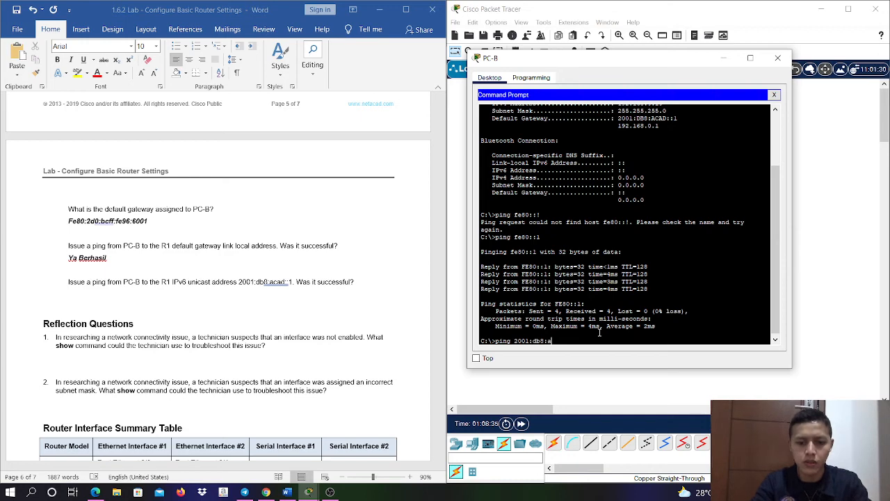
{"action": "type", "text": "cad::1"}
{"action": "key", "text": "Return"}
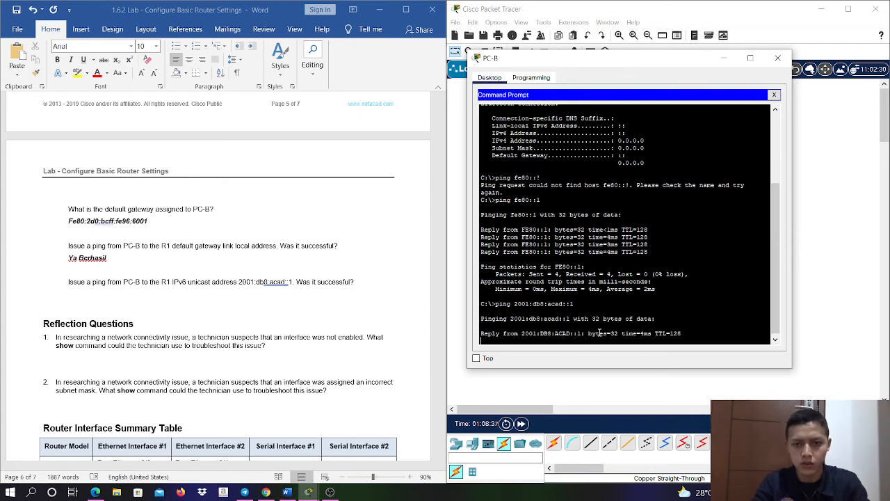
- Answer the question about pinging R1's IPv6 unicast address with "Ya berhasil" in bold italic
{"action": "left_click", "coordinate": [356, 302]}
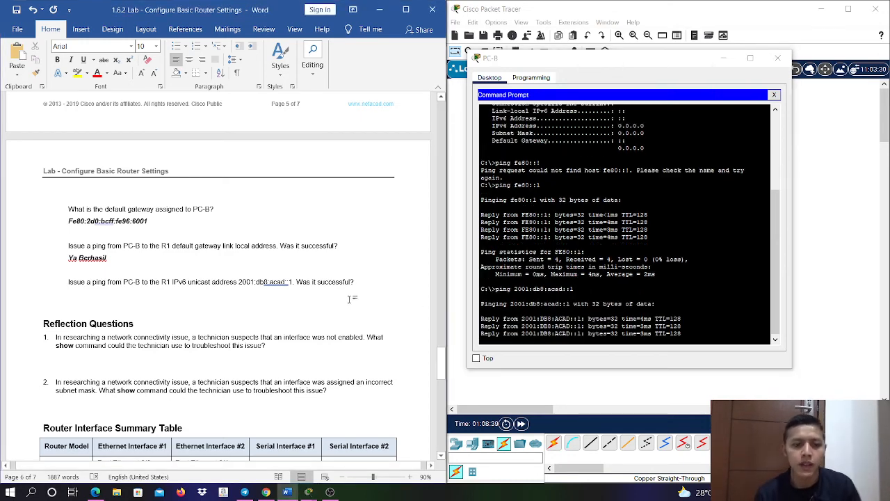
{"action": "type", "text": "Ya"}
{"action": "key", "text": "BackSpace"}
{"action": "key", "text": "ctrl+b"}
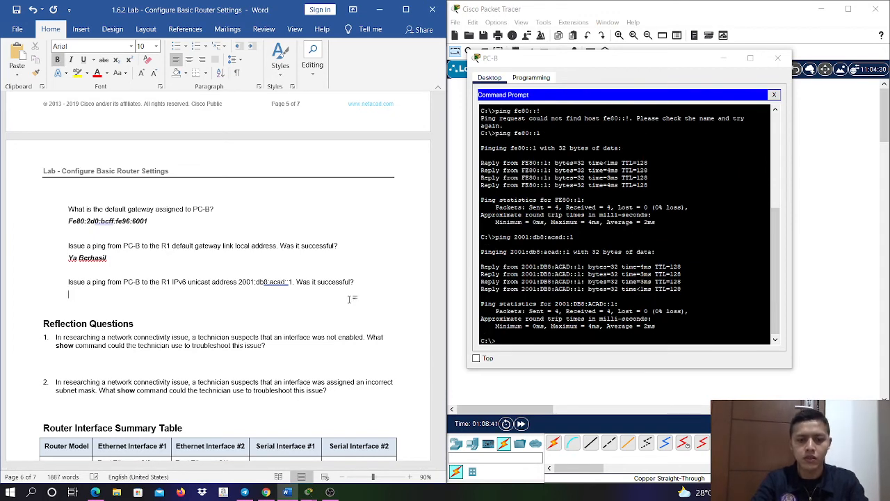
{"action": "key", "text": "ctrl+i"}
{"action": "type", "text": "Ya berhasil"}
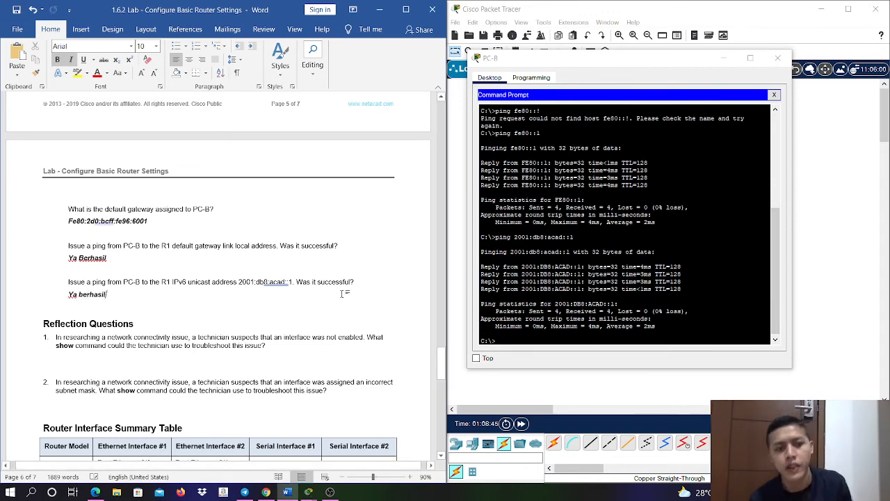
{"action": "scroll", "coordinate": [341, 293], "scroll_direction": "down", "scroll_amount": 3}
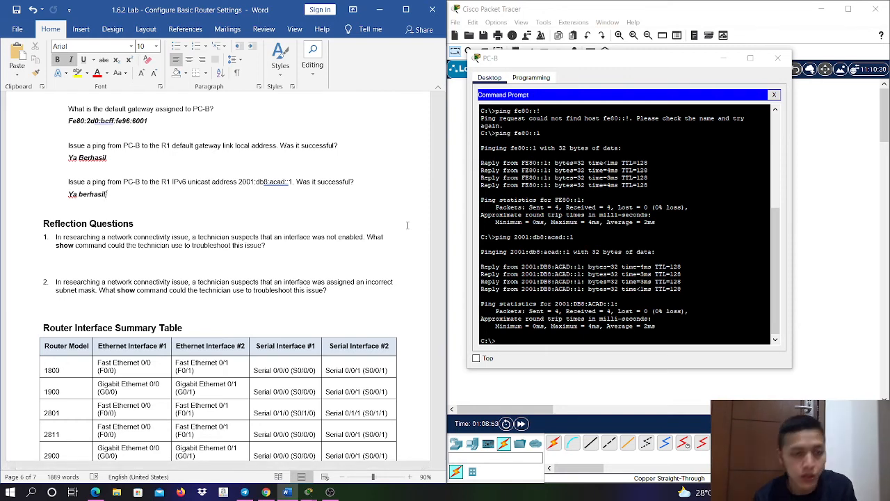
{"action": "scroll", "coordinate": [406, 227], "scroll_direction": "down", "scroll_amount": 2}
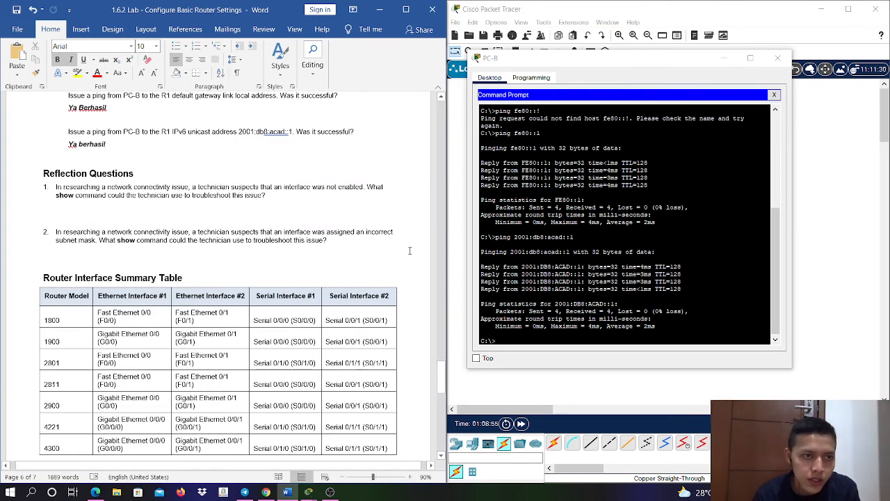
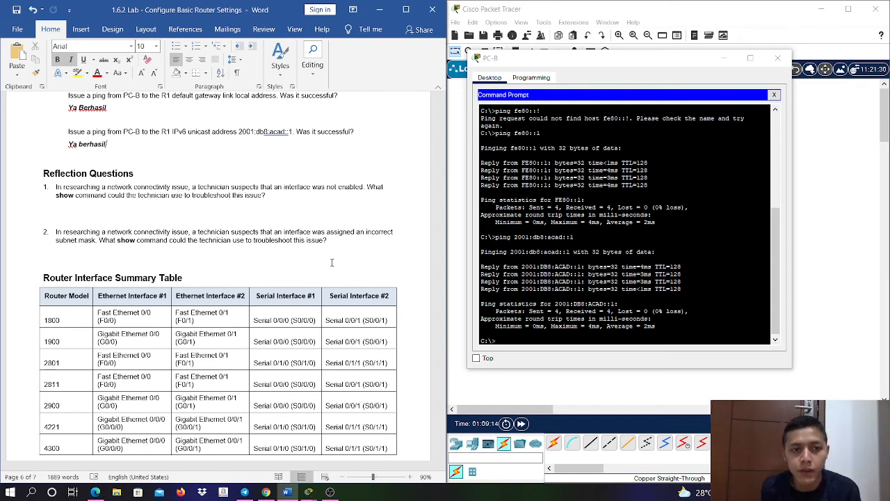
- Answer Reflection Question 1 on a new line below it with "Show ip interface brief dan show running-config" in bold italic
{"action": "left_click", "coordinate": [293, 197]}
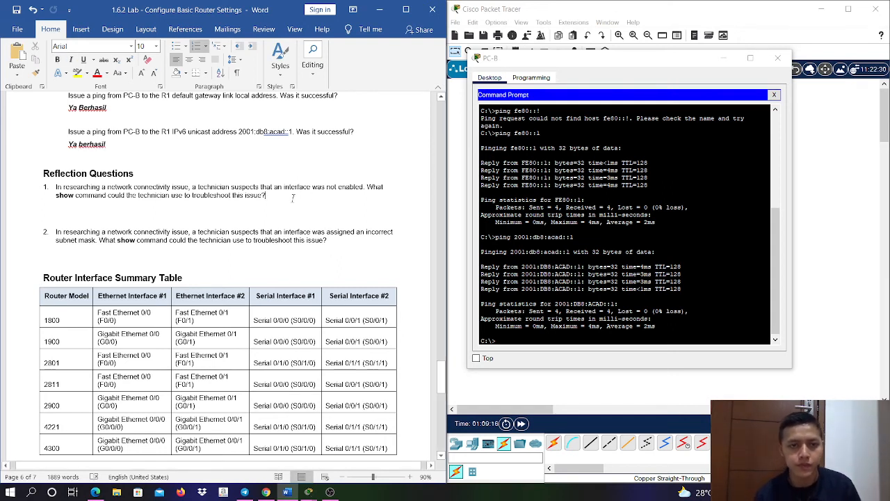
{"action": "key", "text": "Return"}
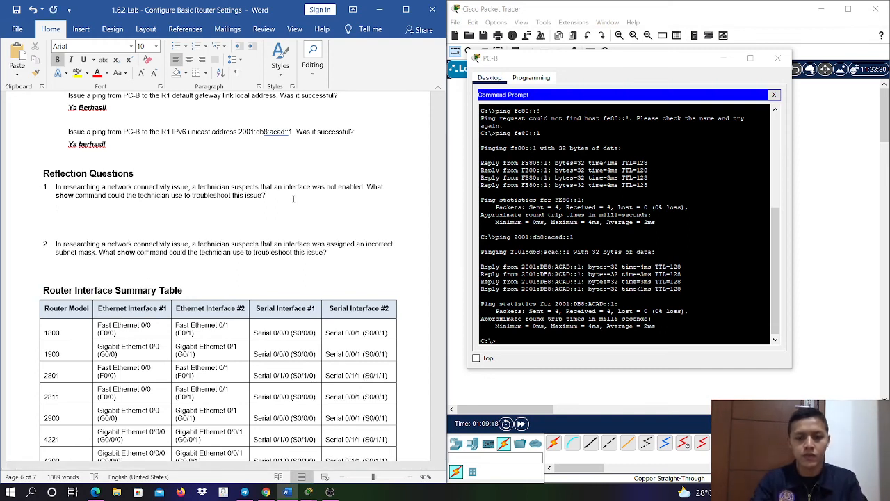
{"action": "key", "text": "ctrl+i"}
{"action": "type", "text": "Show"}
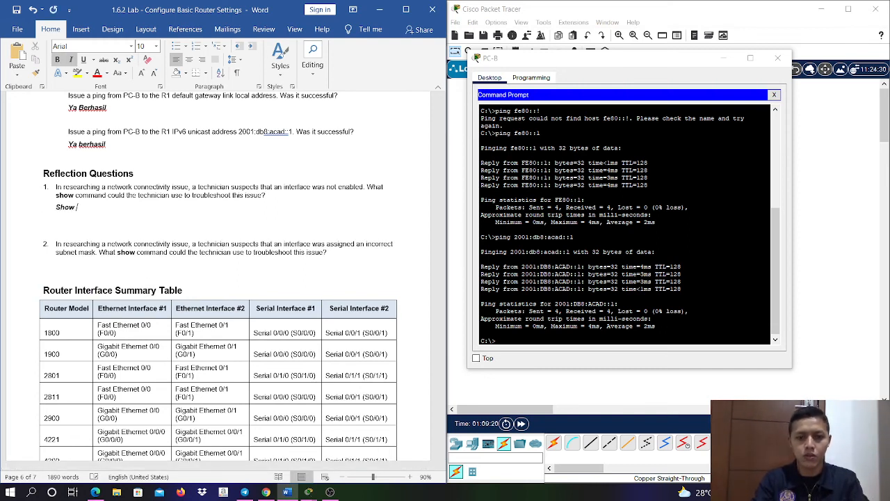
{"action": "type", "text": " ip interfac"}
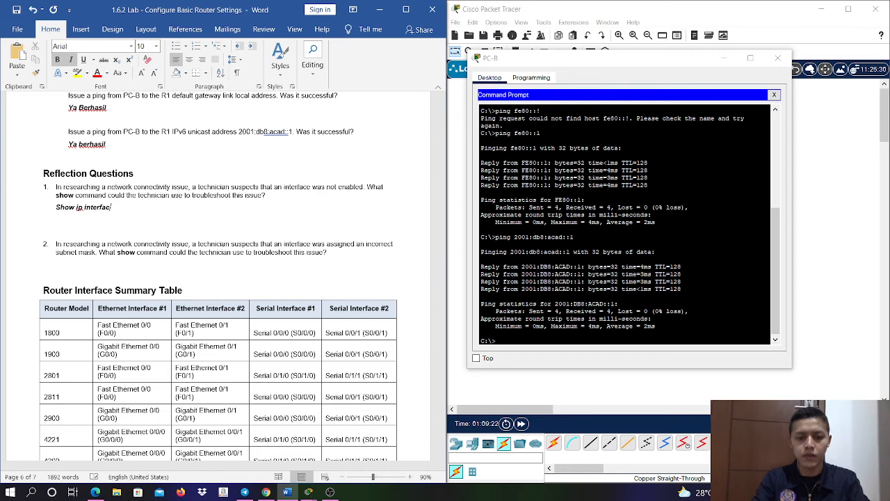
{"action": "type", "text": "e brief"}
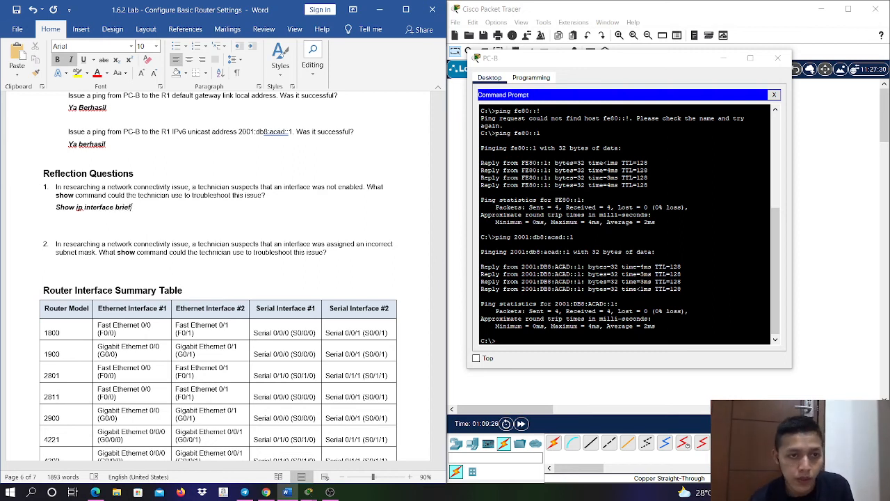
{"action": "type", "text": " dan"}
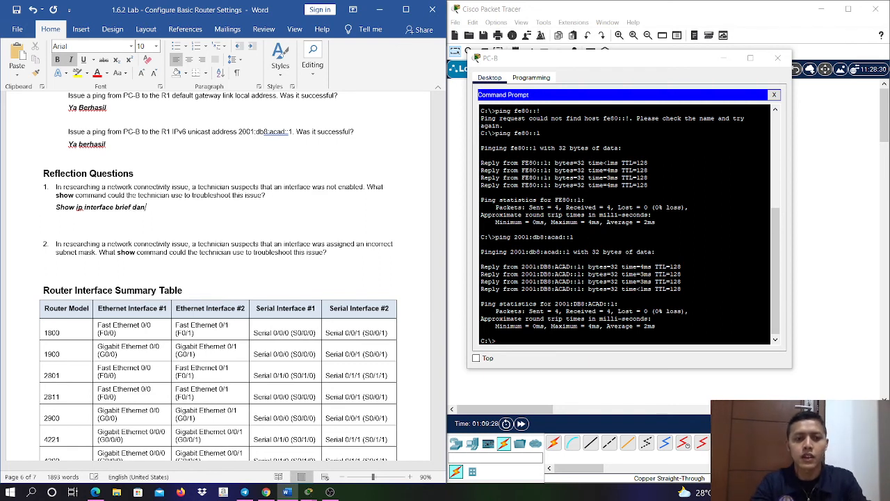
{"action": "type", "text": " show"}
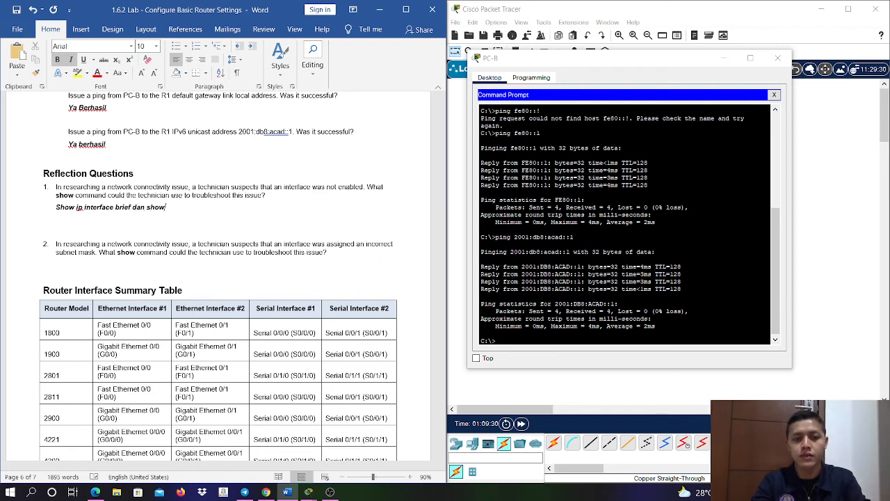
{"action": "type", "text": " running-"}
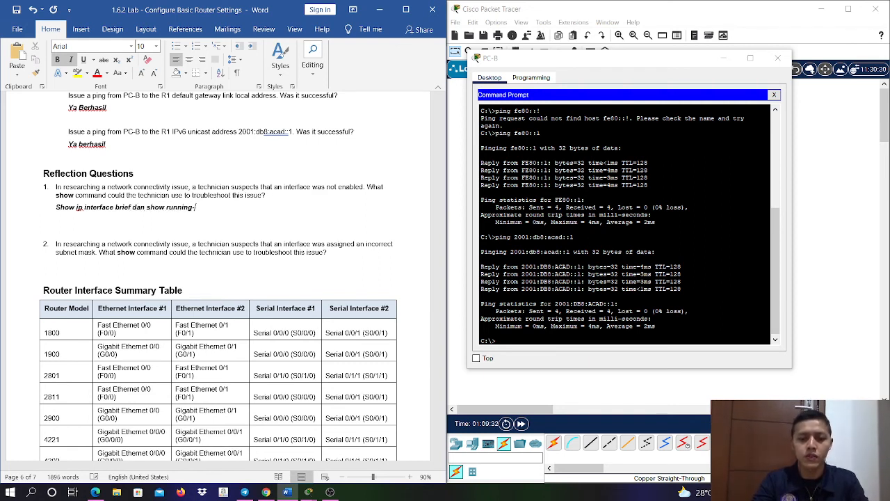
{"action": "type", "text": "config"}
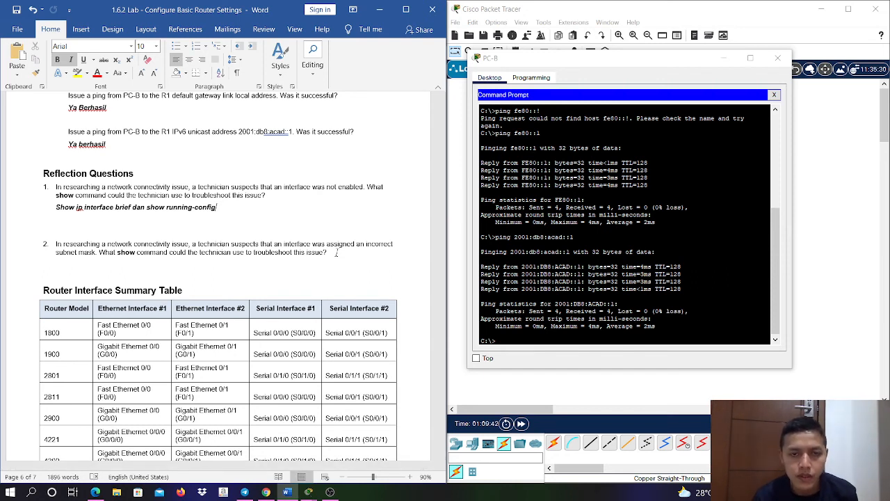
- Answer Reflection Question 2 on a new line below it with "Show running-config dan show startup-config" in bold italic
{"action": "left_click", "coordinate": [337, 254]}
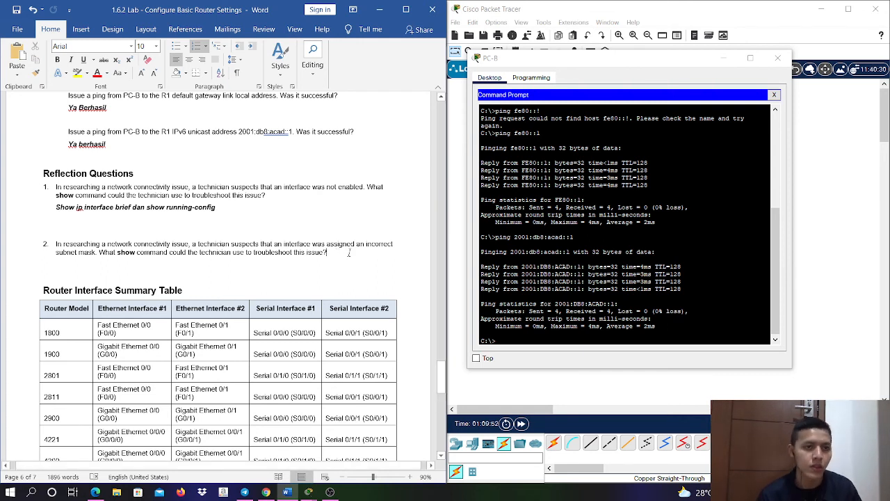
{"action": "key", "text": "Return"}
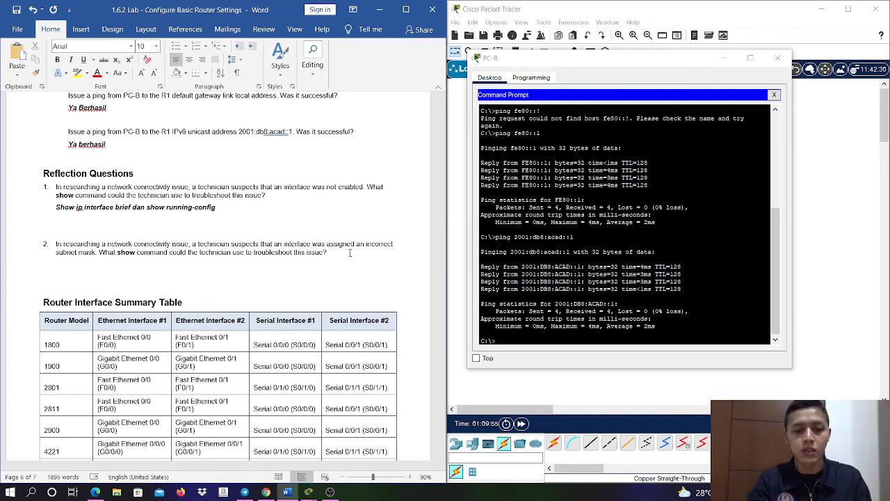
{"action": "type", "text": "Sh"}
{"action": "key", "text": "BackSpace"}
{"action": "key", "text": "BackSpace"}
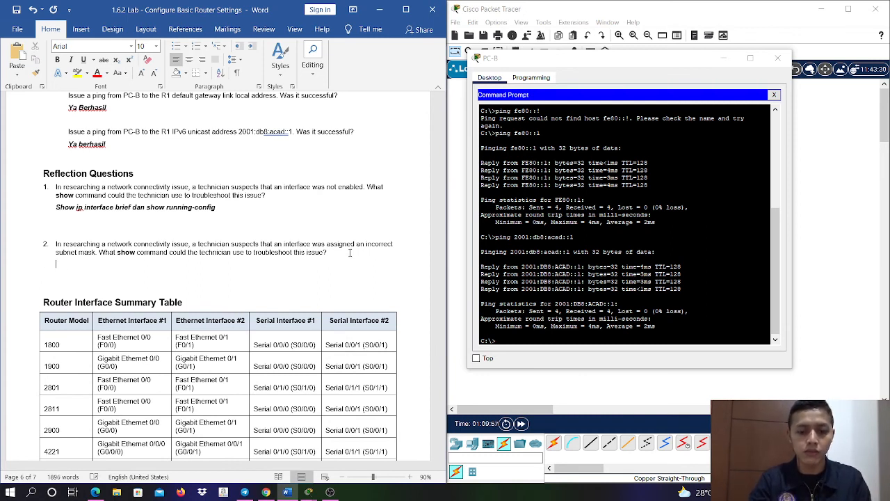
{"action": "key", "text": "ctrl+i"}
{"action": "type", "text": "Show"}
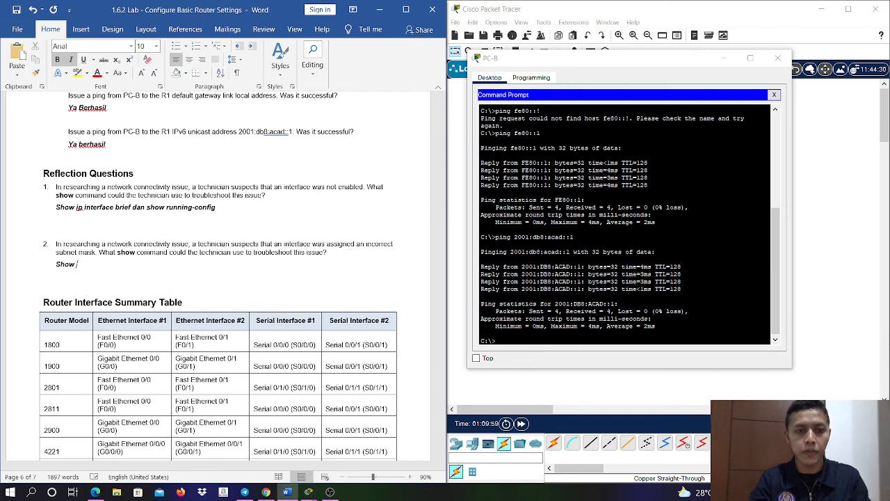
{"action": "type", "text": " runni"}
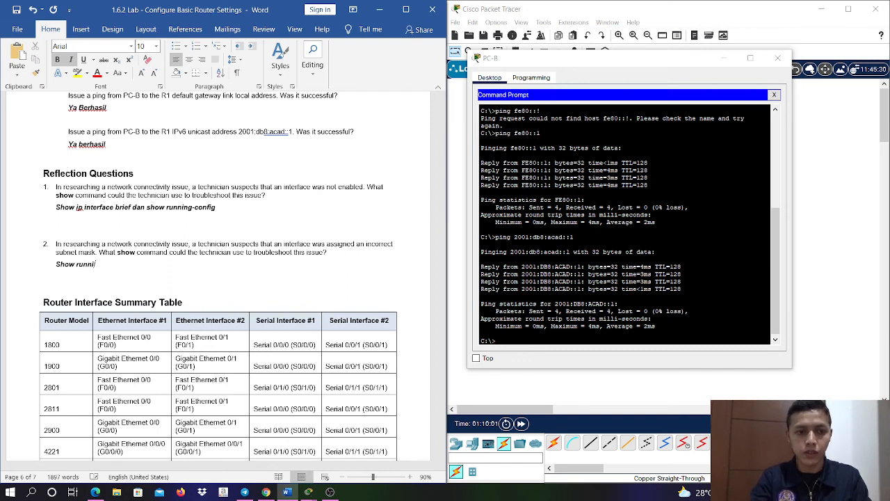
{"action": "type", "text": "ng-config"}
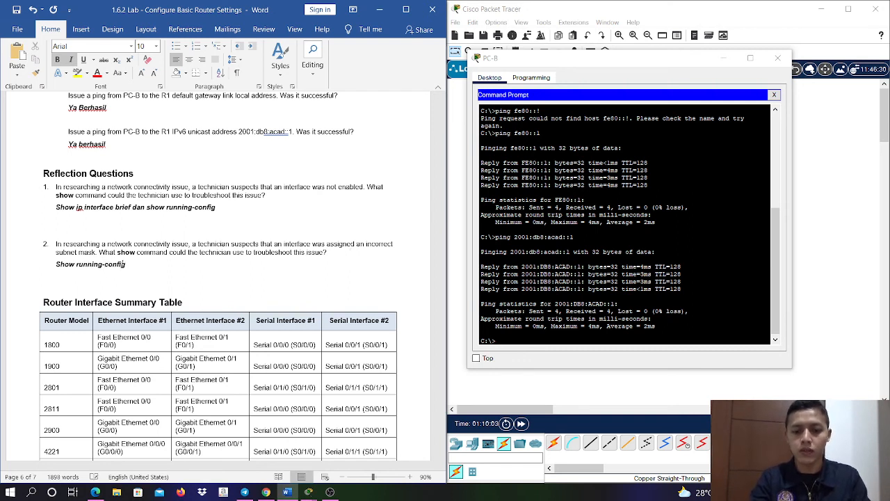
{"action": "type", "text": " dan show s"}
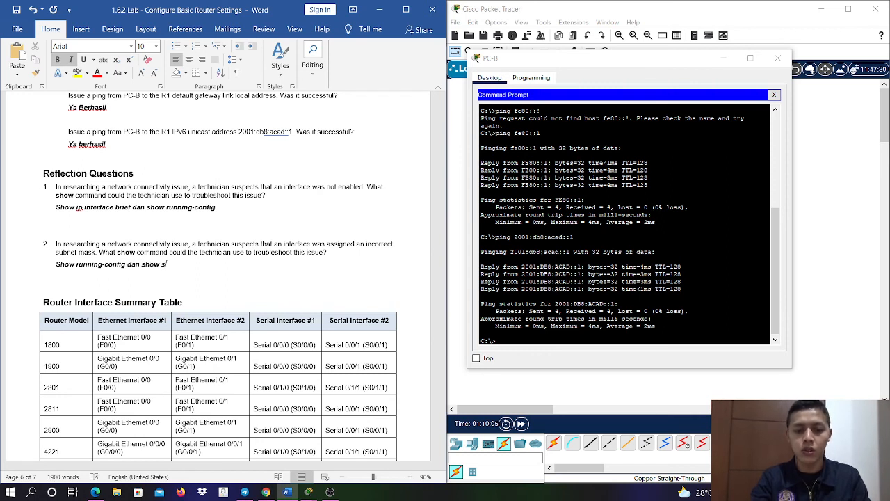
{"action": "type", "text": "tartupconfig"}
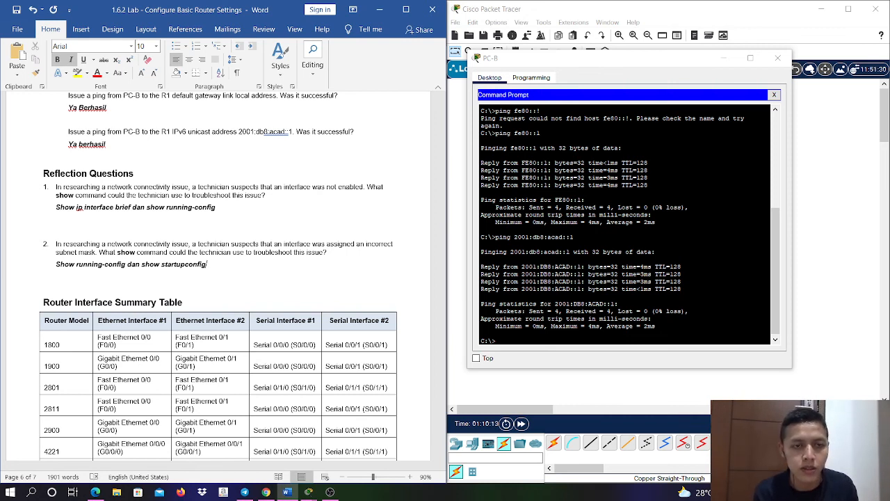
{"action": "key", "text": "BackSpace"}
{"action": "key", "text": "BackSpace"}
{"action": "key", "text": "BackSpace"}
{"action": "key", "text": "BackSpace"}
{"action": "key", "text": "BackSpace"}
{"action": "key", "text": "BackSpace"}
{"action": "key", "text": "BackSpace"}
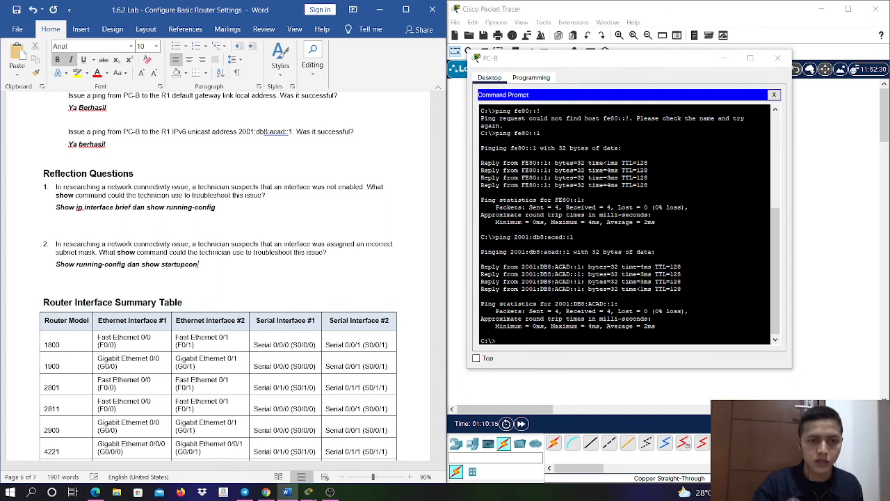
{"action": "type", "text": "p-config"}
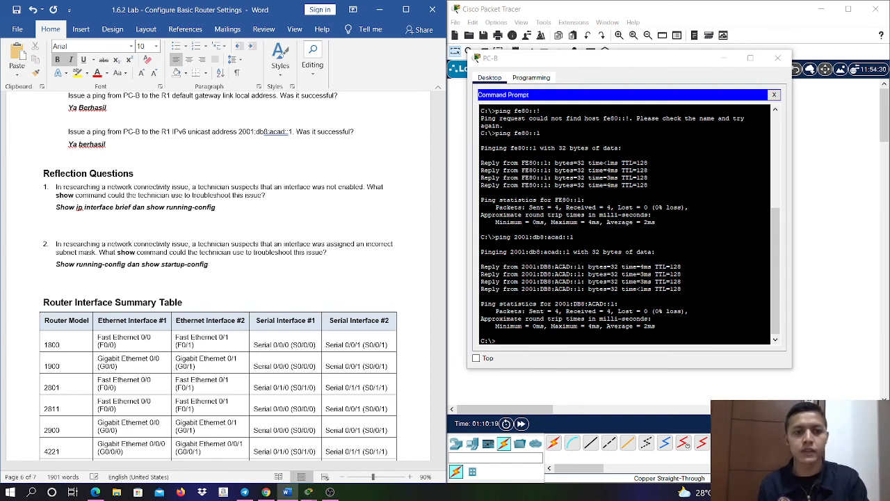
- Look through the rest of the lab document to its closing note and return to the topology on page 1
{"action": "scroll", "coordinate": [350, 254], "scroll_direction": "down", "scroll_amount": 4}
{"action": "scroll", "coordinate": [349, 254], "scroll_direction": "down", "scroll_amount": 8}
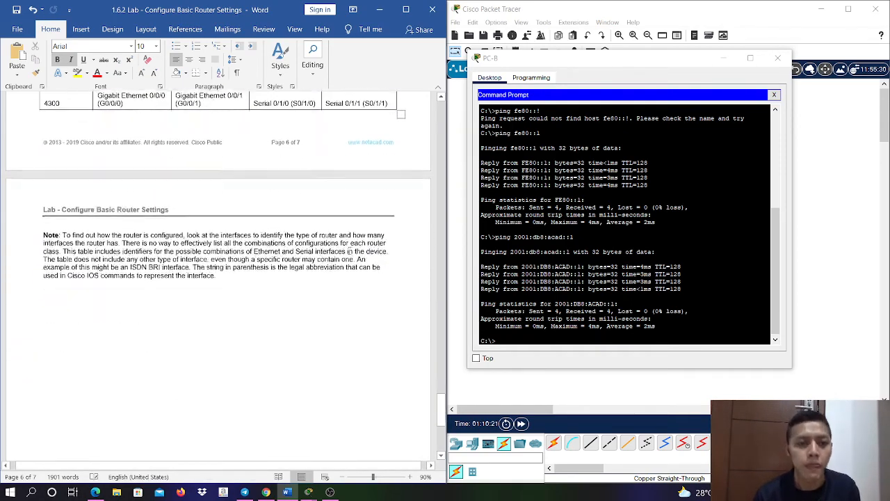
{"action": "scroll", "coordinate": [379, 294], "scroll_direction": "up", "scroll_amount": 7}
{"action": "scroll", "coordinate": [379, 293], "scroll_direction": "up", "scroll_amount": 1}
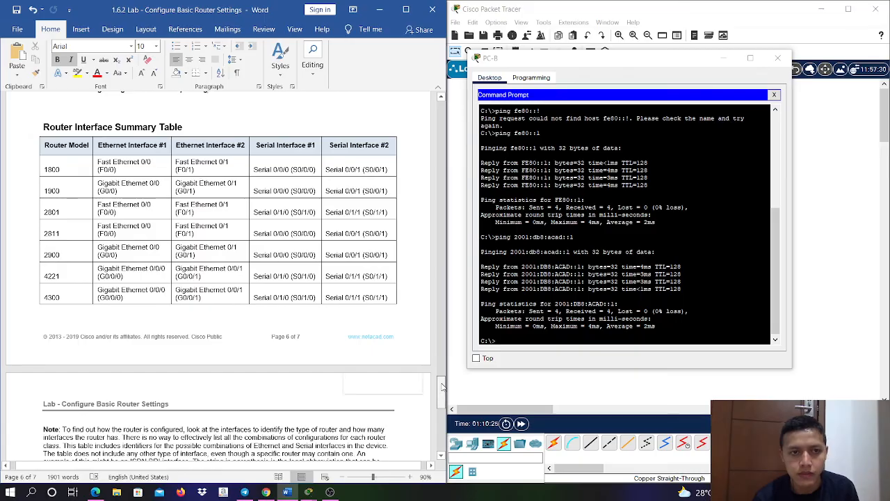
{"action": "left_click_drag", "start_coordinate": [443, 383], "coordinate": [426, 93]}
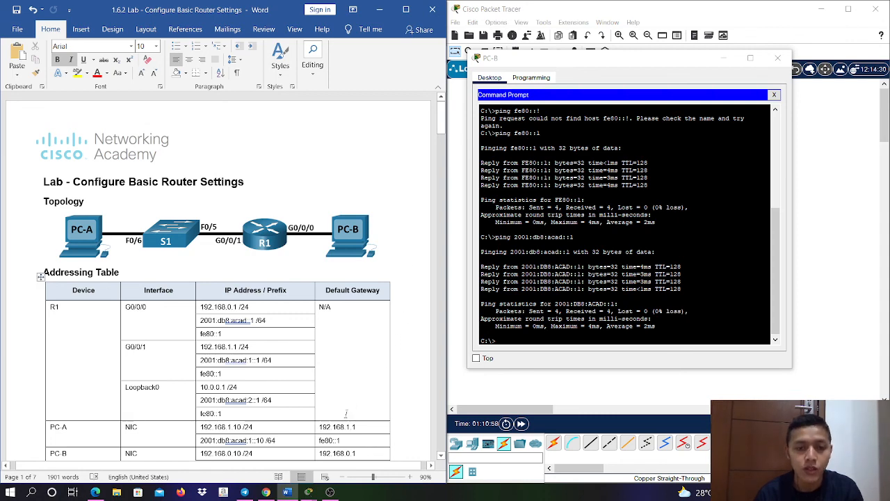
{"action": "left_click", "coordinate": [331, 493]}
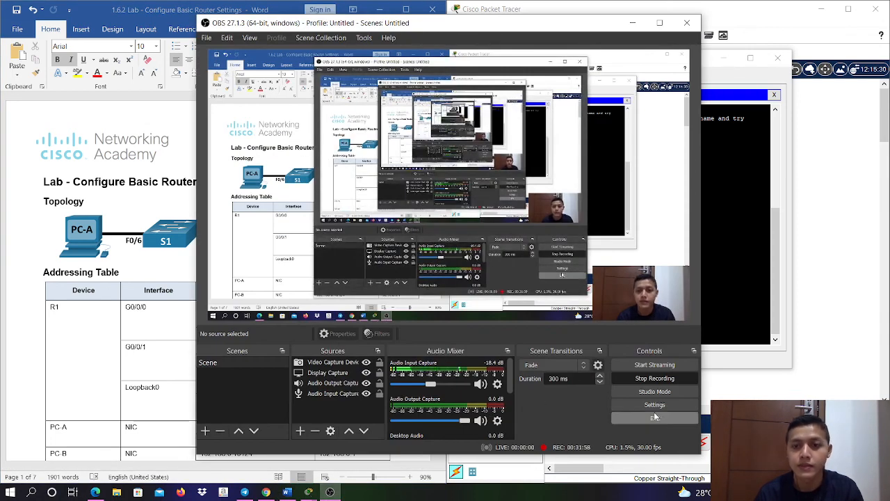